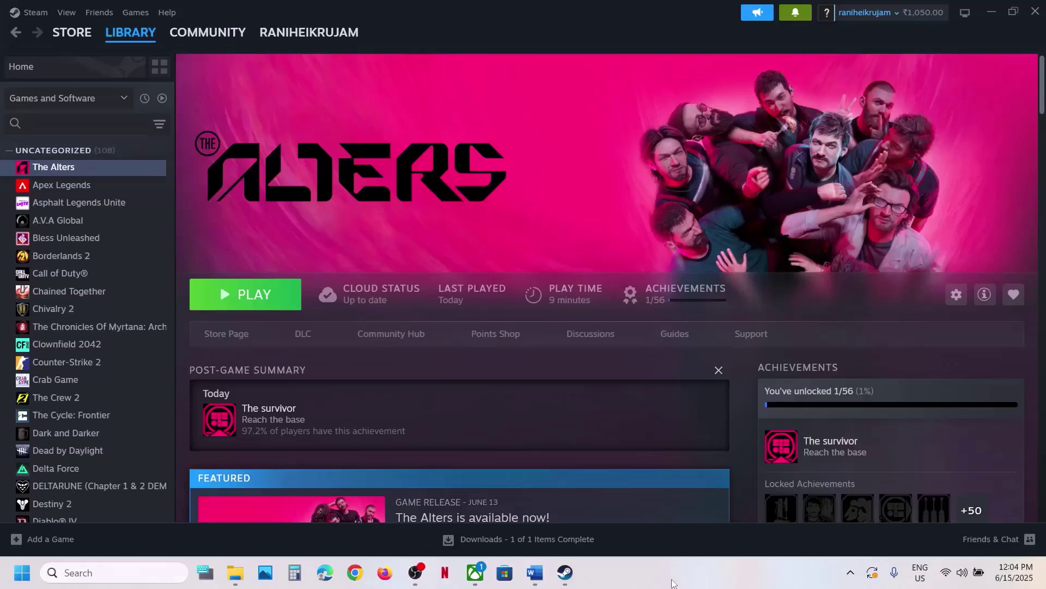
click(475, 572)
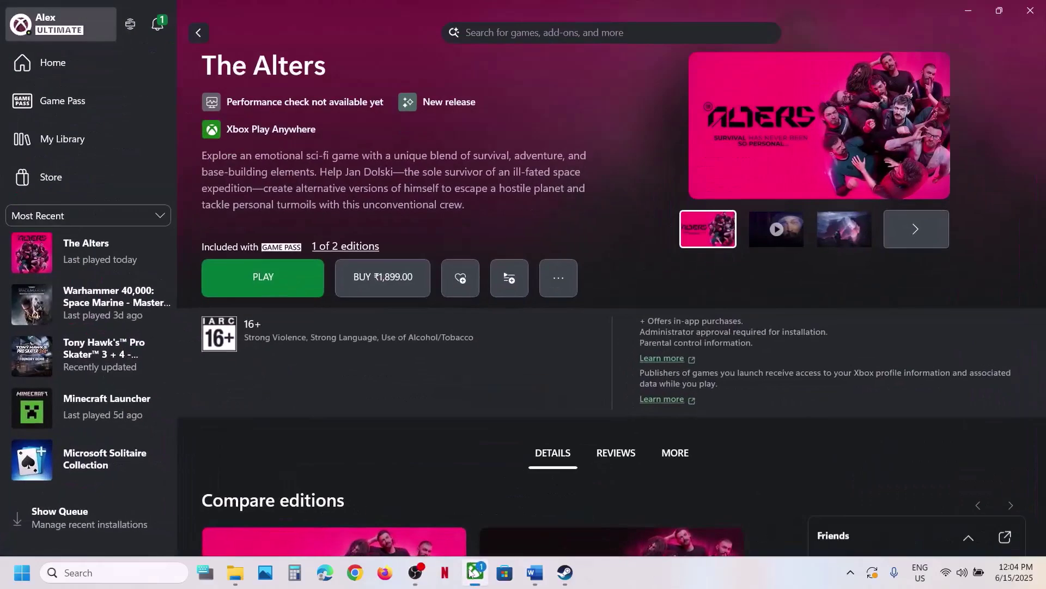
click(567, 577)
click(30, 12)
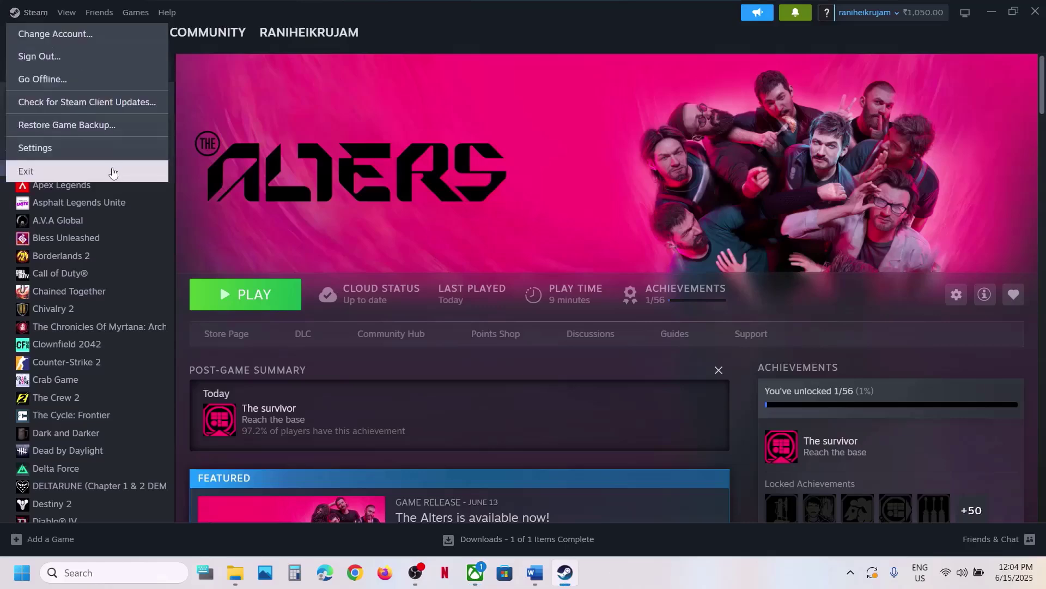
click(202, 218)
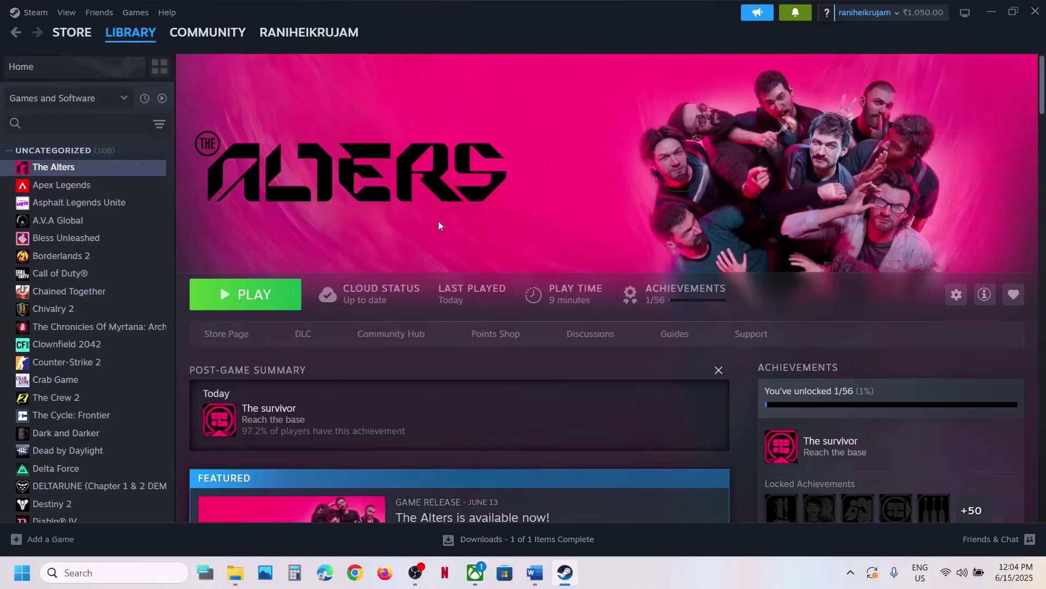
click(22, 572)
click(398, 528)
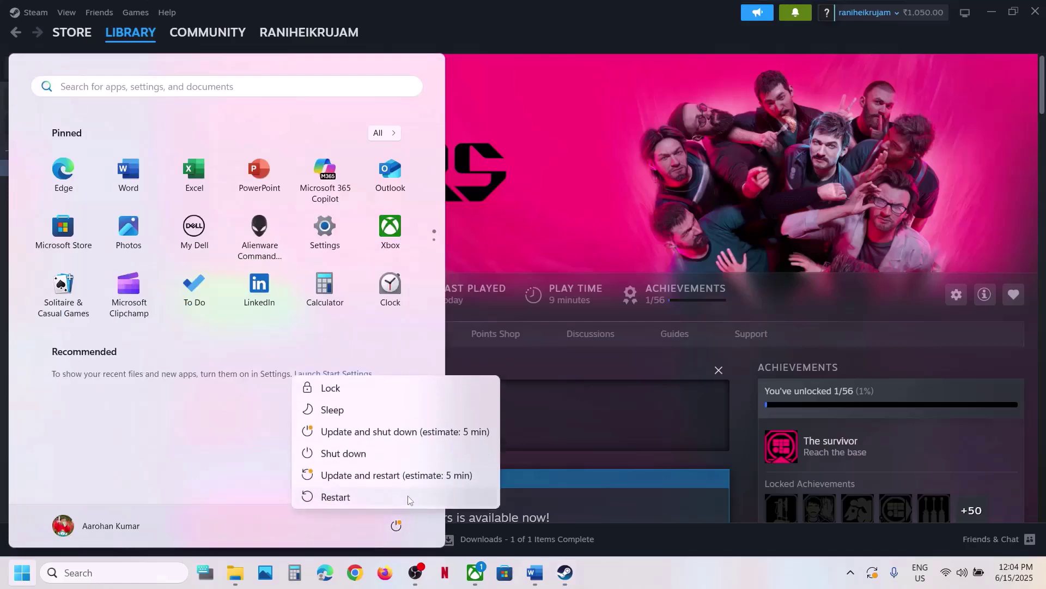
click(674, 217)
click(626, 223)
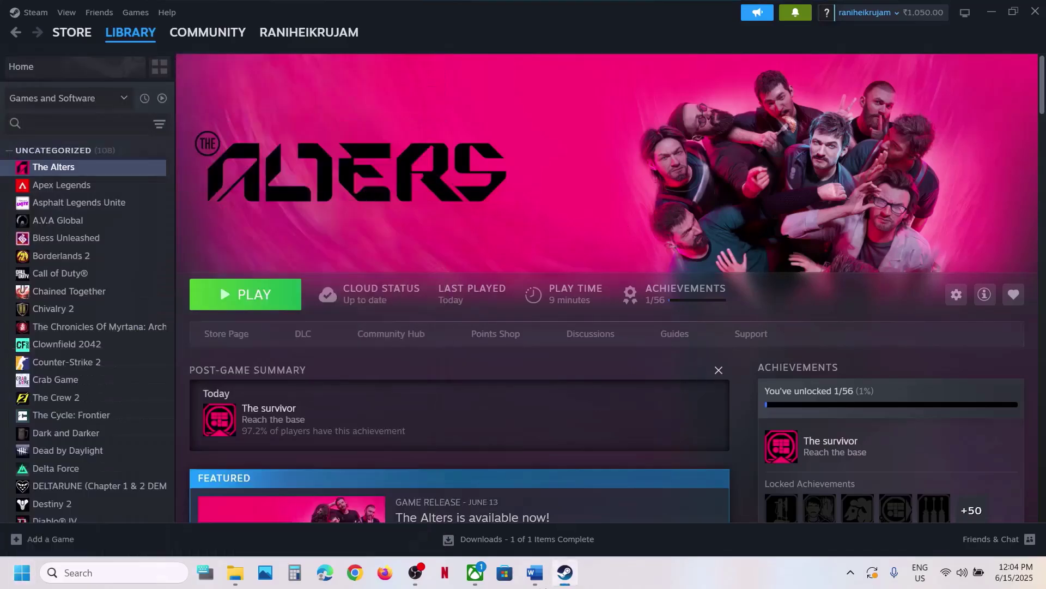
- Switch to the Word notes and highlight the file name sl.pcl.dll in the Step 2 heading
click(535, 572)
scroll(396, 311, down, 3)
scroll(396, 312, up, 1)
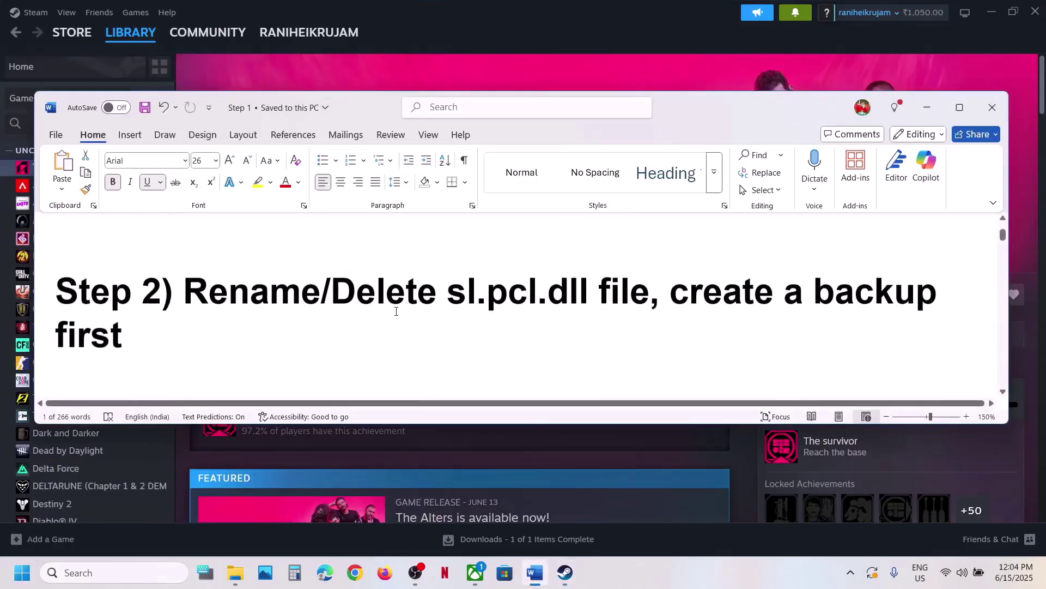
drag(454, 297, 589, 297)
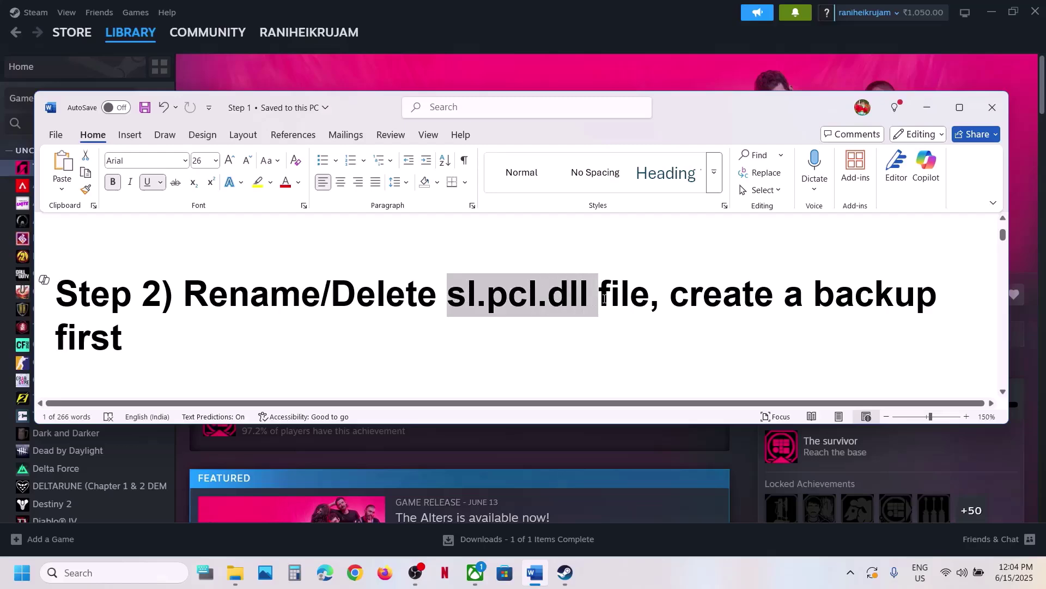
- Return to Steam and browse the local files of The Alters
click(580, 61)
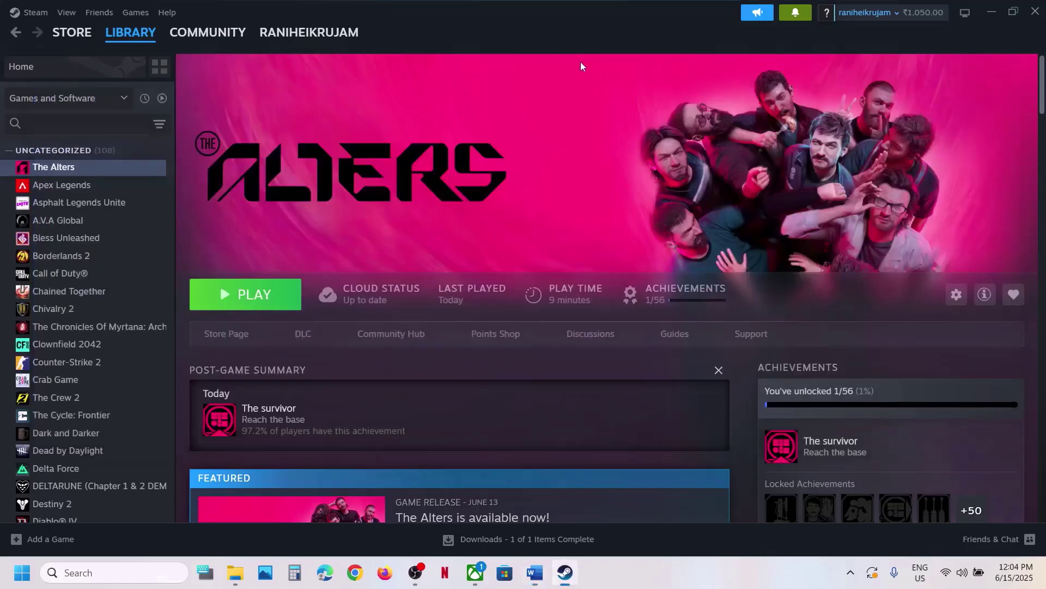
right_click(71, 167)
mouse_move(115, 256)
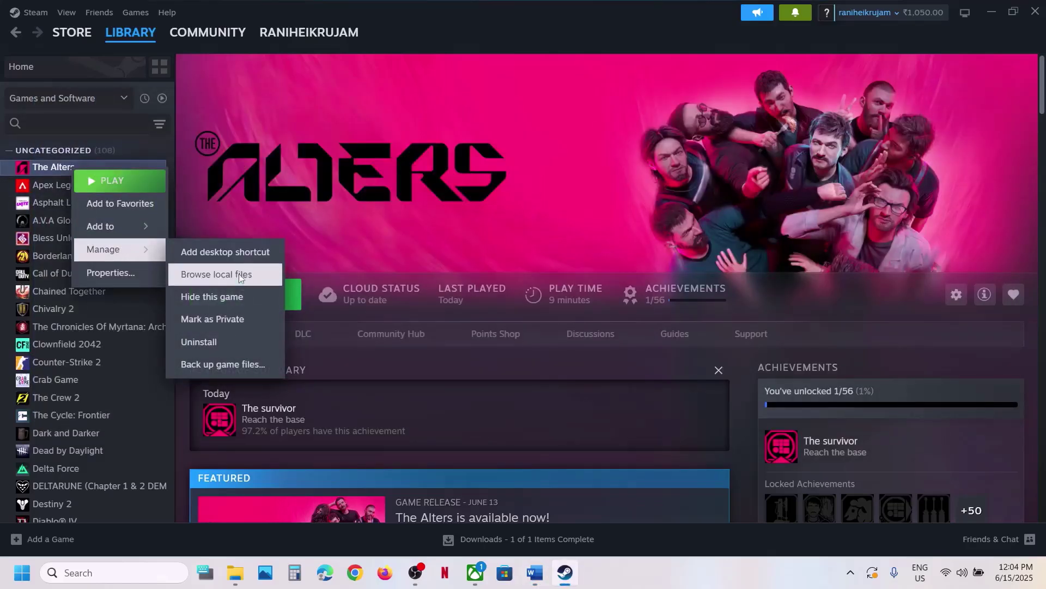
click(239, 276)
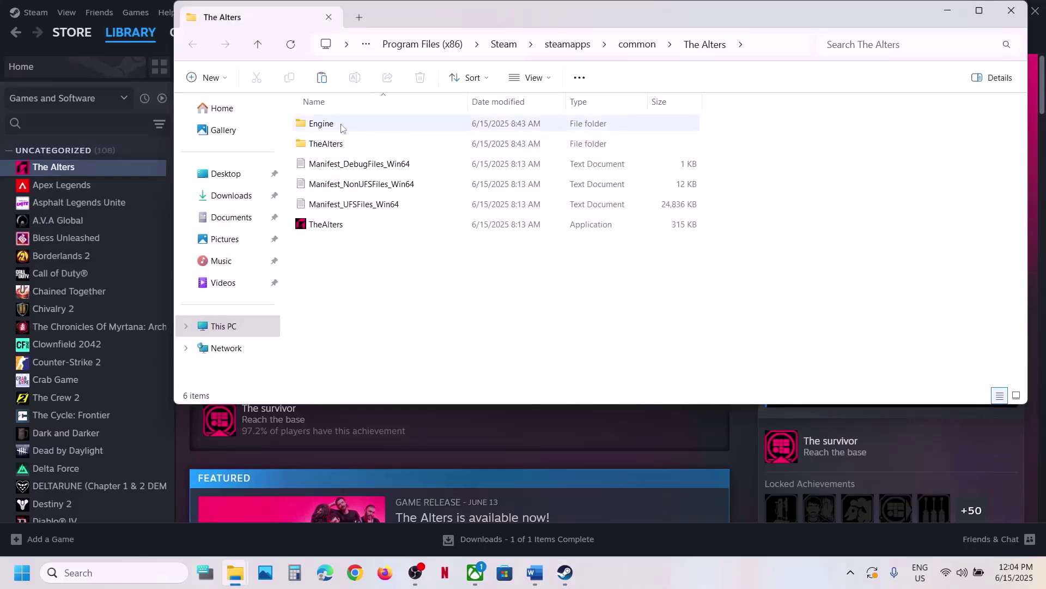
- Open the Win64 folder under Engine, Plugins, Streamline, Binaries, ThirdParty in the Steam installation of The Alters
double_click(342, 124)
double_click(330, 165)
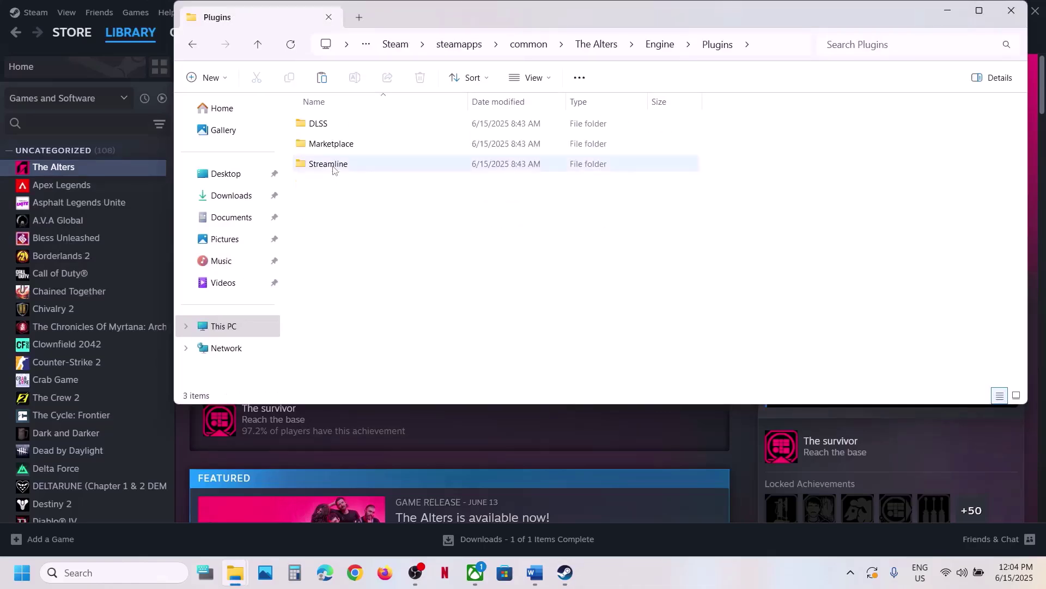
double_click(330, 164)
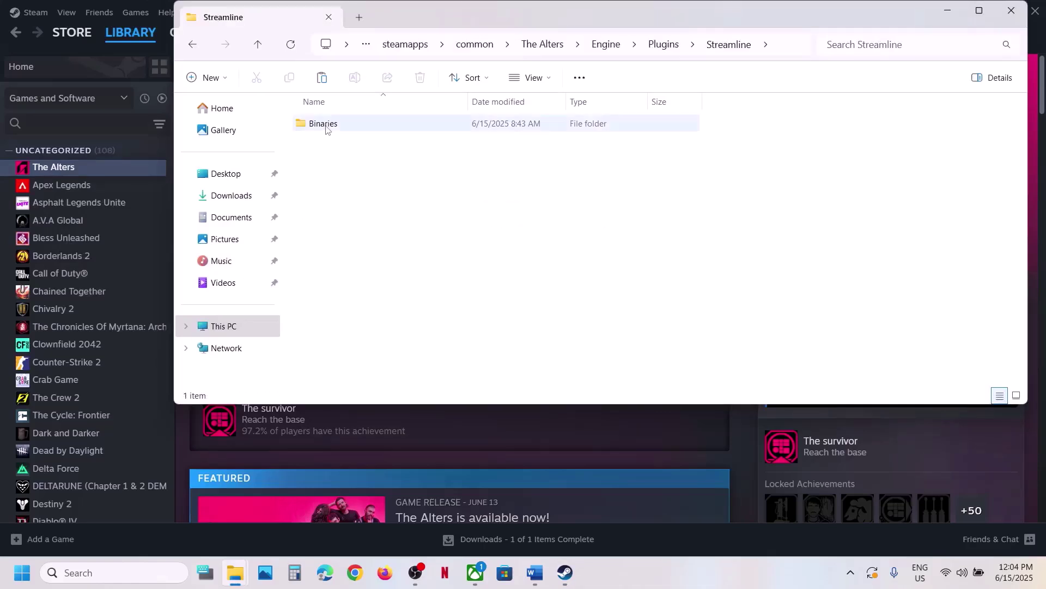
double_click(326, 126)
double_click(326, 126)
click(326, 126)
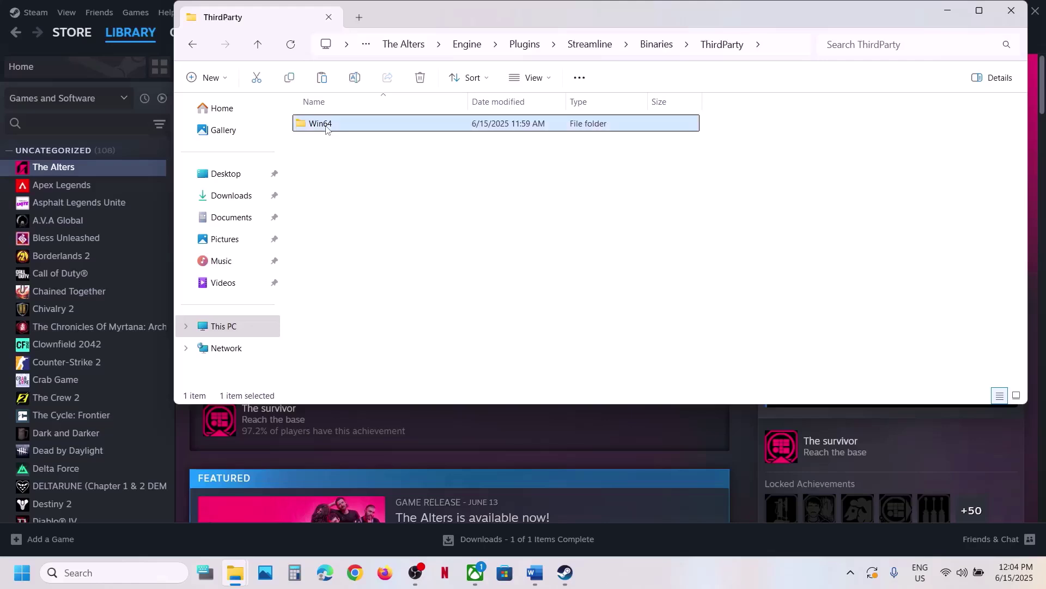
double_click(326, 125)
- Rename the file sl.pcl.dll.old to sl.pcl.dll and accept the extension change
right_click(335, 245)
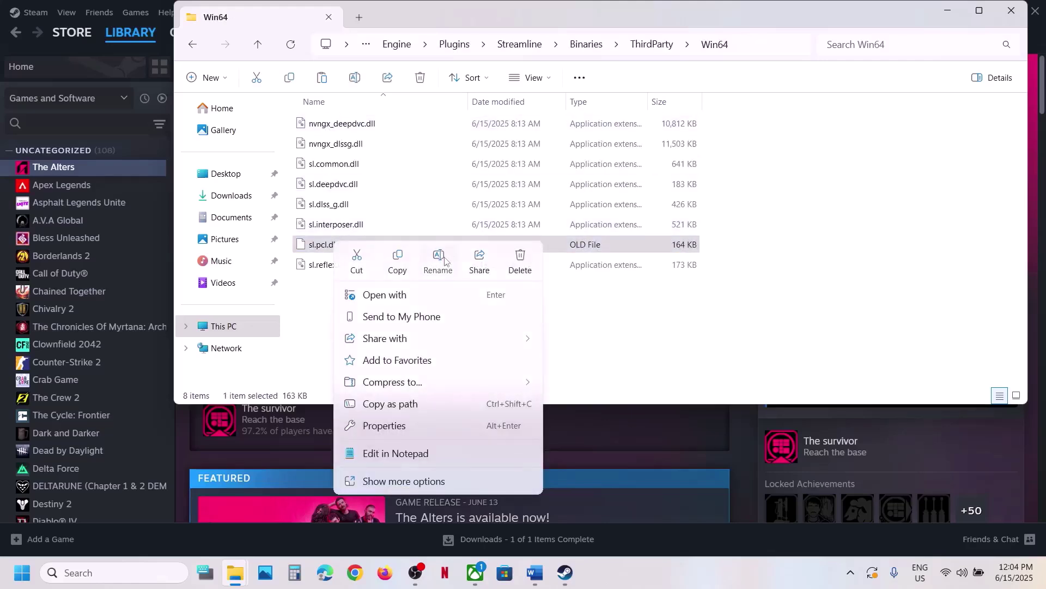
key(Escape)
right_click(364, 246)
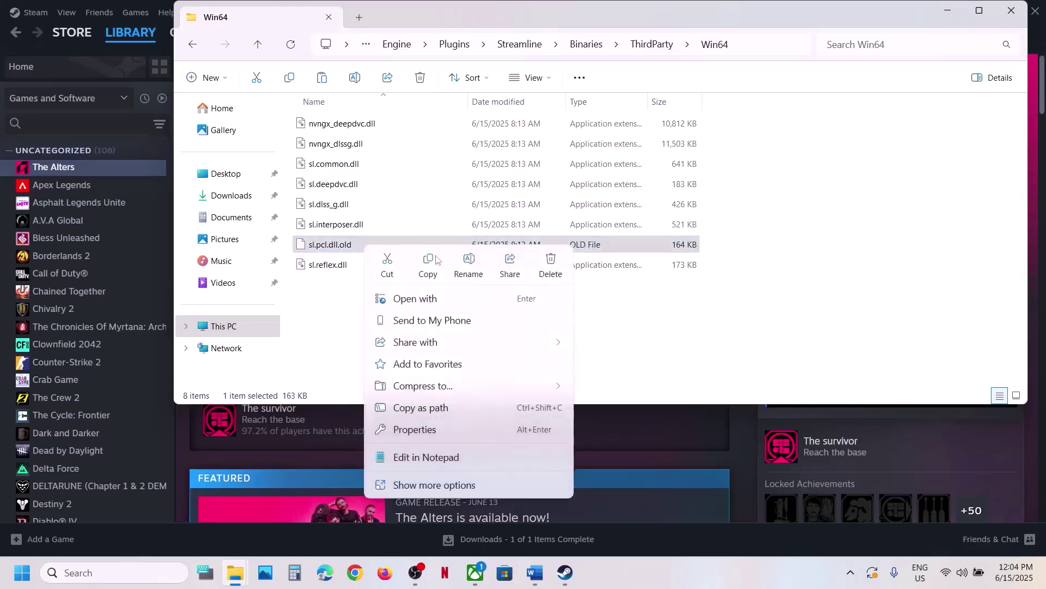
click(464, 267)
click(360, 244)
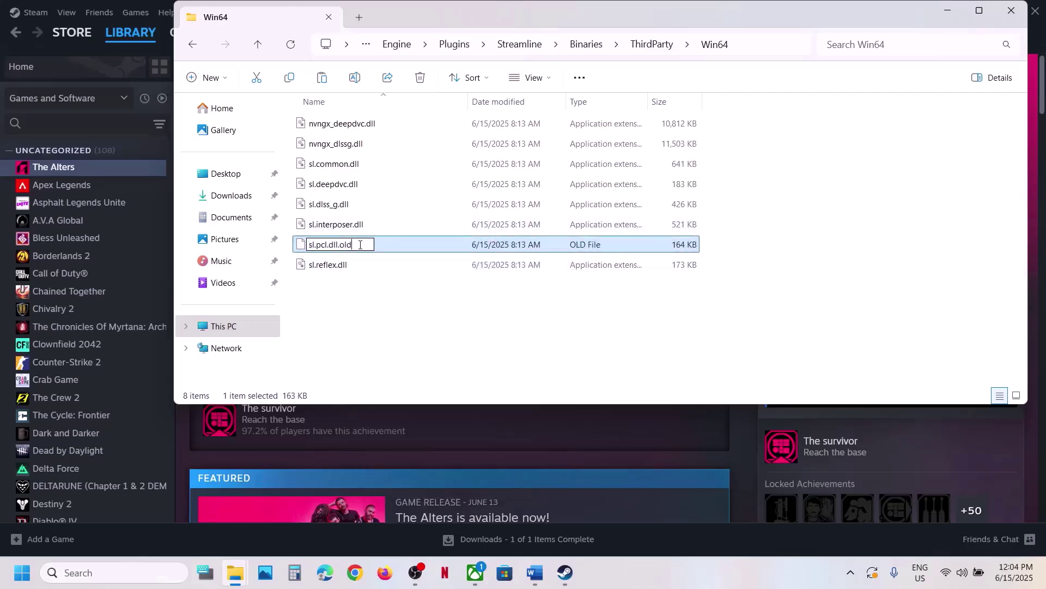
key(Return)
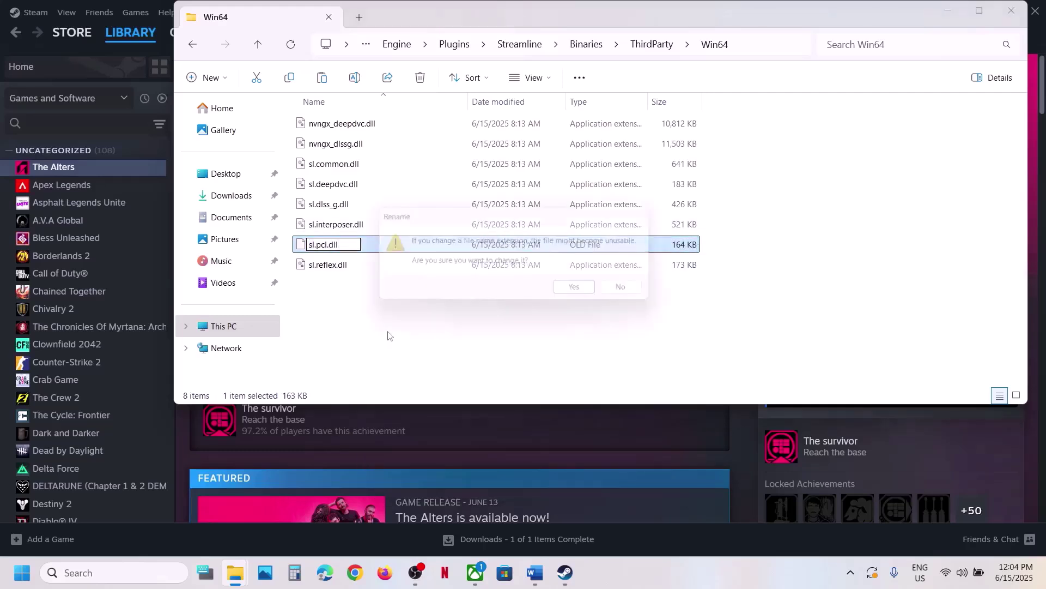
click(583, 292)
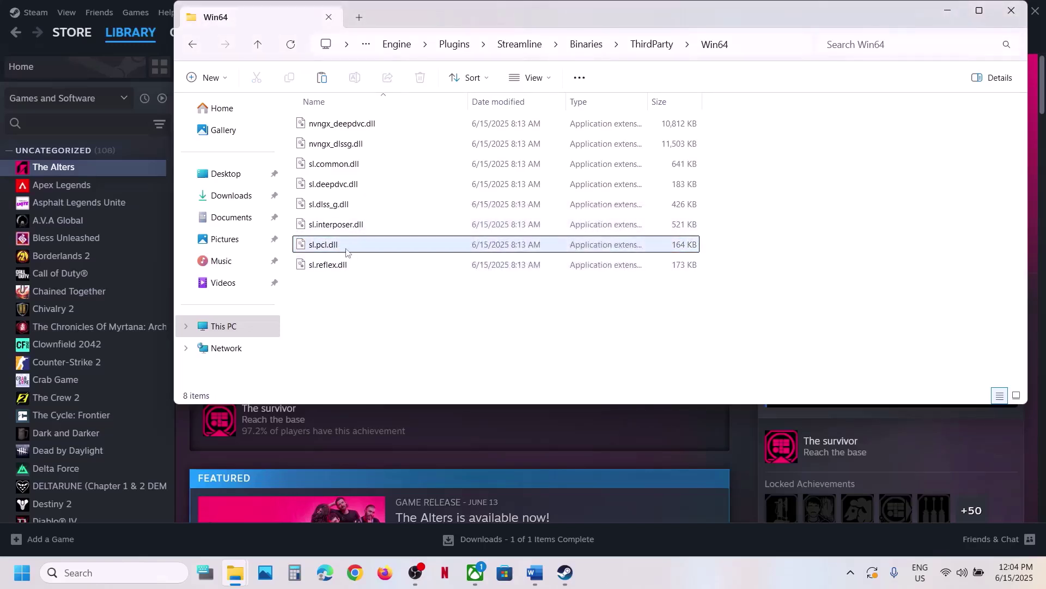
- Copy sl.pcl.dll to the desktop as a backup and place its icon in an empty area near the middle
right_click(347, 255)
right_click(336, 248)
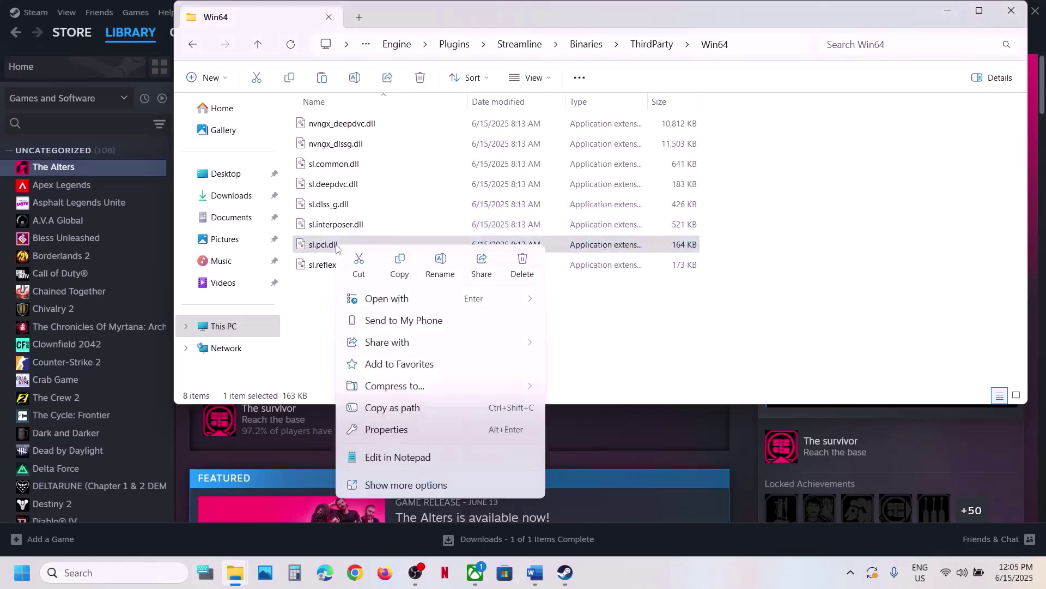
click(407, 269)
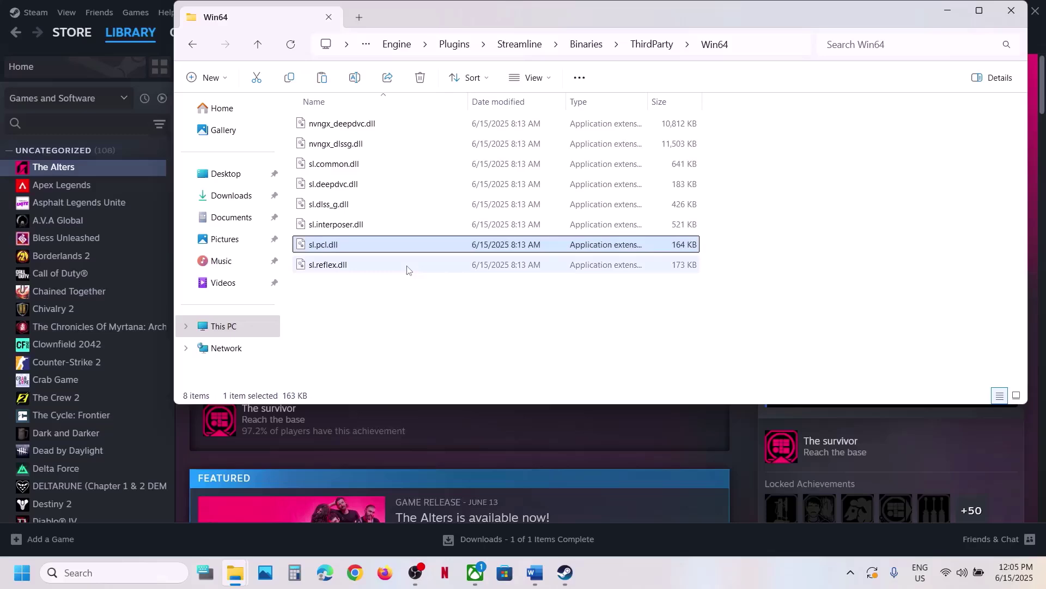
key(super+d)
key(ctrl+v)
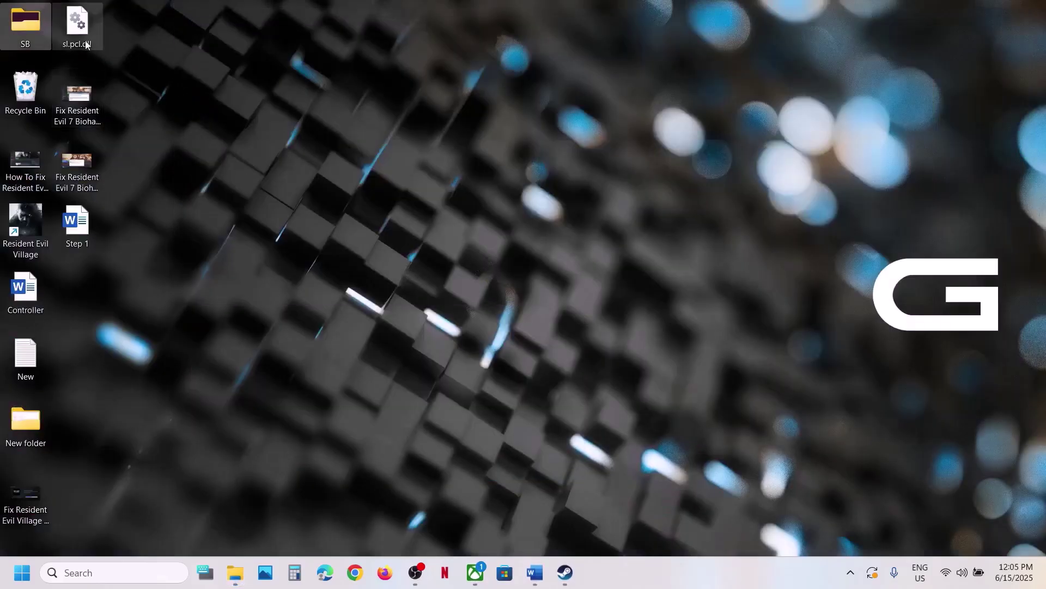
drag(86, 45, 373, 131)
drag(472, 214, 510, 219)
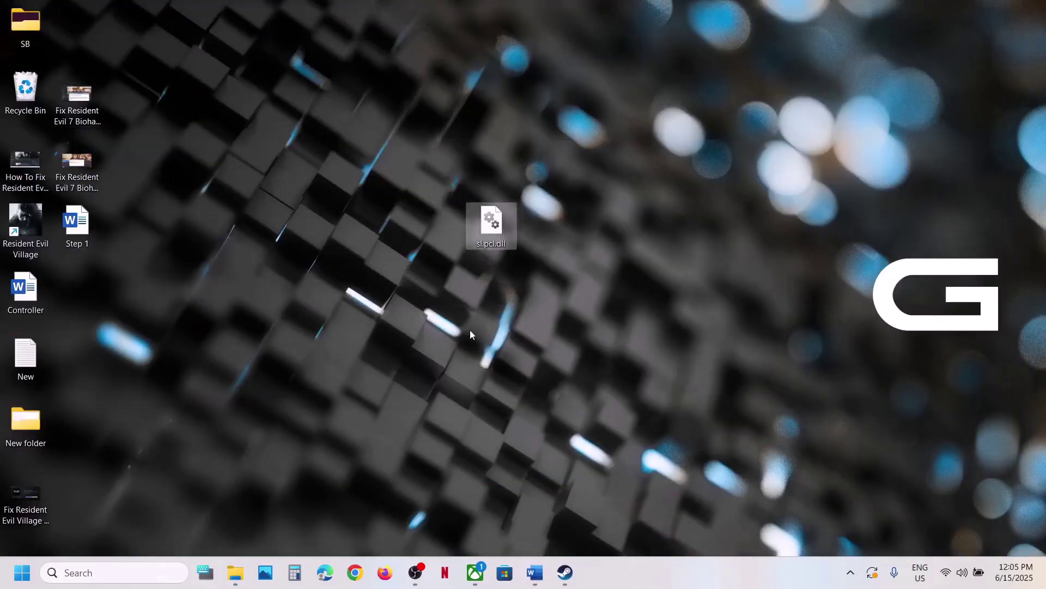
- Return to the Win64 folder and rename the original sl.pcl.dll to sl.pcl.dll.old
mouse_move(235, 578)
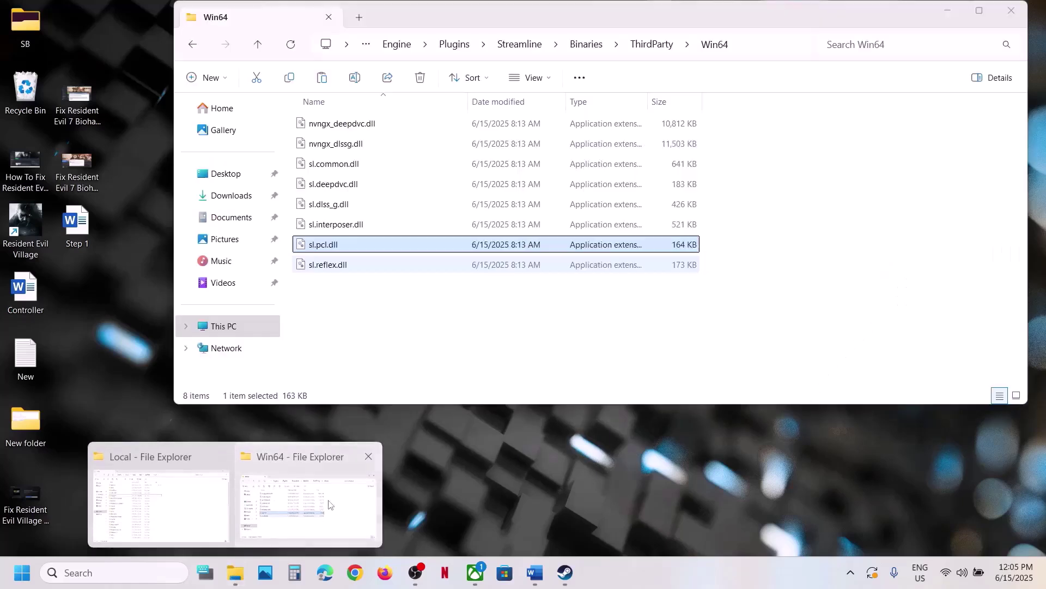
click(303, 515)
right_click(334, 249)
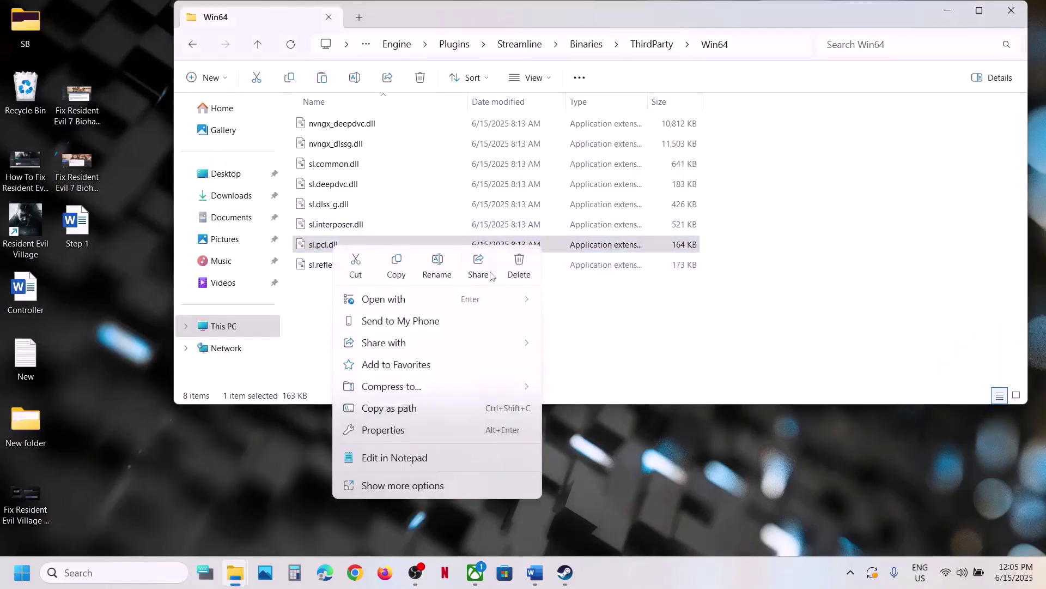
click(439, 264)
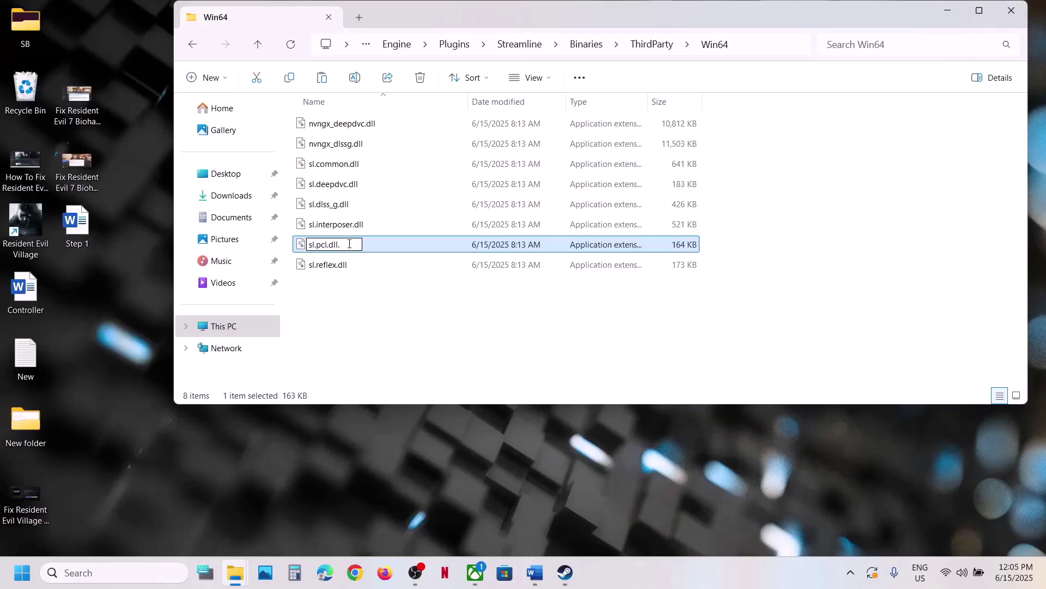
text(.old)
click(405, 315)
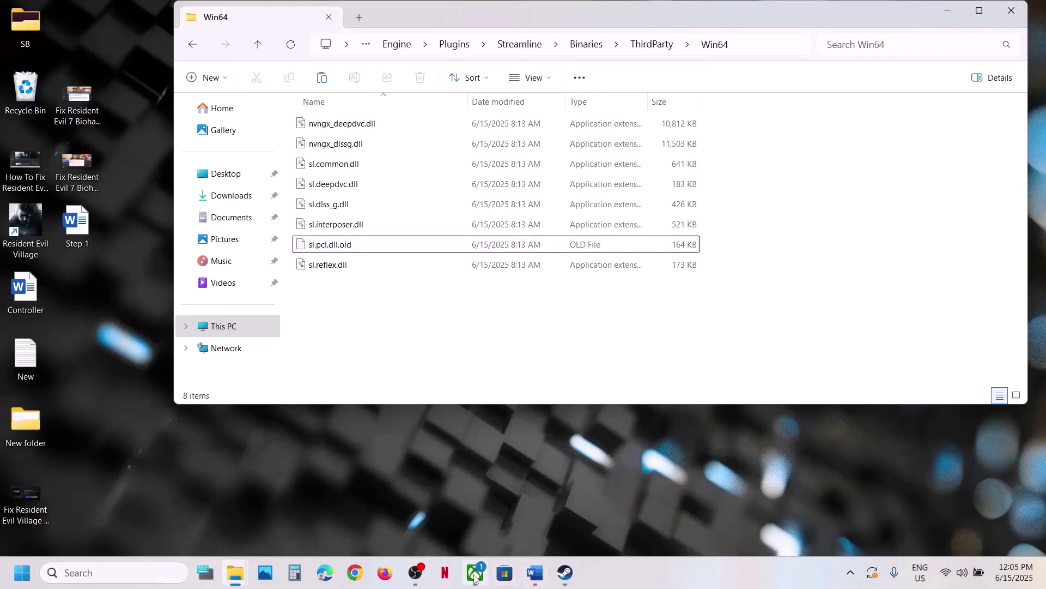
- Switch to the Xbox app and browse to the installation location of The Alters from its file management options
mouse_move(474, 577)
click(499, 493)
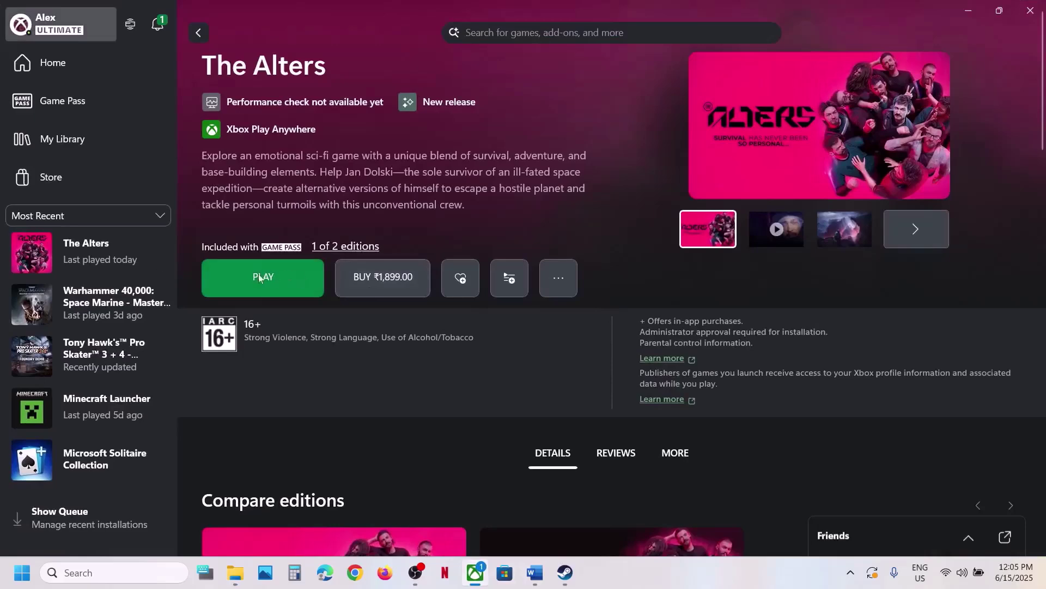
right_click(74, 257)
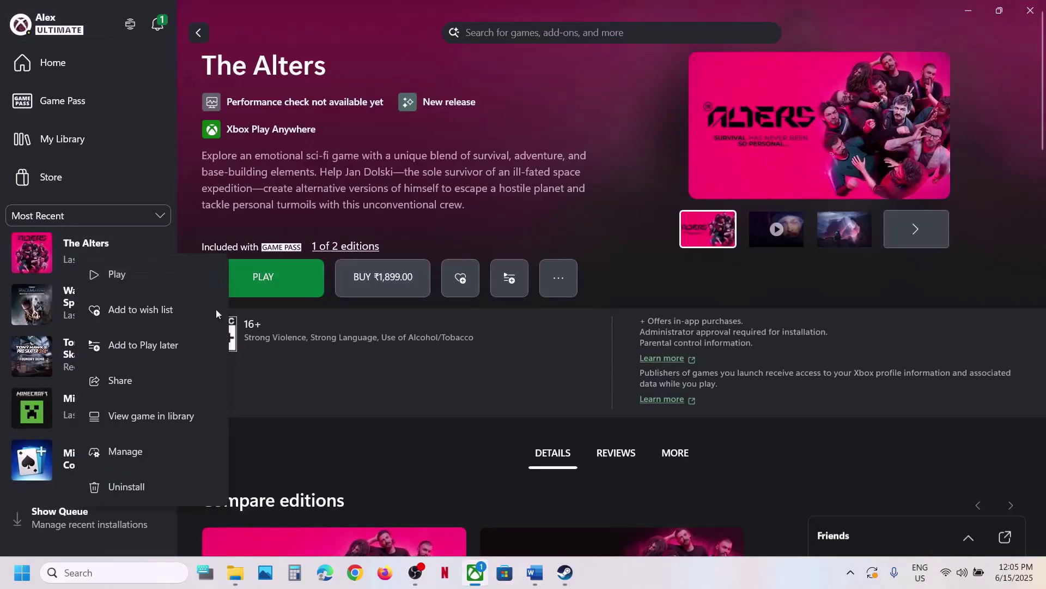
click(130, 449)
click(555, 137)
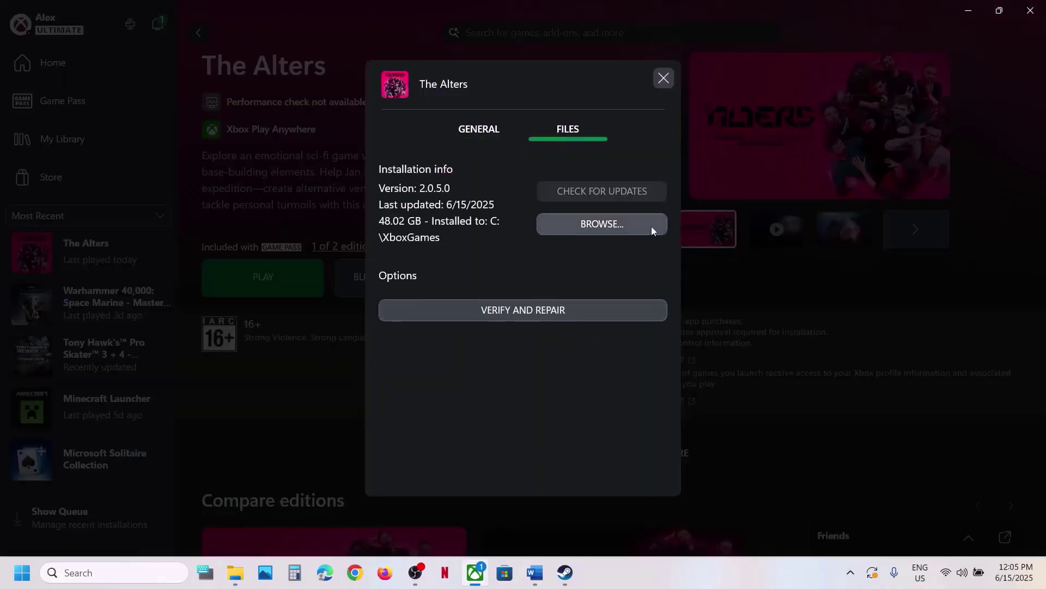
click(625, 224)
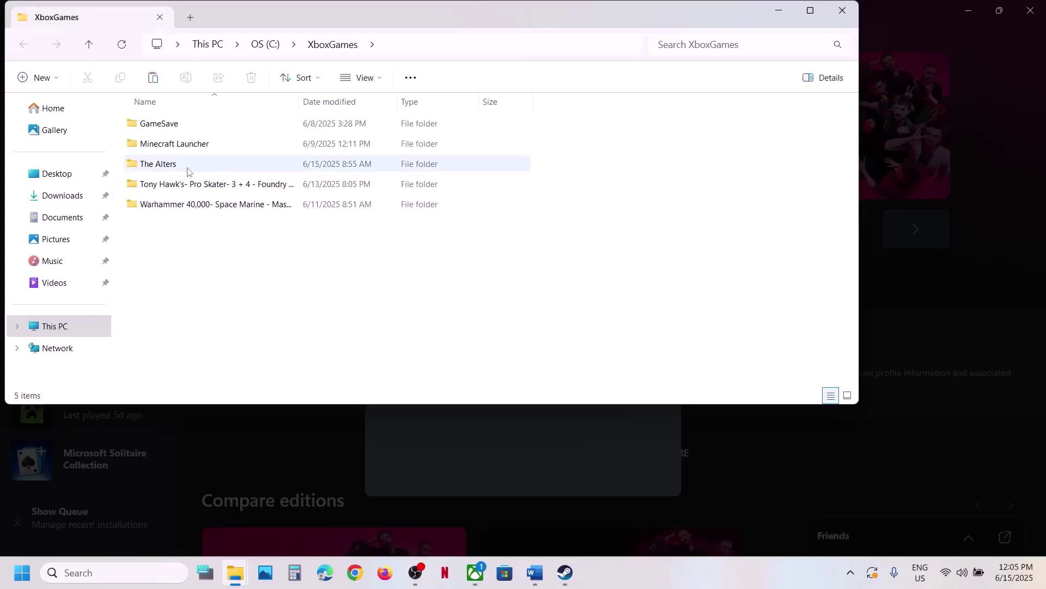
- Open The Alters, Content, Engine, Plugins, Streamline, Binaries, ThirdParty, Win64 in the XboxGames folder and select sl.pcl.dll
double_click(187, 170)
double_click(166, 124)
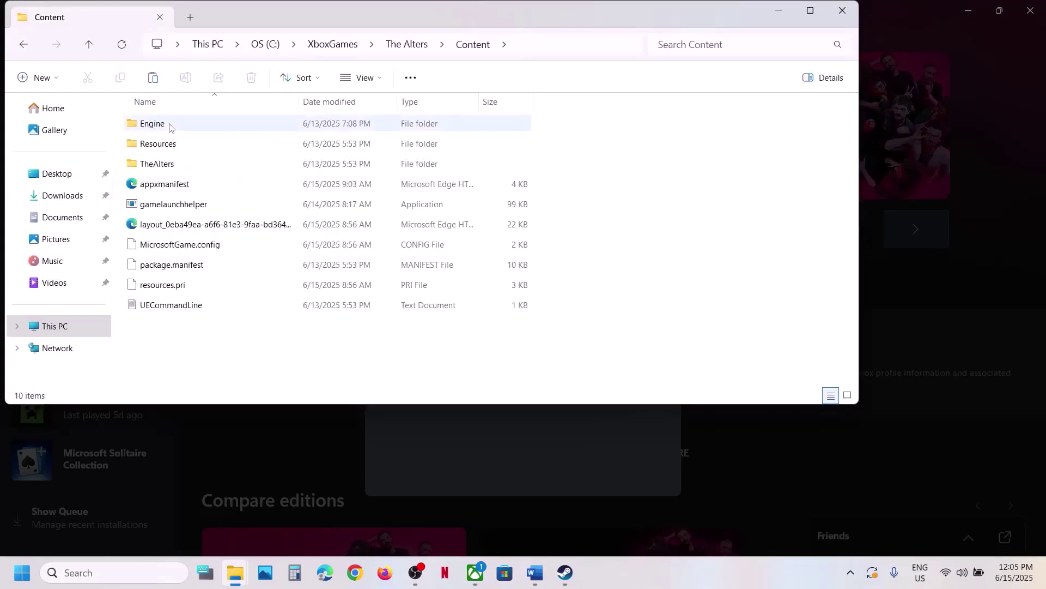
double_click(169, 125)
click(161, 165)
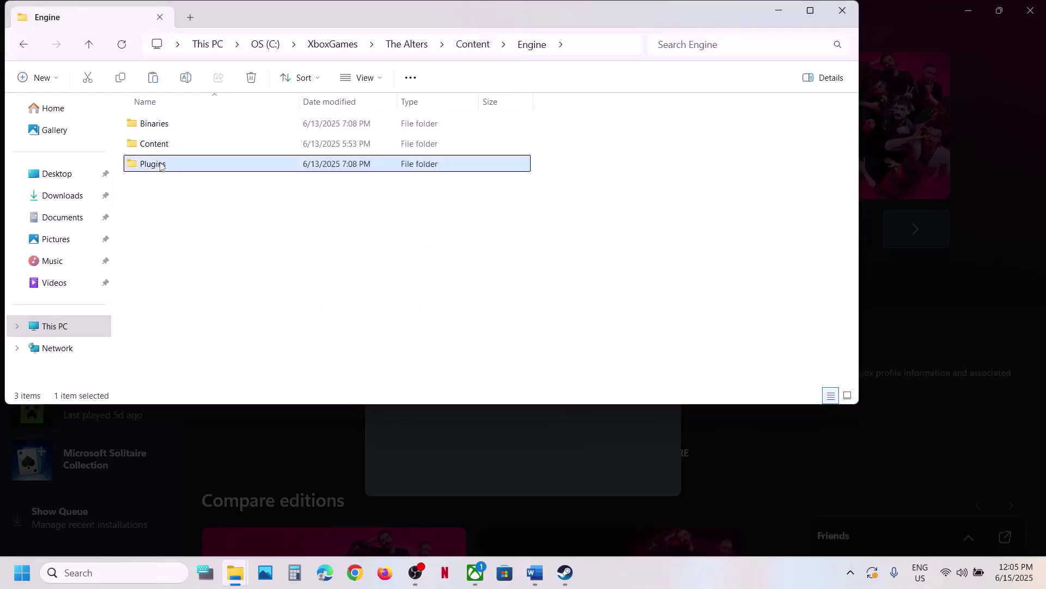
double_click(161, 166)
double_click(174, 166)
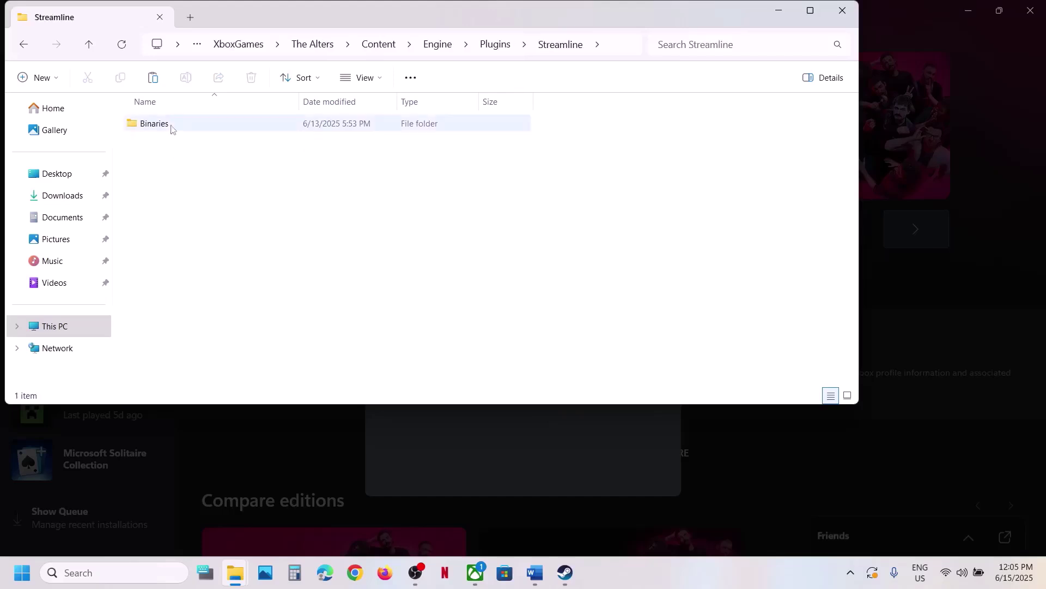
double_click(169, 126)
double_click(163, 124)
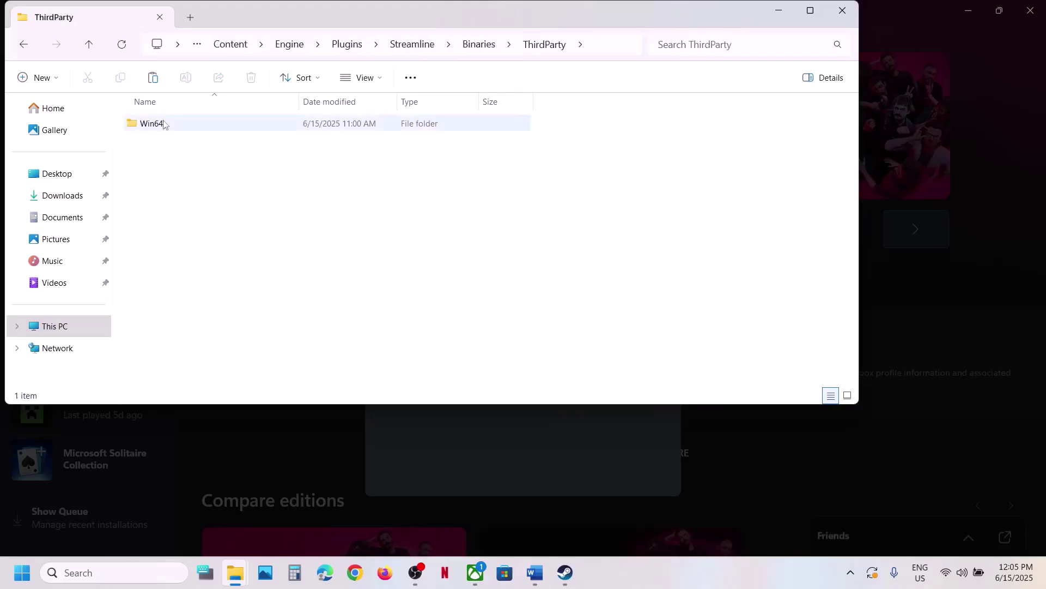
double_click(163, 125)
click(164, 244)
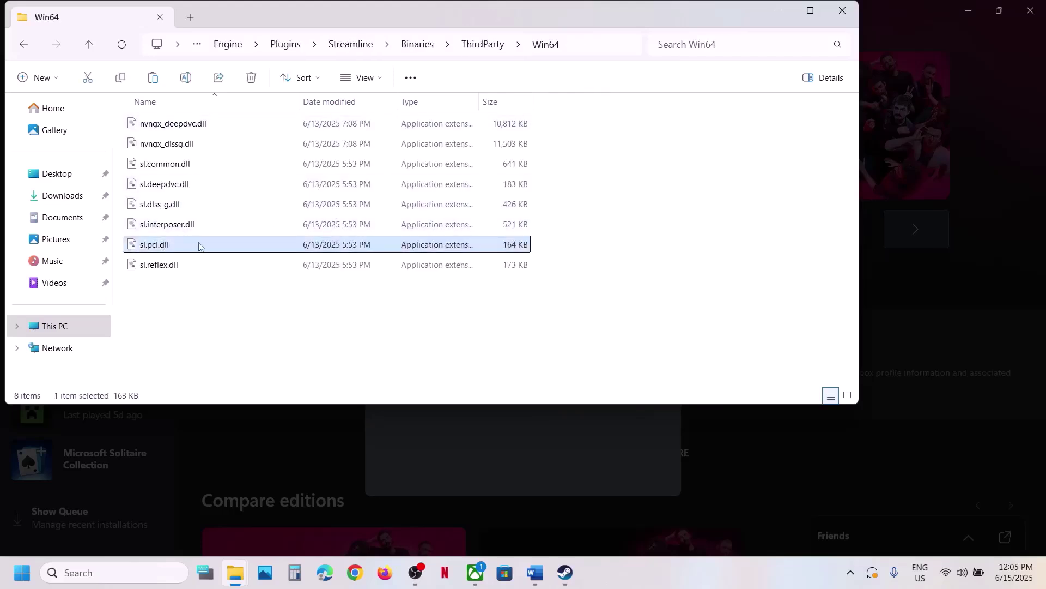
right_click(197, 246)
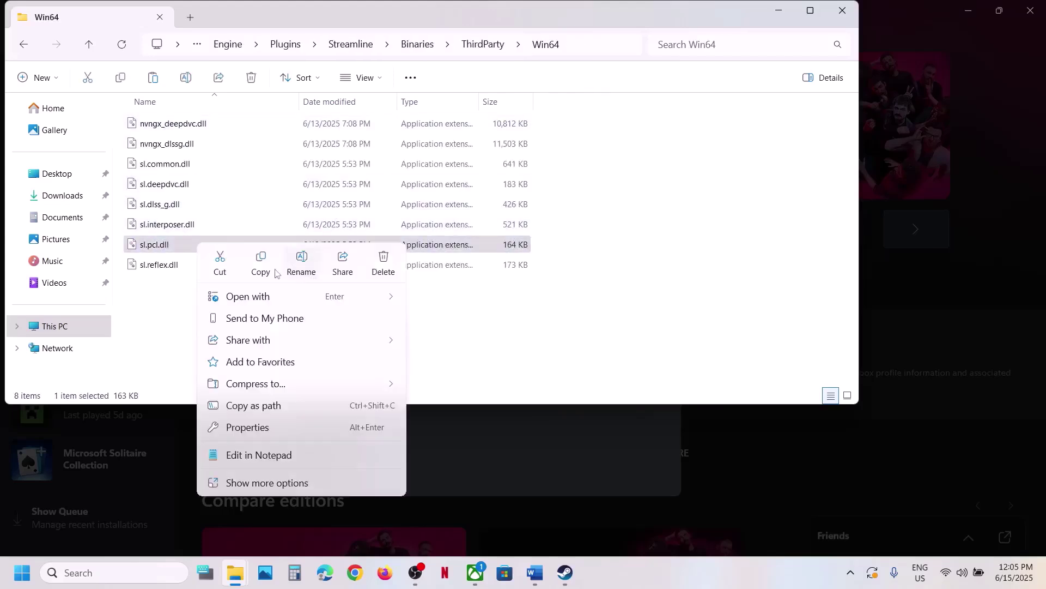
click(181, 296)
right_click(170, 241)
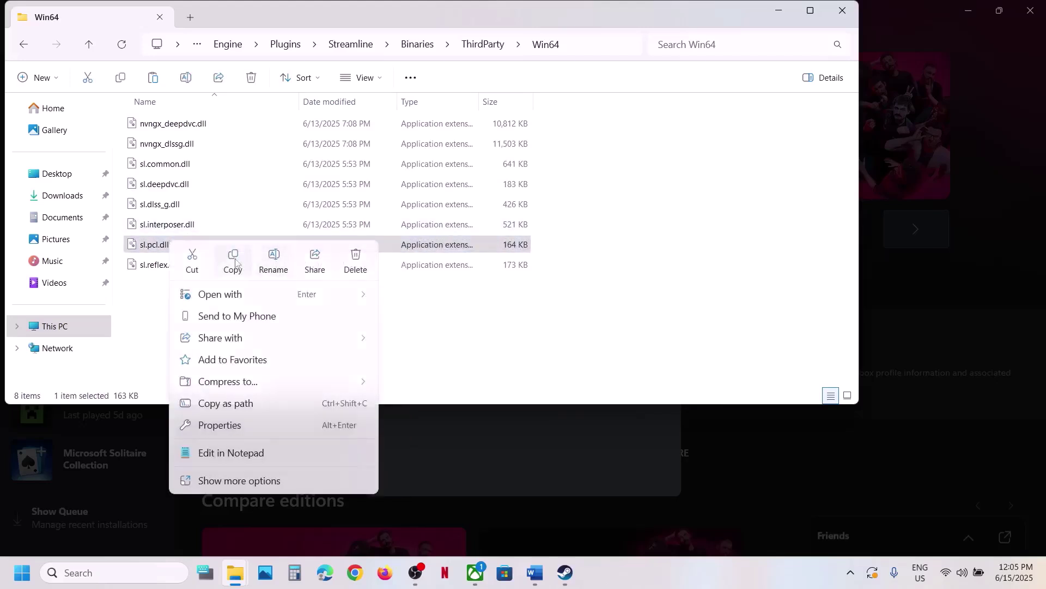
click(275, 267)
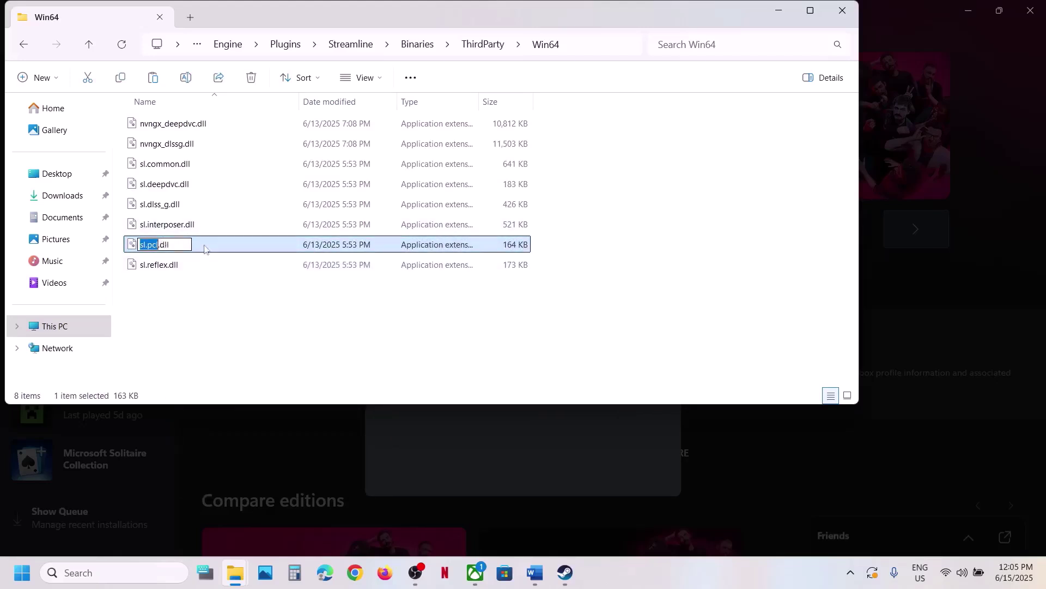
click(227, 250)
right_click(227, 250)
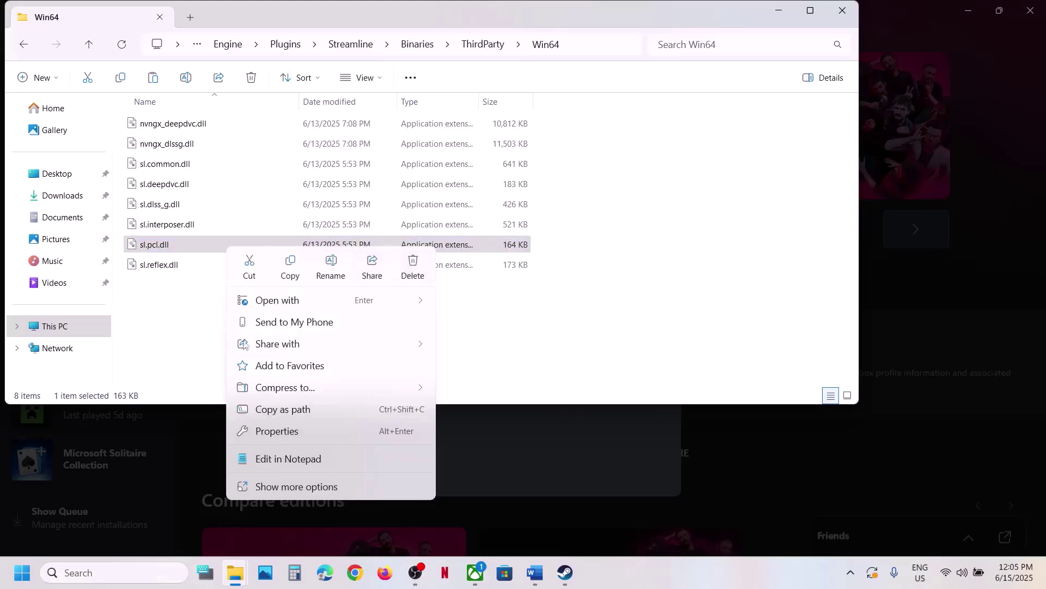
click(201, 343)
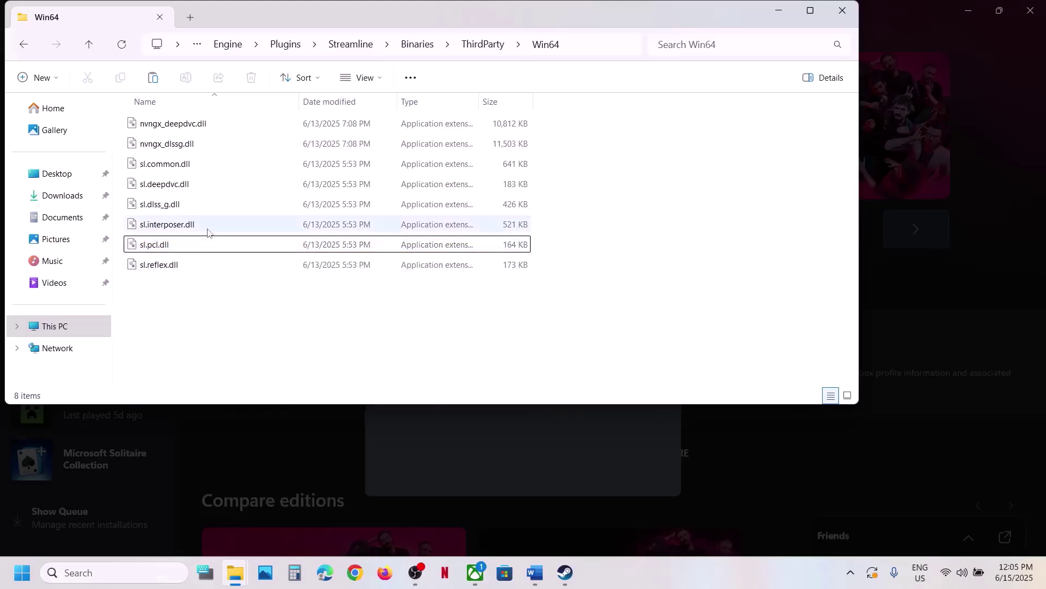
- Close the Win64 window and The Alters' game options, and highlight "Delete the config folder" under Step 3 in the Word guide
click(842, 10)
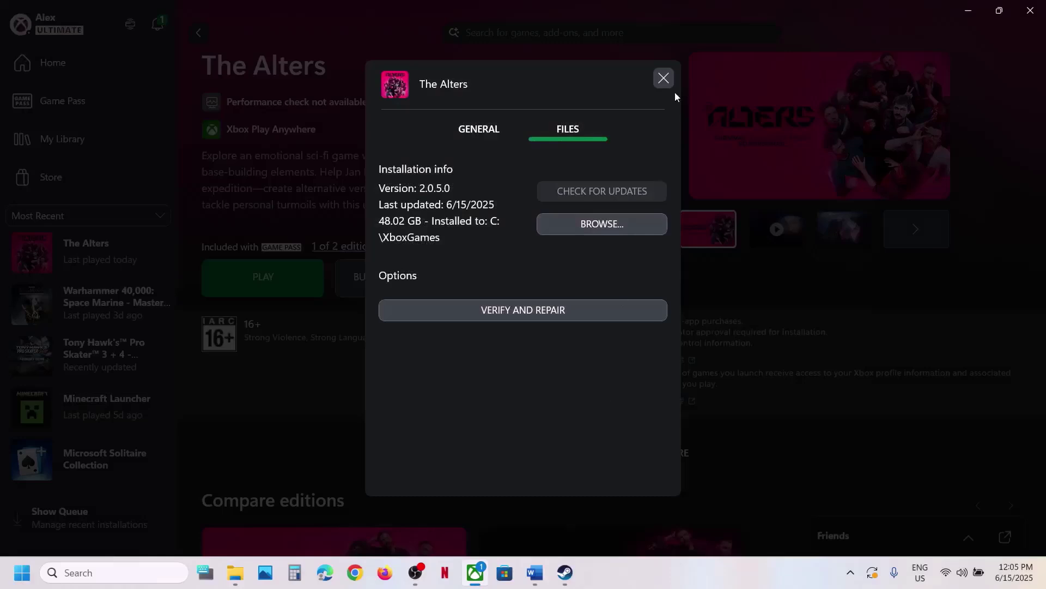
click(663, 78)
click(535, 572)
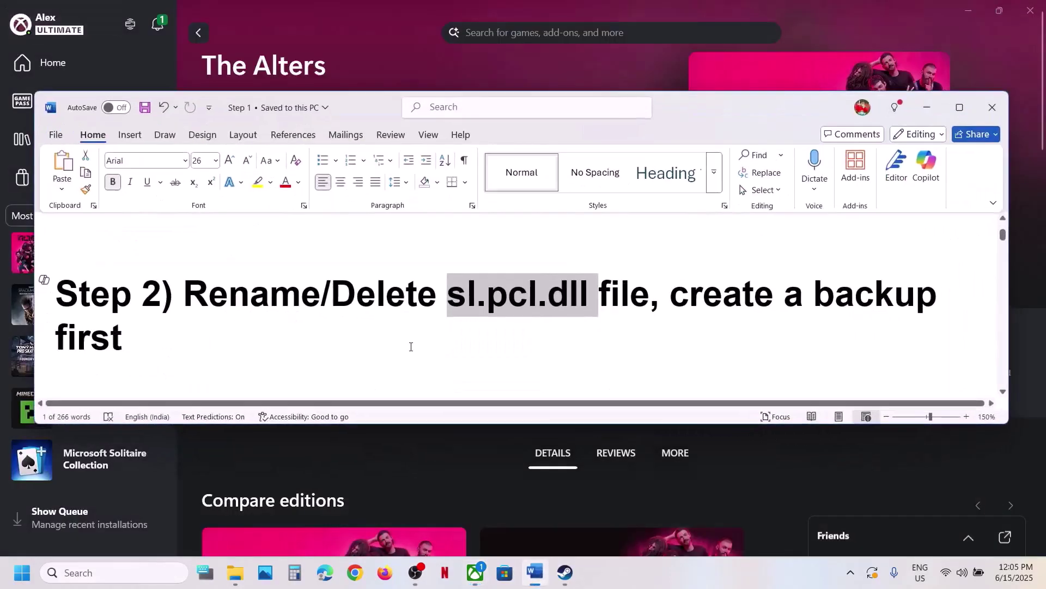
scroll(411, 347, down, 5)
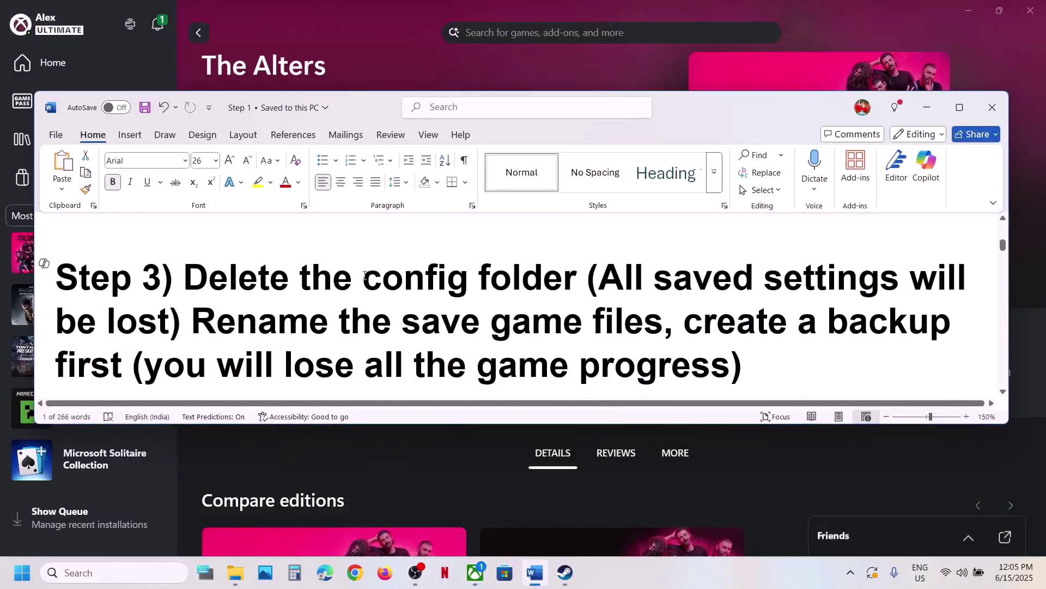
drag(185, 278, 585, 280)
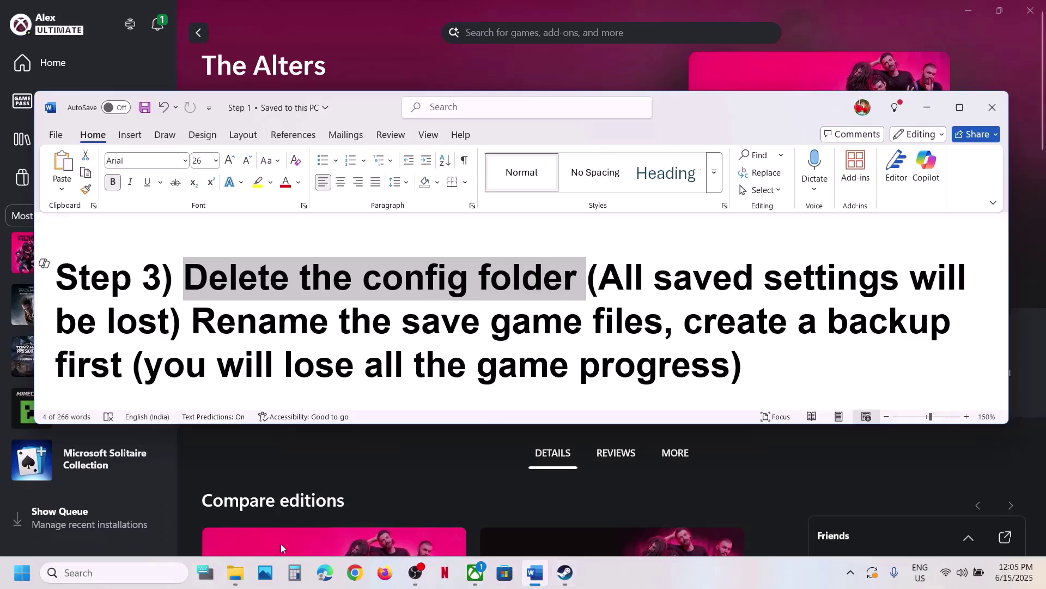
- Switch to the remaining File Explorer window and open the Test user folder under Users on the OS (C:) drive
mouse_move(235, 572)
click(312, 496)
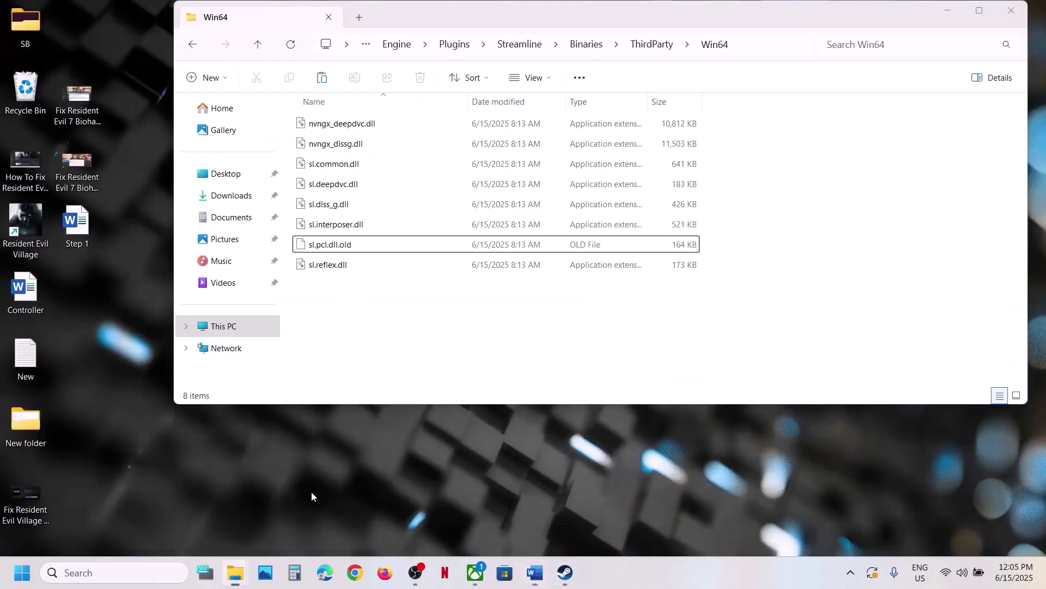
click(223, 326)
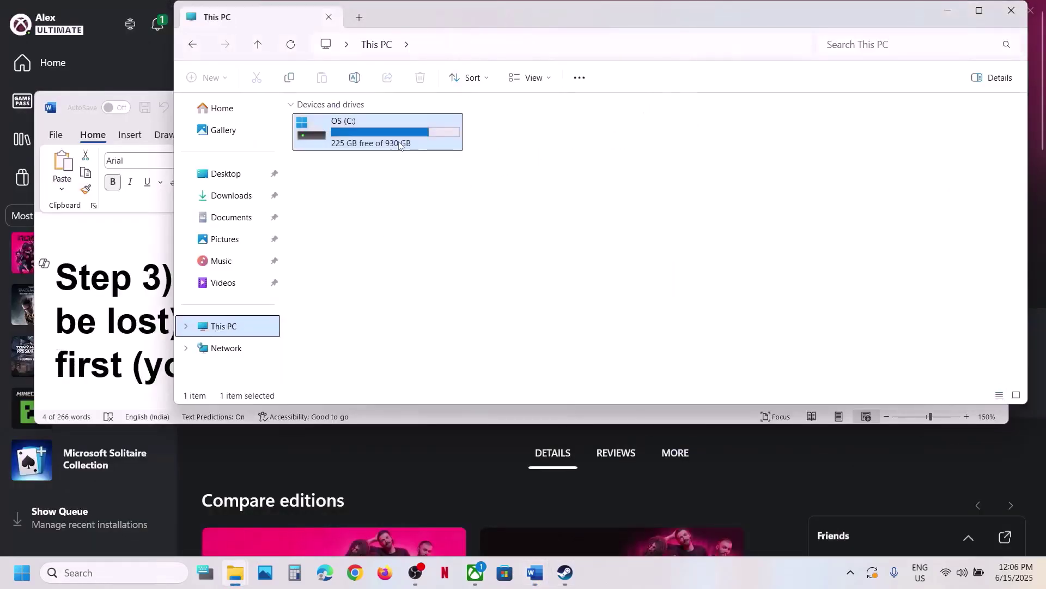
double_click(400, 145)
scroll(355, 288, down, 3)
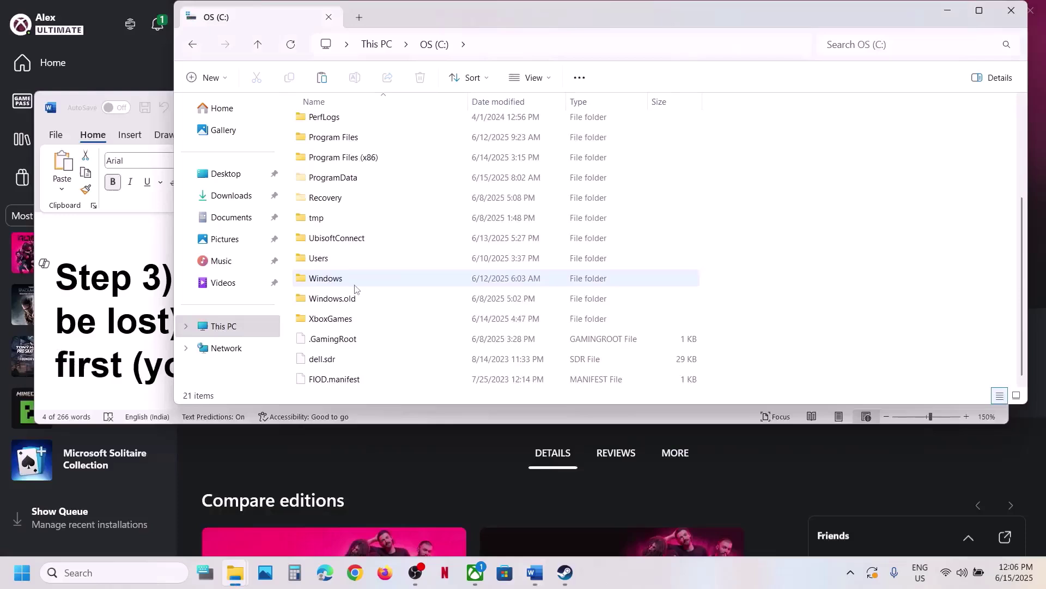
double_click(346, 259)
double_click(337, 126)
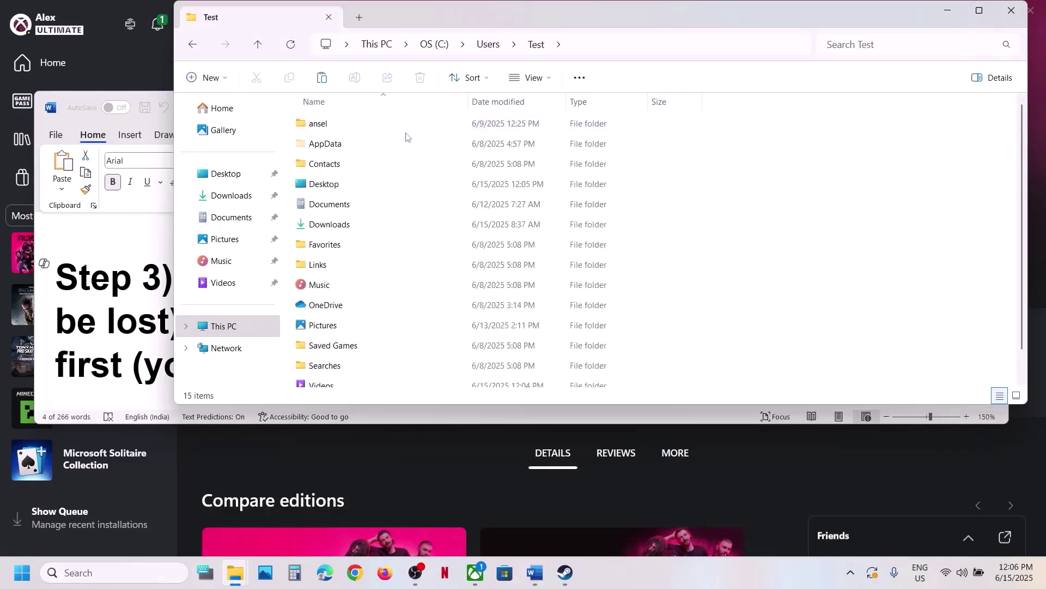
- Check the Hidden items display option and open the AppData folder
click(346, 149)
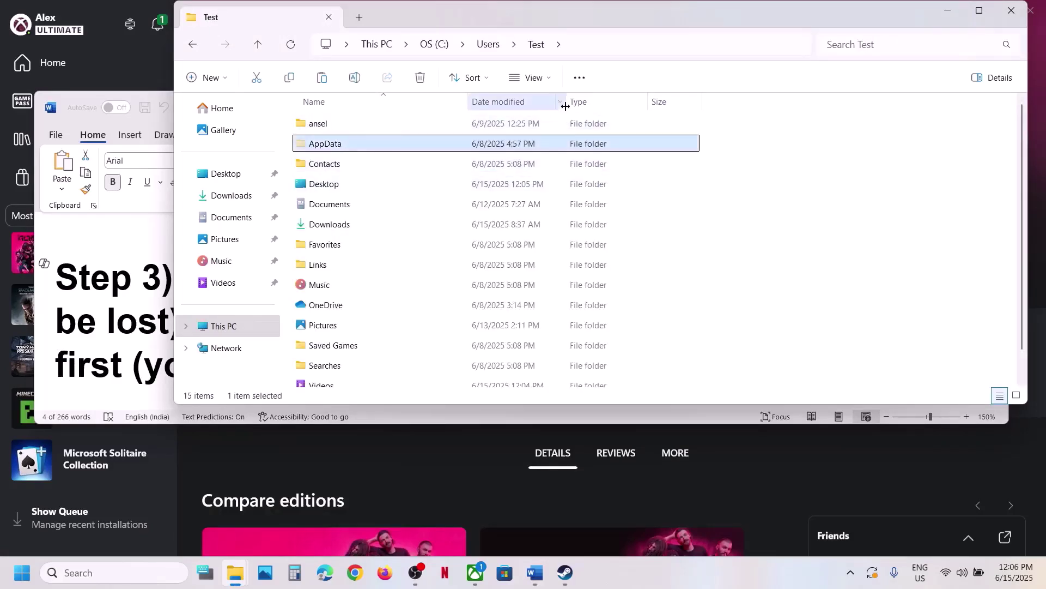
click(551, 78)
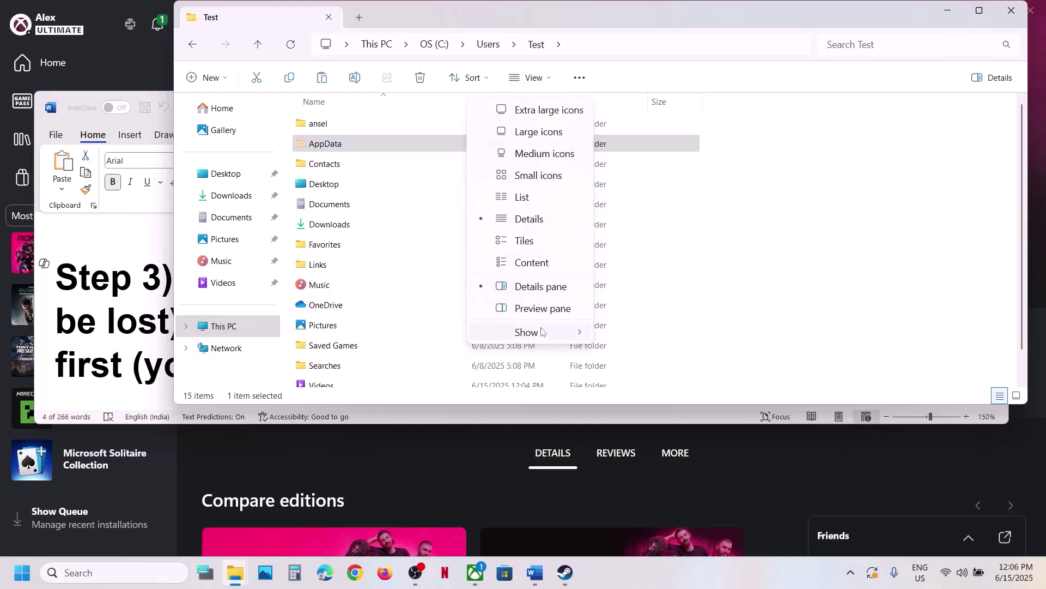
mouse_move(542, 332)
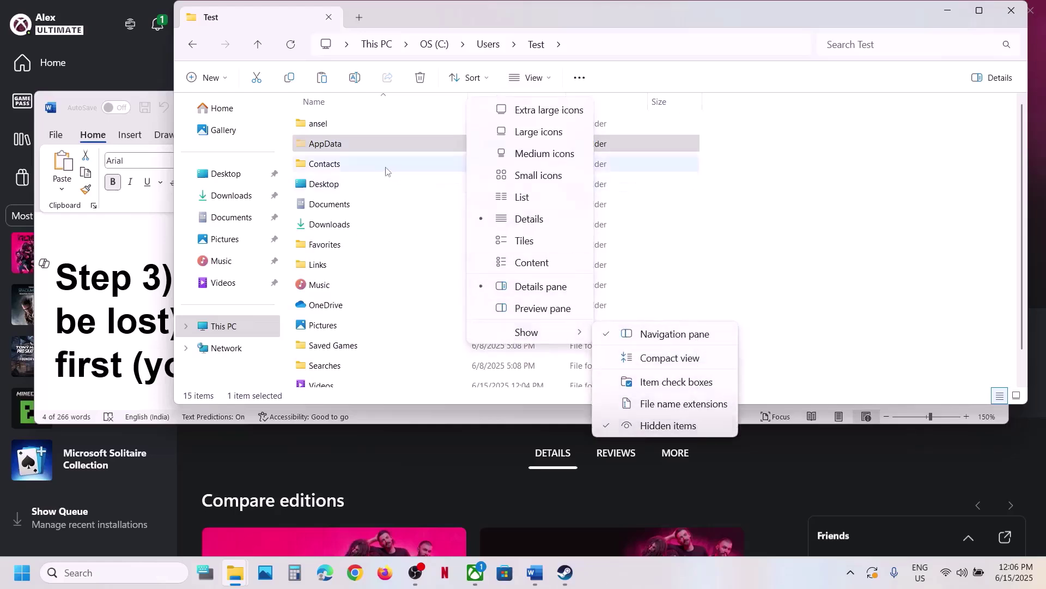
click(359, 145)
double_click(359, 145)
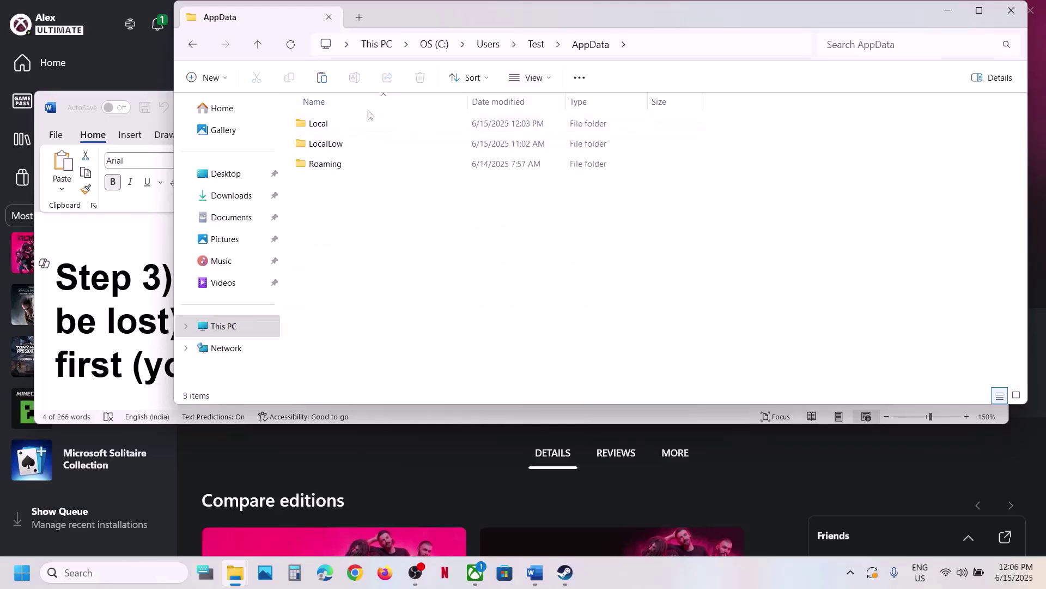
- Open Local, 11bitstudios, TheAlters, Steam, Saved to reach the Steam version's saved data
click(353, 125)
double_click(353, 126)
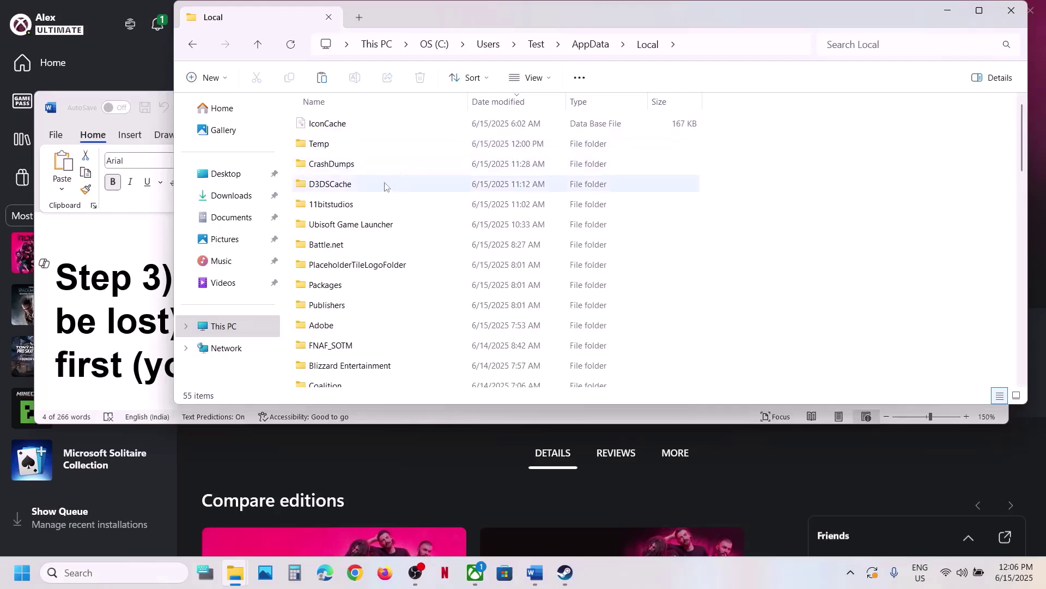
click(357, 205)
double_click(373, 209)
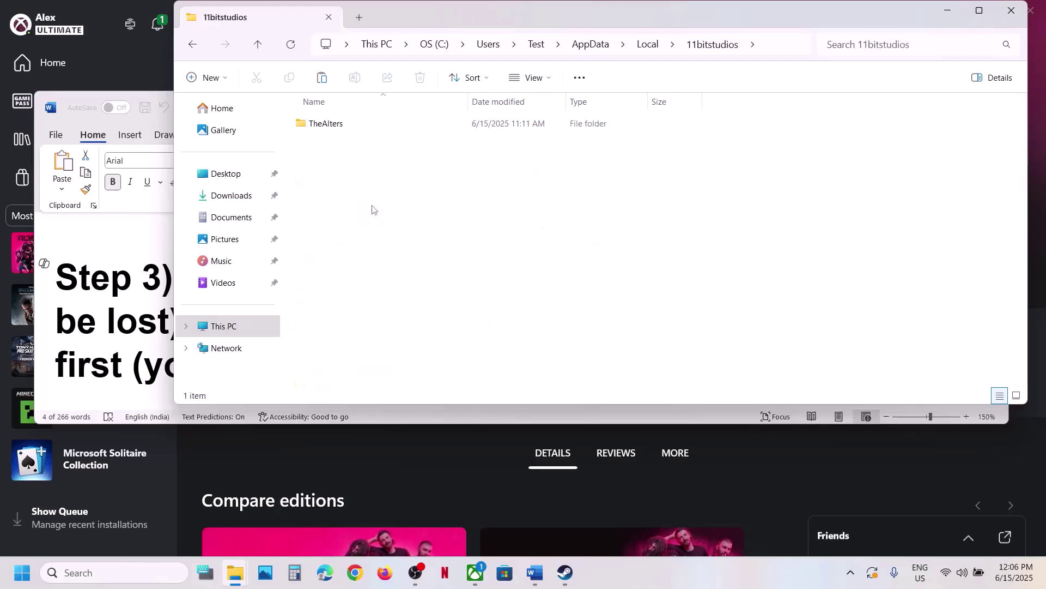
click(321, 125)
double_click(321, 126)
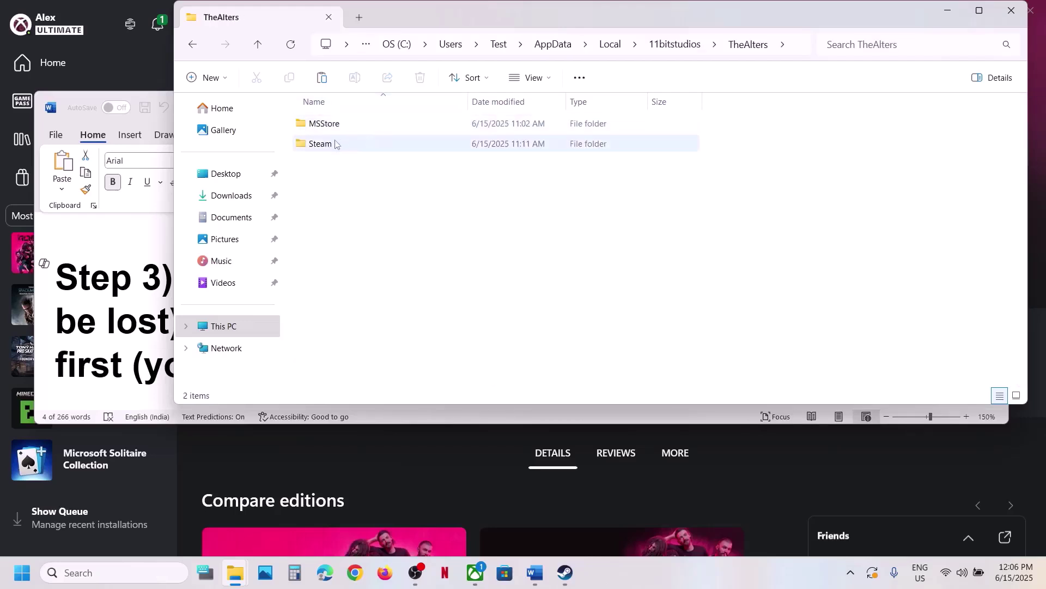
double_click(340, 145)
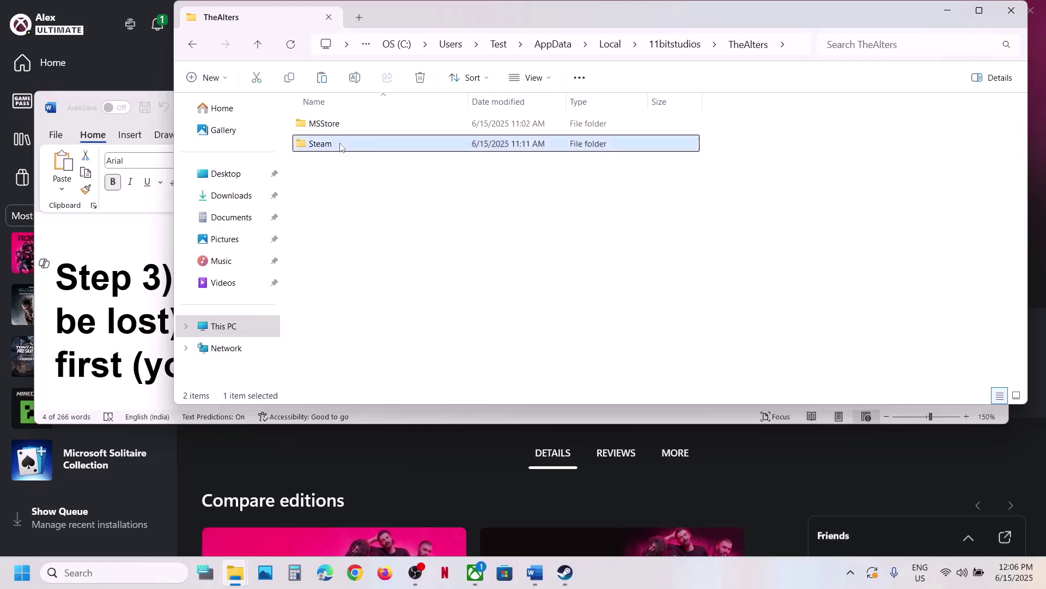
double_click(329, 125)
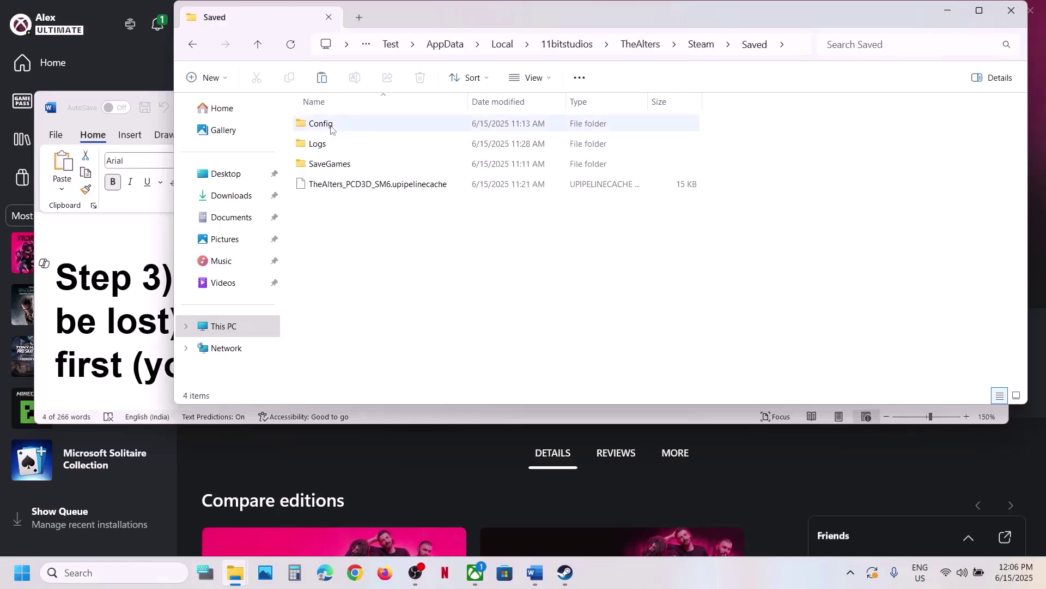
- Select the Config folder and highlight the Step 3 warning about losing saved settings in the Word guide
click(332, 129)
right_click(358, 129)
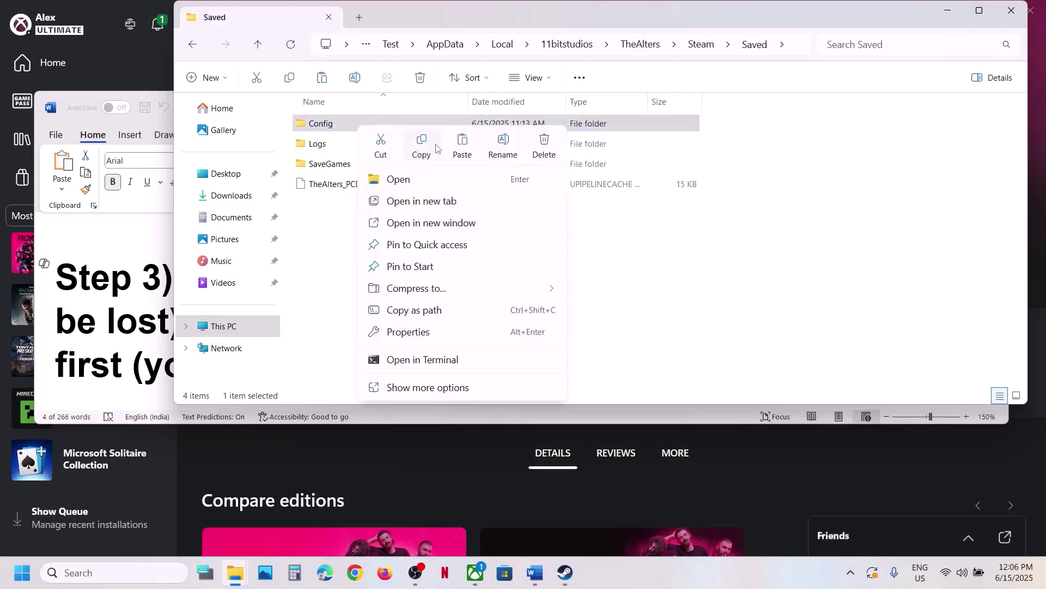
click(535, 572)
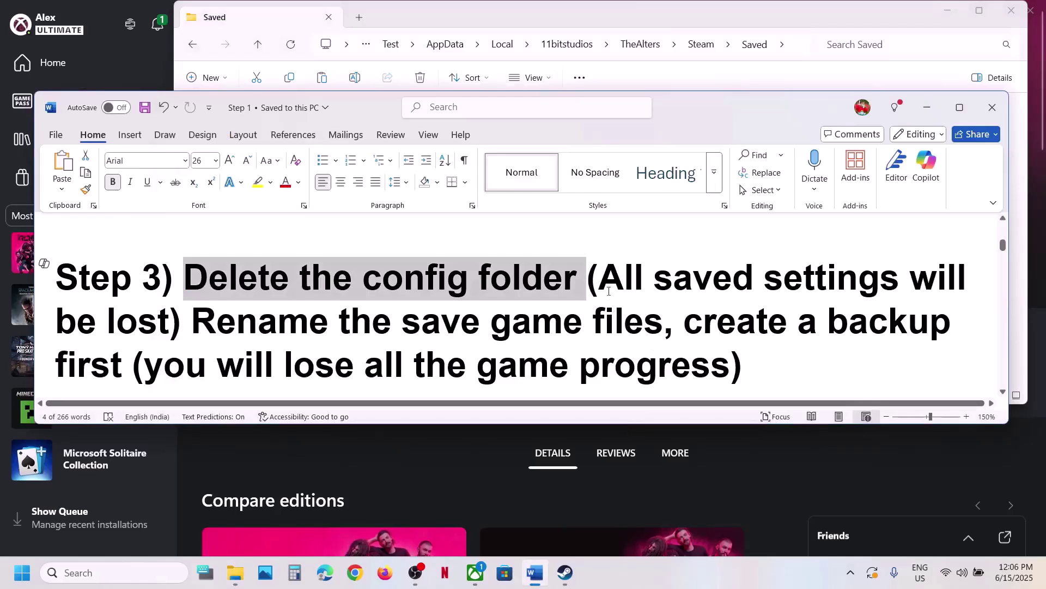
drag(606, 285, 236, 322)
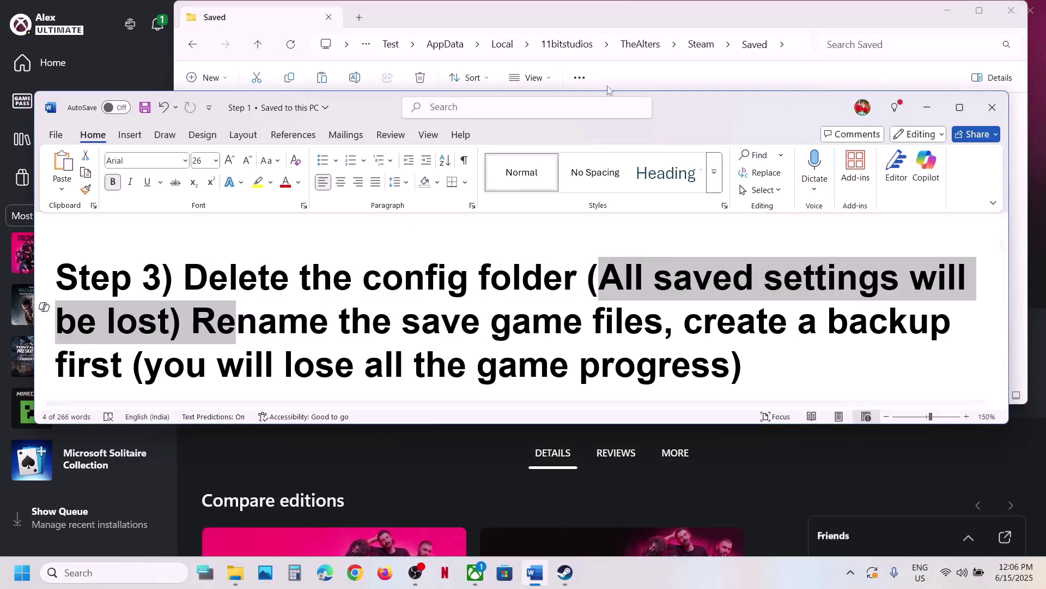
- Copy the Steam version's Config folder to the desktop as a backup and place it beside sl.pcl.dll
click(607, 26)
right_click(337, 127)
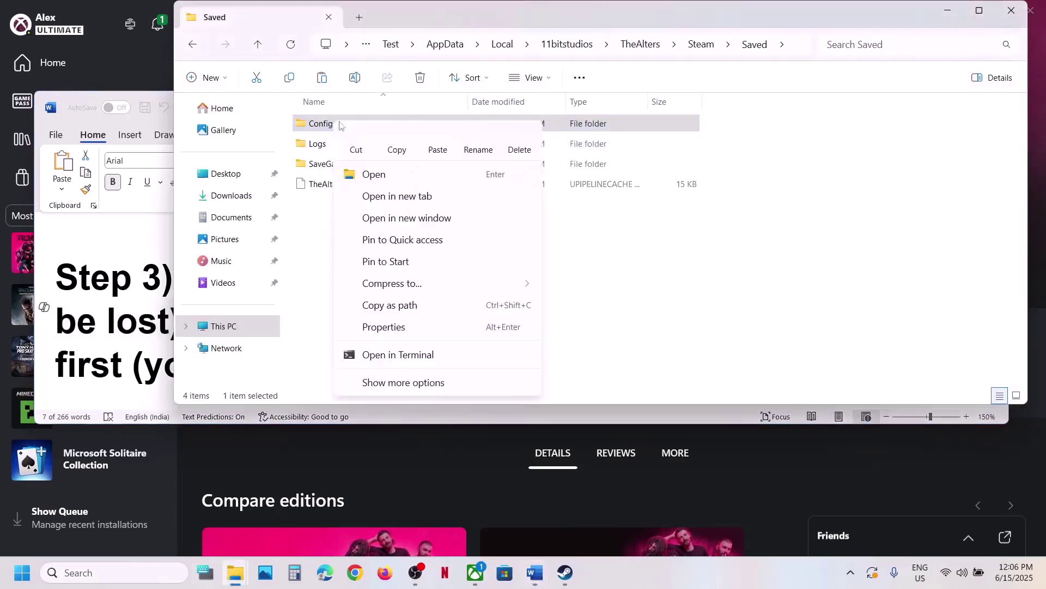
click(404, 138)
key(super+d)
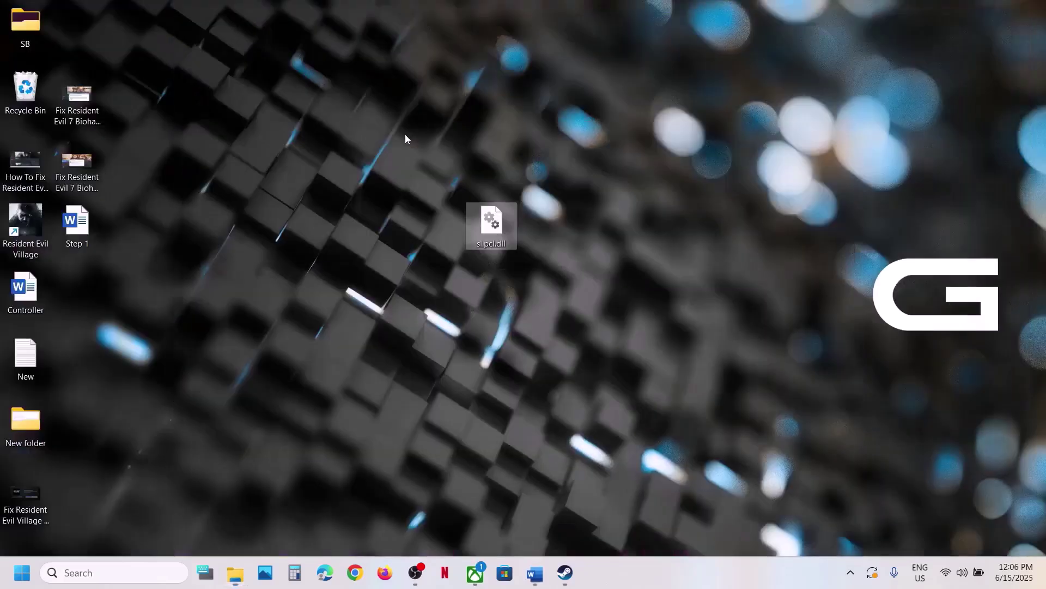
key(ctrl+v)
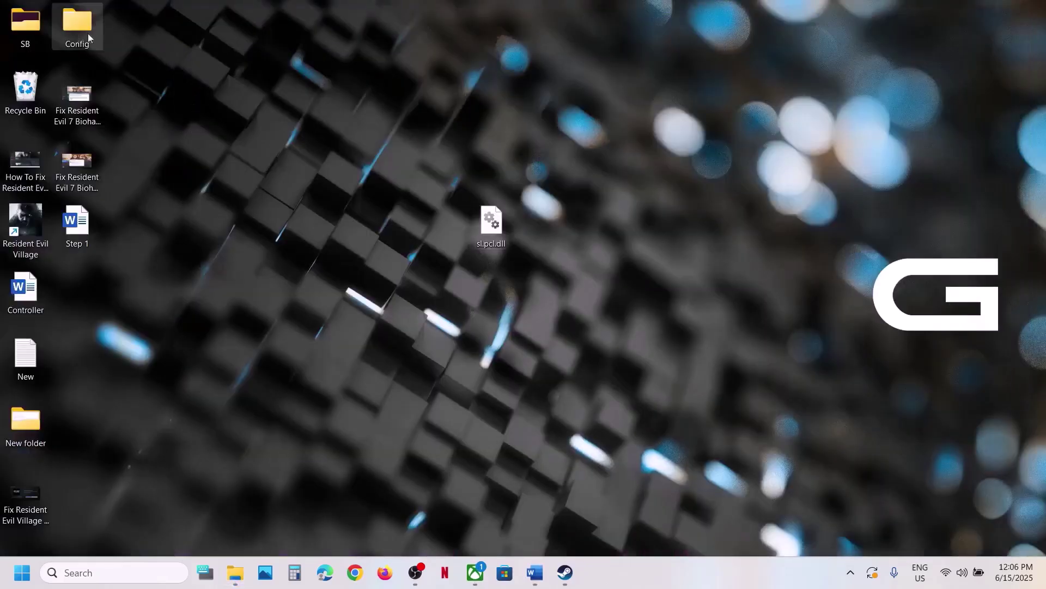
drag(87, 34, 535, 220)
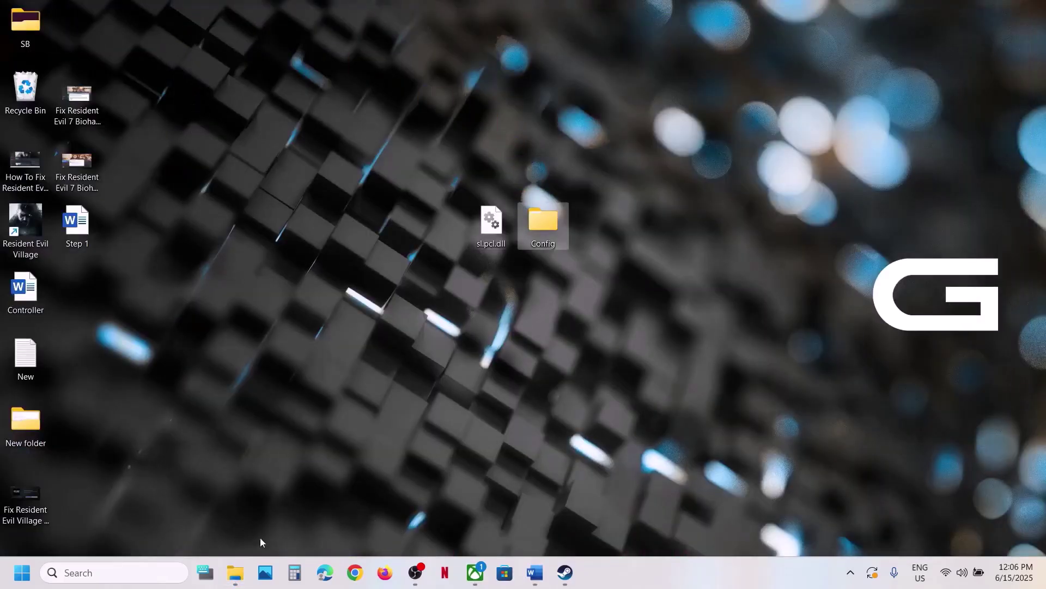
- Return to the Steam Saved folder in File Explorer and navigate back to the TheAlters folder
mouse_move(235, 572)
click(326, 500)
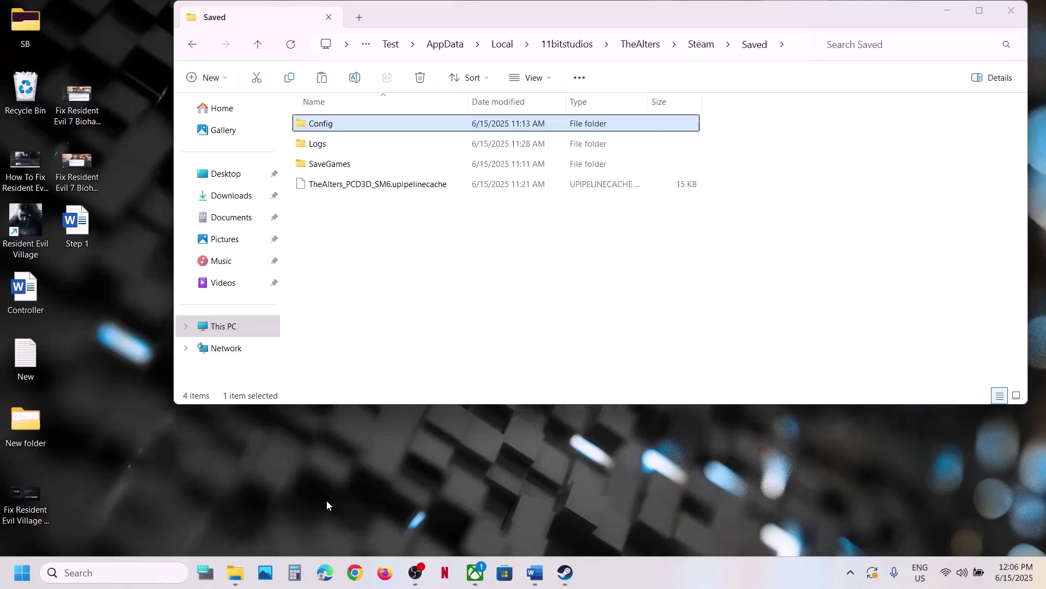
right_click(342, 124)
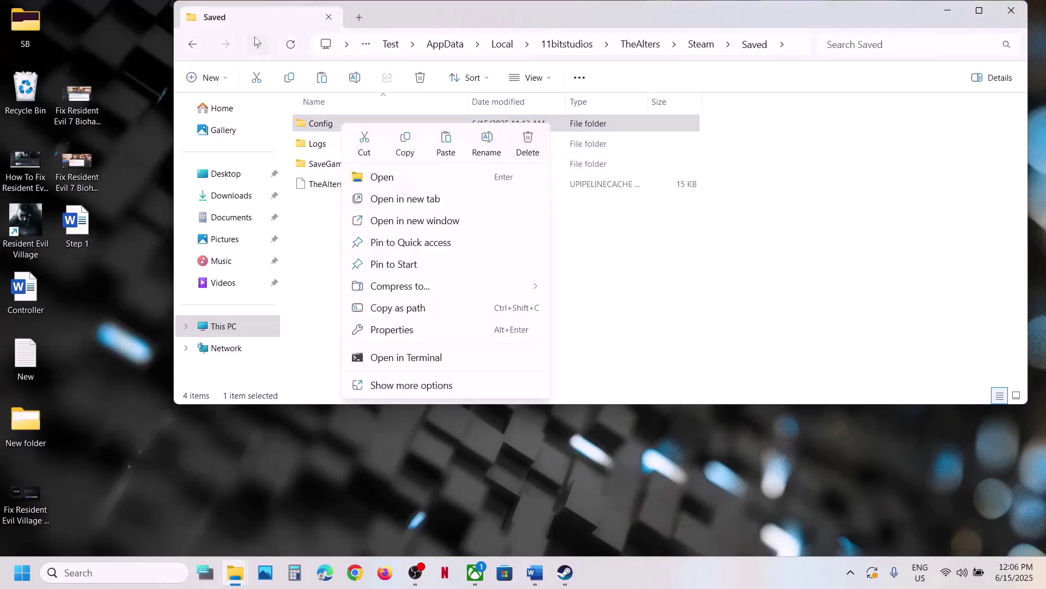
click(257, 46)
click(258, 47)
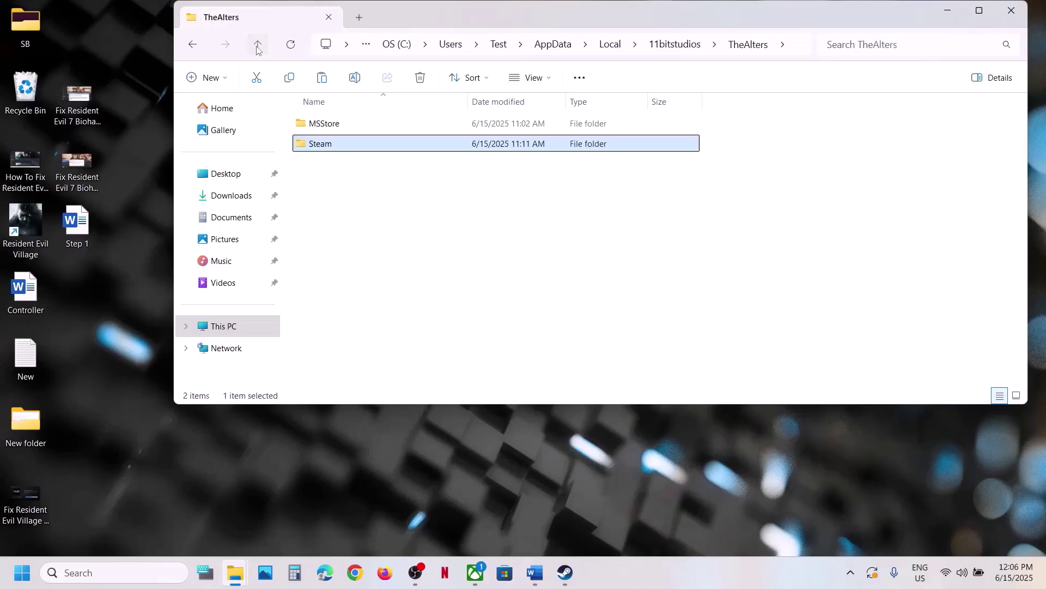
click(259, 48)
double_click(353, 124)
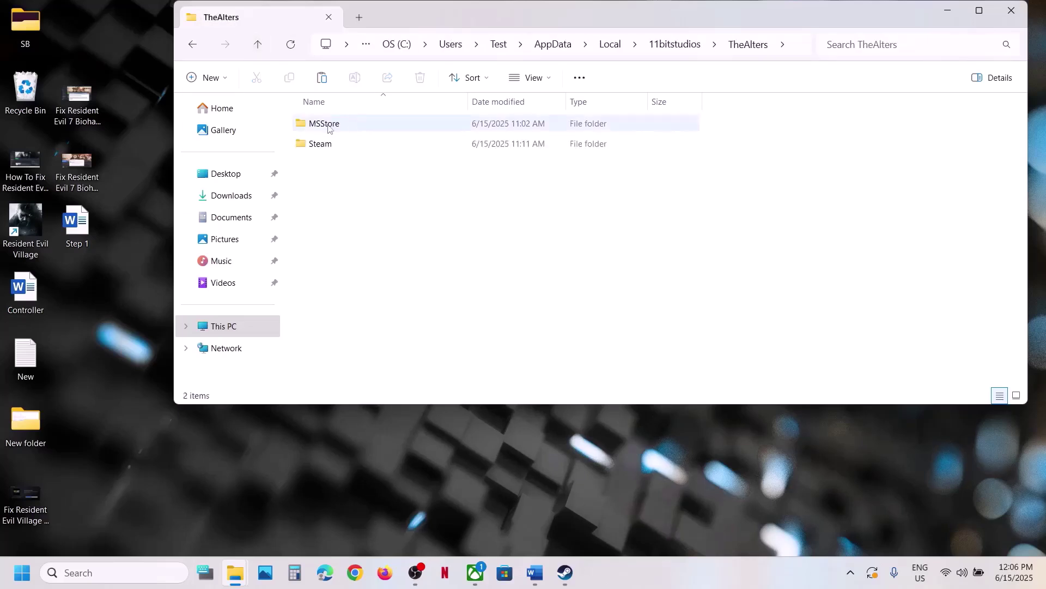
- Open the MSStore version's Saved folder and select its Config folder
double_click(330, 126)
double_click(357, 128)
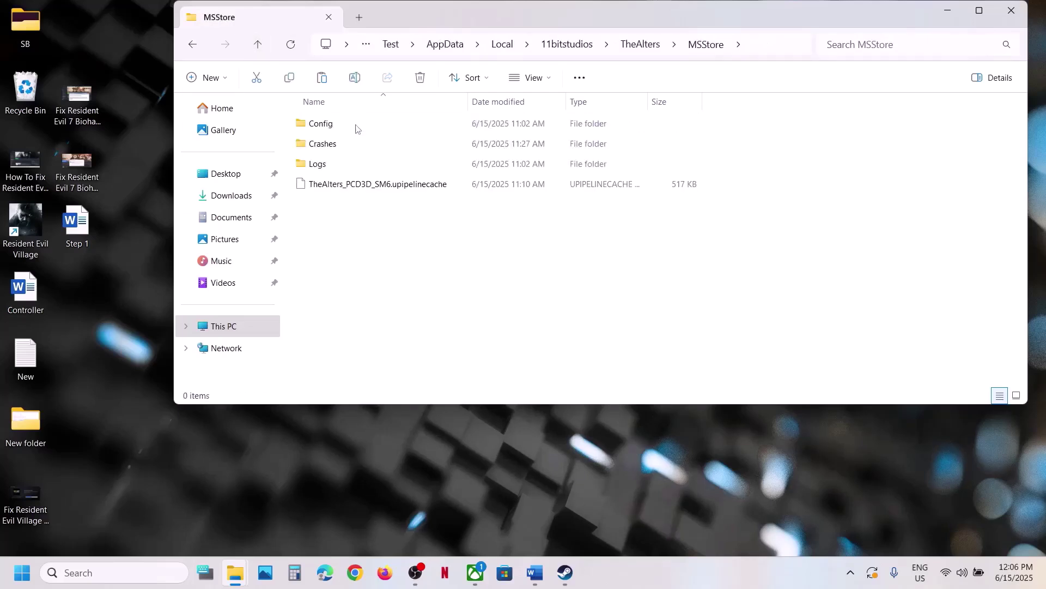
click(339, 129)
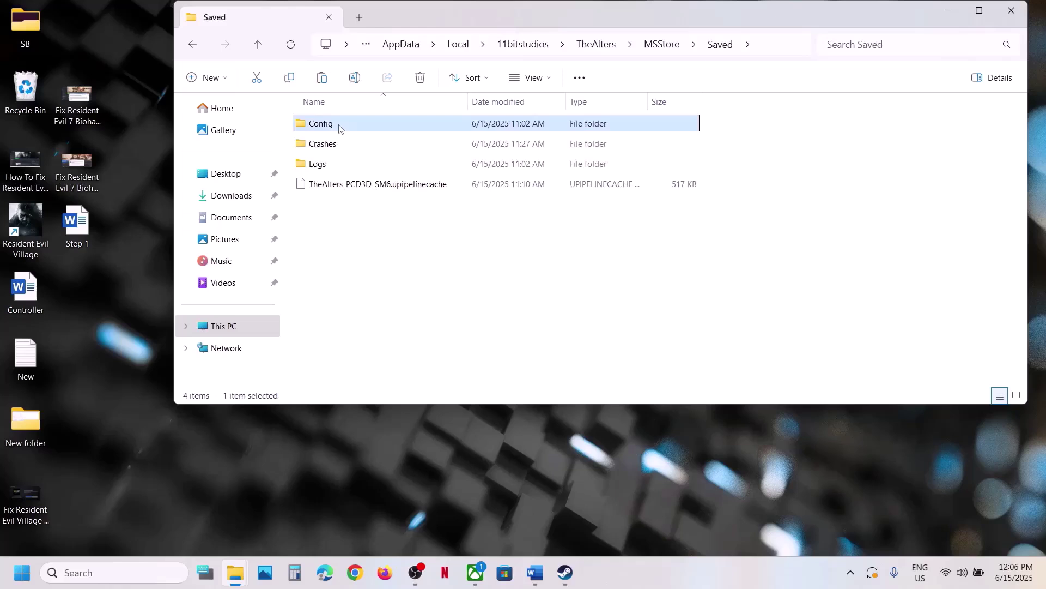
- Return to the Word guide and highlight the Step 3 text on renaming save files, creating a backup first and losing progress
right_click(353, 127)
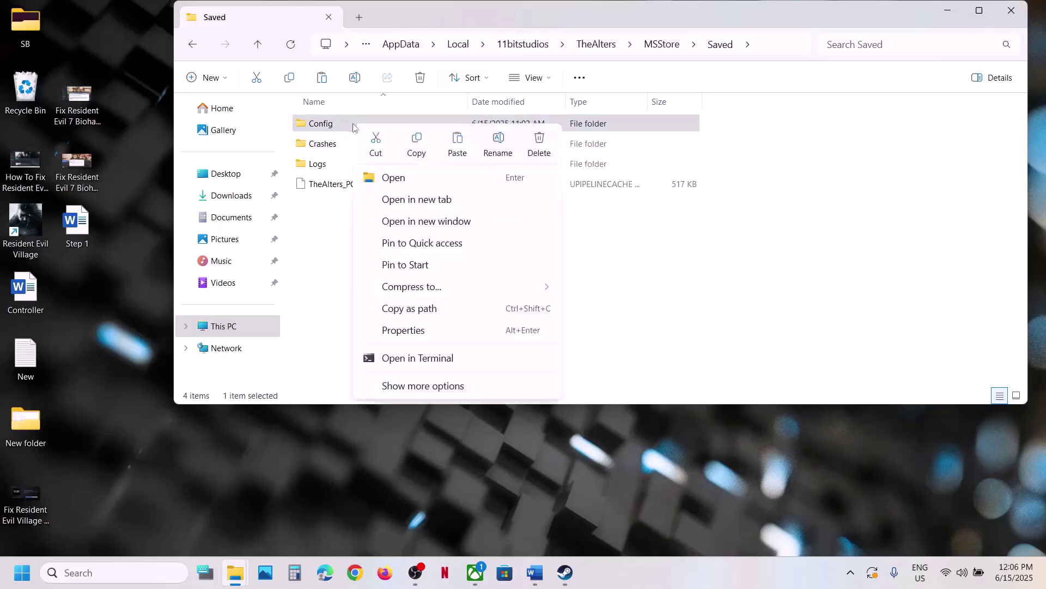
key(Escape)
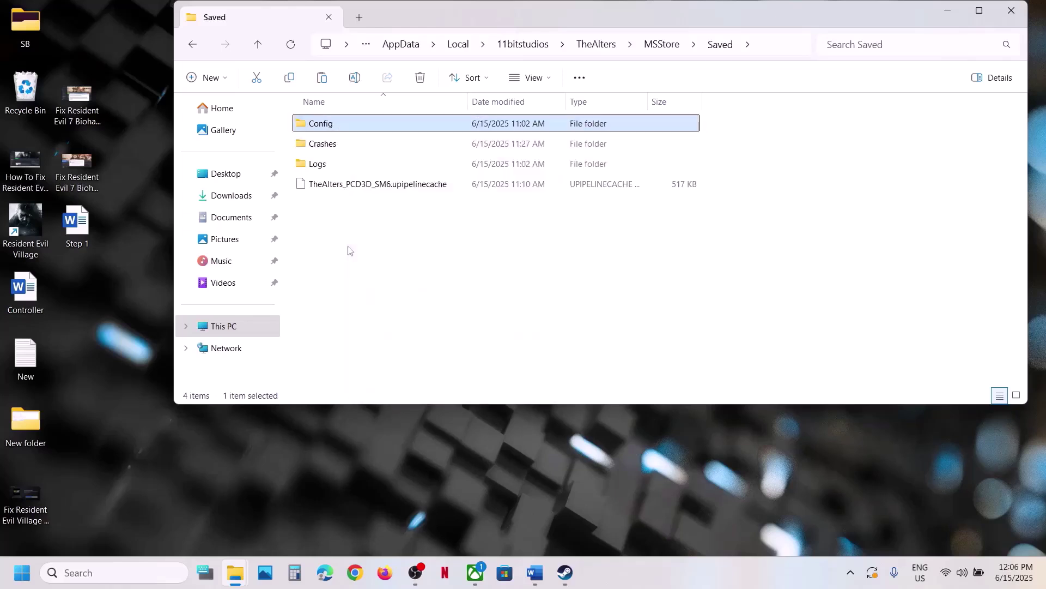
click(536, 571)
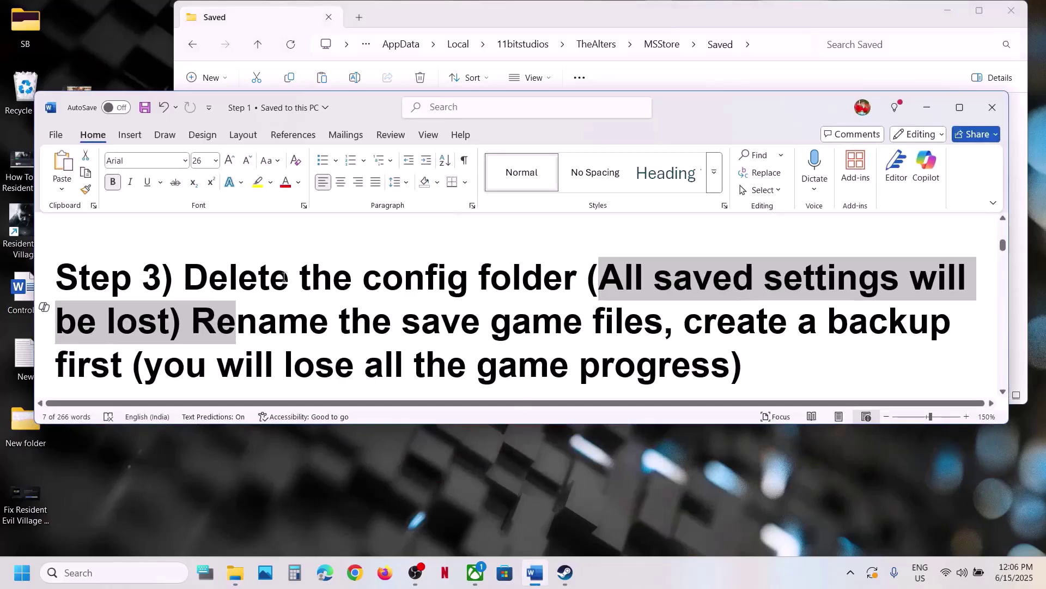
click(284, 277)
drag(193, 322, 623, 333)
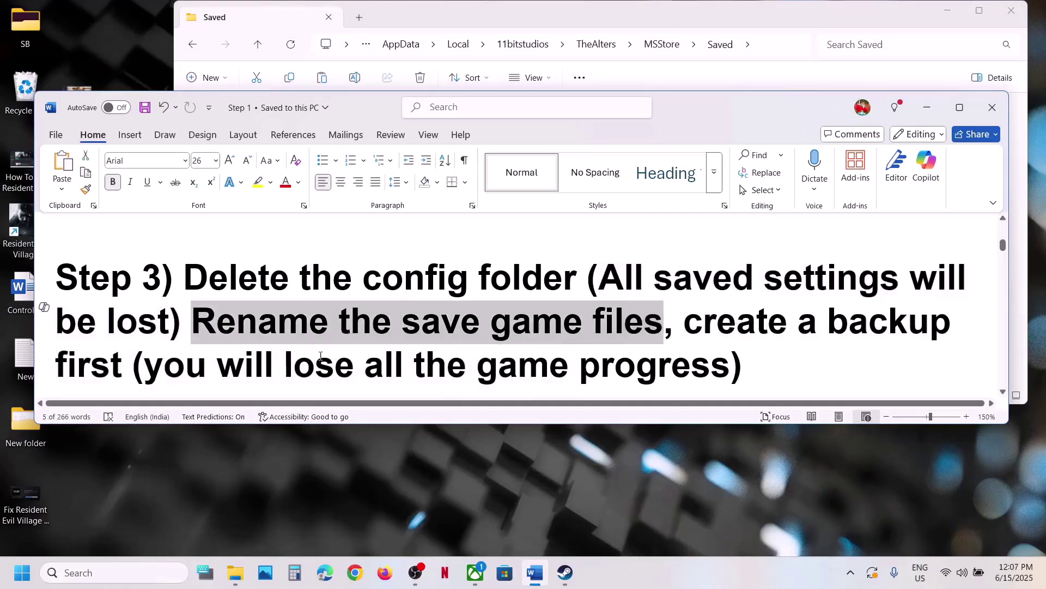
drag(148, 367, 729, 376)
scroll(682, 327, down, 2)
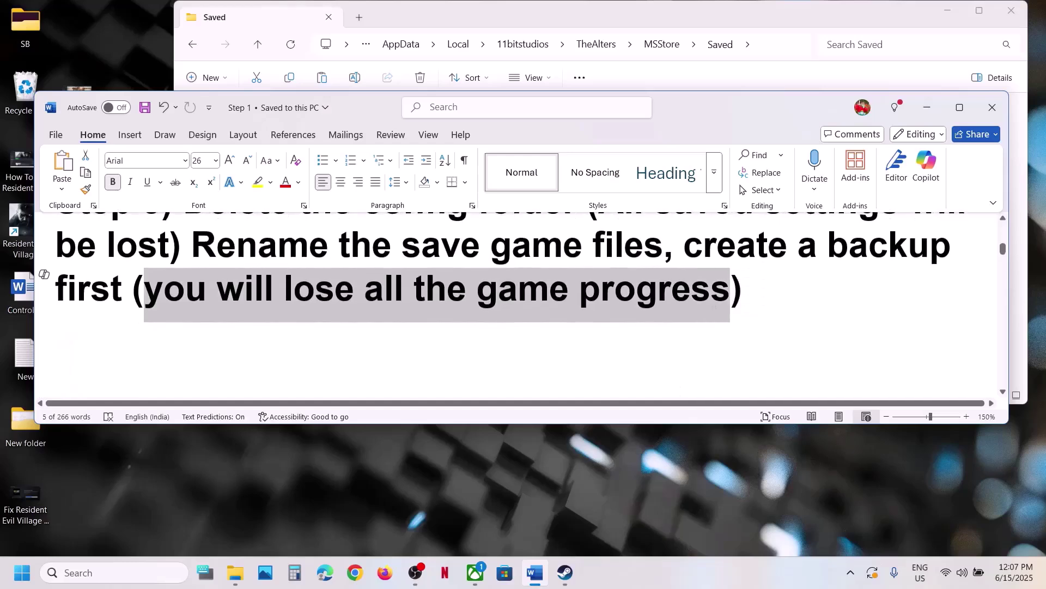
scroll(709, 311, up, 1)
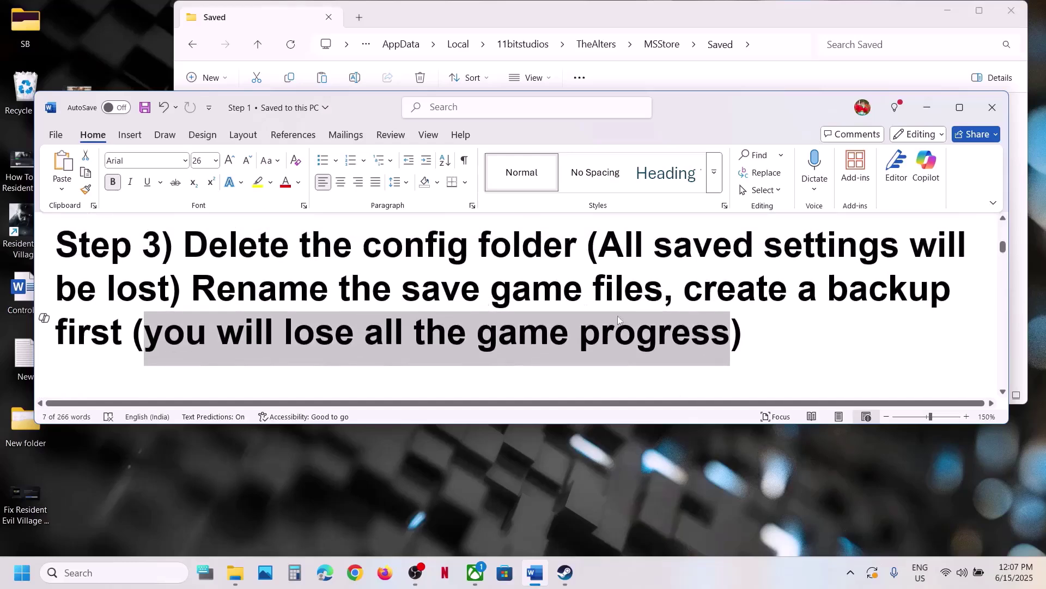
drag(686, 294, 130, 333)
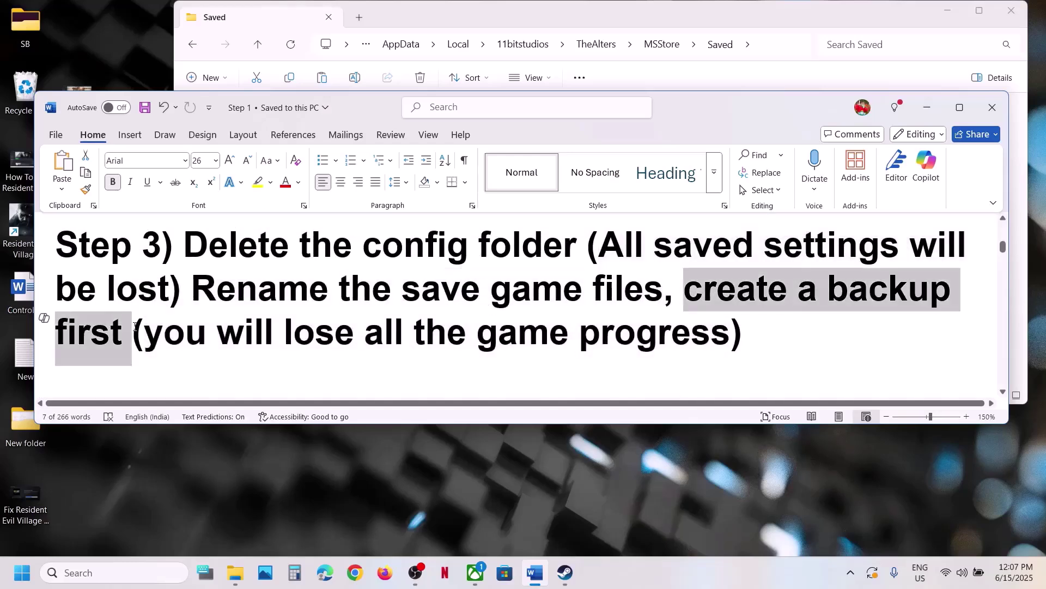
- Return to File Explorer and go up from the MSStore Saved folder to the AppData Local folder
click(542, 22)
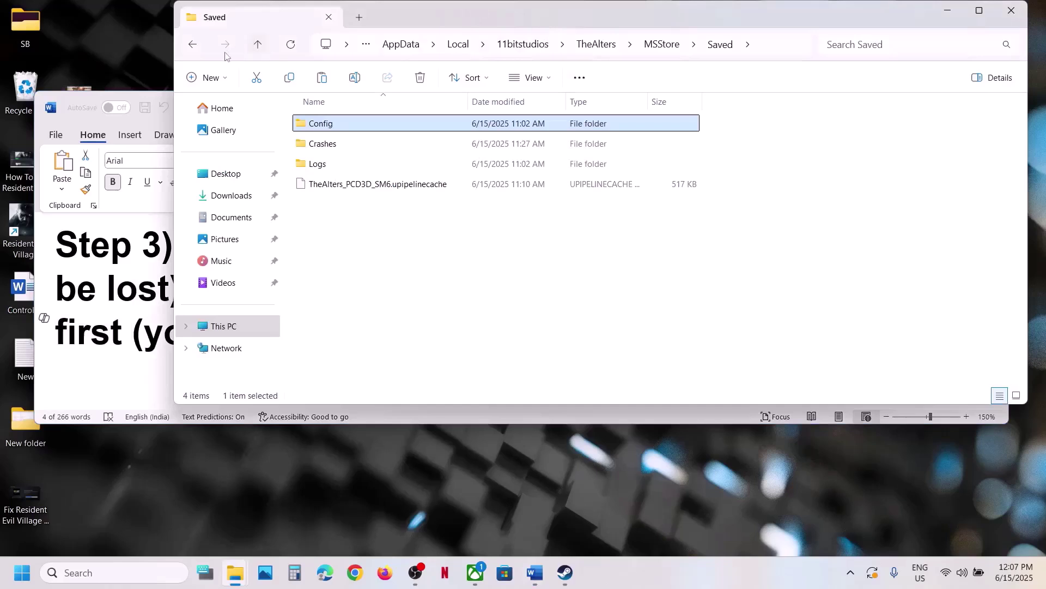
click(258, 48)
click(257, 48)
click(257, 48)
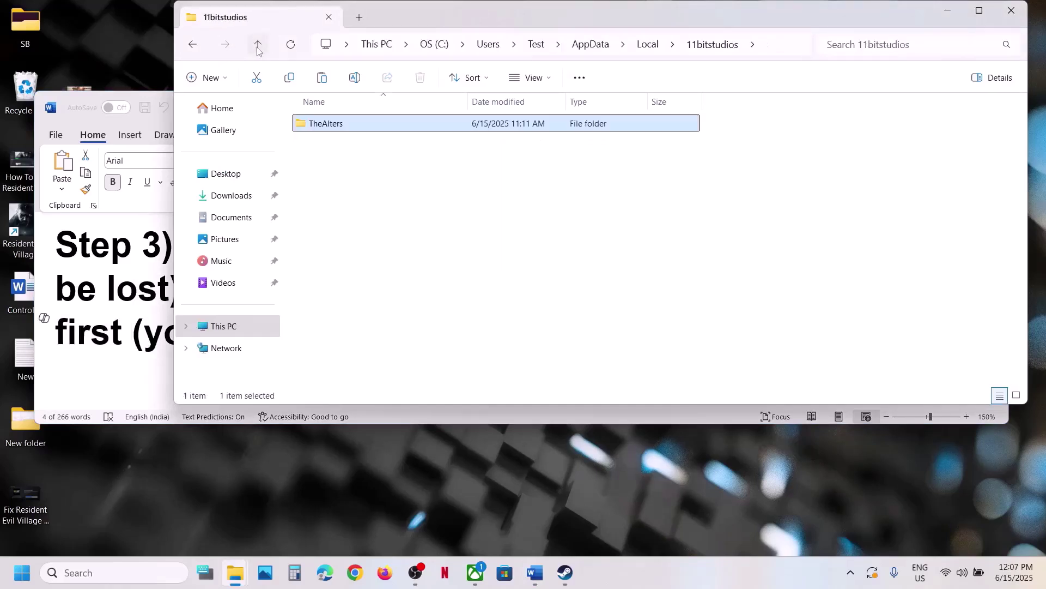
click(258, 43)
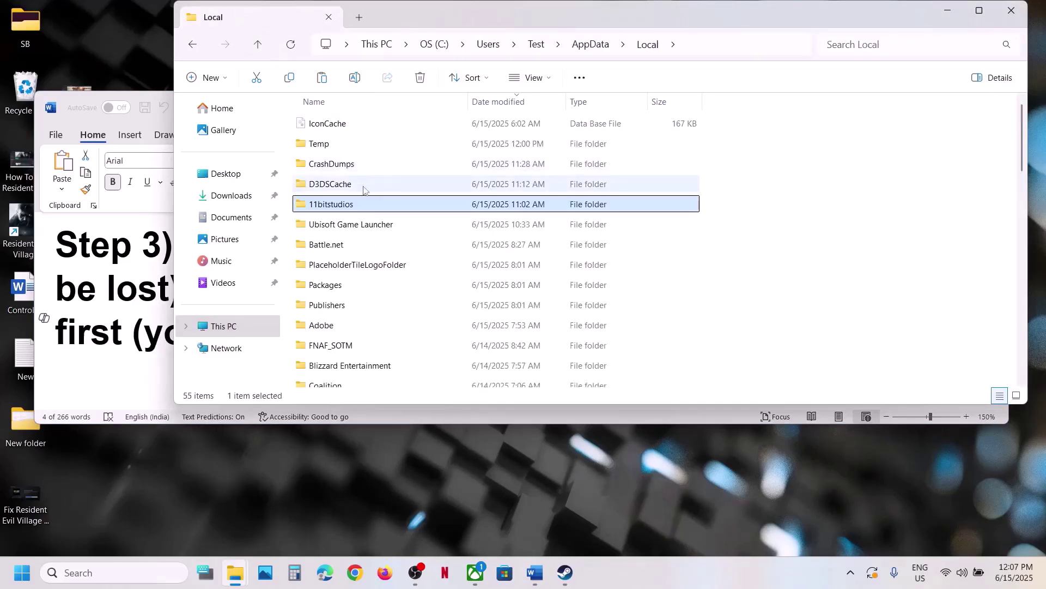
- Copy the 11bitstudios folder to the desktop as a backup and place it beside sl.pcl.dll
right_click(333, 206)
right_click(322, 207)
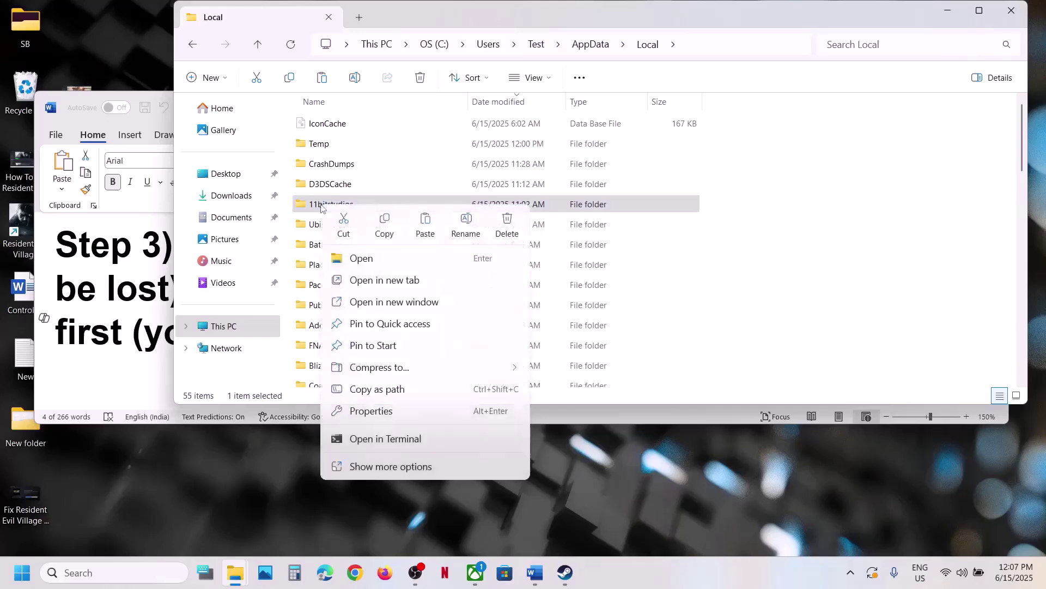
click(384, 224)
key(super+d)
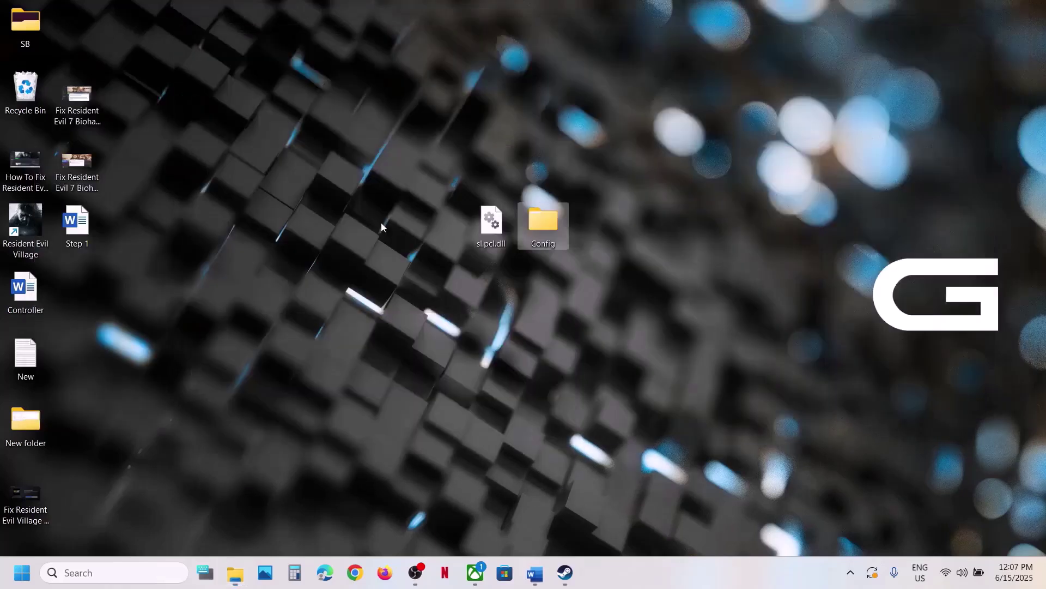
key(ctrl+v)
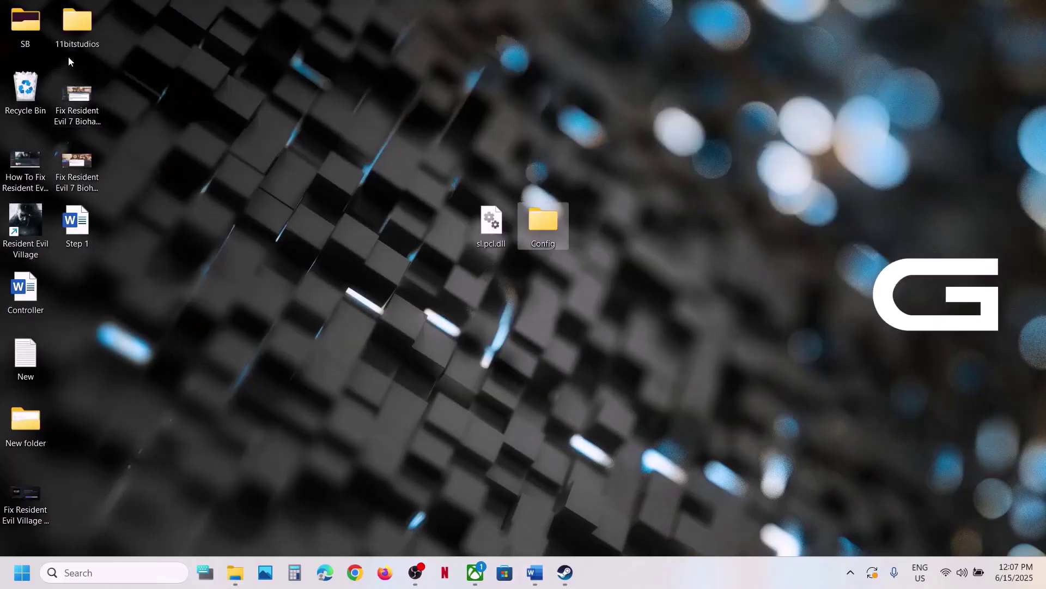
drag(73, 38, 456, 243)
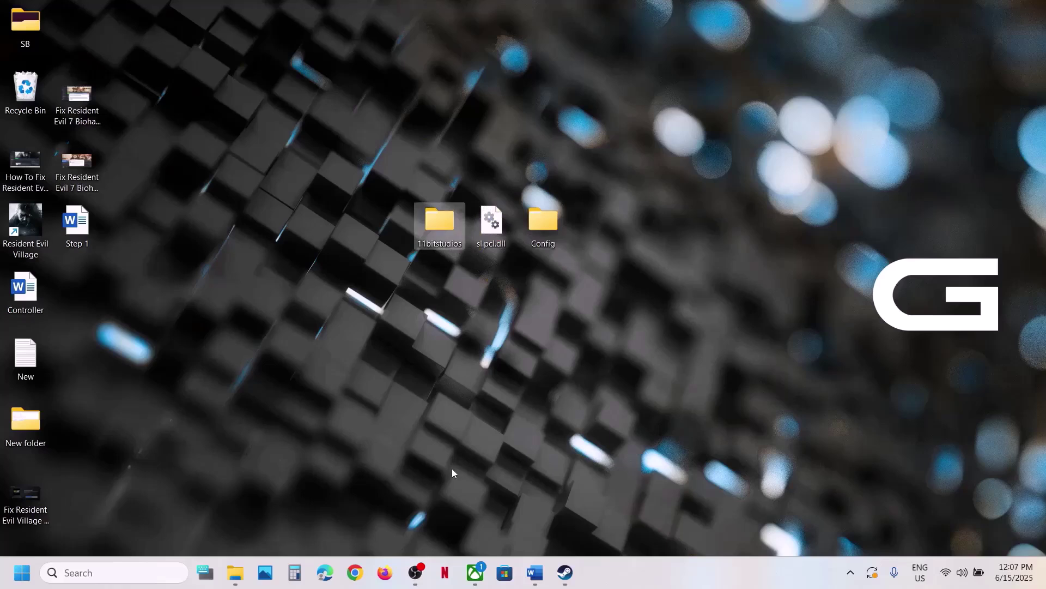
- Rename the original 11bitstudios folder in AppData Local to 11bitstudios.old
click(235, 571)
click(329, 497)
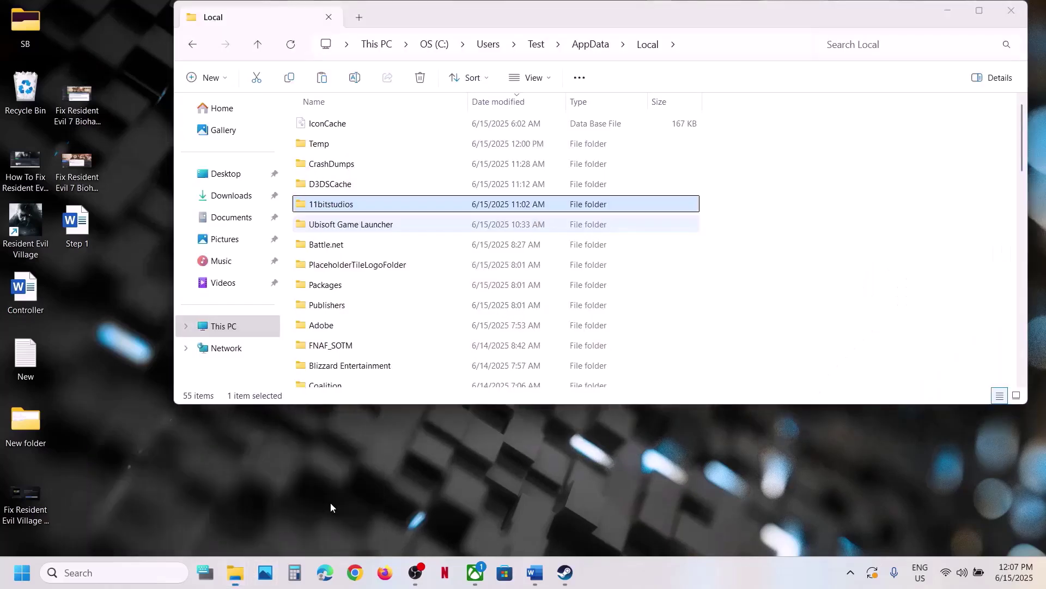
right_click(348, 206)
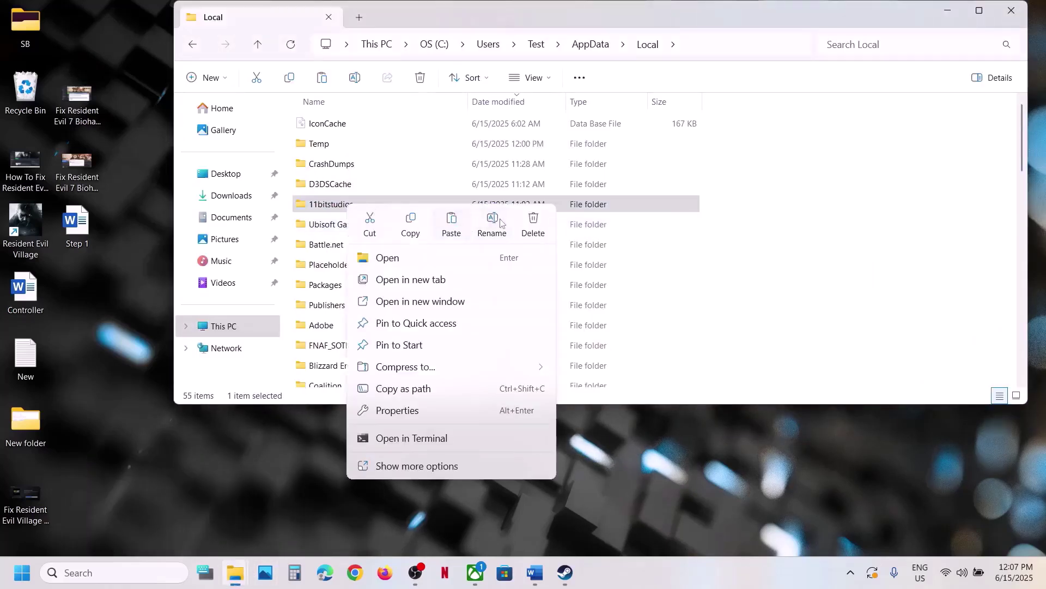
click(492, 222)
click(363, 205)
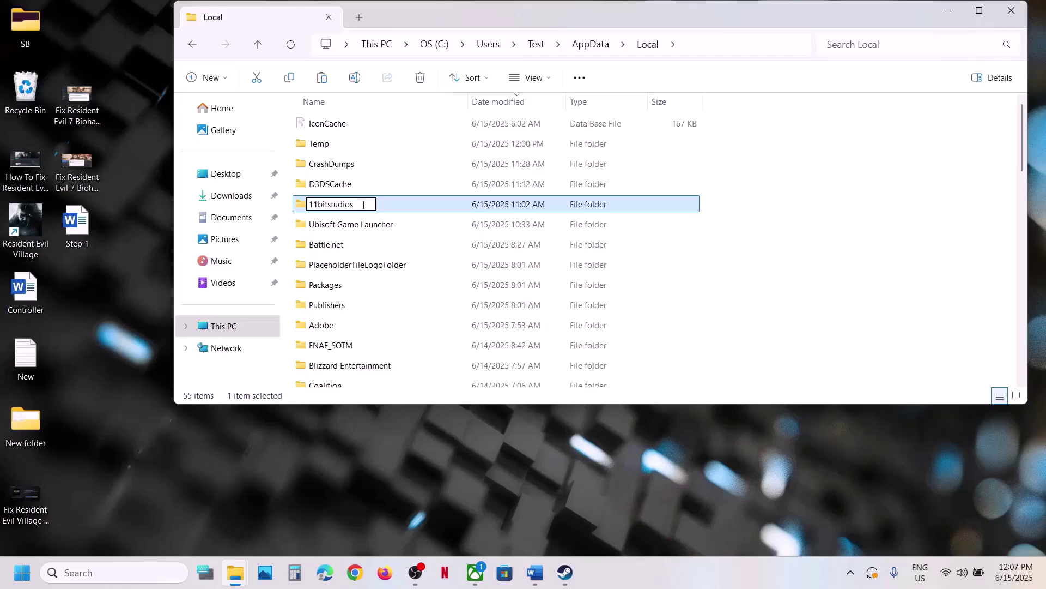
click(743, 276)
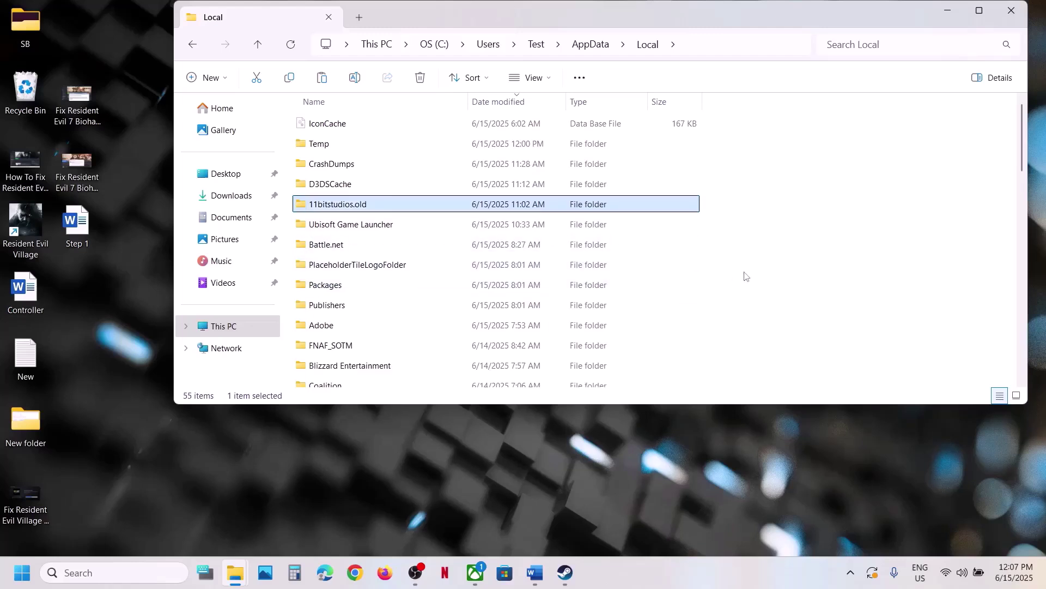
- Bring up Steam and show the Word guide's Step 4 on -dx12/-dx11 launch options over it
click(565, 573)
click(534, 572)
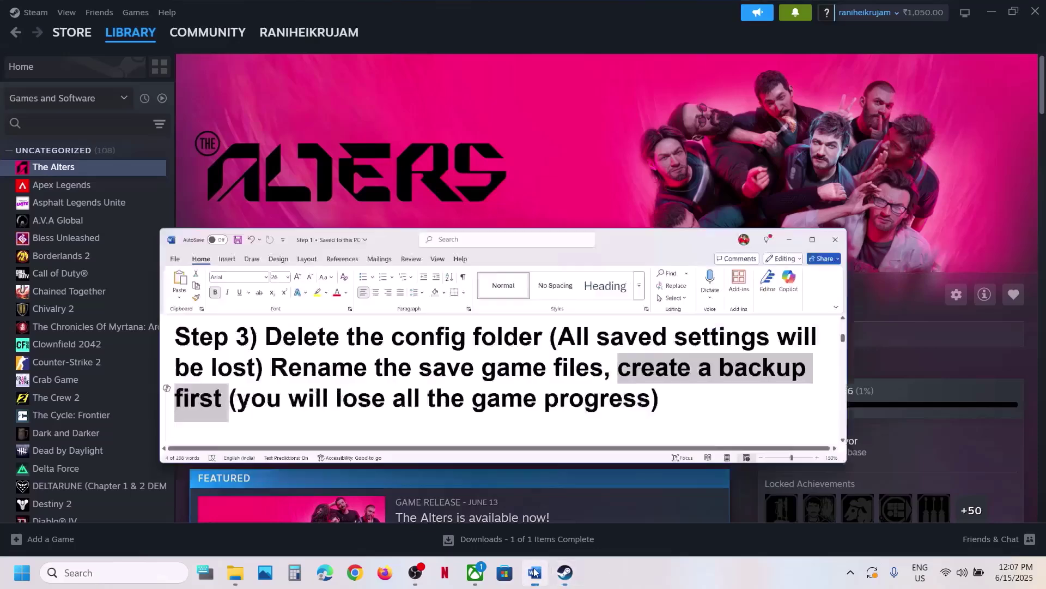
scroll(463, 328, down, 1)
scroll(463, 328, down, 1)
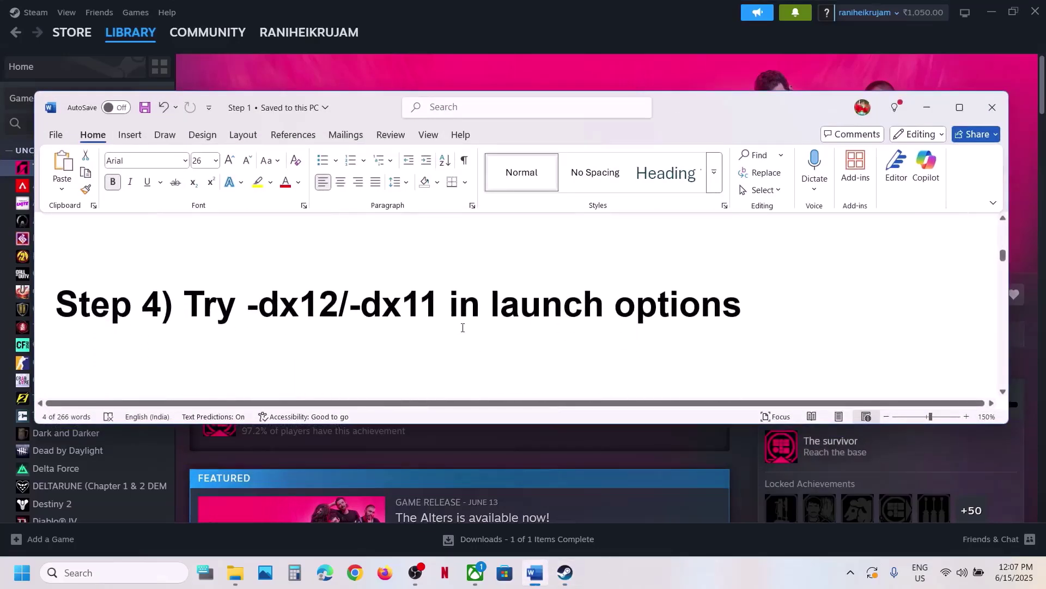
- Set The Alters' launch options in Steam to -dx12 and close the game's properties
click(497, 68)
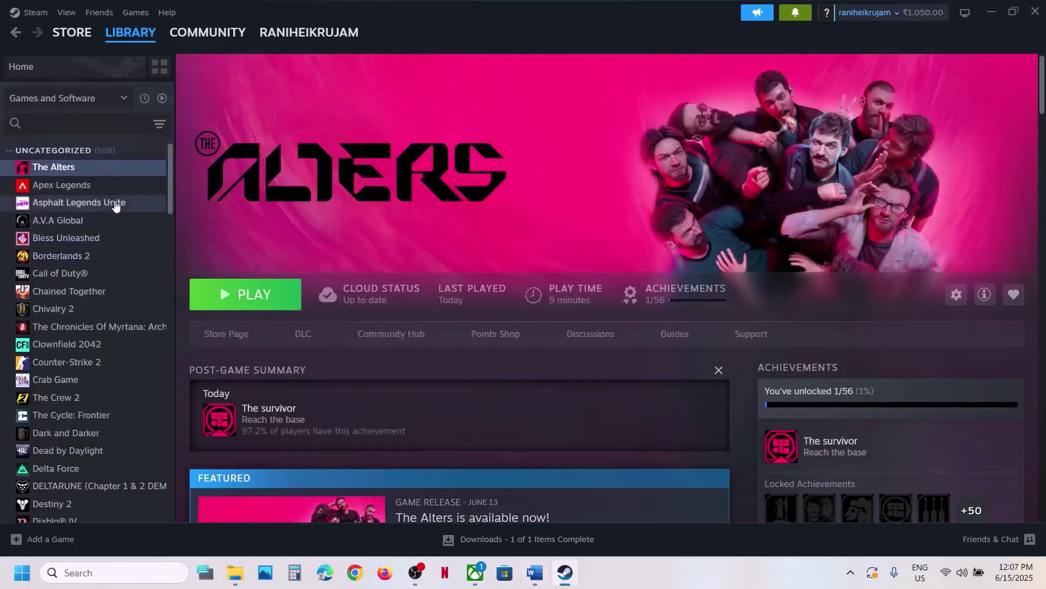
right_click(109, 172)
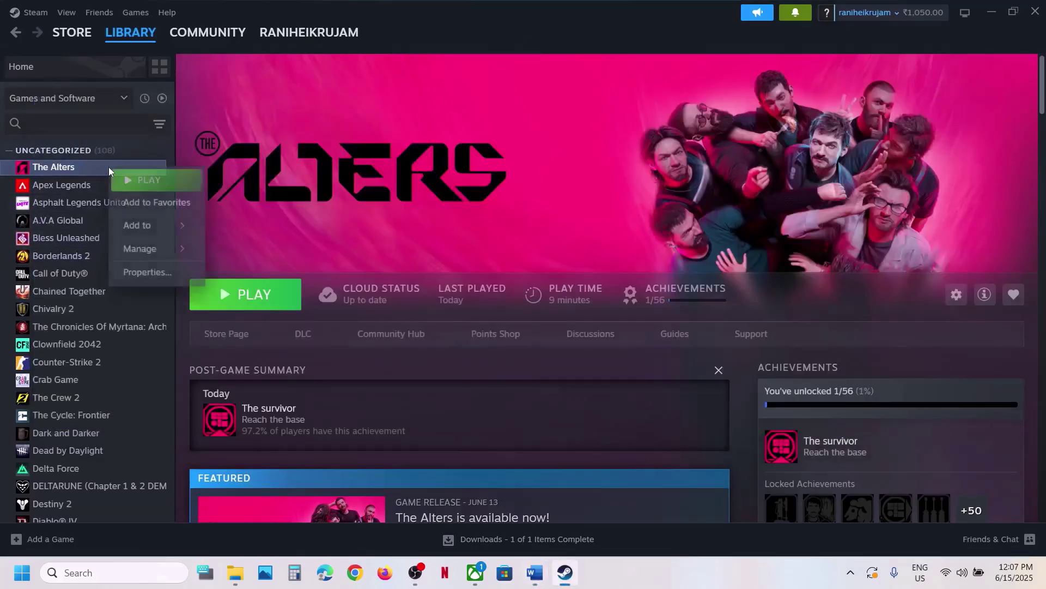
click(159, 271)
click(443, 311)
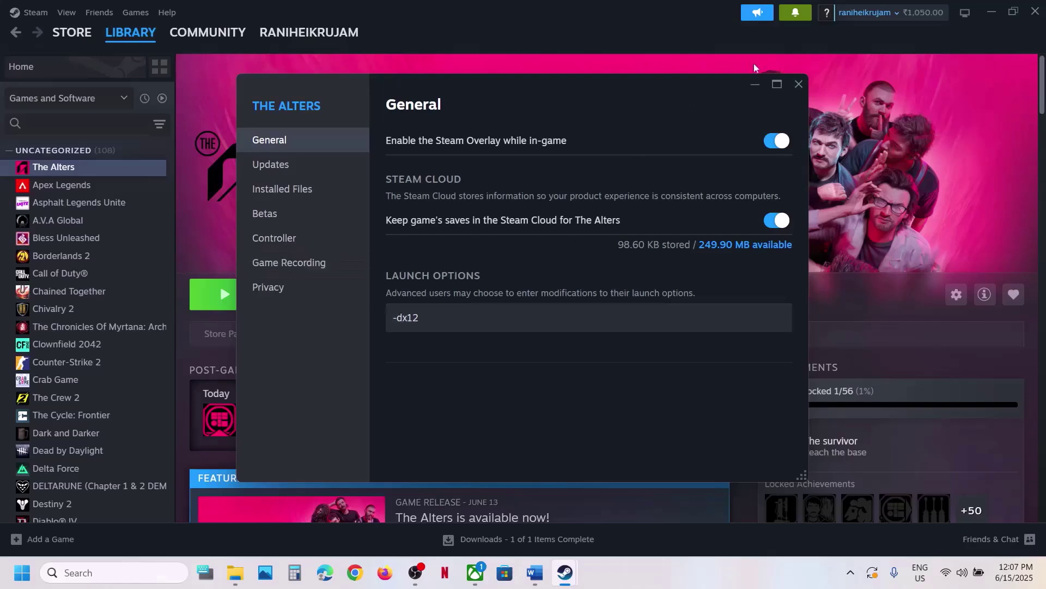
click(800, 87)
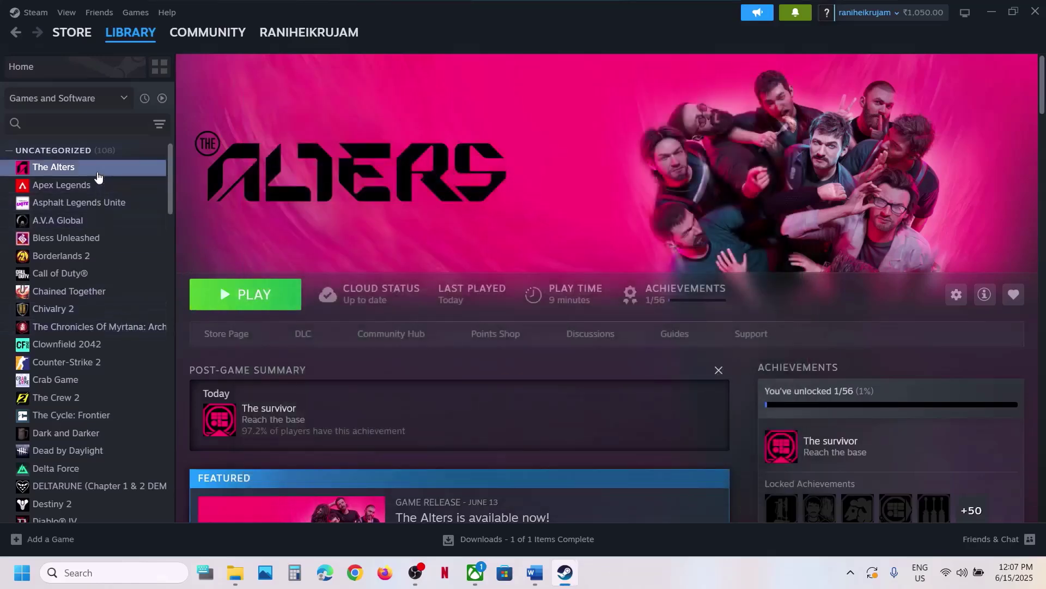
- Reopen The Alters' properties in Steam and replace the launch options with -d3d12
right_click(96, 170)
click(138, 271)
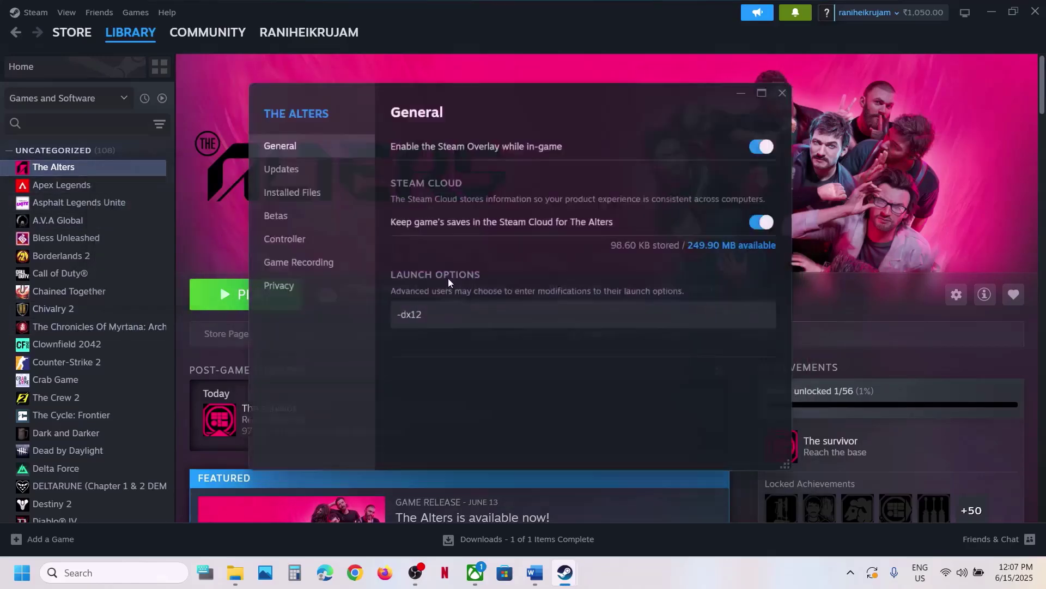
triple_click(440, 312)
text(-d)
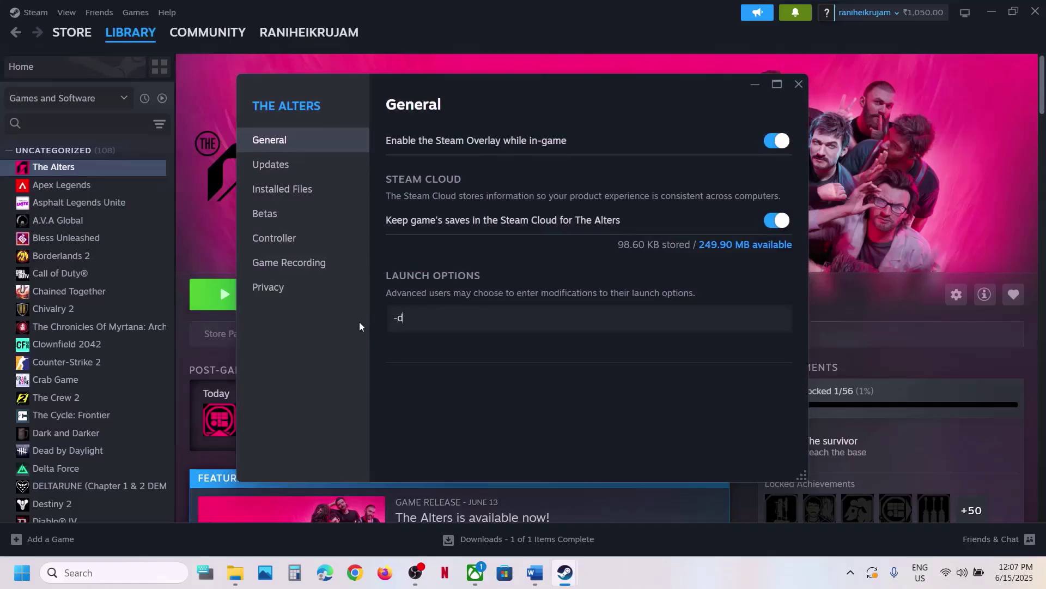
text(3d12)
- Try the DirectX 11 launch options for The Alters, entering -dx11 and replacing it with -d3d11
key(ctrl+a)
text(-dx11)
click(366, 361)
click(462, 322)
key(ctrl+a)
text(-d3d11)
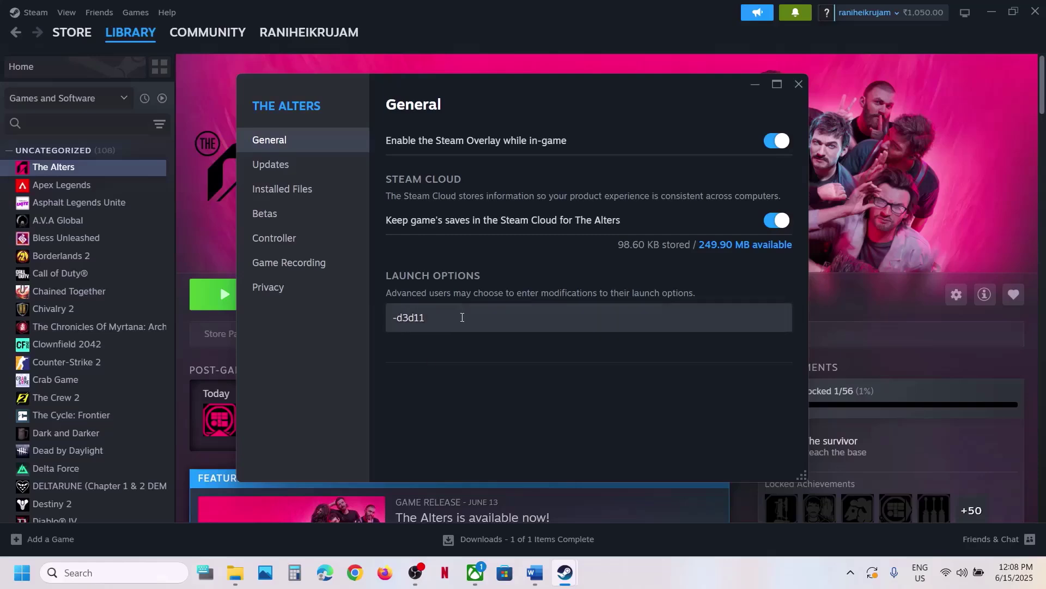
- Clear The Alters' launch options and close the game's properties
key(ctrl+shift+Left)
key(ctrl+a)
key(BackSpace)
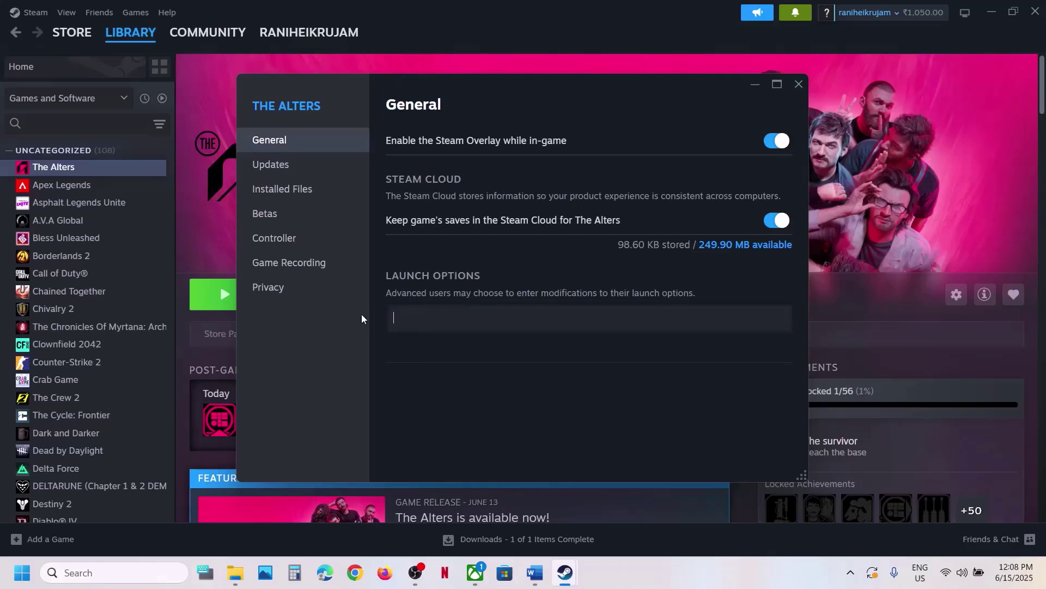
click(799, 83)
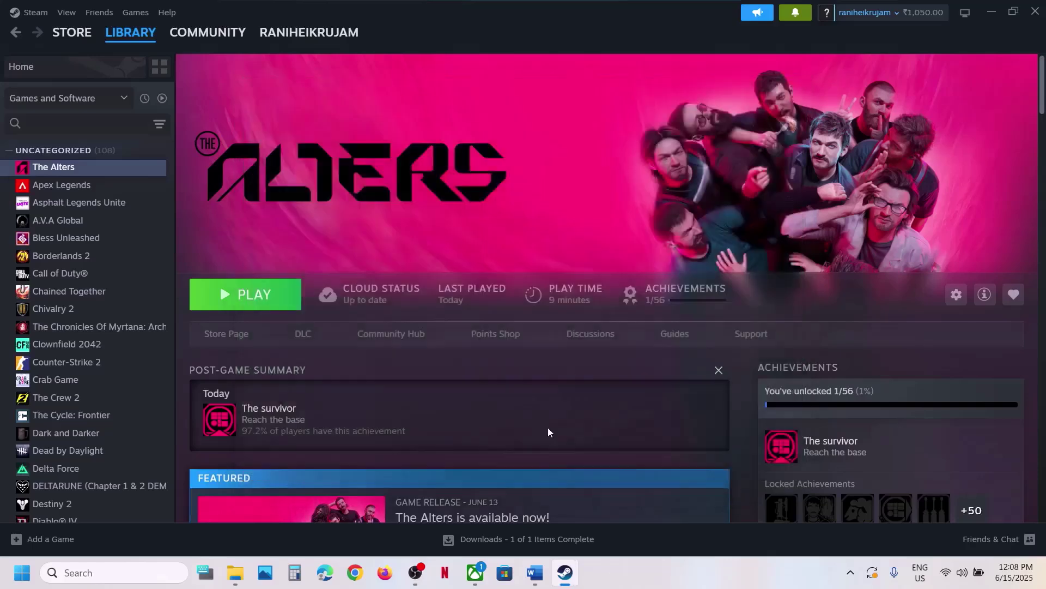
- Show Step 5 of the Word guide in a maximized window and highlight the NVIDIA and AMD driver links
click(535, 572)
scroll(490, 283, down, 5)
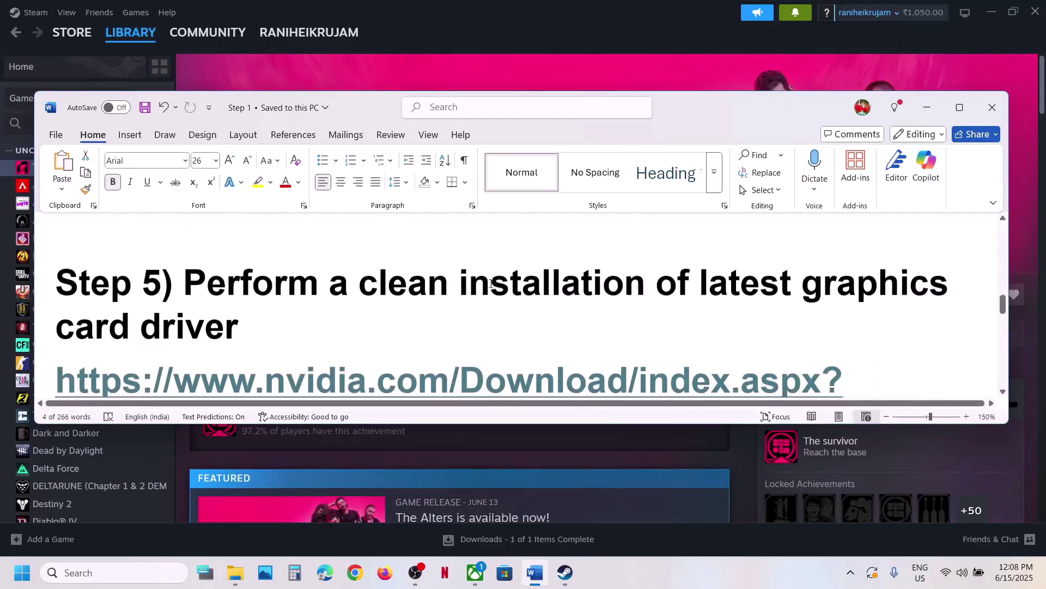
click(960, 108)
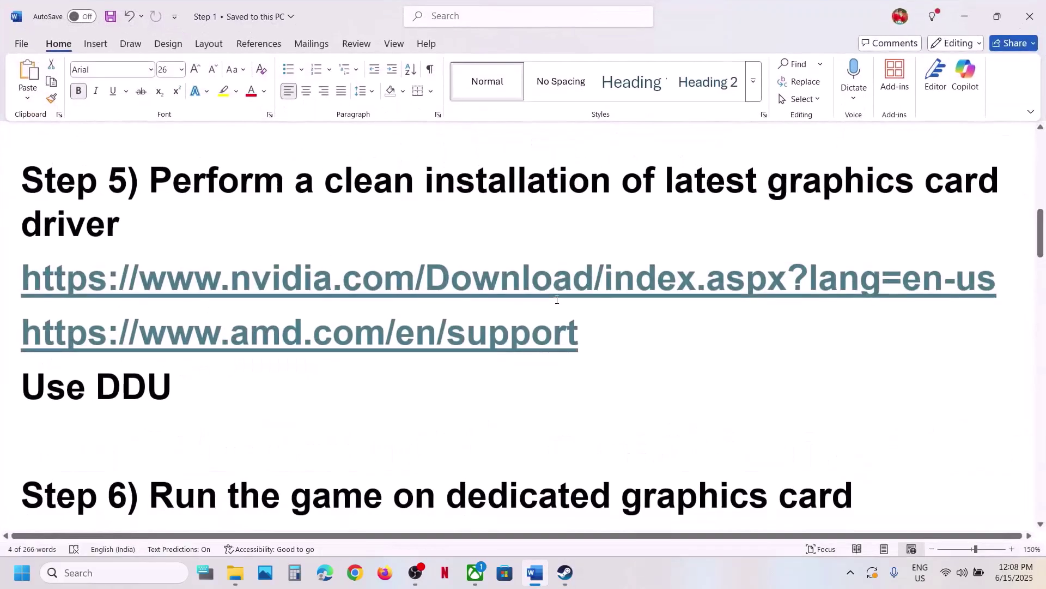
scroll(245, 312, up, 1)
drag(117, 330, 425, 364)
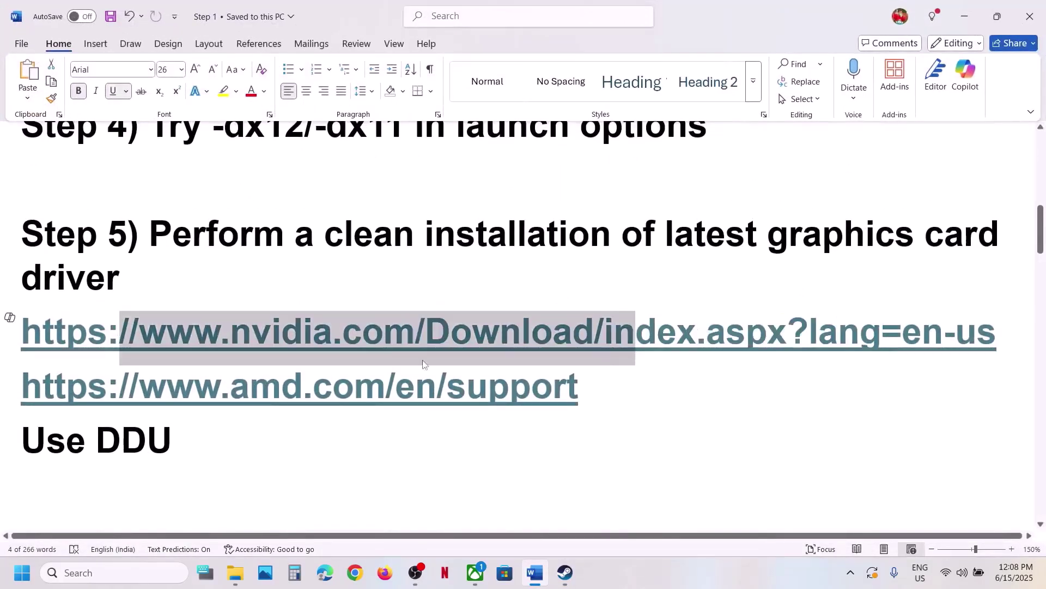
drag(160, 402, 600, 414)
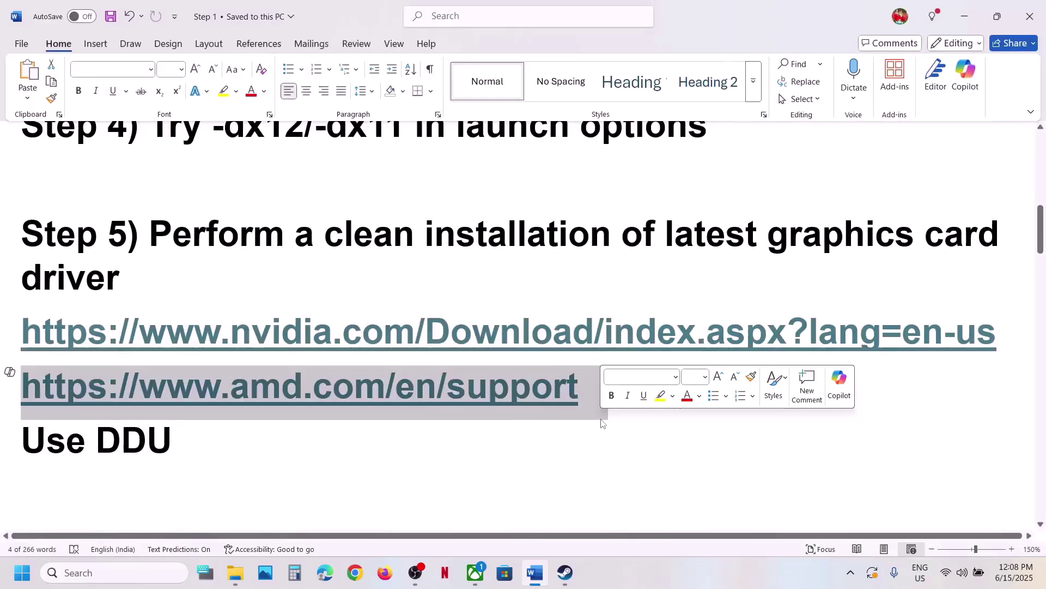
click(608, 448)
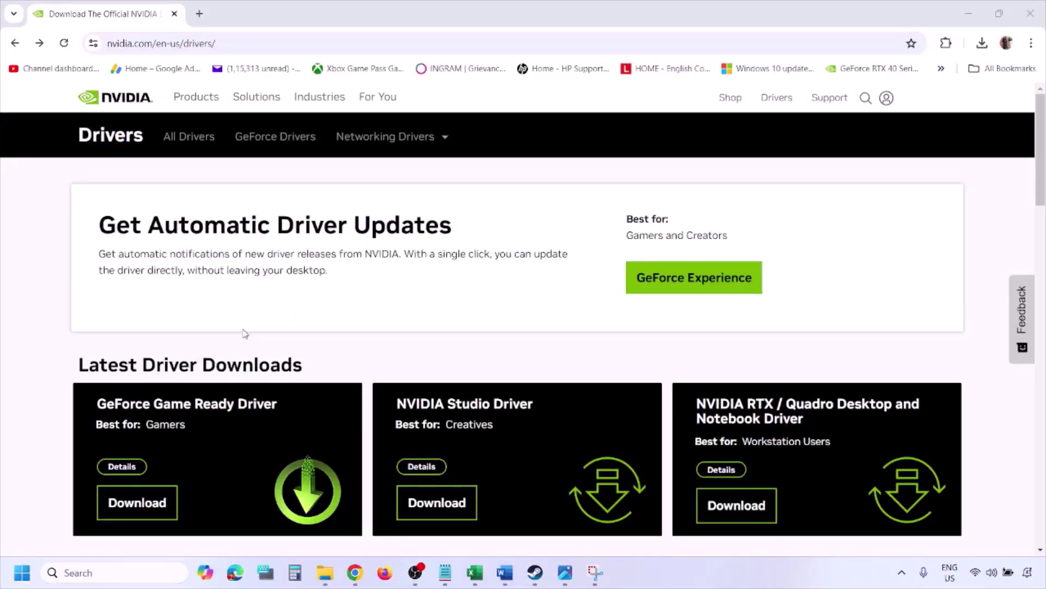
- Find NVIDIA drivers for the GeForce RTX 3050 Laptop GPU with Windows 11 as the operating system
scroll(245, 334, down, 8)
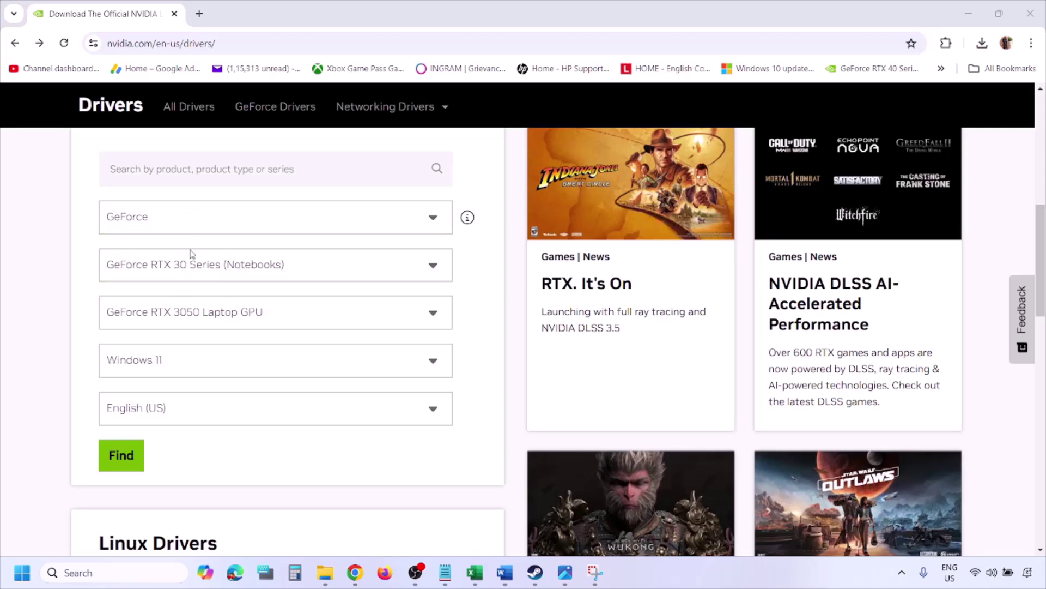
click(172, 363)
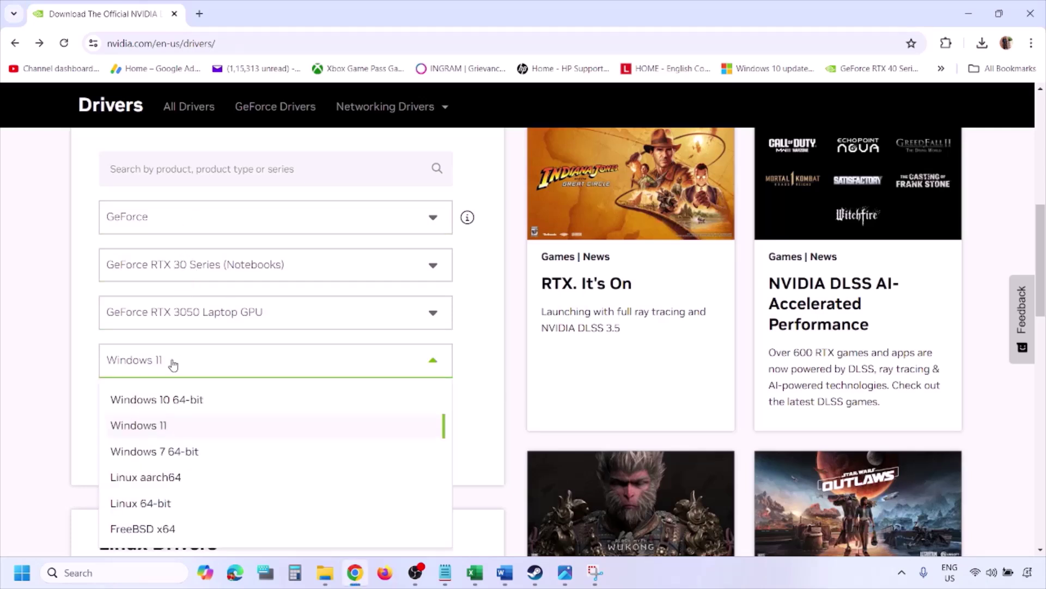
click(155, 426)
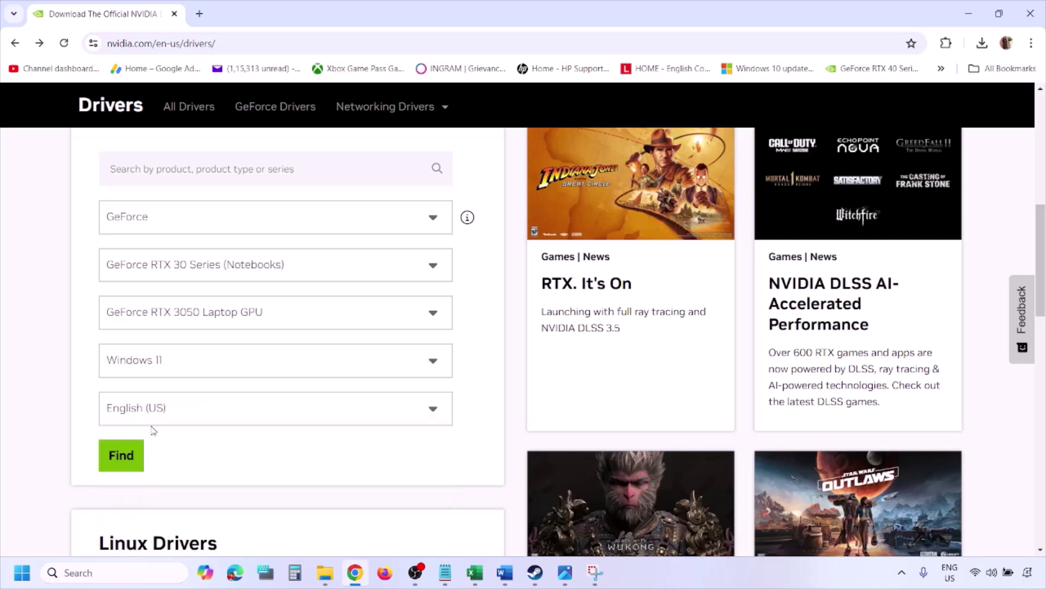
click(124, 456)
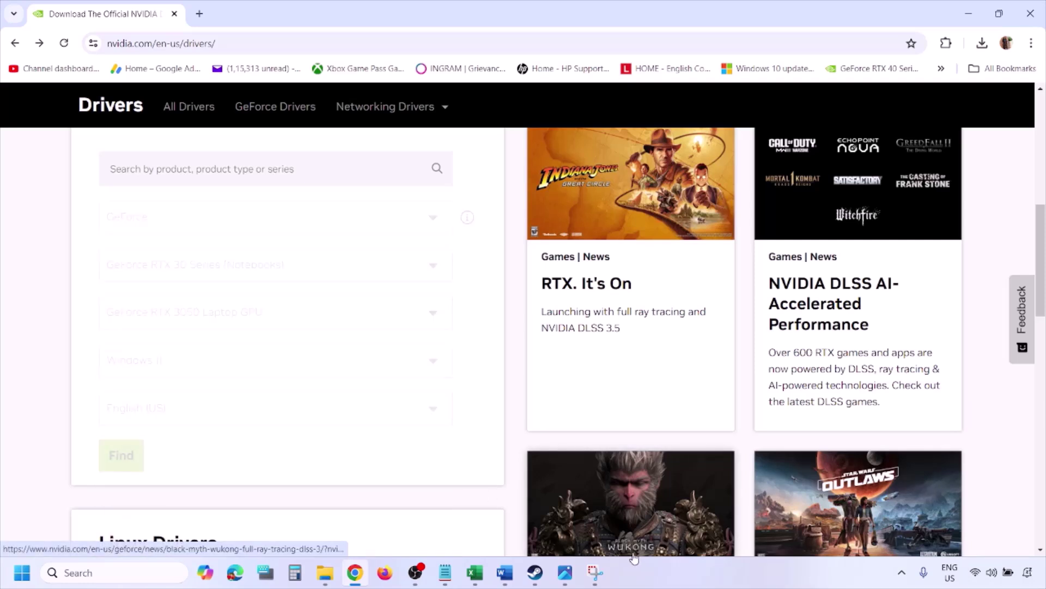
- Switch to the Photos screenshots and go through 1.png to 5.png, covering the Game Ready driver download and custom clean installation
click(565, 573)
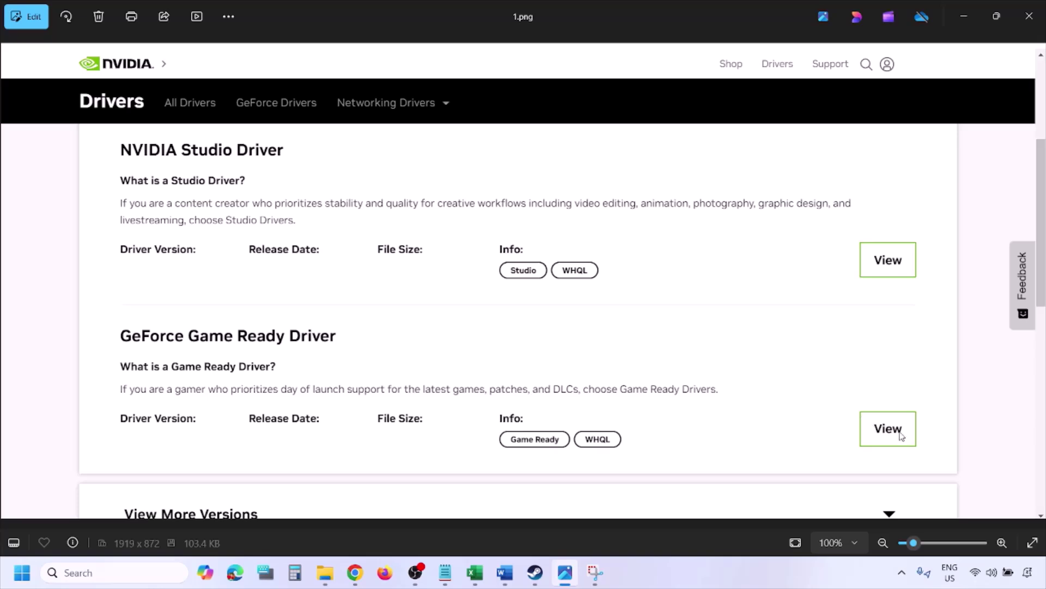
key(Right)
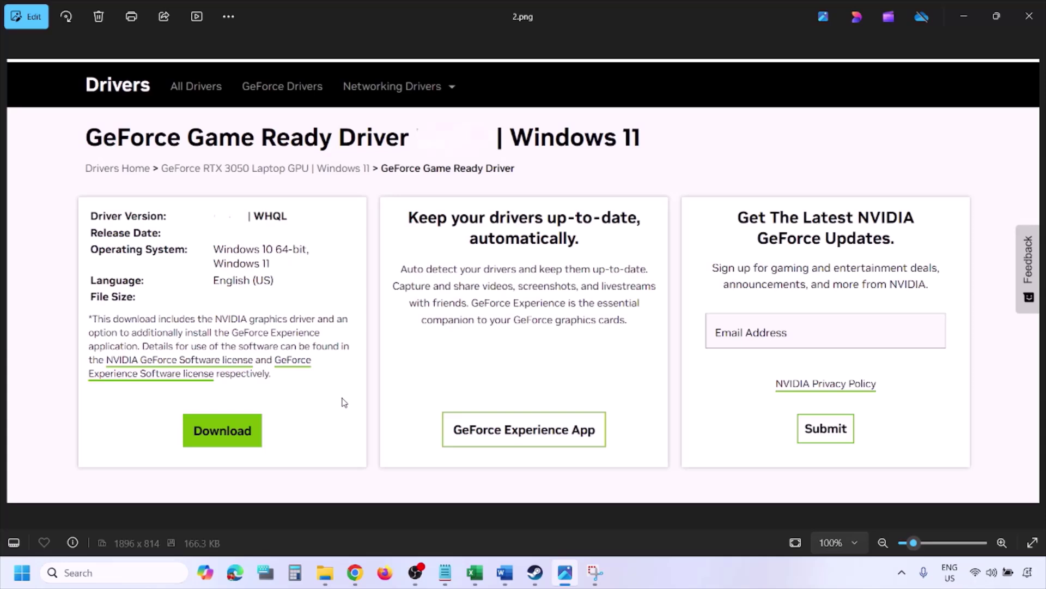
key(Right)
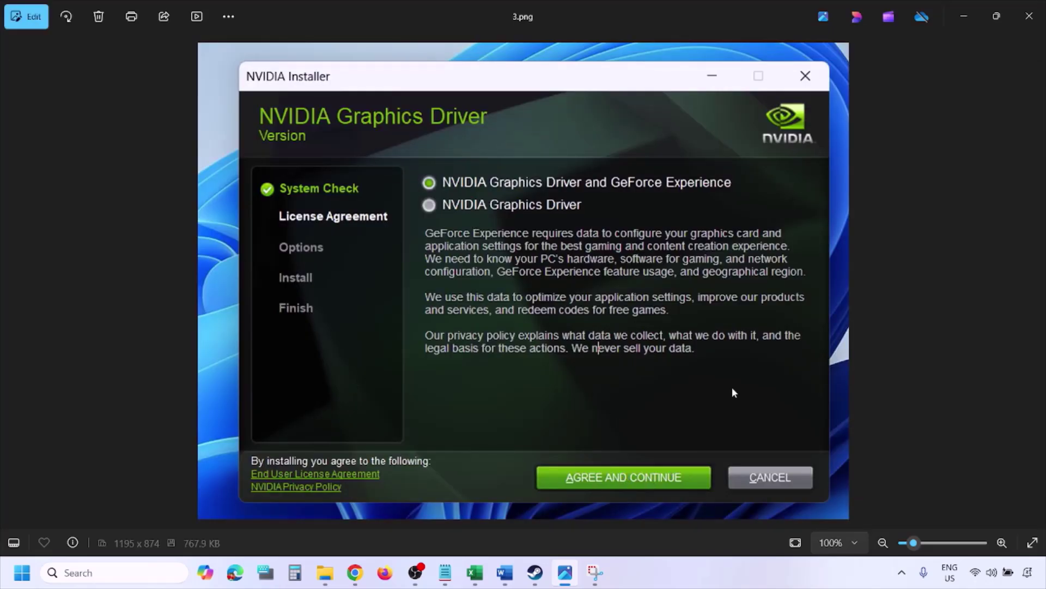
key(Right)
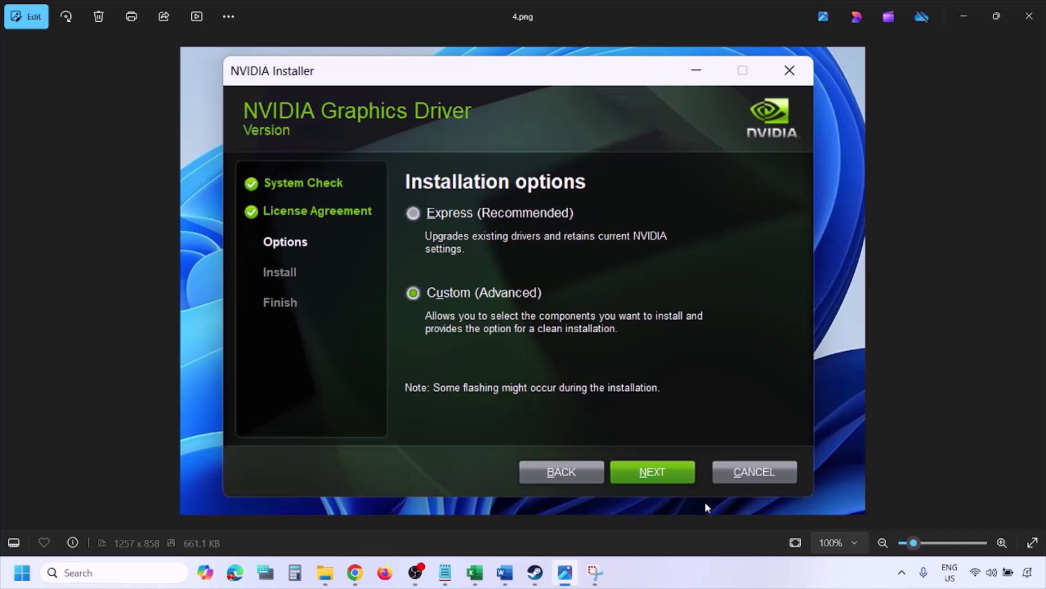
key(Right)
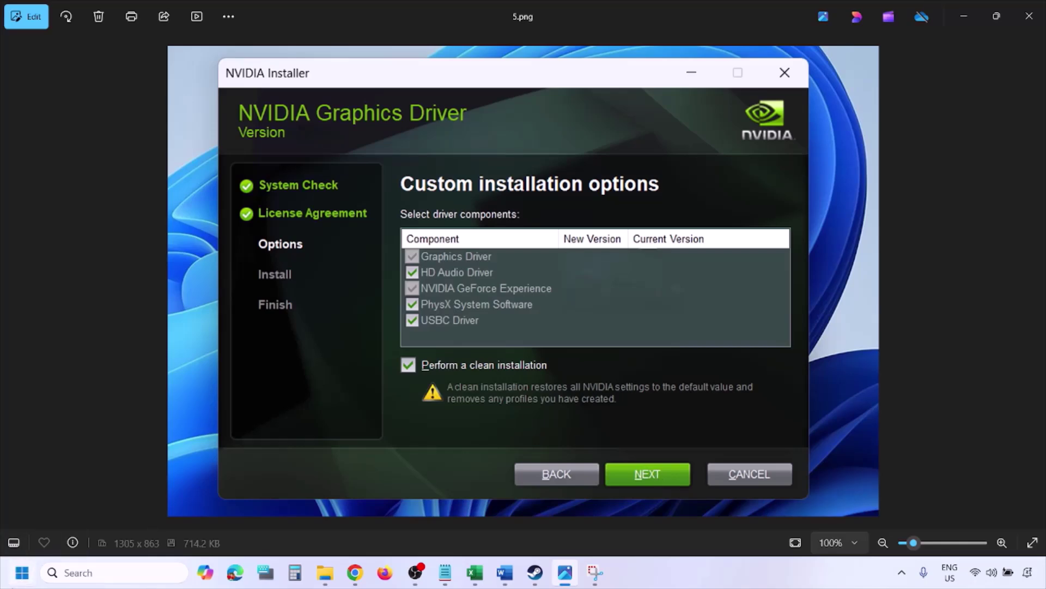
- Show the Restart option among the Windows power options and dismiss it without restarting
click(22, 573)
click(400, 526)
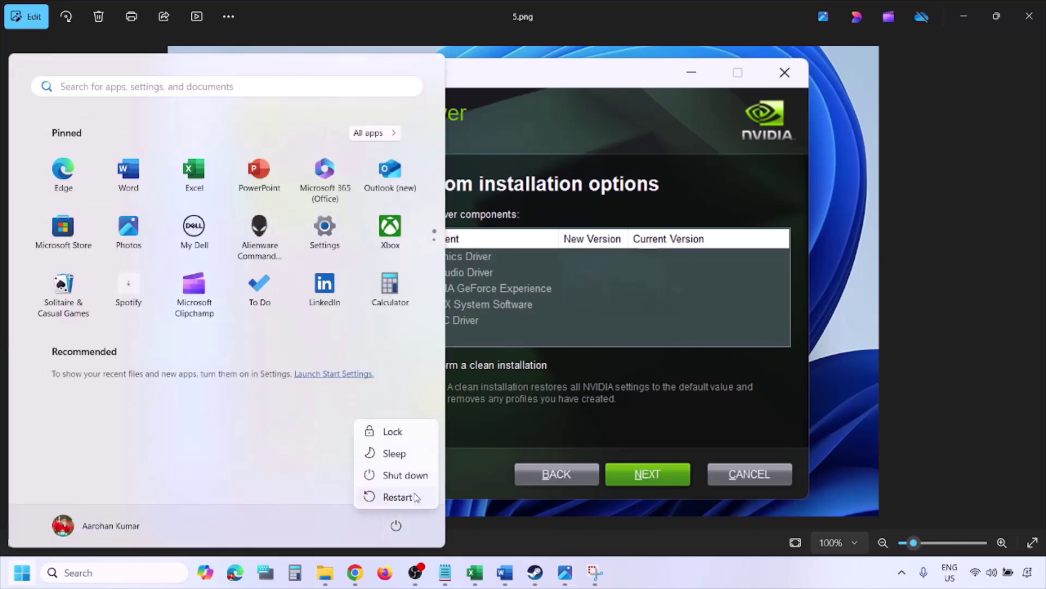
key(Escape)
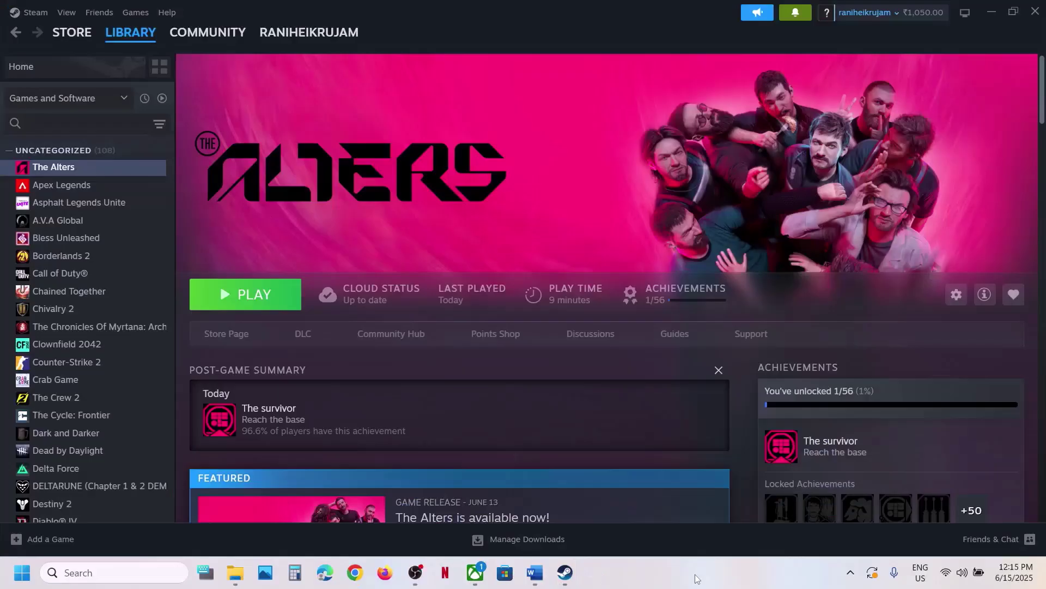
- Copy the word "graphics" from Step 6 of the Word guide and search Windows with it to open the Graphics settings
click(535, 572)
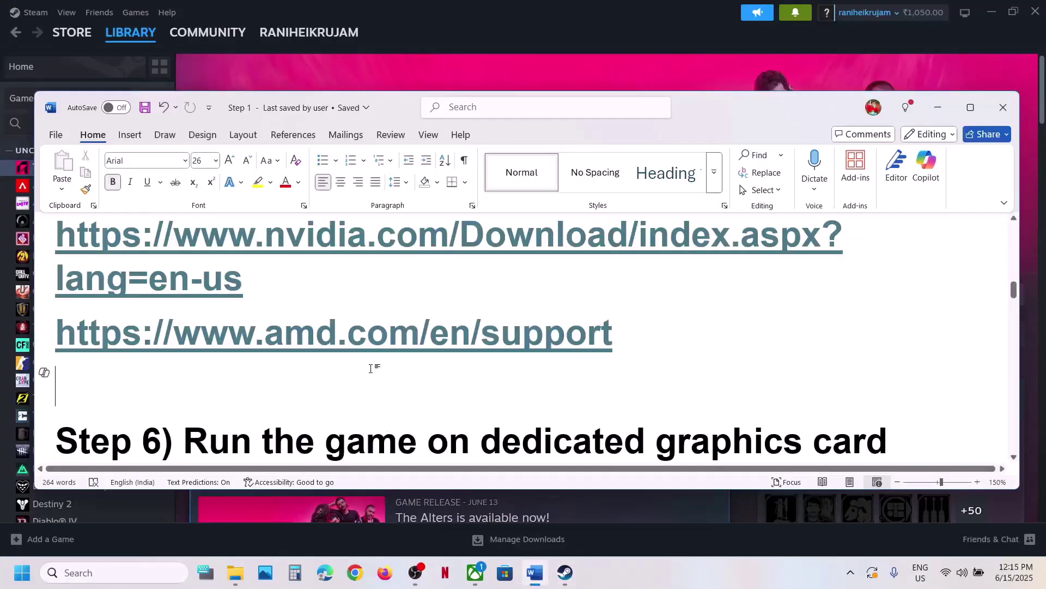
scroll(372, 368, down, 3)
scroll(669, 354, up, 1)
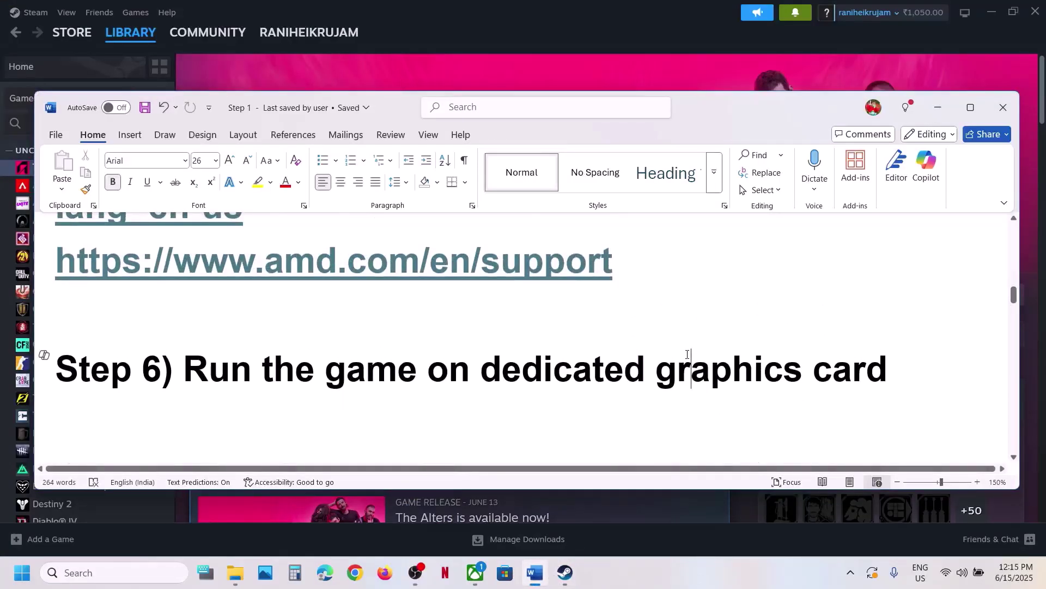
double_click(689, 355)
key(ctrl+c)
click(166, 566)
key(ctrl+v)
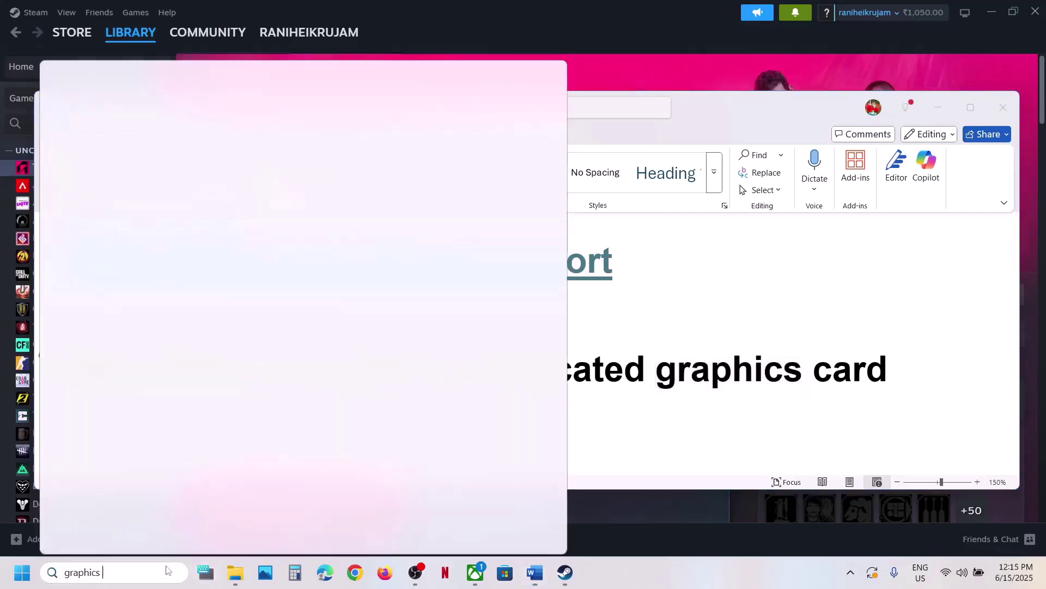
click(189, 146)
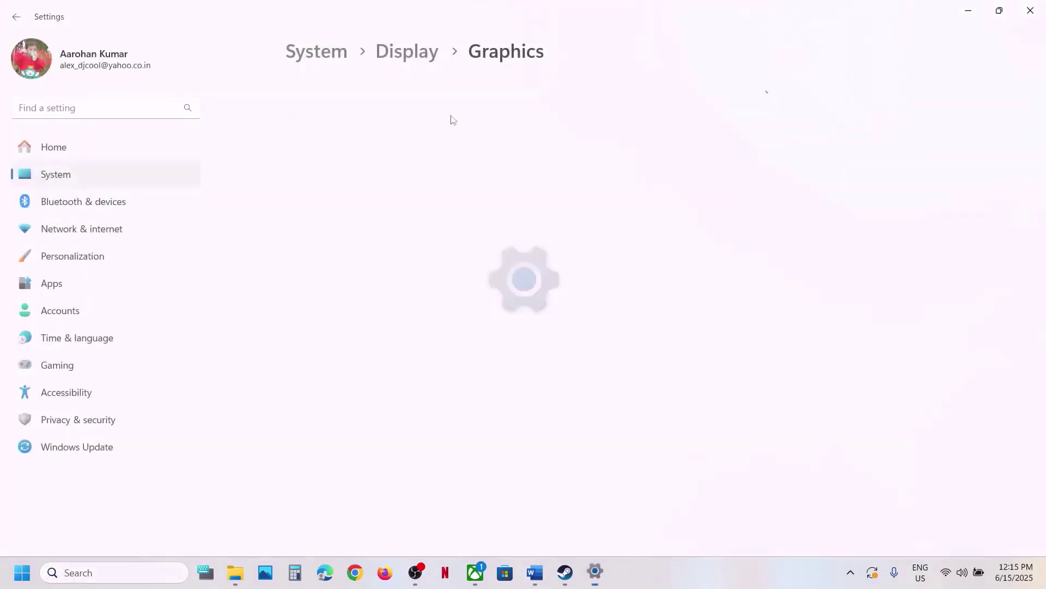
- Add TheAlters-Win64-Shipping from The Alters\TheAlters\Binaries\Win64 in Steam's common folder as a desktop app in the Graphics settings
click(763, 374)
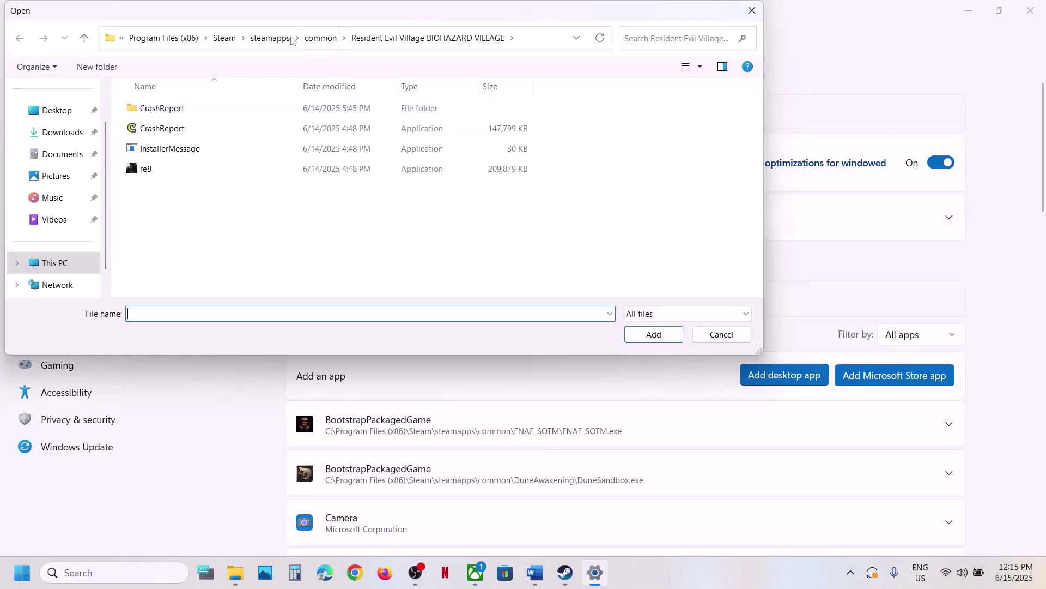
click(321, 38)
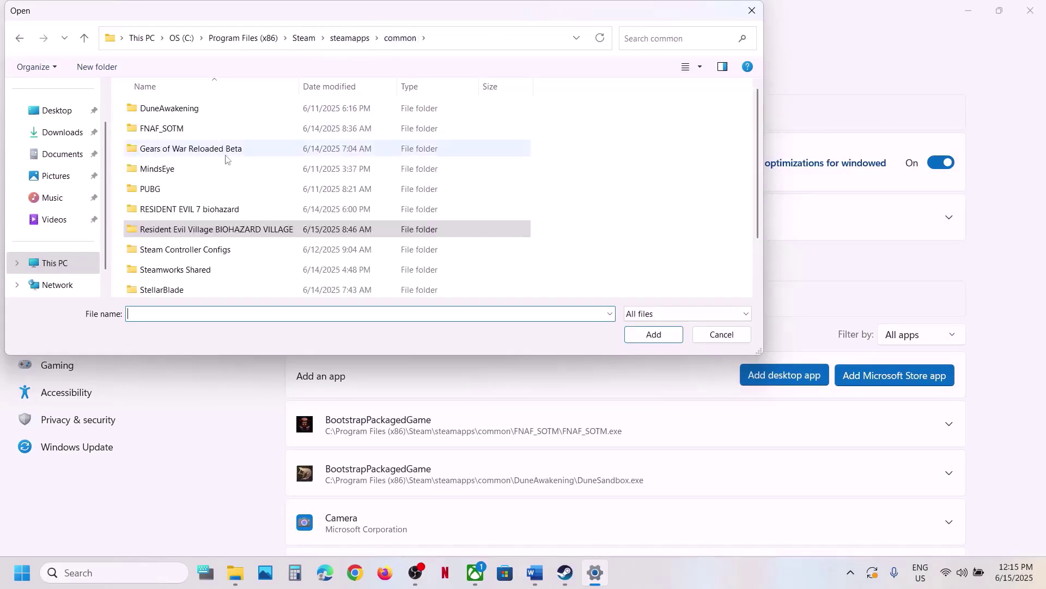
scroll(227, 159, down, 1)
scroll(227, 158, up, 1)
scroll(214, 200, down, 1)
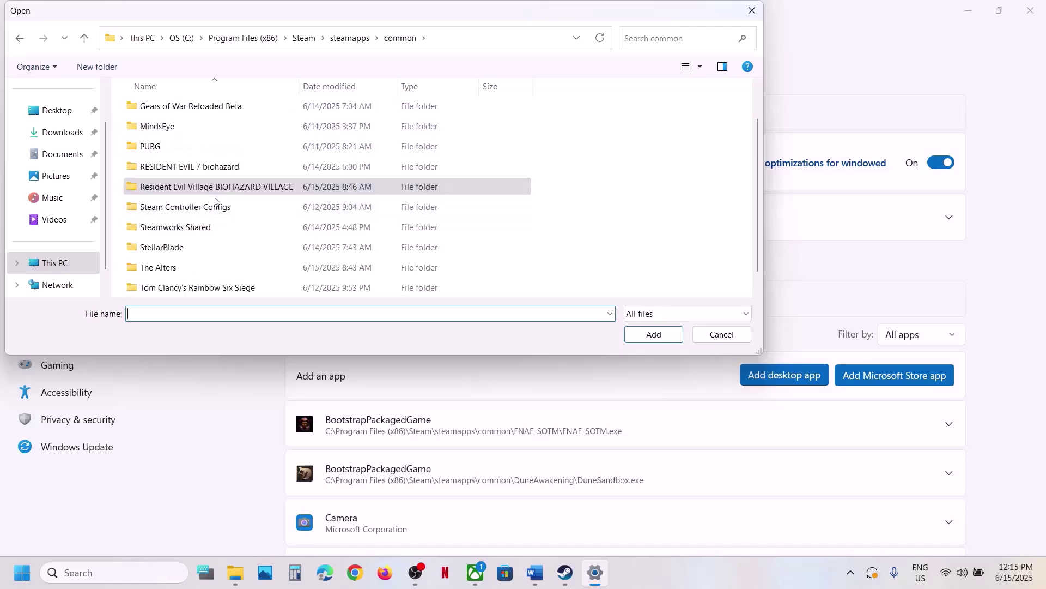
double_click(176, 268)
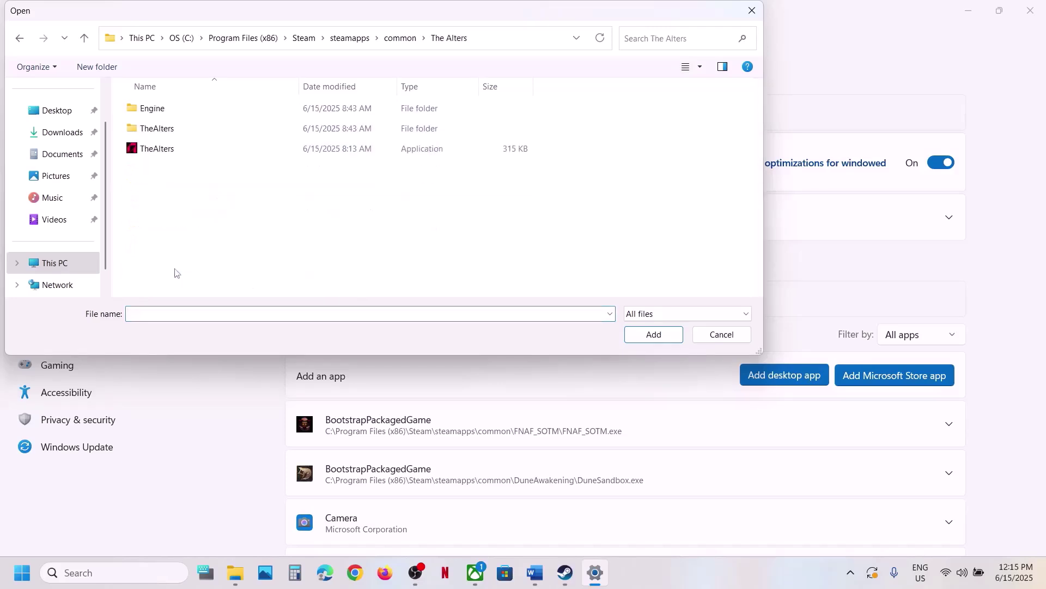
click(161, 136)
double_click(161, 131)
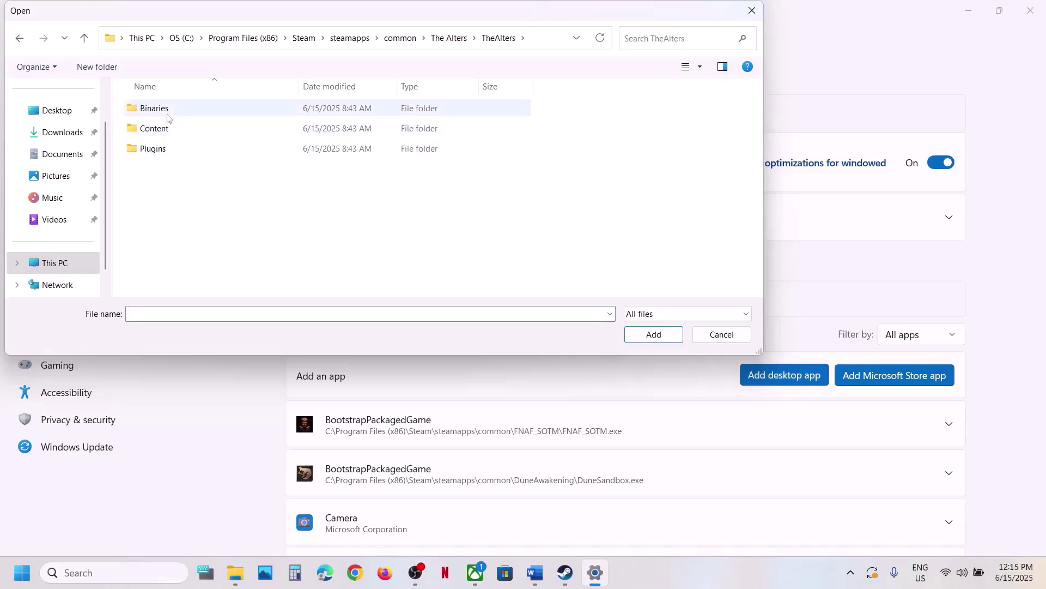
double_click(167, 115)
double_click(168, 115)
click(243, 127)
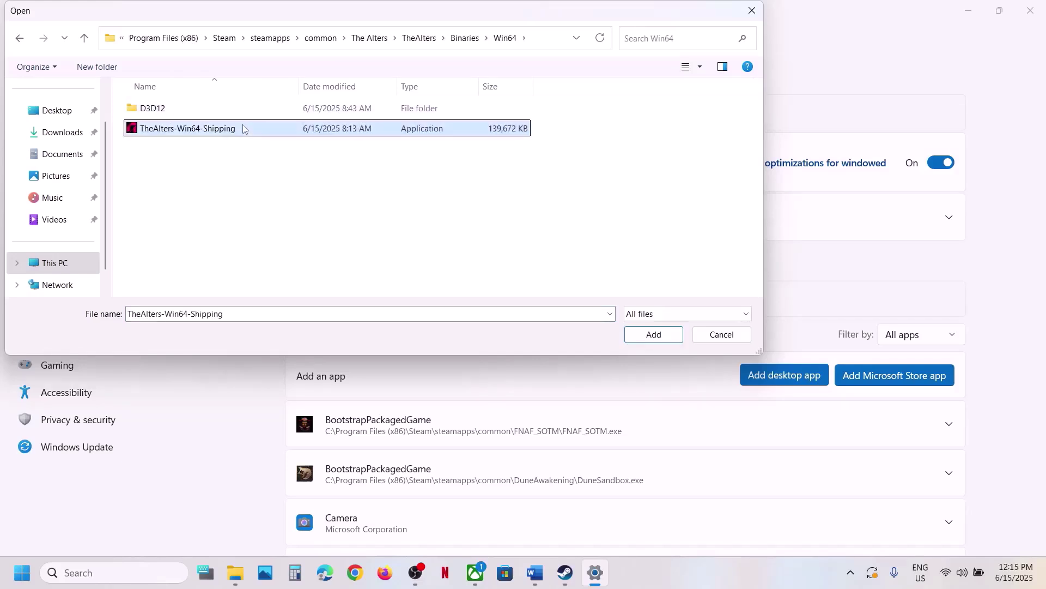
click(666, 335)
- Set the GPU preference of the TheAlters-Win64-Shipping.exe entry to High Performance (Intel(R) Iris(R) Xe Graphics)
scroll(564, 374, down, 10)
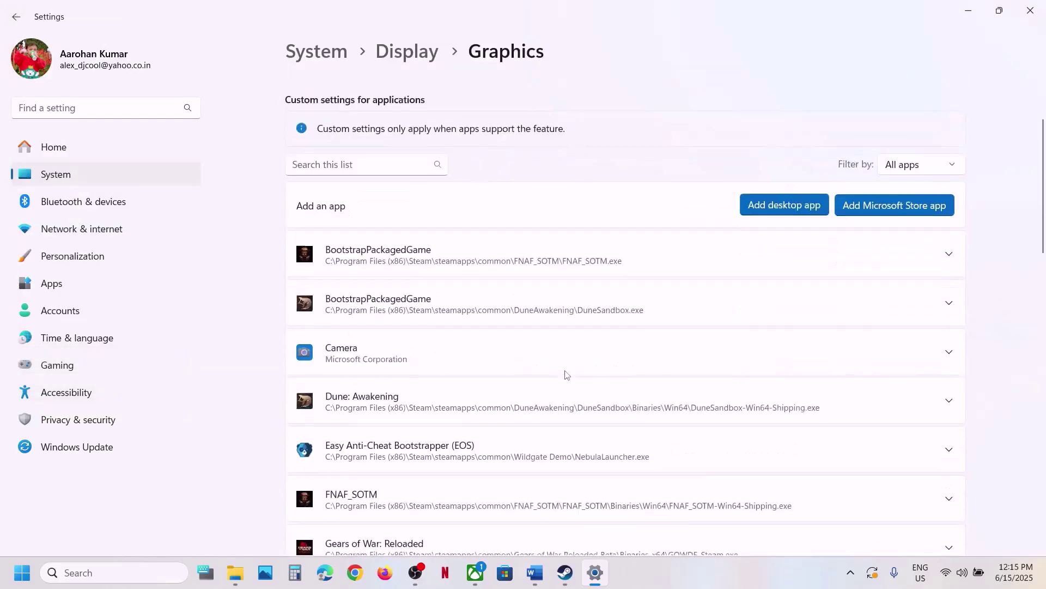
scroll(565, 374, down, 12)
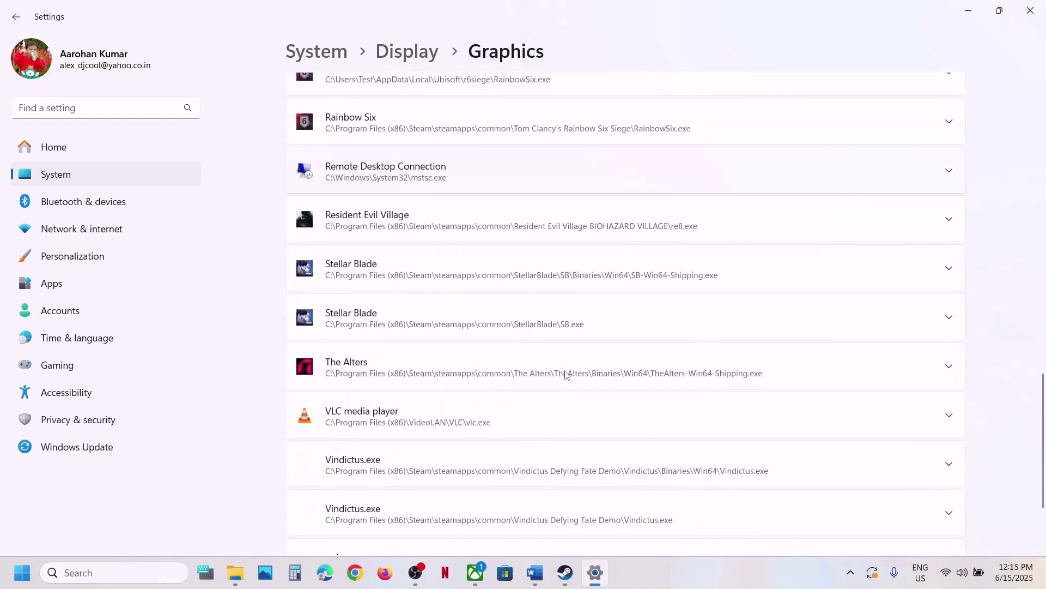
click(475, 301)
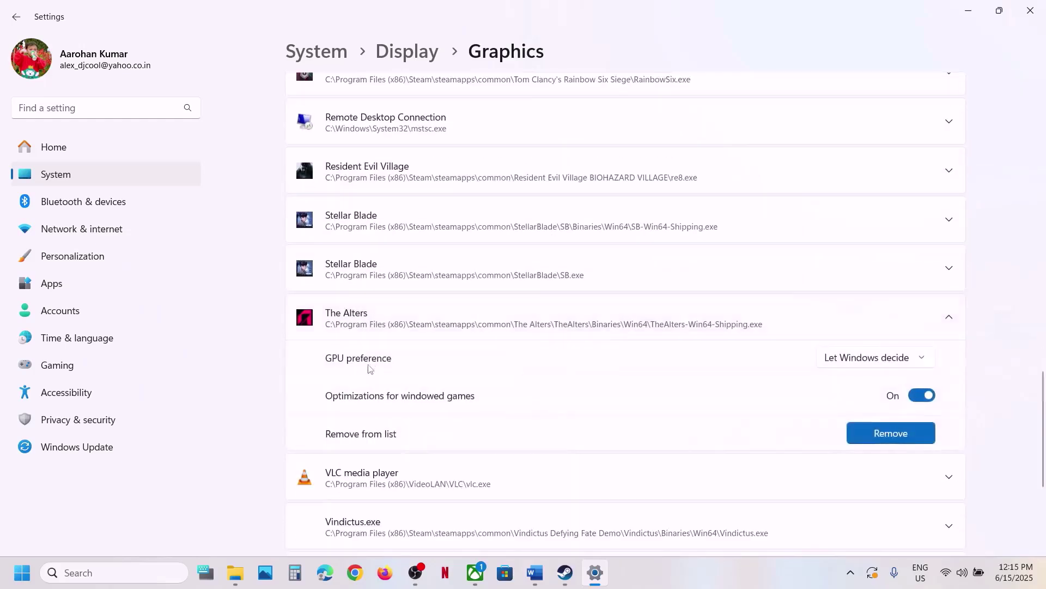
click(876, 360)
click(883, 407)
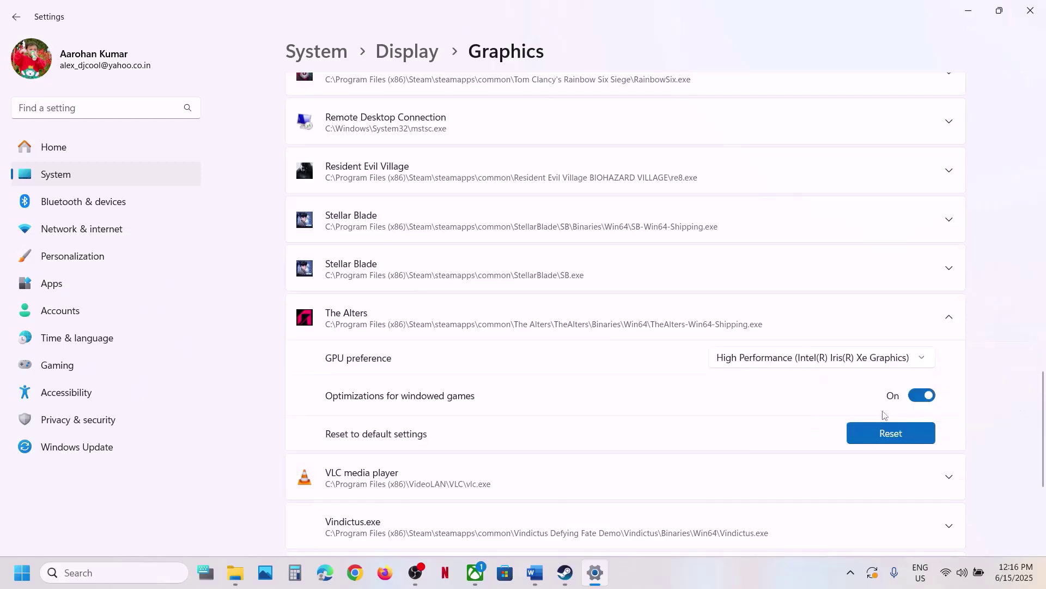
- Add the TheAlters application from the main The Alters folder as another desktop app in the Graphics settings
scroll(696, 284, up, 8)
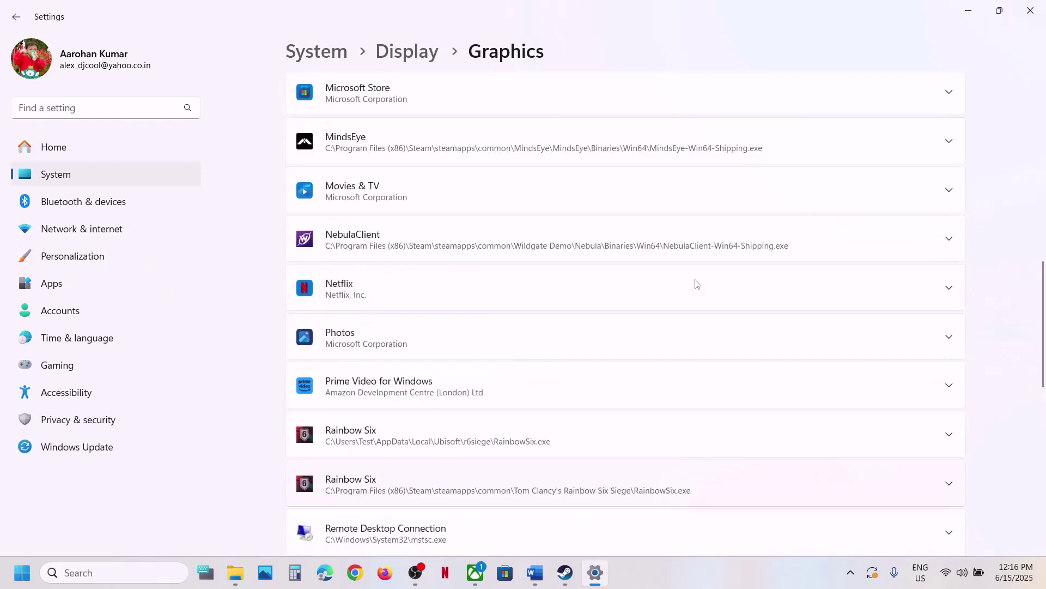
scroll(695, 283, up, 10)
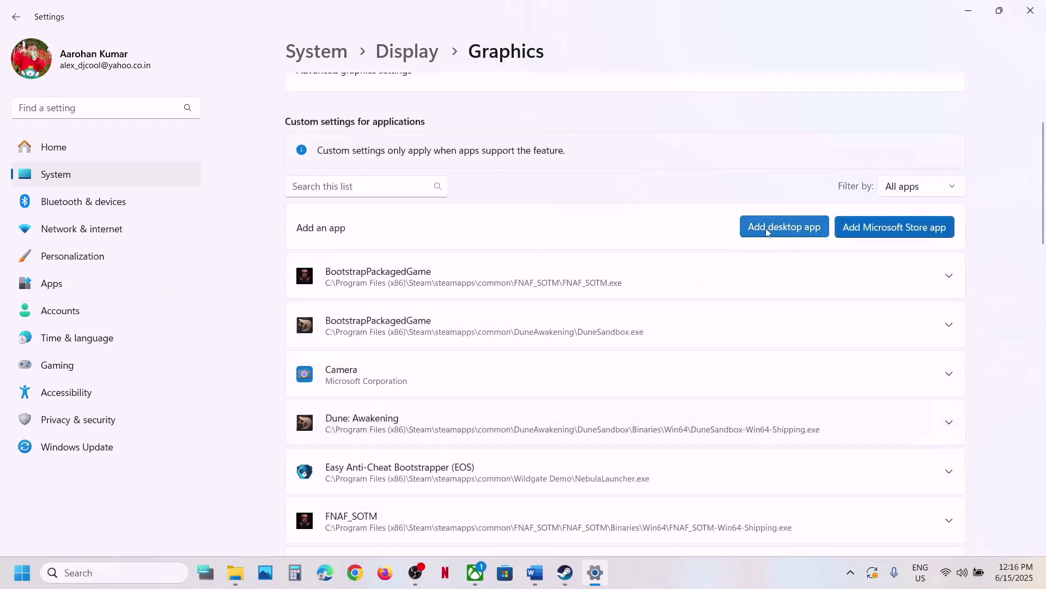
click(767, 232)
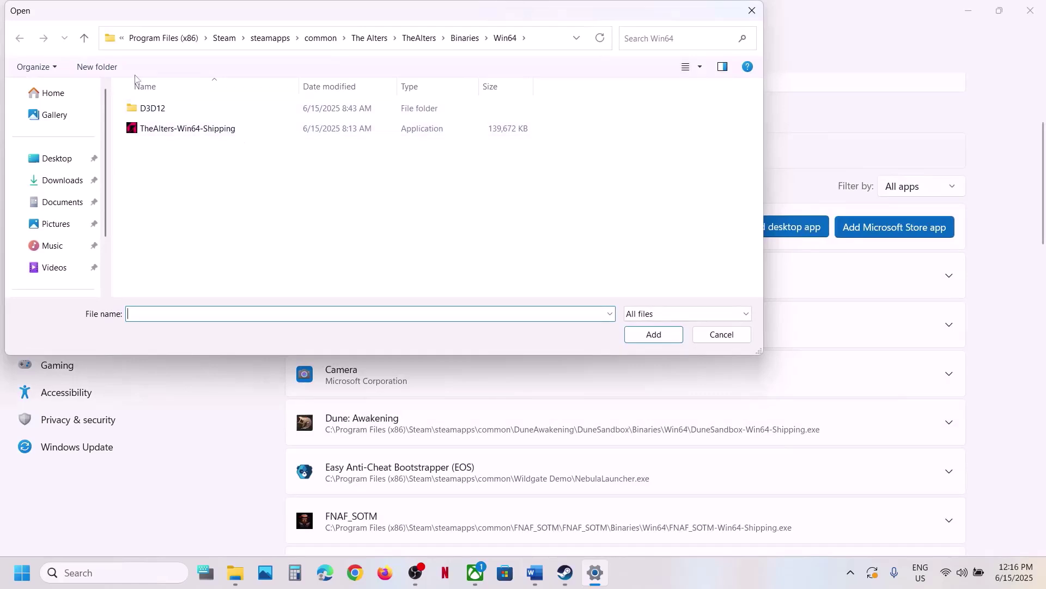
click(84, 38)
click(84, 37)
click(84, 38)
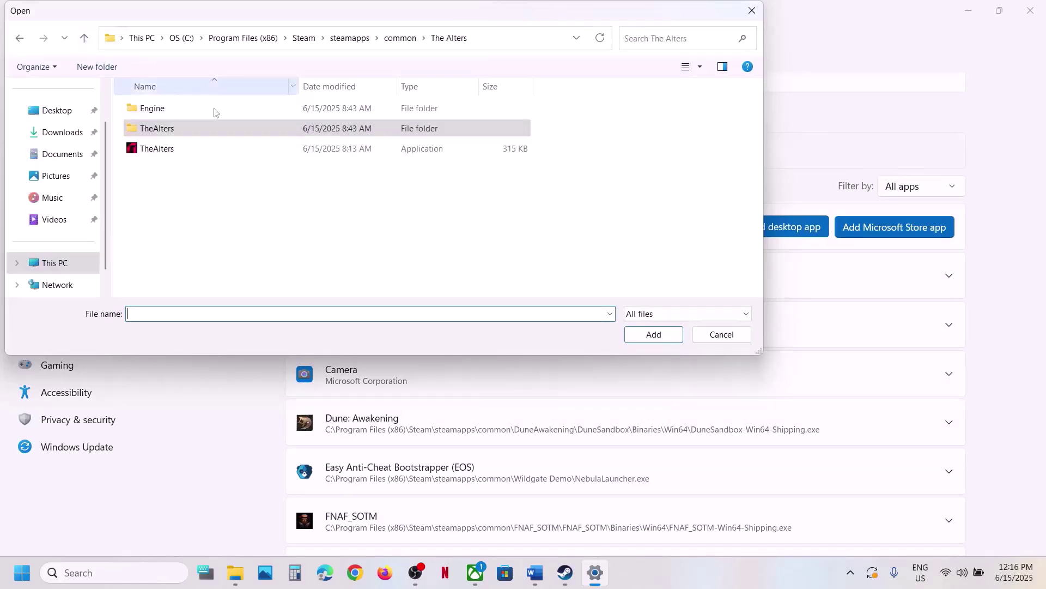
click(194, 149)
click(637, 338)
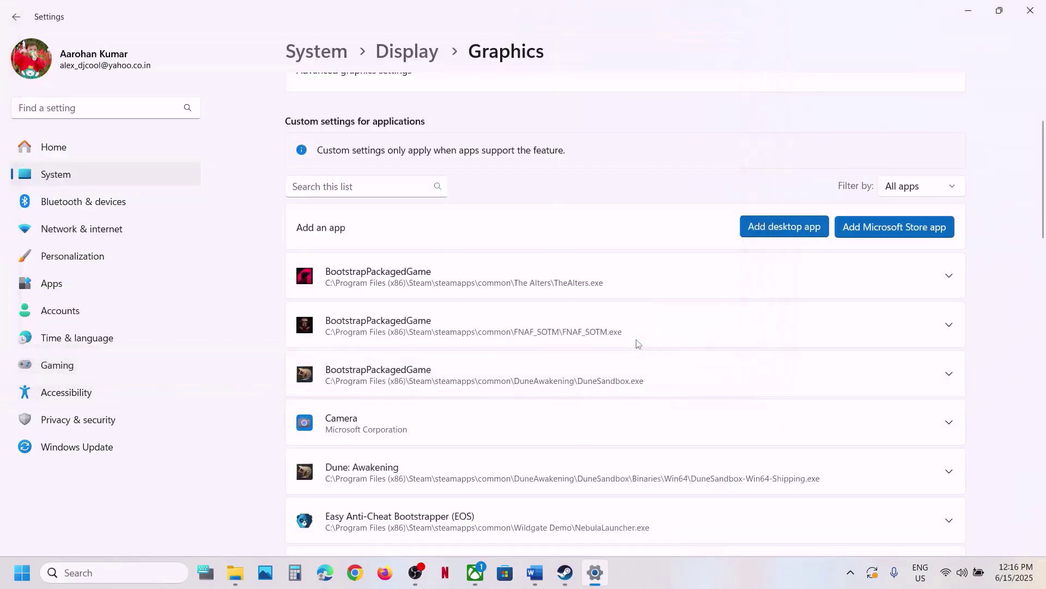
- Set the GPU preference of the TheAlters.exe entry to High Performance (Intel(R) Iris(R) Xe Graphics) and close Settings
click(633, 261)
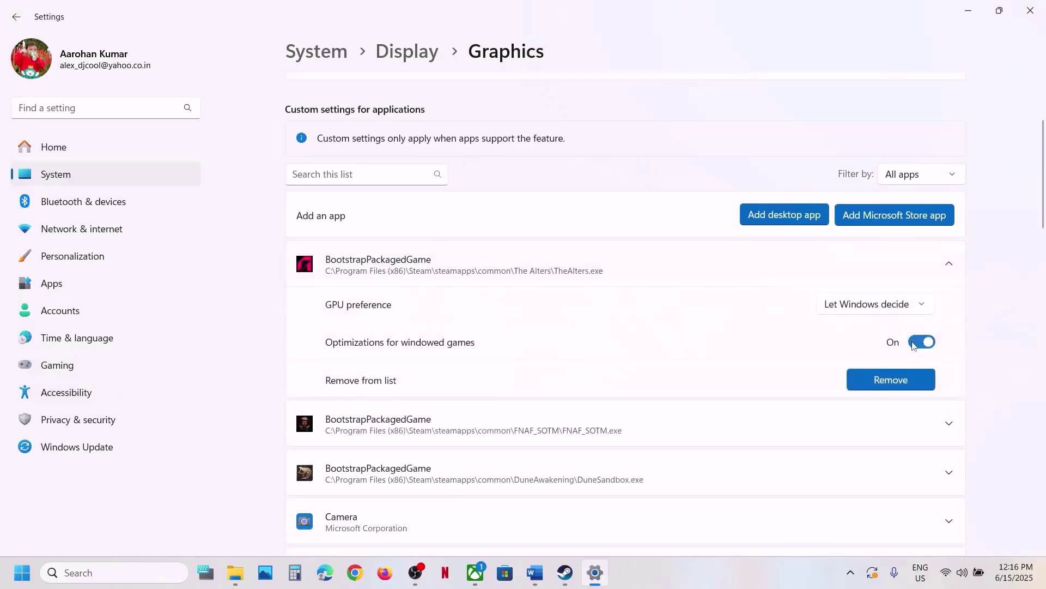
click(881, 309)
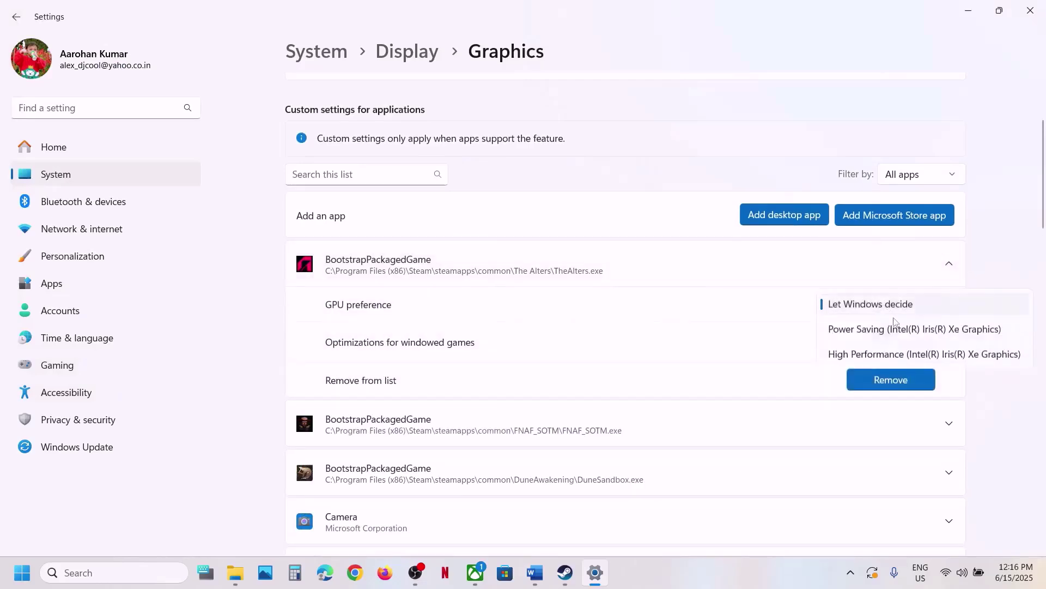
click(897, 353)
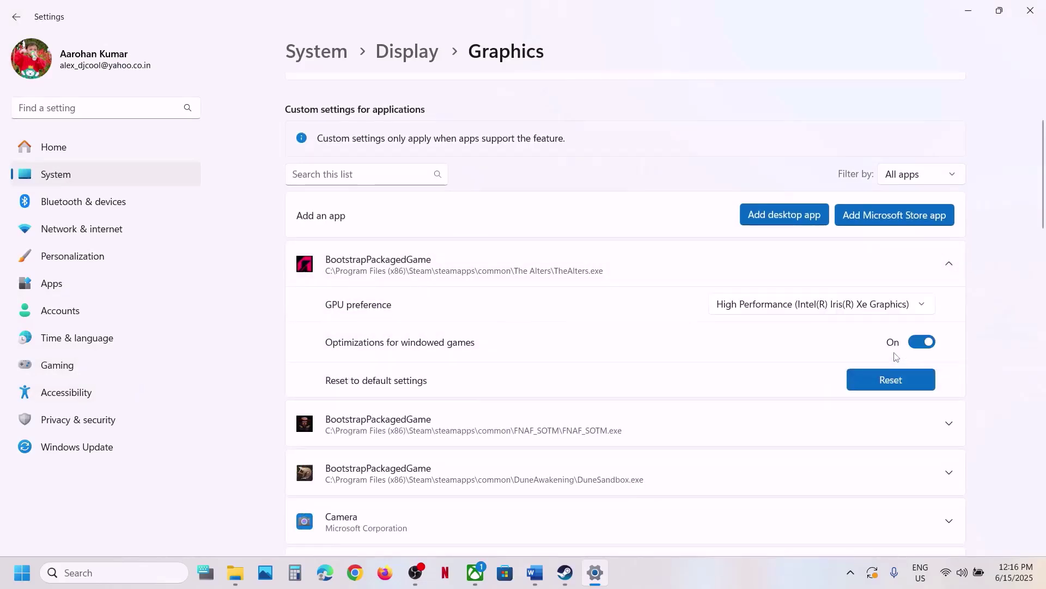
click(1030, 10)
- Reopen the Graphics settings by searching for "graphic" and add The Alters as a Microsoft Store app
scroll(510, 360, down, 1)
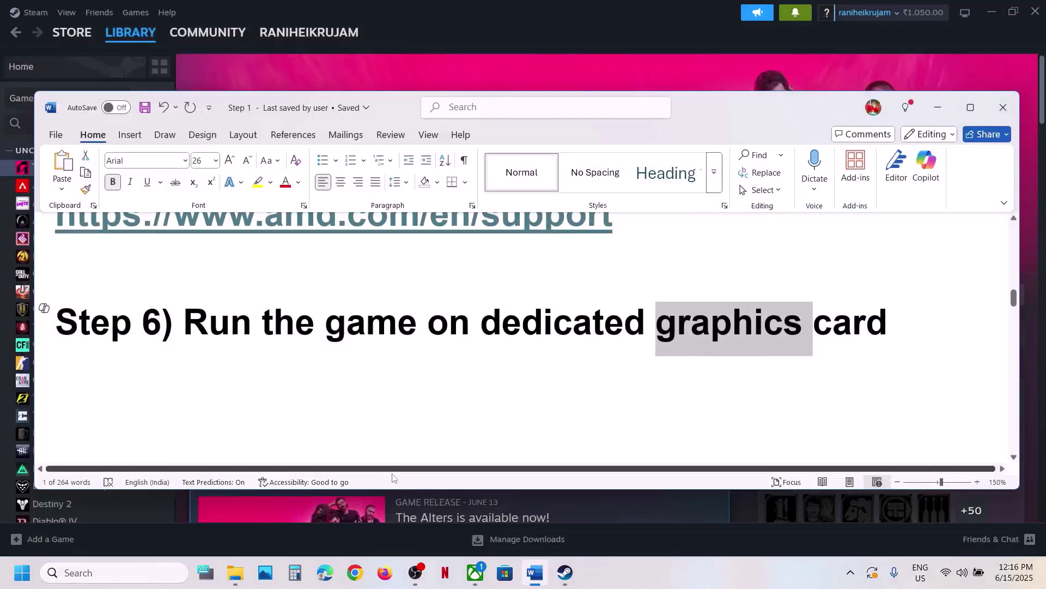
key(super+i)
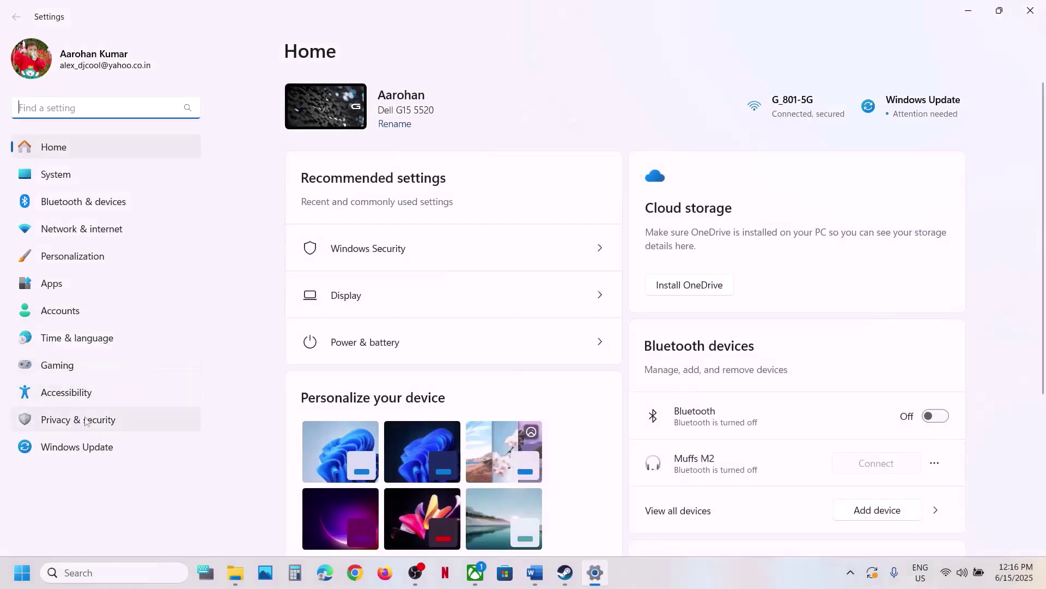
click(100, 573)
text(graphic)
key(Return)
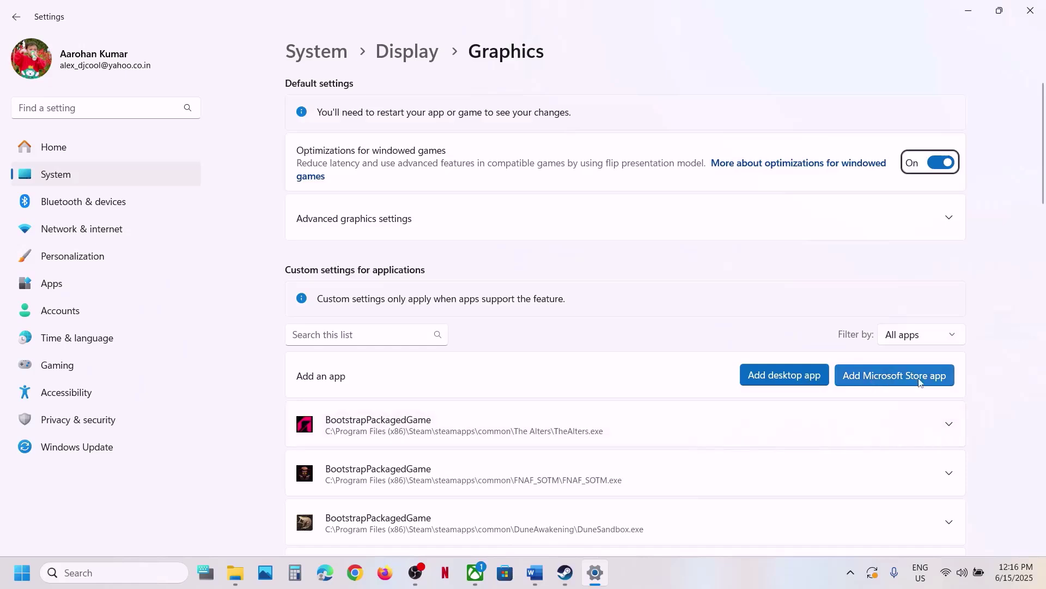
click(898, 384)
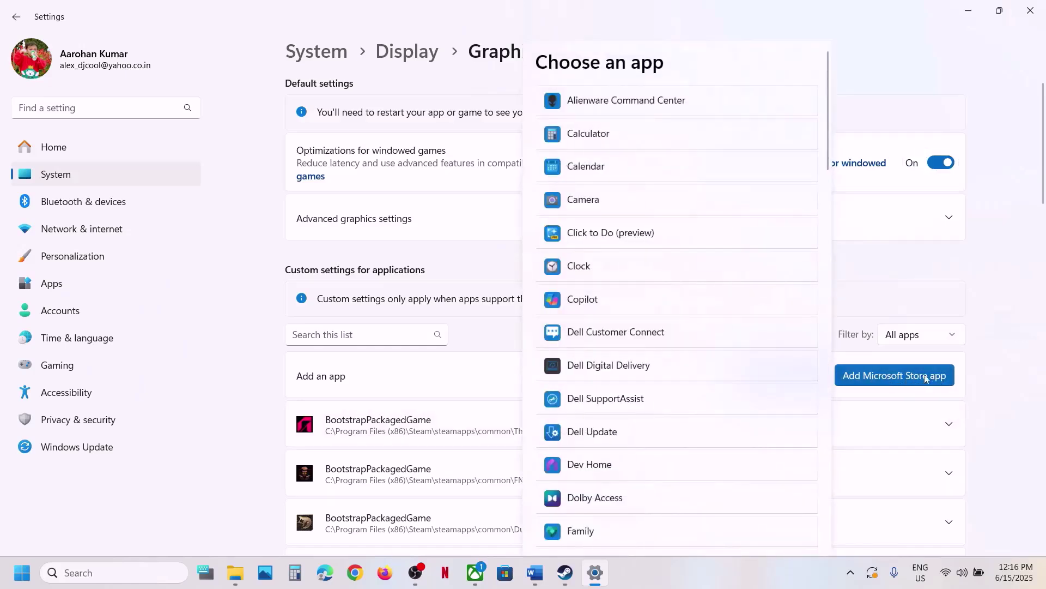
scroll(662, 327, down, 12)
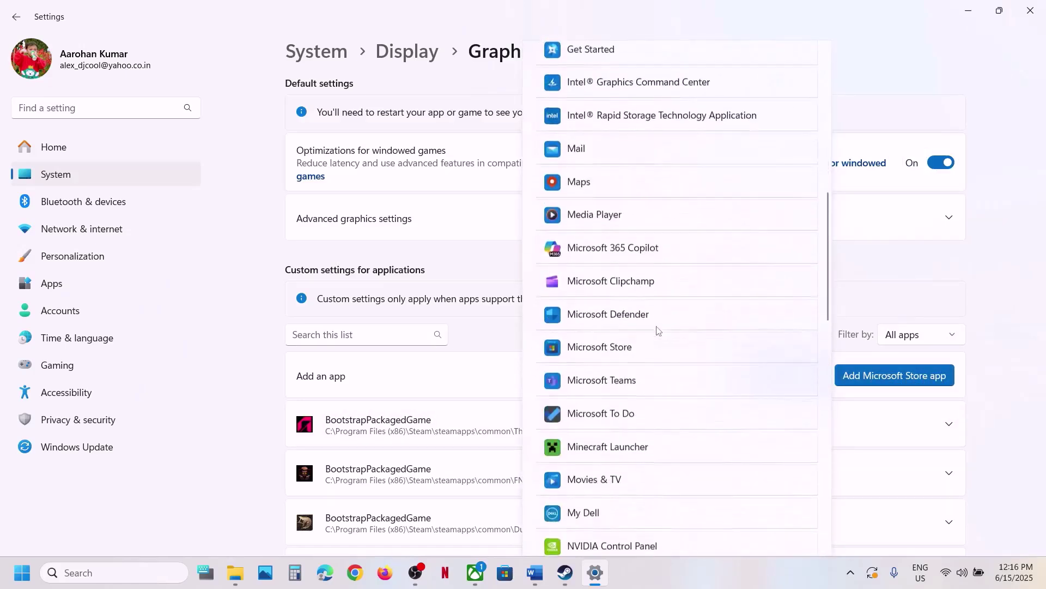
scroll(657, 329, down, 15)
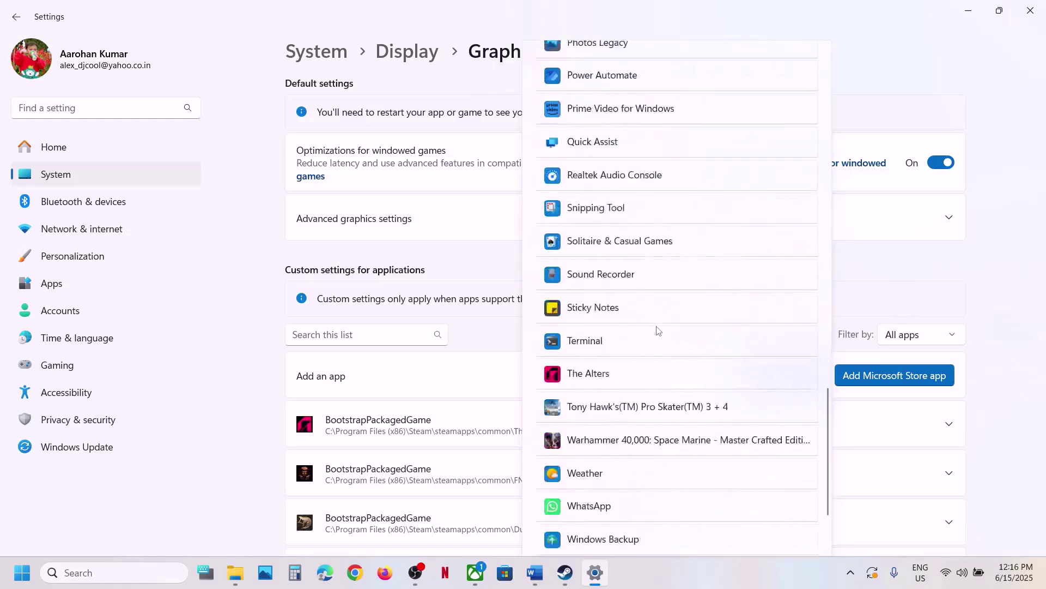
click(609, 268)
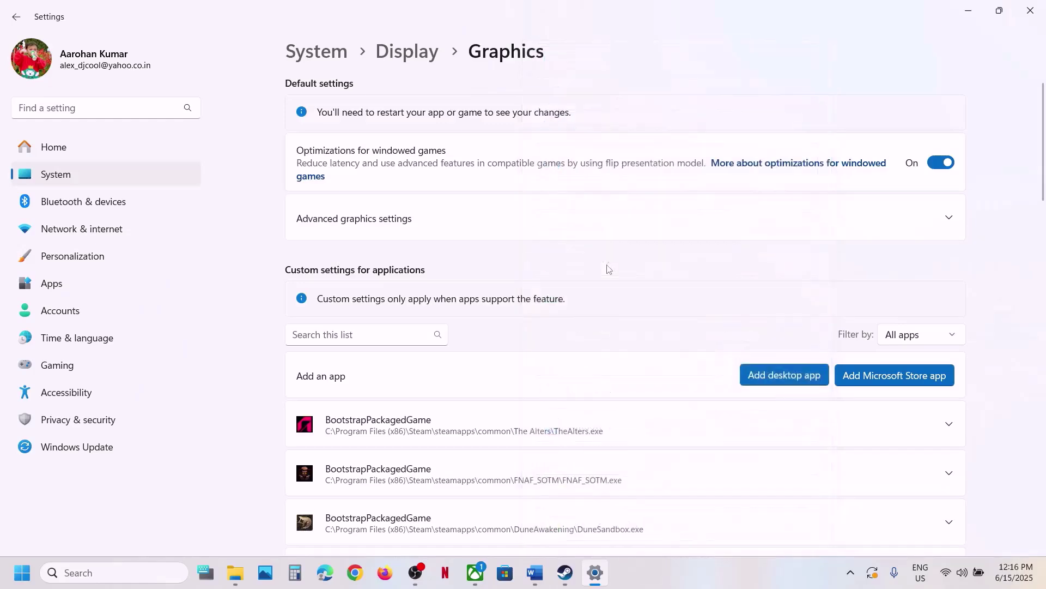
- Set the GPU preference of the 11 bit studios The Alters entry to High Performance (Intel(R) Iris(R) Xe Graphics) and close Settings
scroll(596, 329, down, 15)
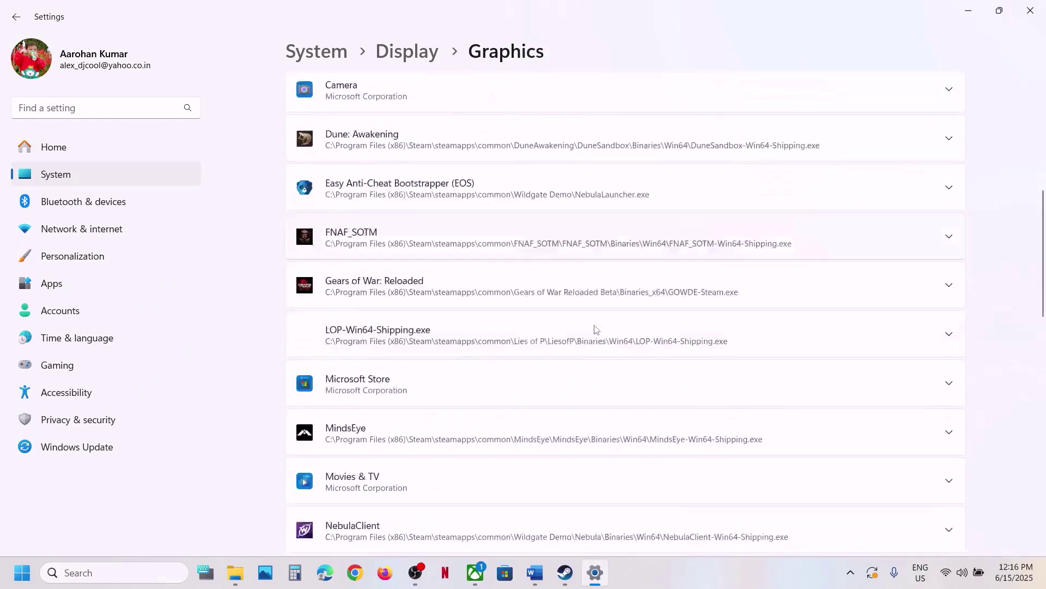
scroll(595, 329, down, 5)
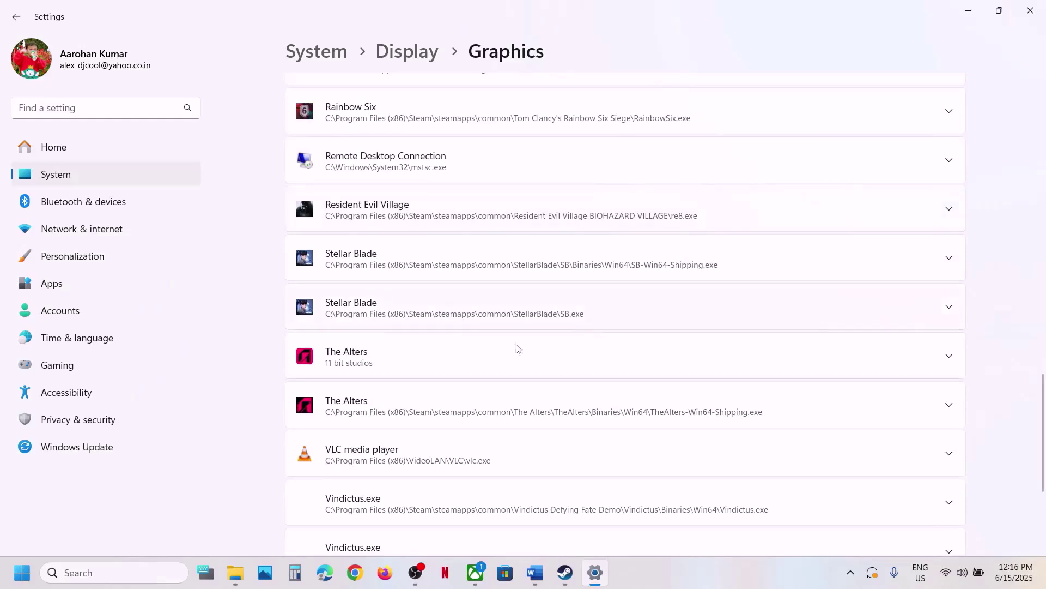
click(473, 358)
scroll(790, 369, down, 1)
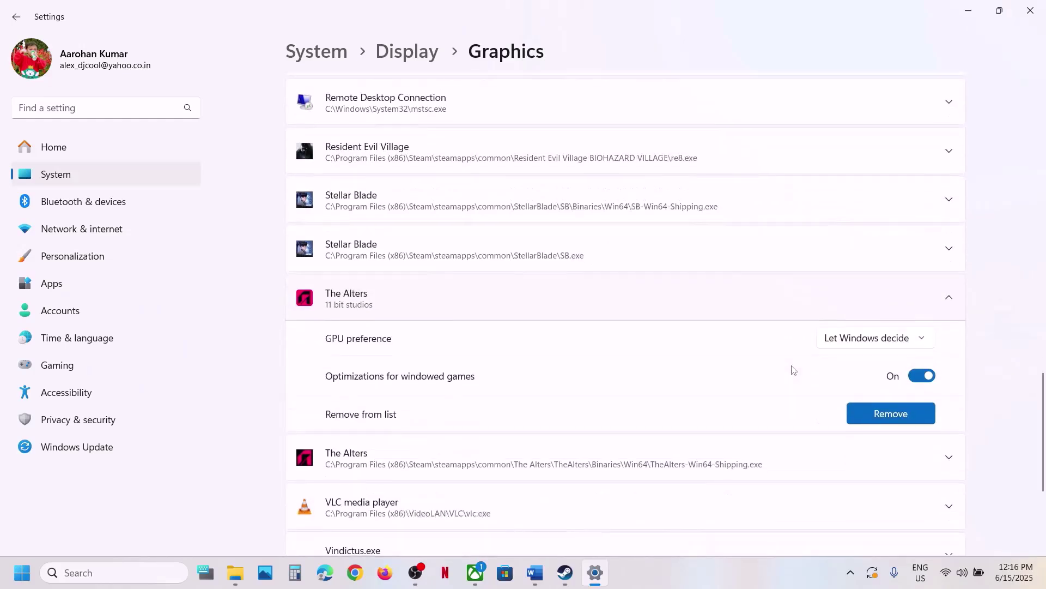
click(874, 348)
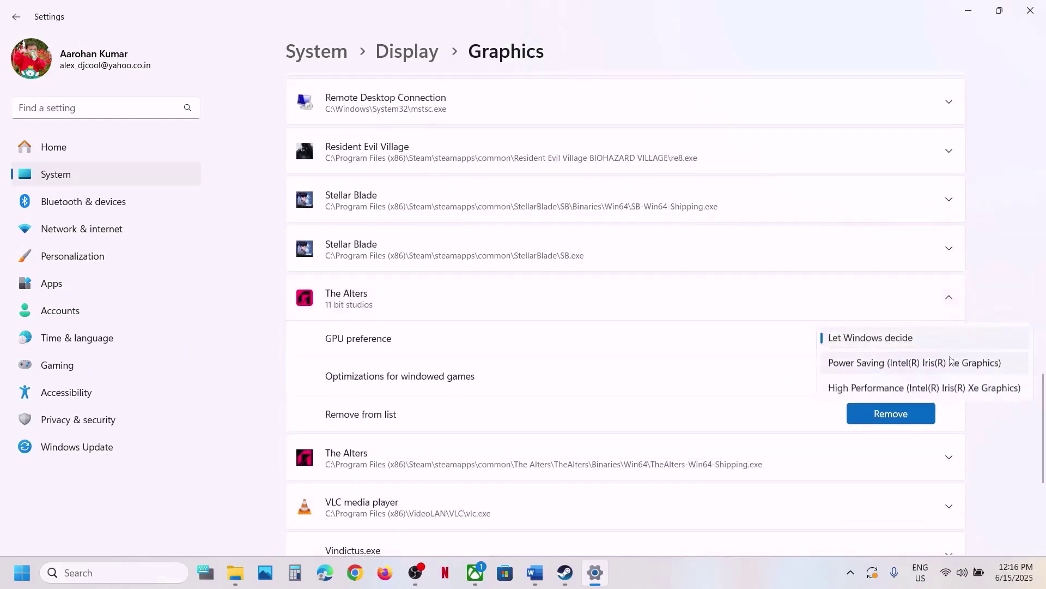
click(909, 389)
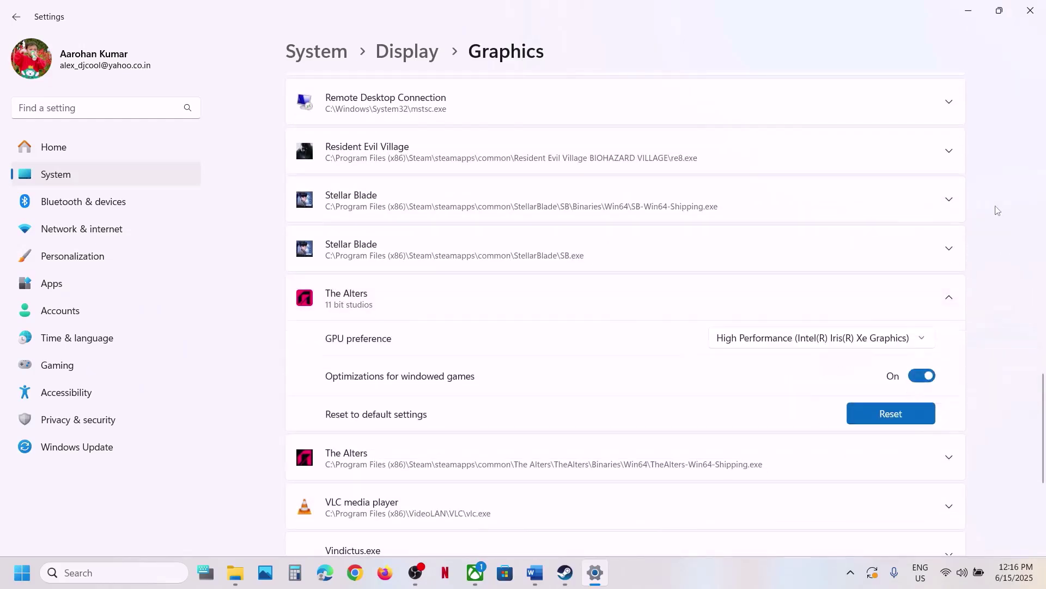
click(1031, 10)
- Review Step 7 of the troubleshooting document, about running the game from its installation folder, and highlight "game installation"
scroll(545, 305, down, 1)
scroll(546, 306, down, 1)
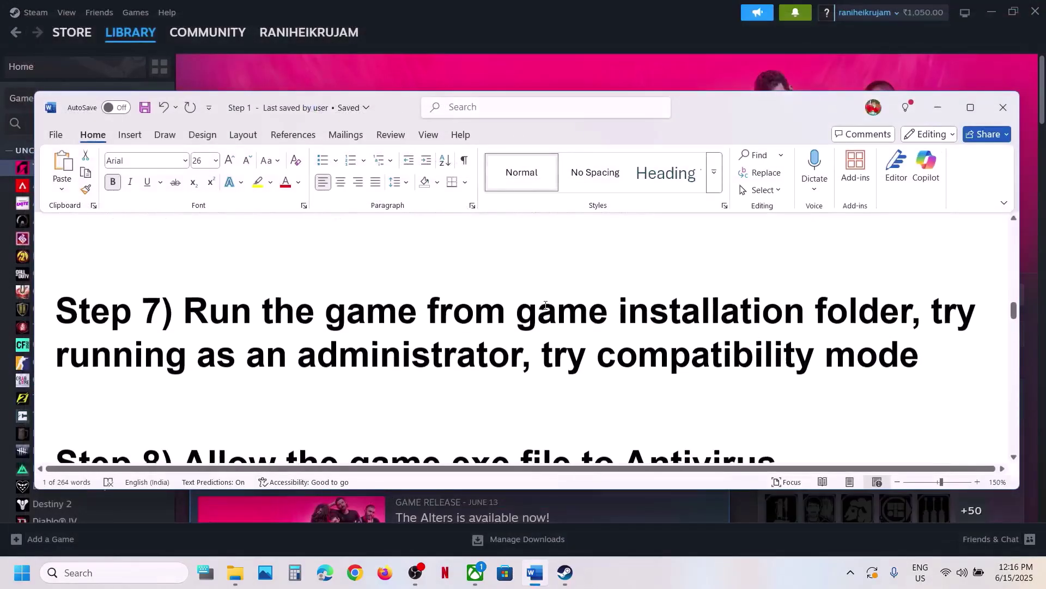
drag(719, 306, 518, 310)
- Switch to Steam, browse the local files of The Alters and open the TheAlters\Binaries\Win64 folder
click(542, 70)
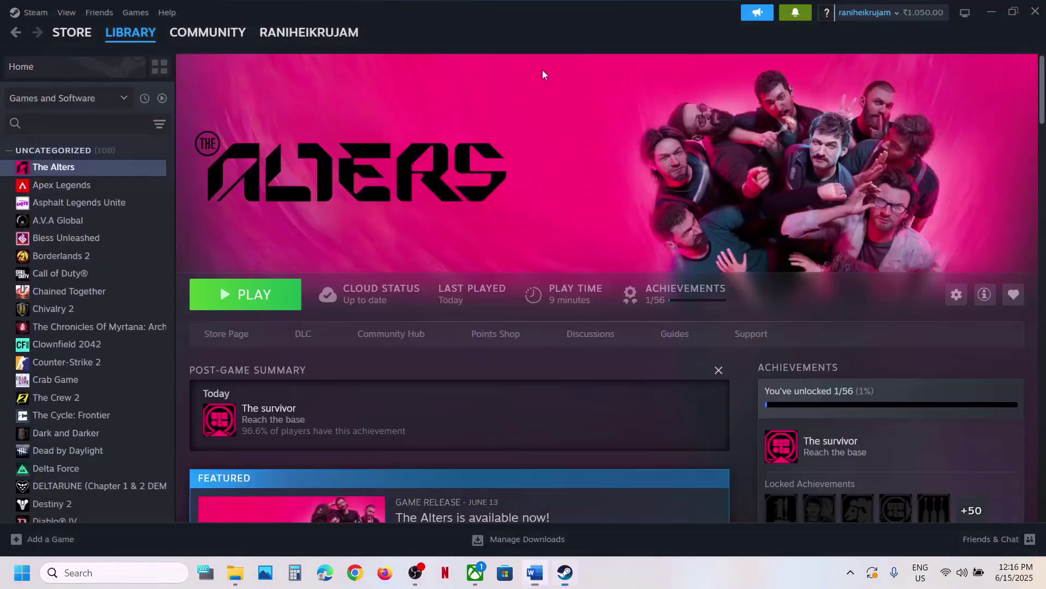
right_click(58, 172)
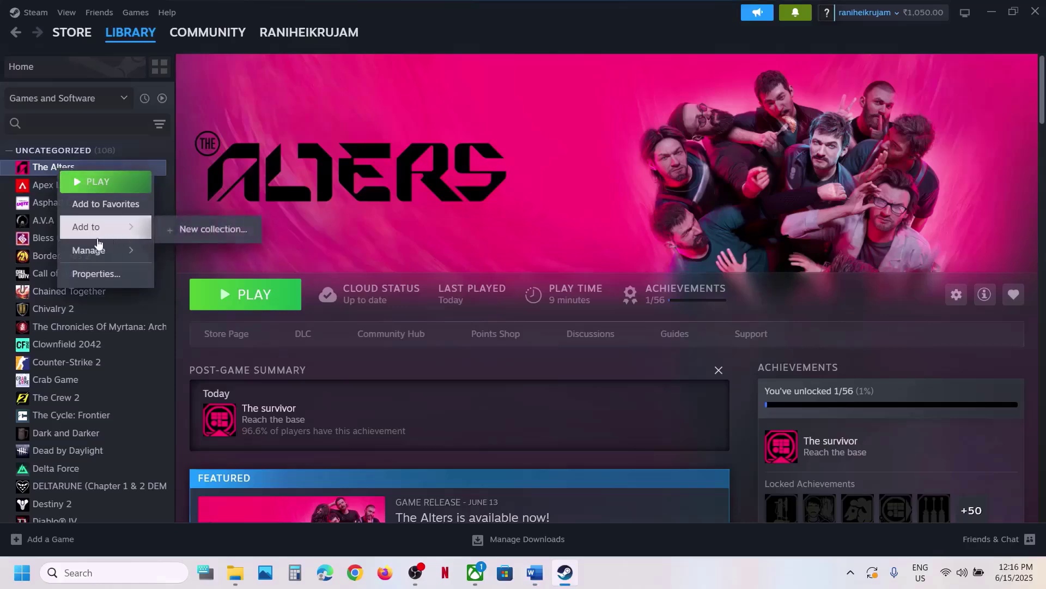
mouse_move(99, 250)
click(199, 275)
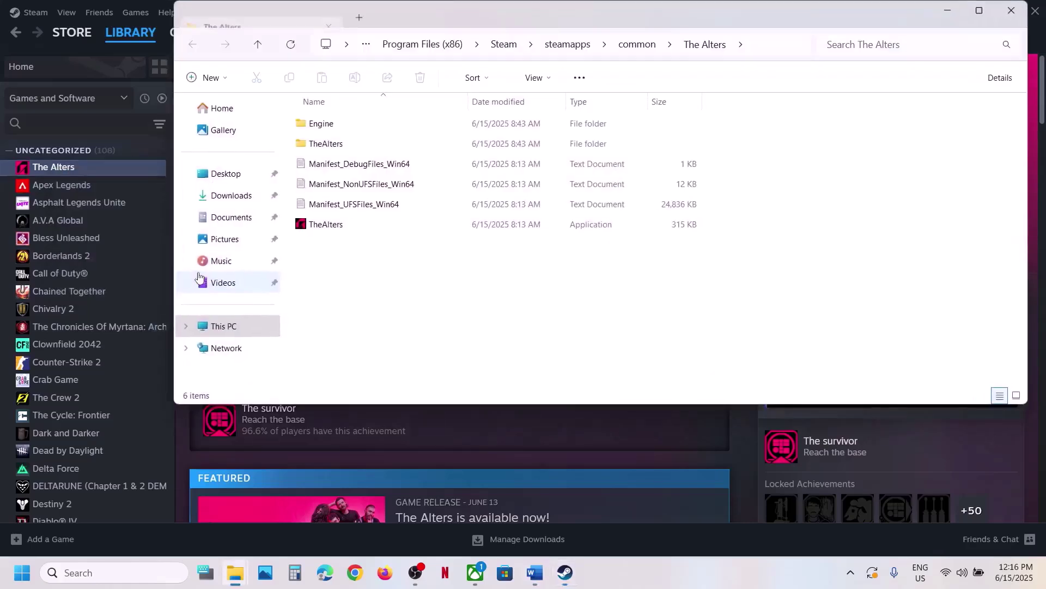
double_click(329, 145)
double_click(333, 125)
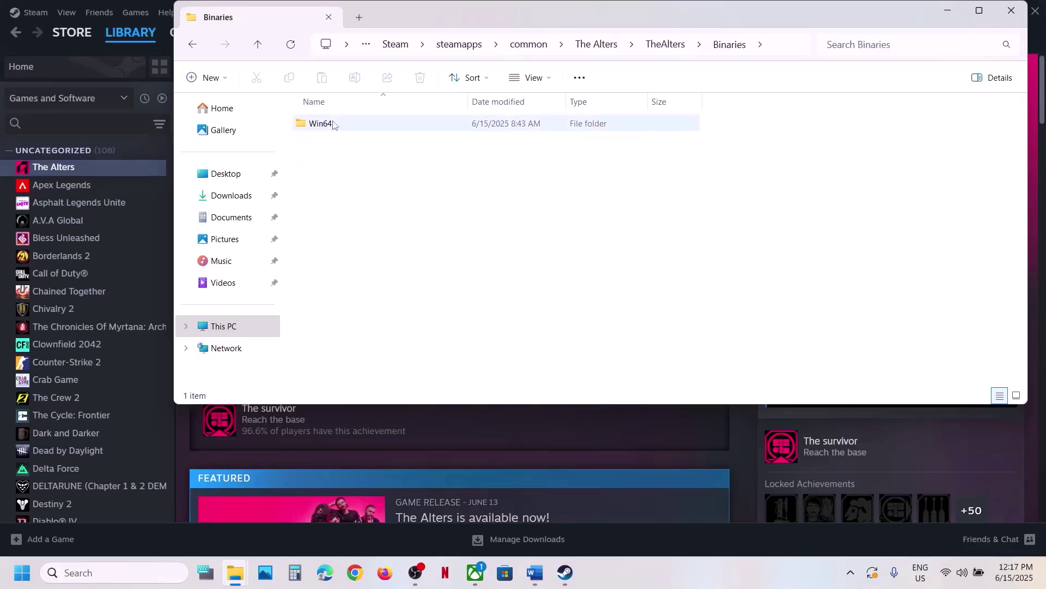
double_click(331, 124)
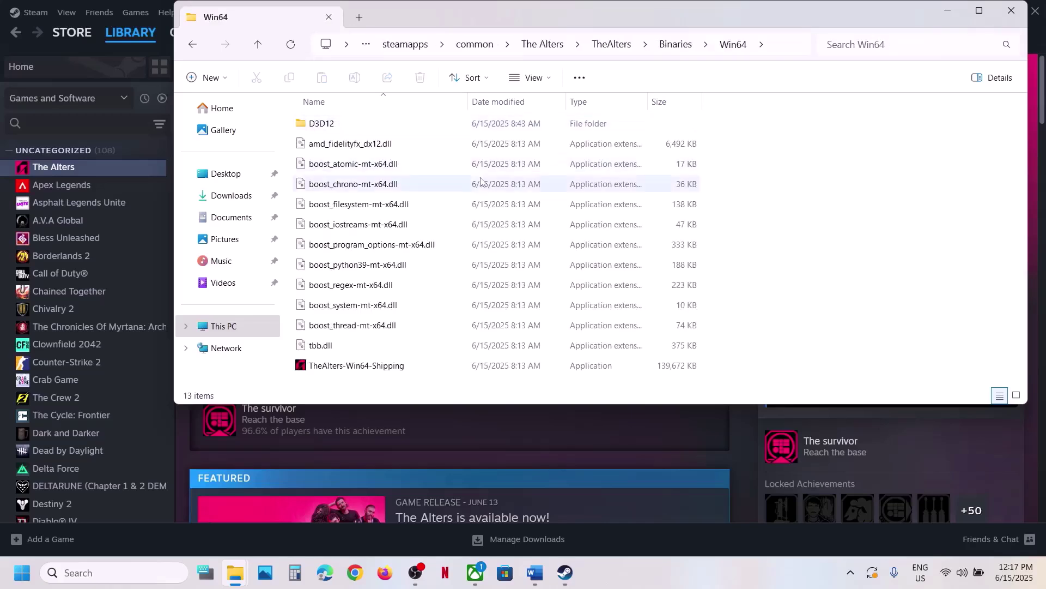
- Enable running as an administrator in the compatibility properties of TheAlters-Win64-Shipping and apply the change
right_click(399, 368)
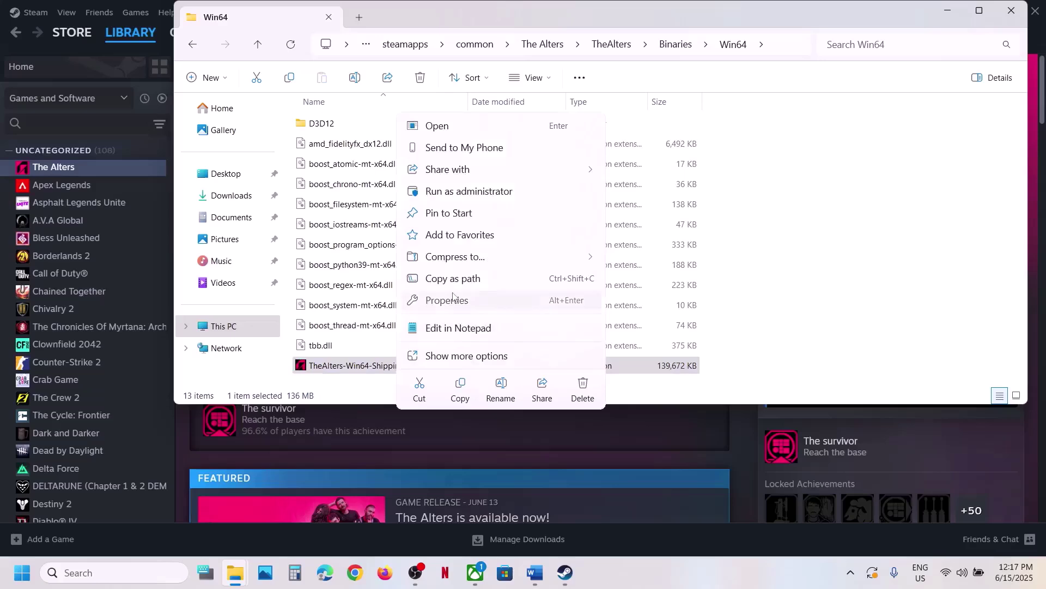
click(453, 299)
click(506, 216)
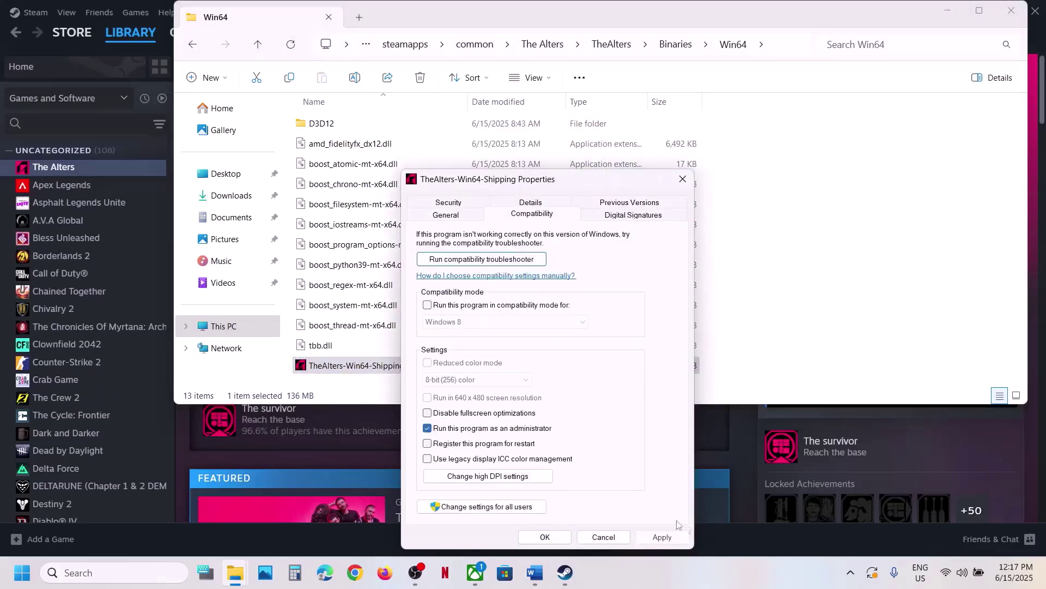
click(662, 537)
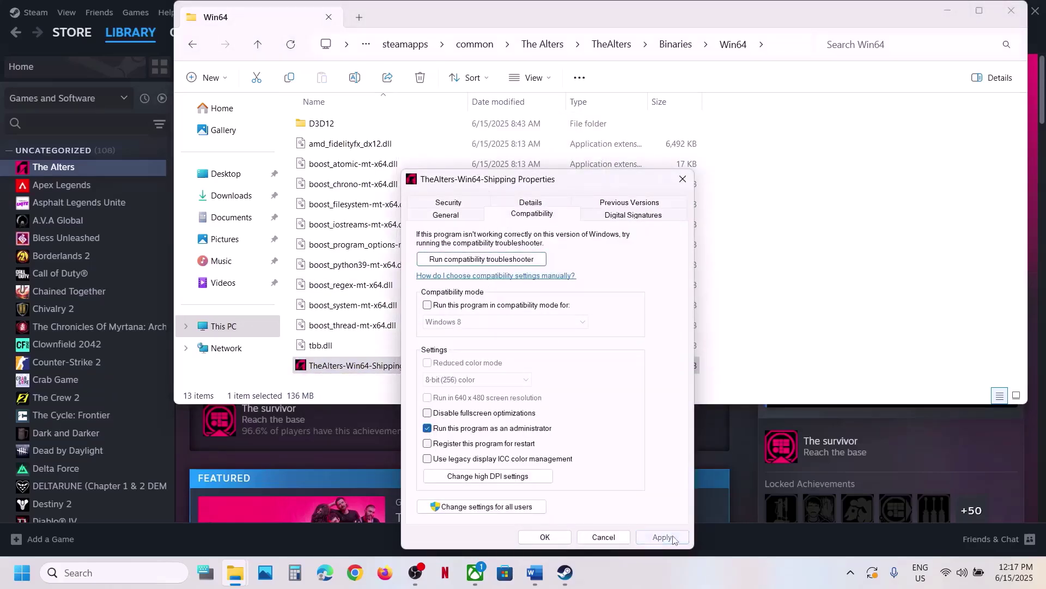
click(545, 536)
- Enable compatibility mode for Windows 8 in the properties of TheAlters-Win64-Shipping and apply it
right_click(422, 366)
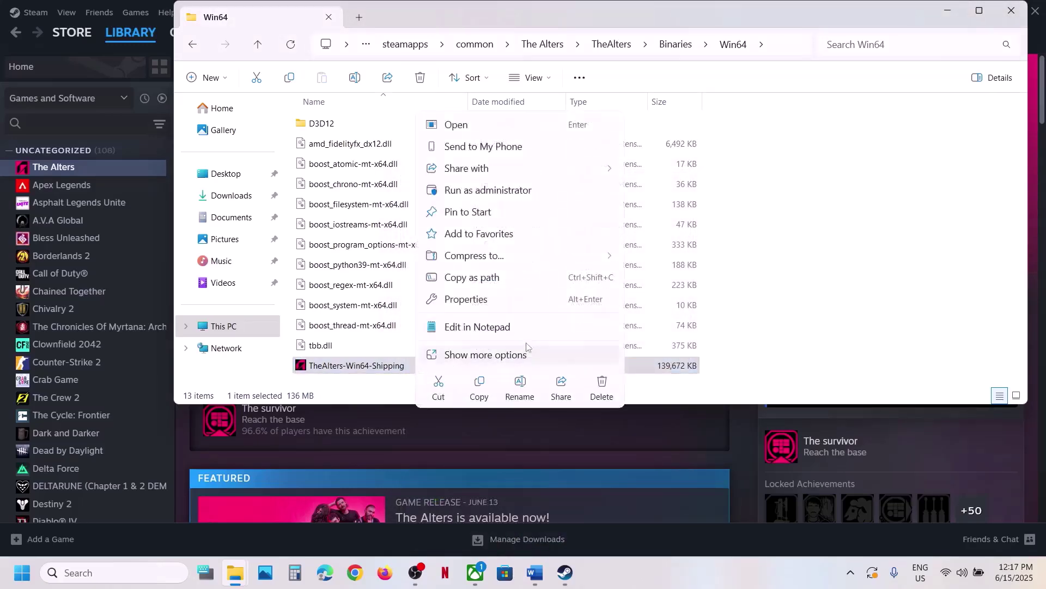
click(492, 302)
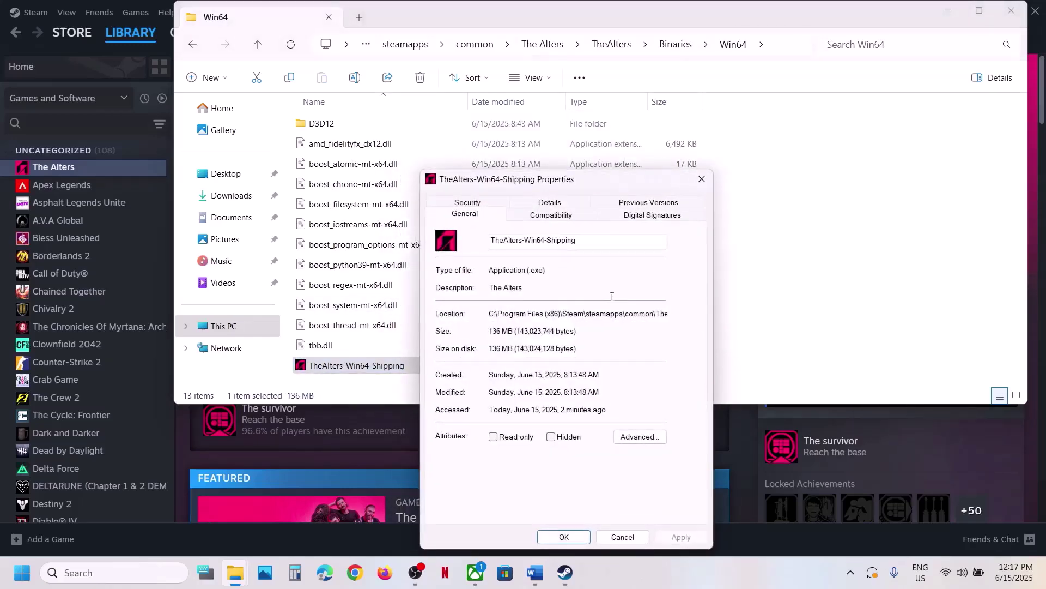
click(538, 214)
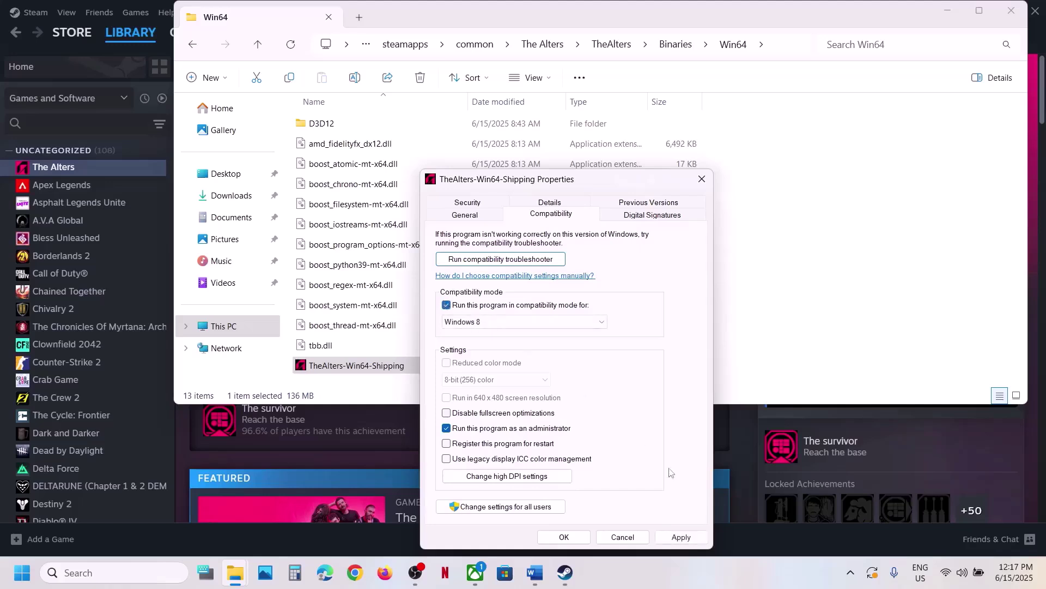
click(673, 537)
- Switch the compatibility mode to Windows 7, disable fullscreen optimizations, apply the changes and close the properties
click(534, 322)
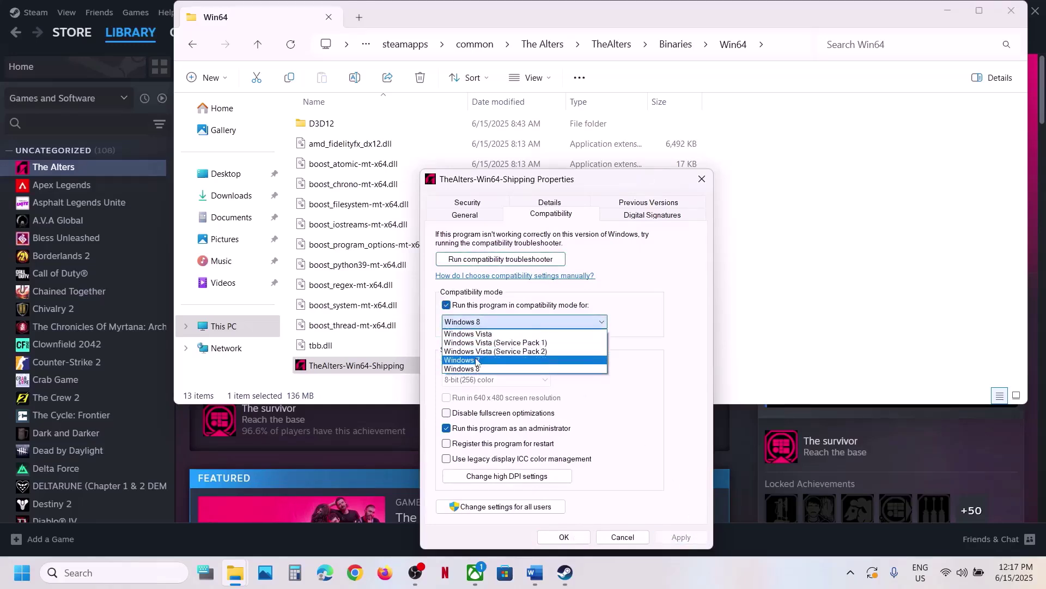
click(490, 360)
click(680, 538)
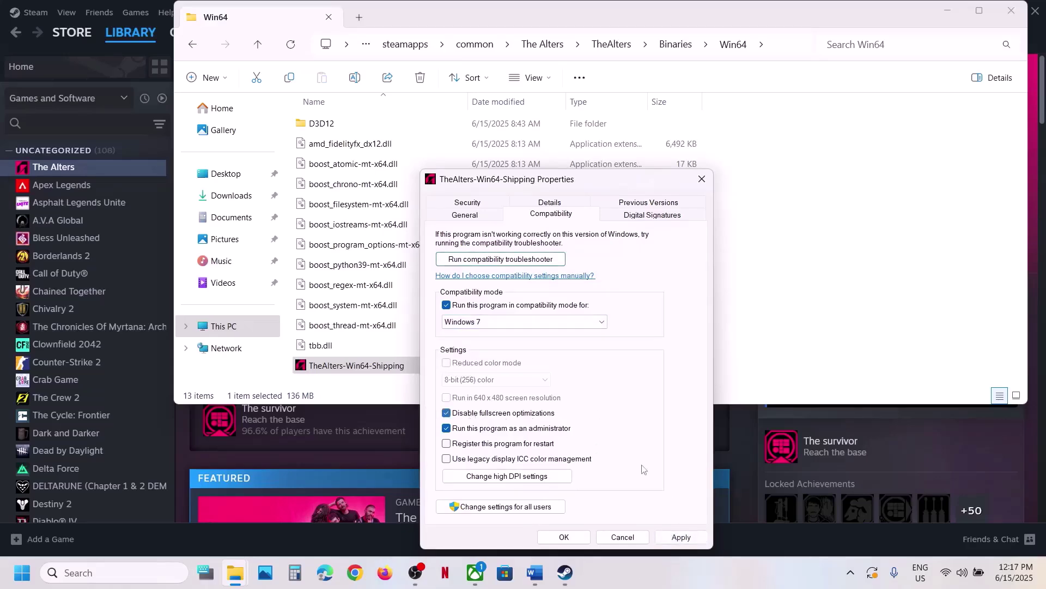
click(682, 538)
click(564, 536)
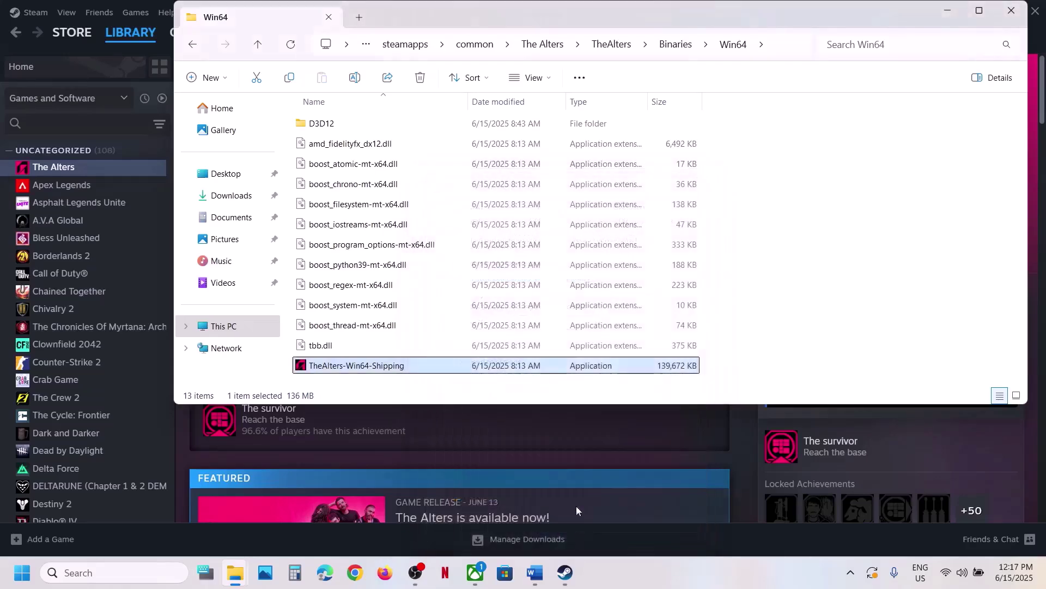
- Turn off compatibility mode, disabled fullscreen optimizations and running as administrator for TheAlters-Win64-Shipping, apply, and close the folder window
right_click(360, 371)
click(436, 301)
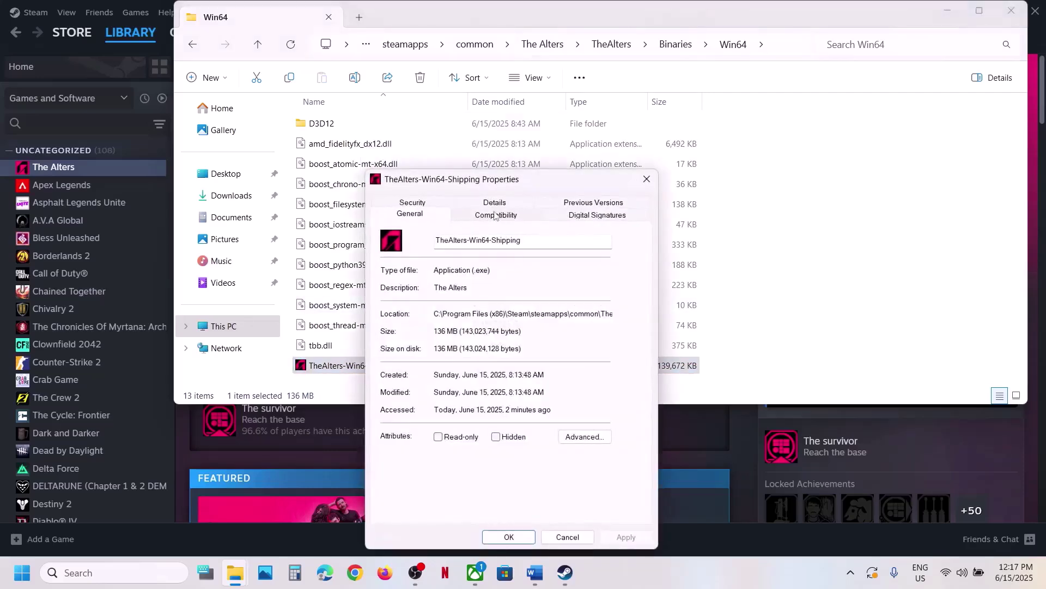
click(496, 214)
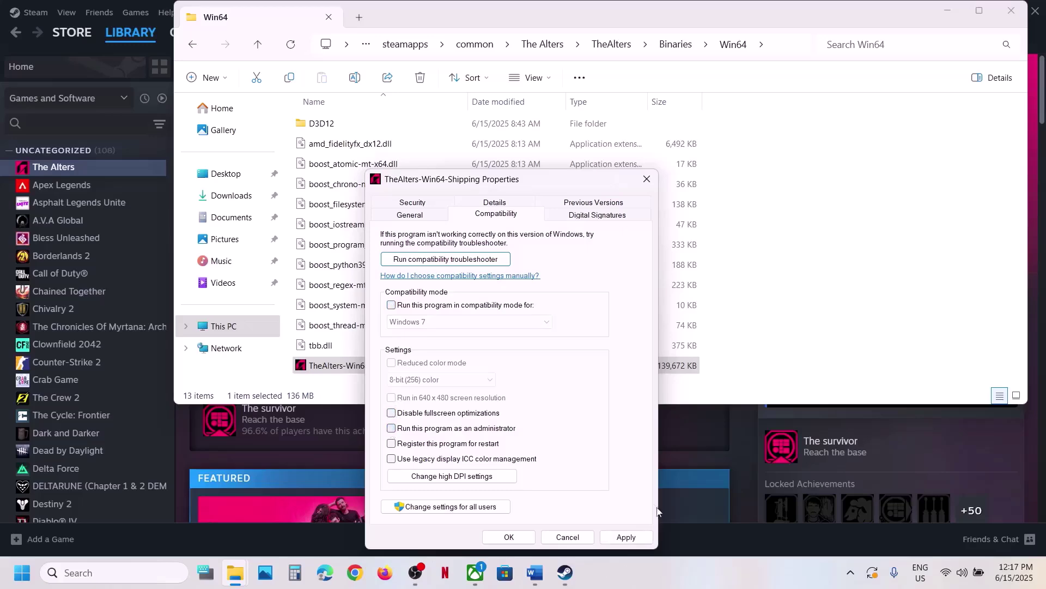
click(626, 537)
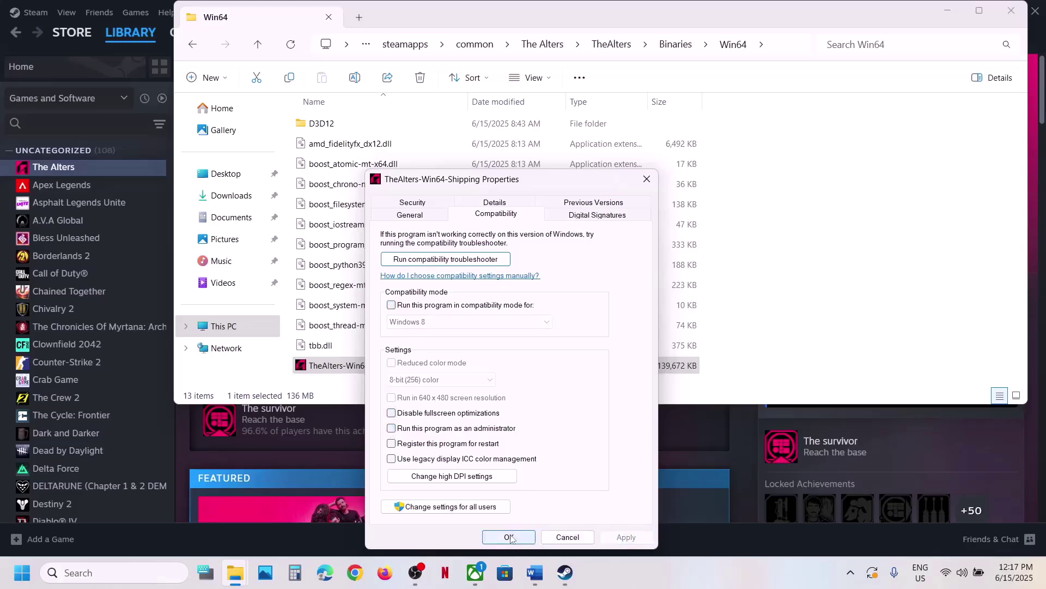
click(509, 537)
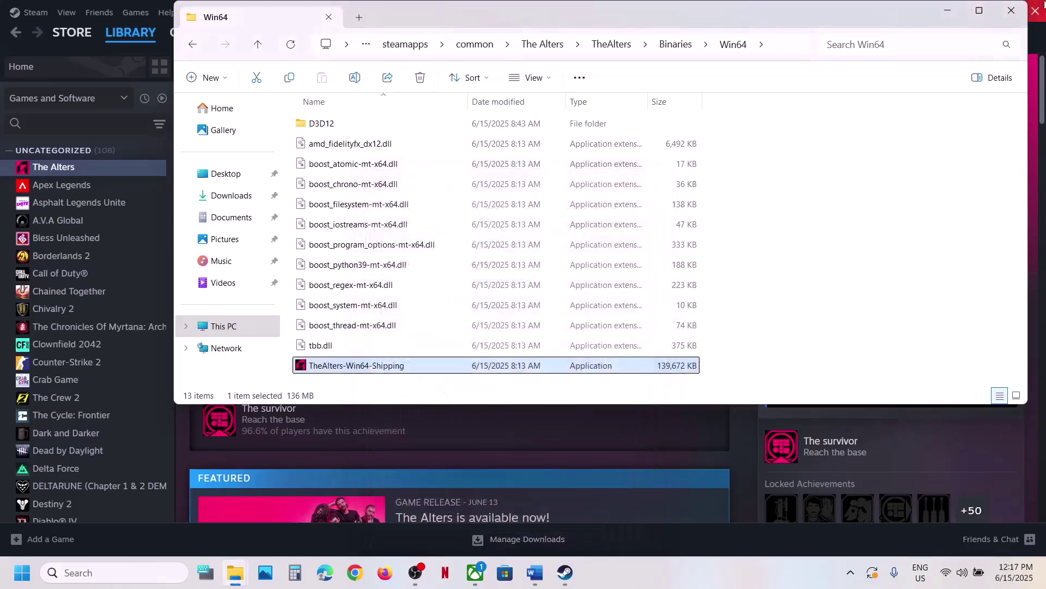
click(1012, 10)
- Switch to the Xbox app, browse The Alters' installed files to gamelaunchhelper in the Content folder, and close the folder window
click(483, 571)
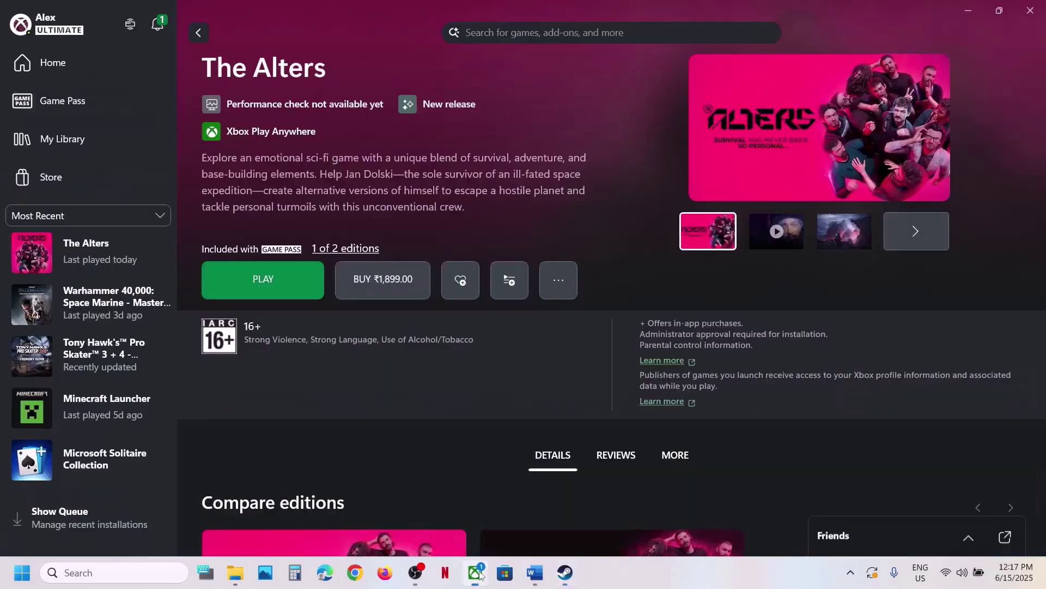
right_click(100, 248)
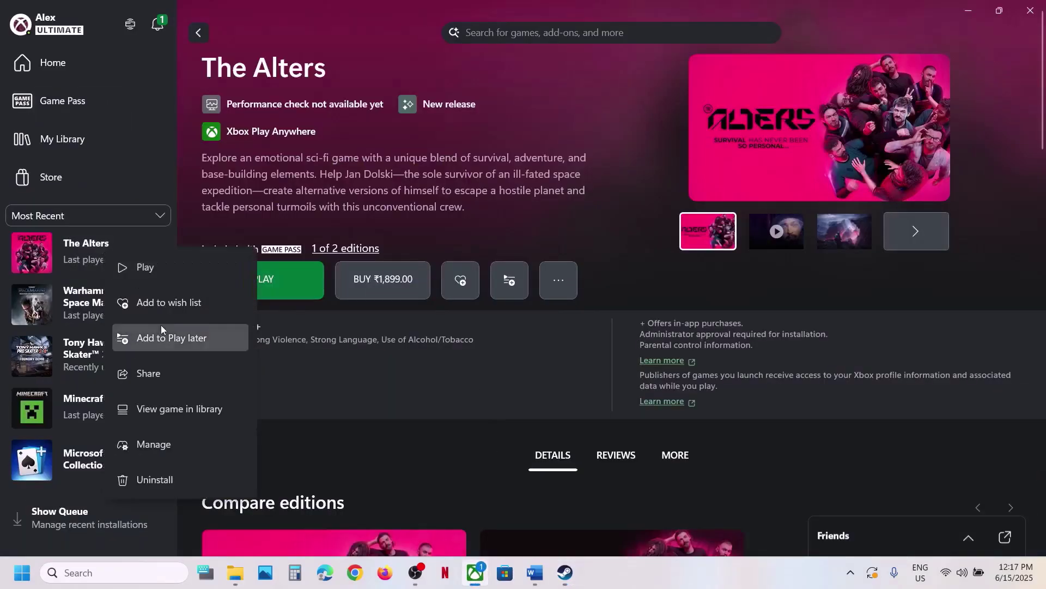
click(164, 442)
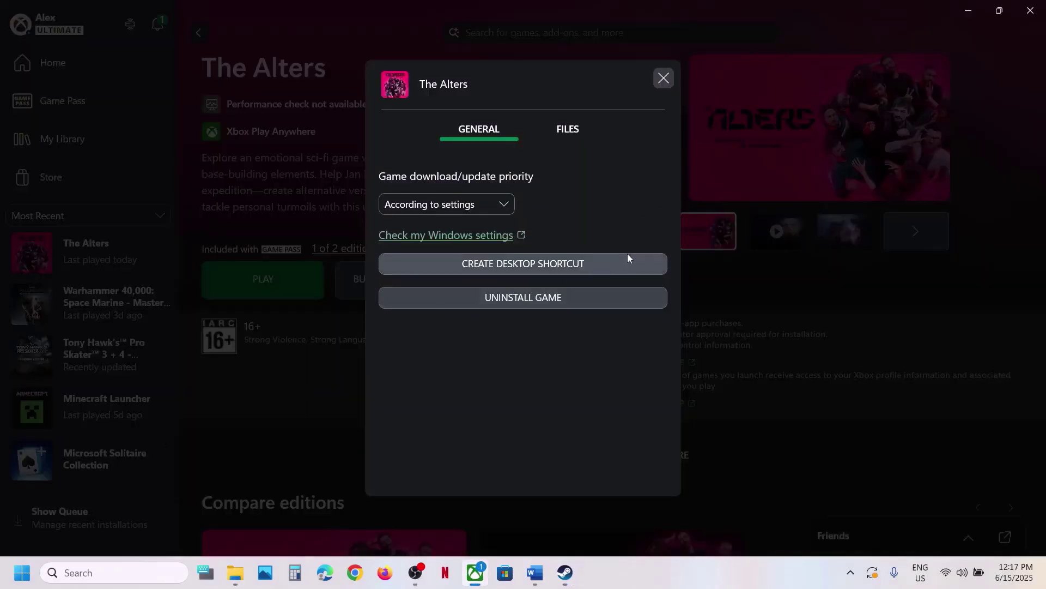
click(580, 130)
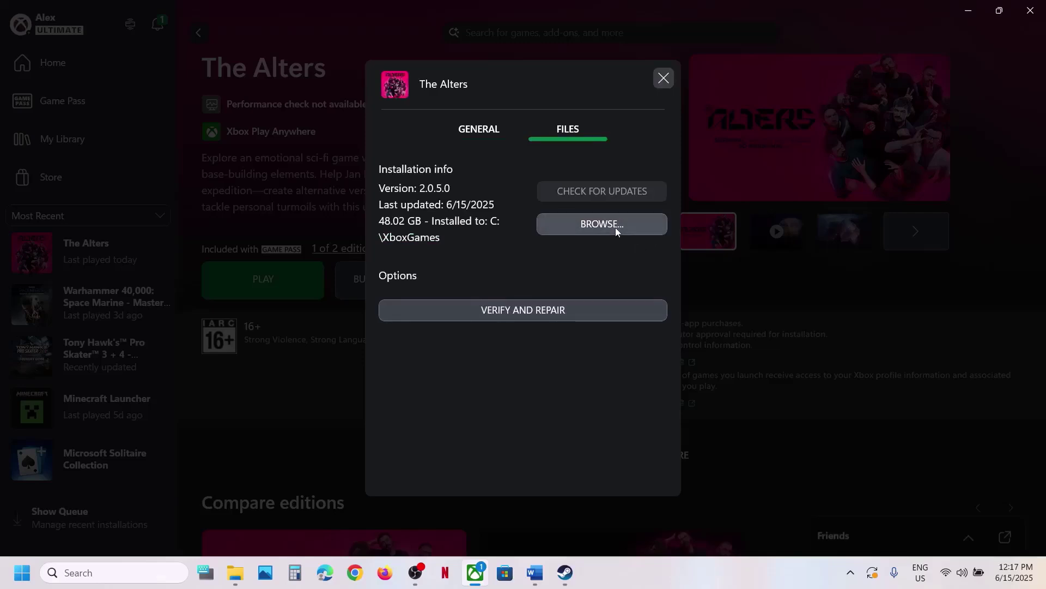
click(616, 227)
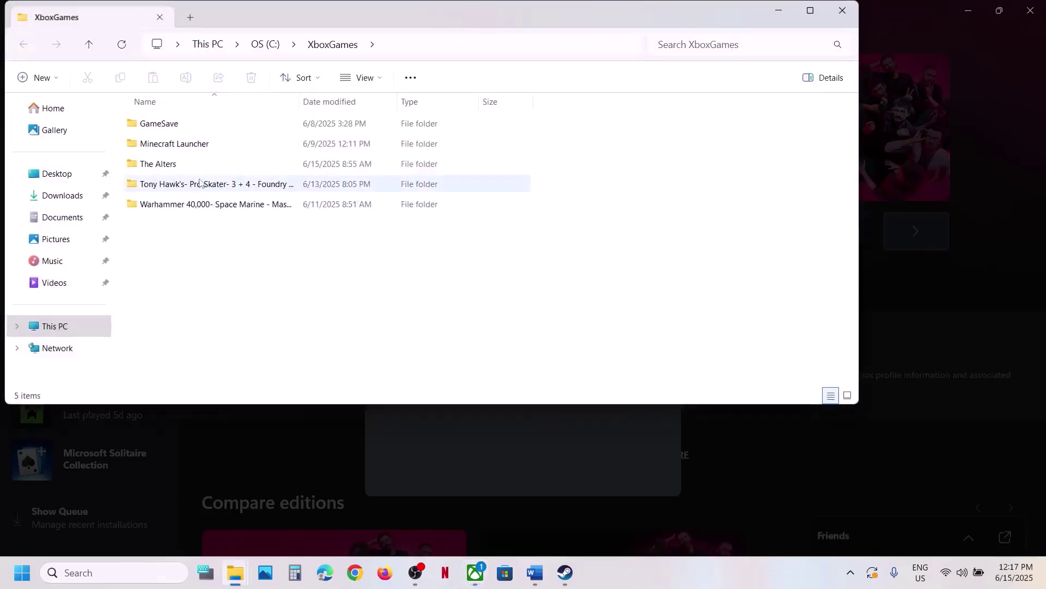
double_click(176, 164)
double_click(173, 130)
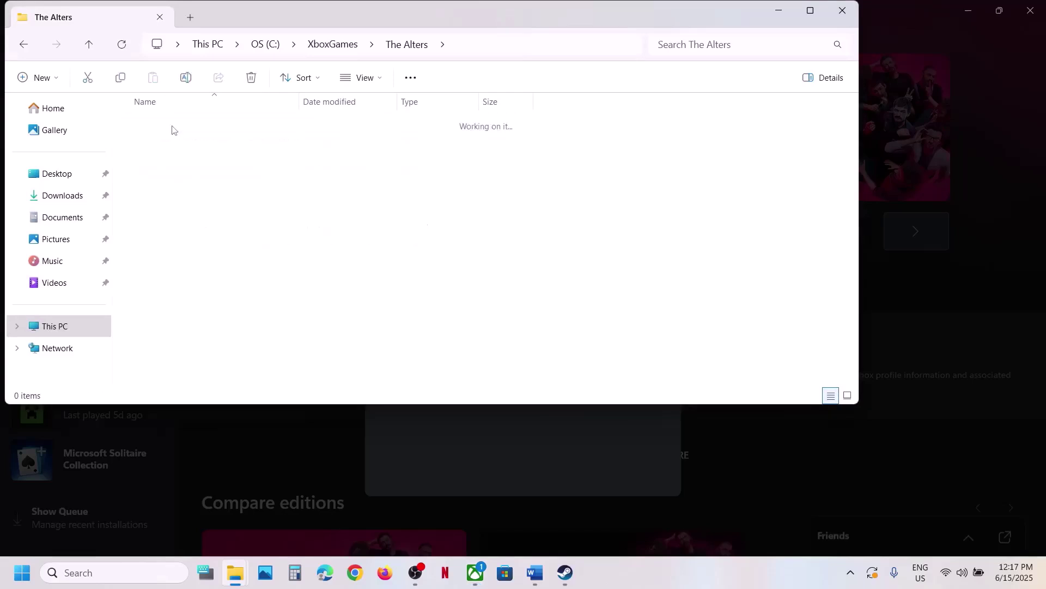
click(169, 209)
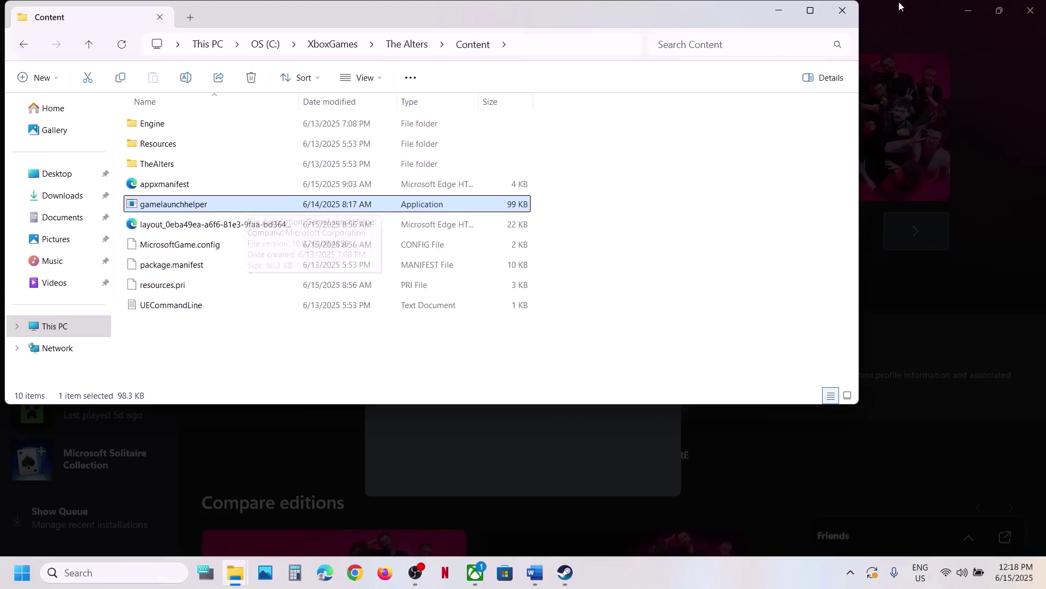
click(851, 14)
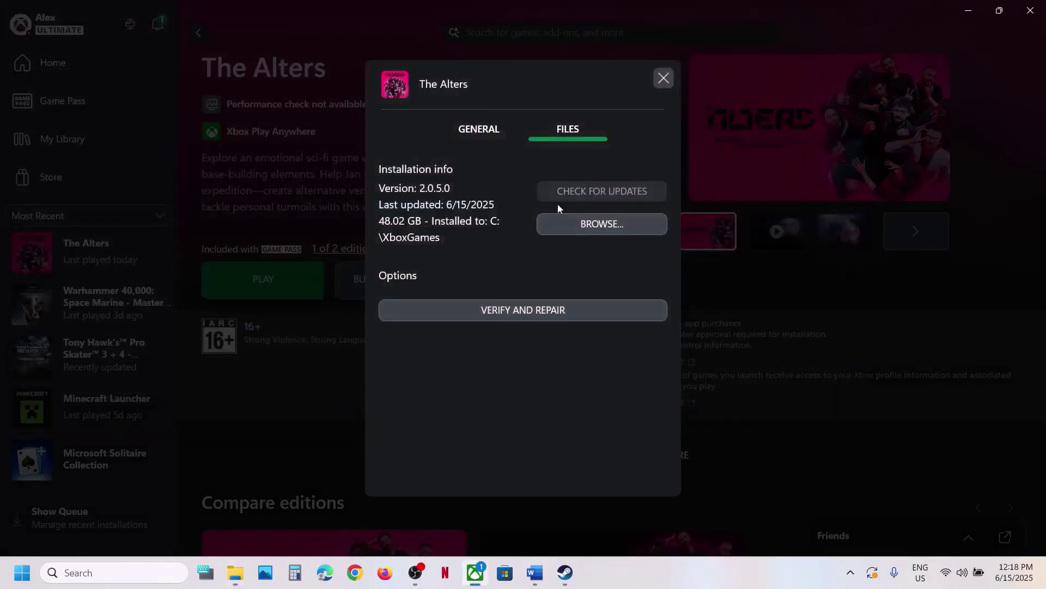
- Create a desktop shortcut for The Alters from its Xbox game management options and close the dialog
click(486, 136)
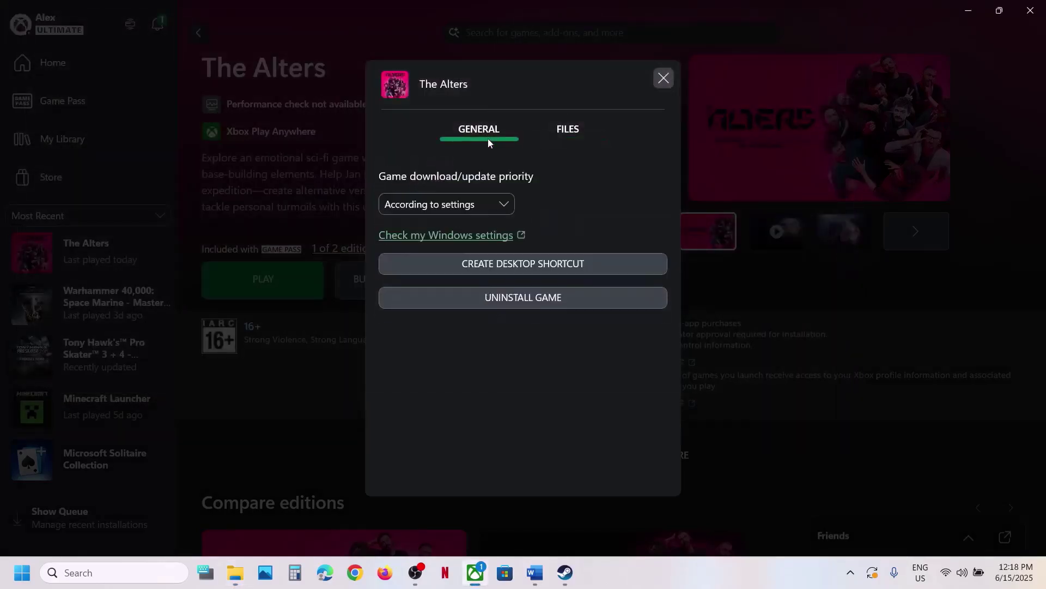
click(541, 263)
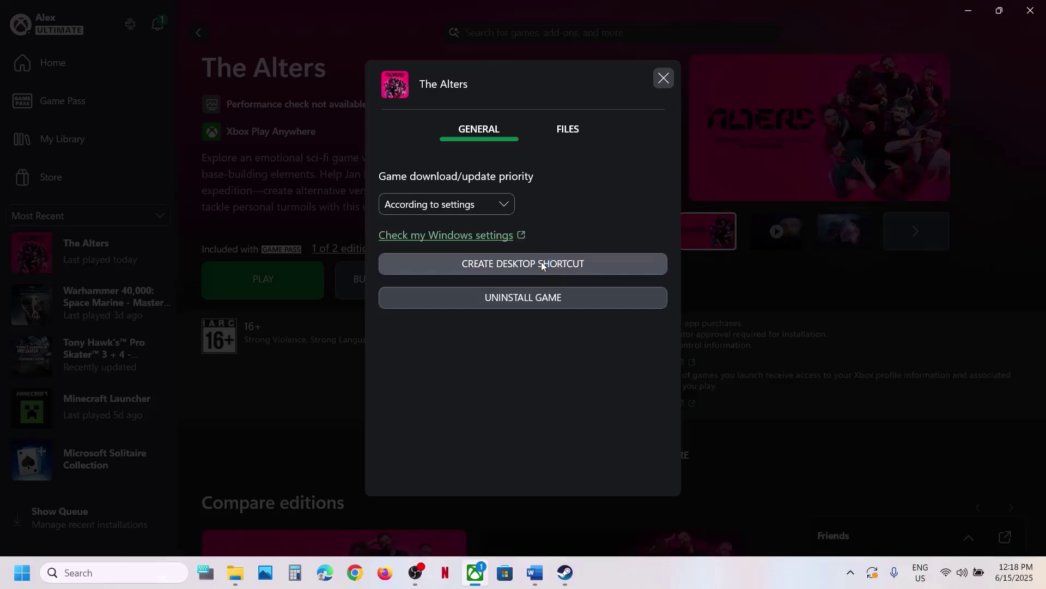
click(663, 82)
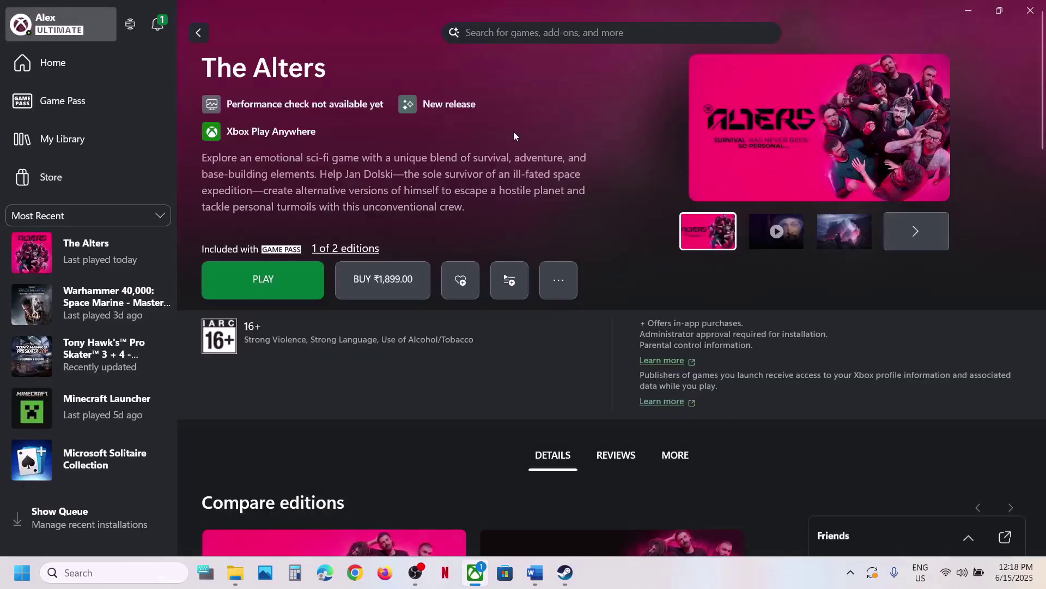
- Move The Alters shortcut to an empty area of the desktop and run it as administrator
key(super+d)
drag(77, 289, 296, 149)
right_click(296, 149)
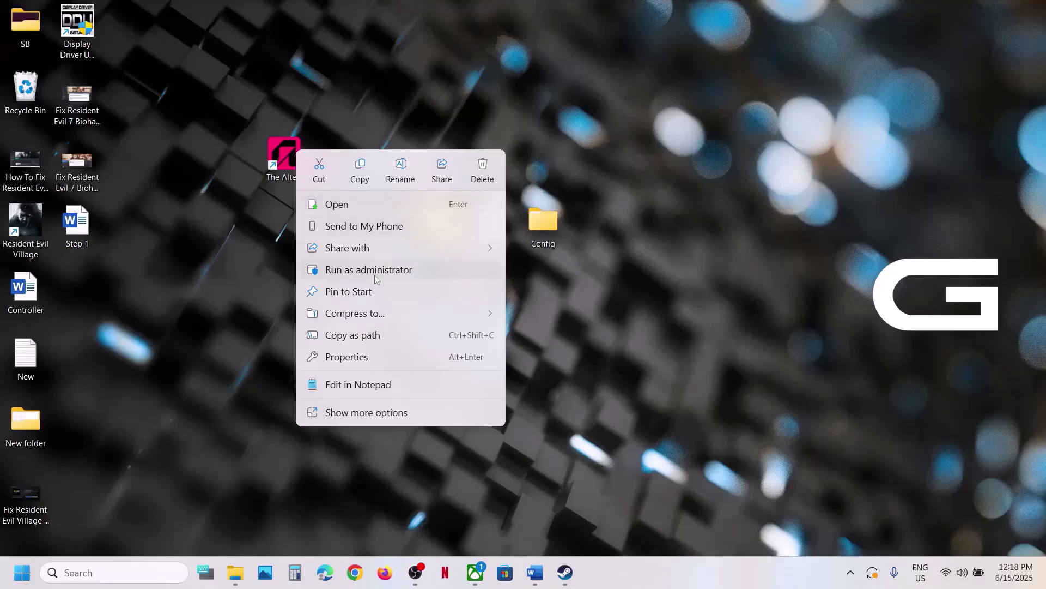
click(398, 276)
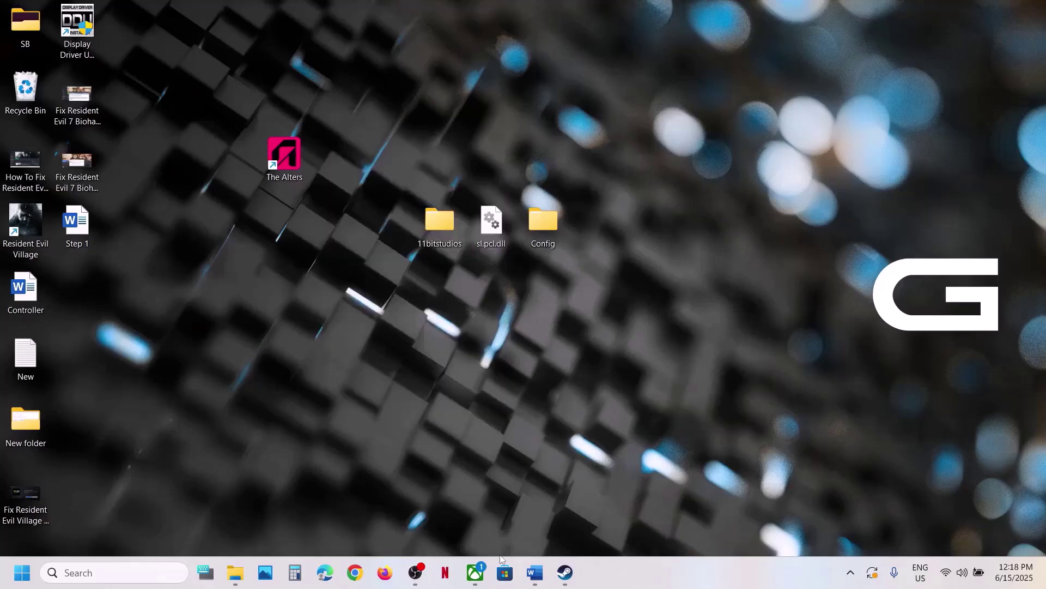
- Switch to the Word notes, highlight the Step 8 text on allowing the game exe through antivirus and firewall, and return to Steam
click(565, 572)
click(534, 572)
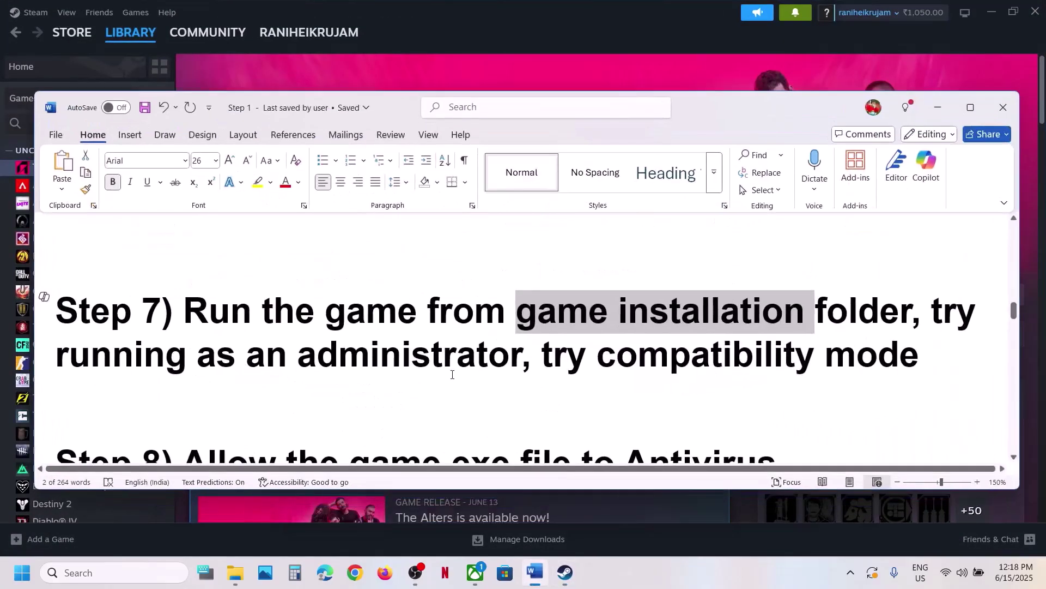
scroll(450, 373, down, 2)
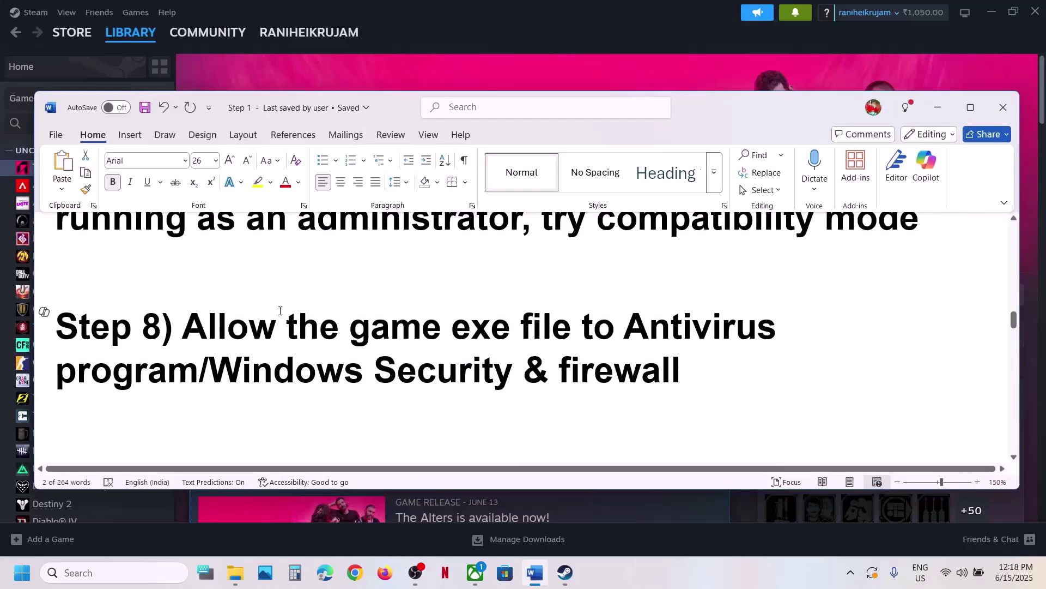
drag(280, 311, 681, 373)
click(591, 57)
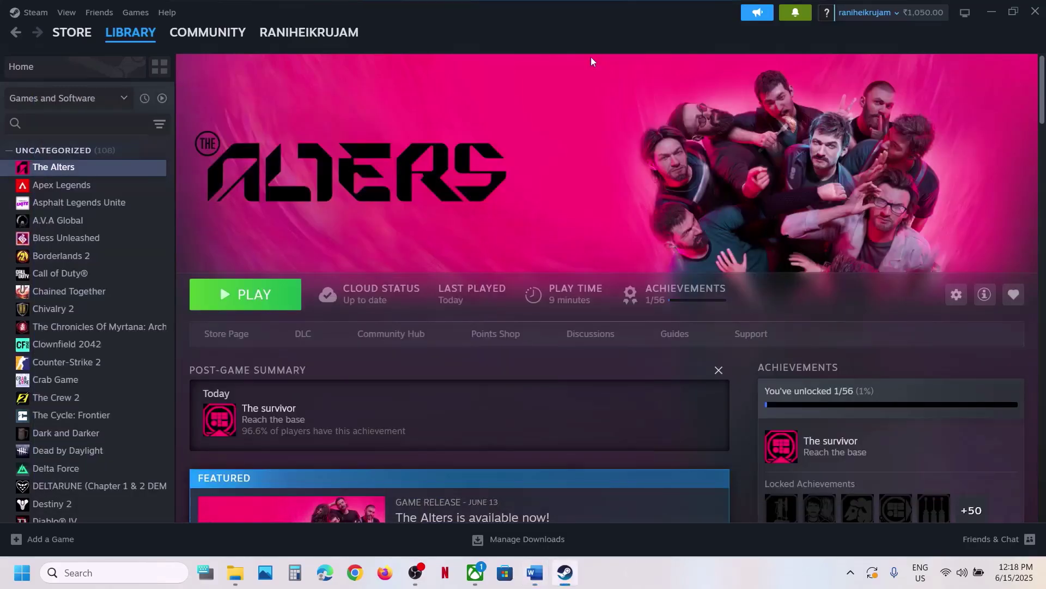
- Open the allowed apps for Controlled folder access under Windows Security's ransomware protection and approve the account control prompt
key(super+i)
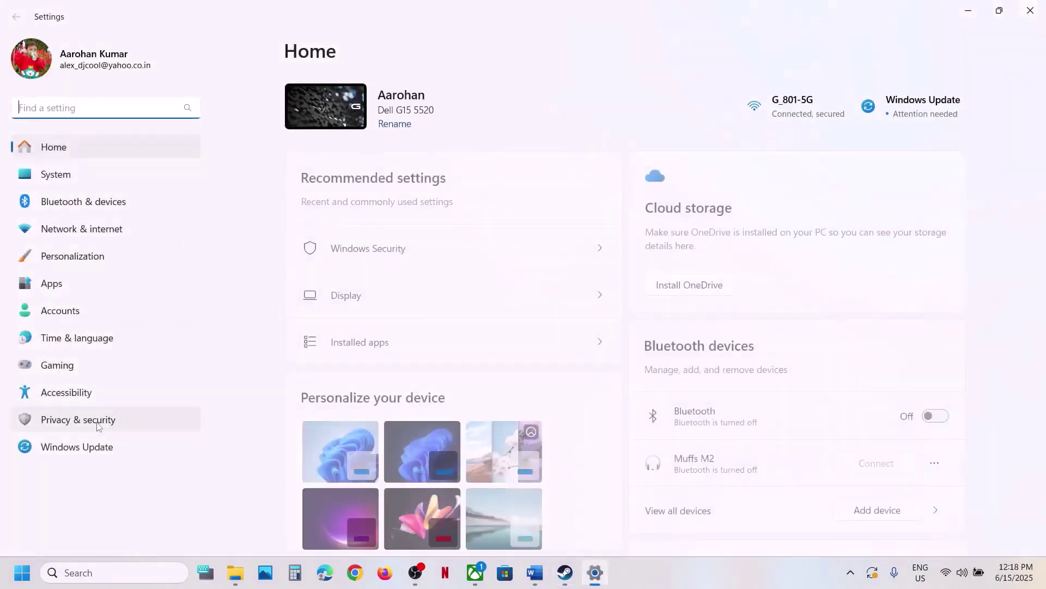
click(97, 423)
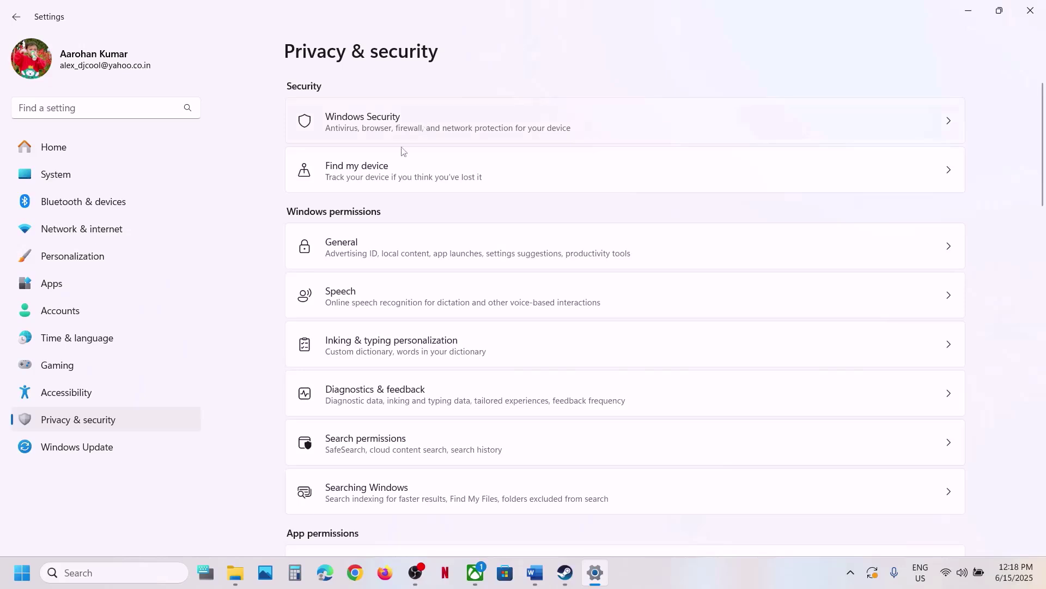
click(401, 138)
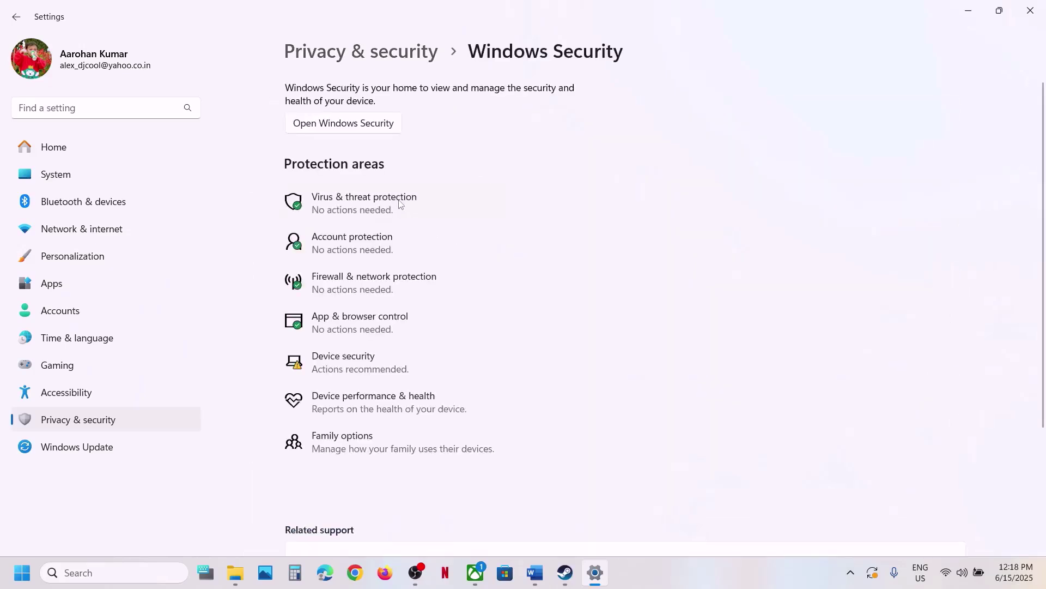
click(401, 204)
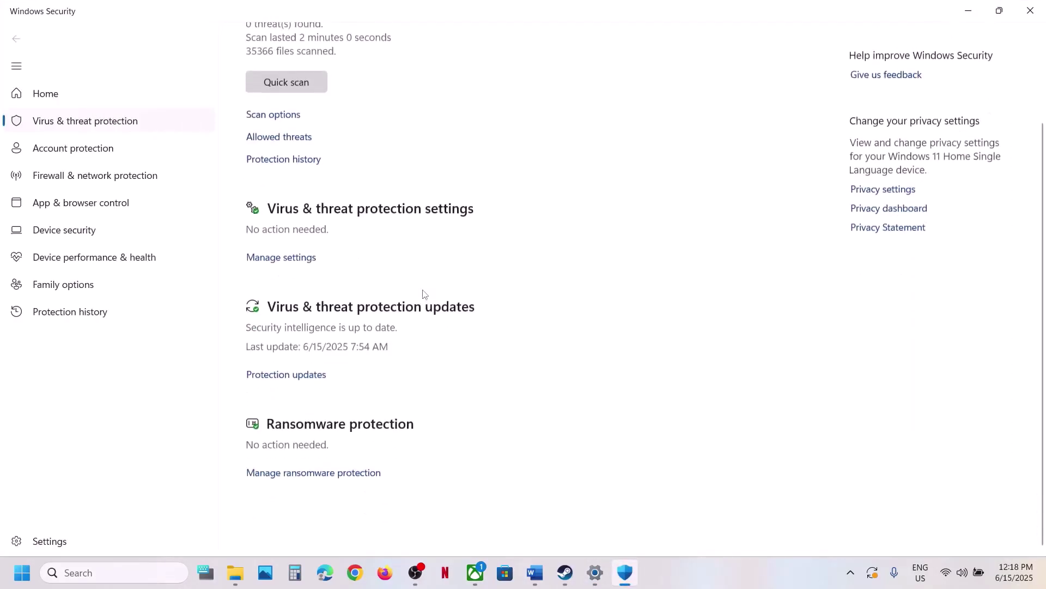
click(318, 515)
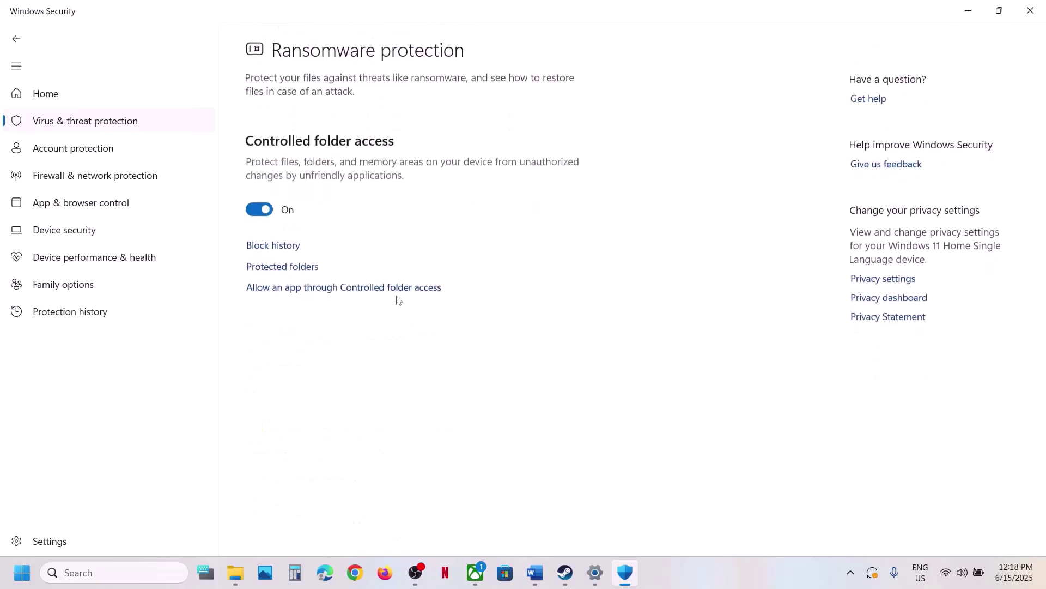
click(374, 289)
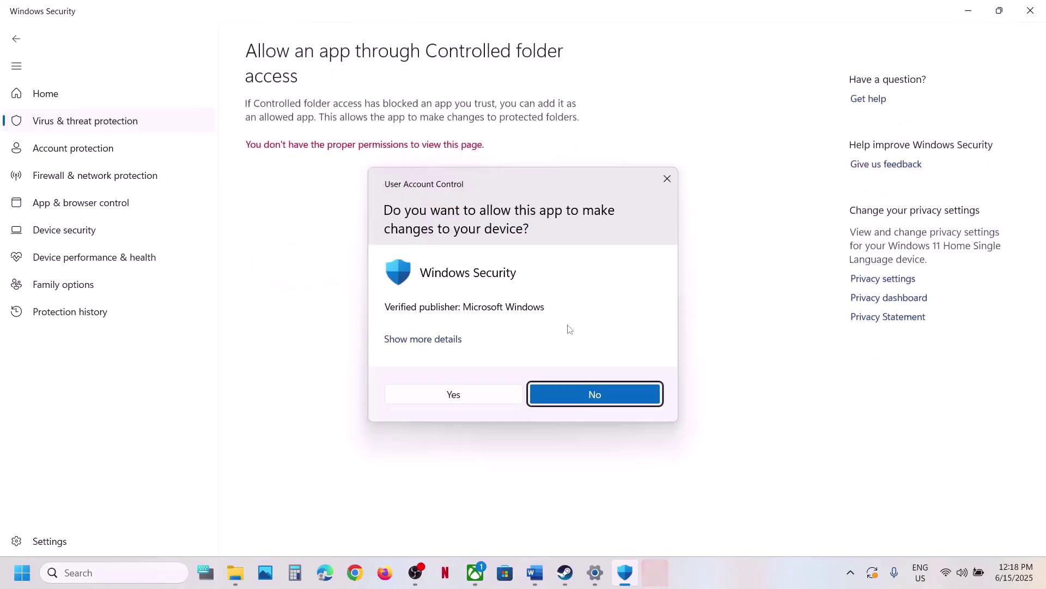
click(453, 394)
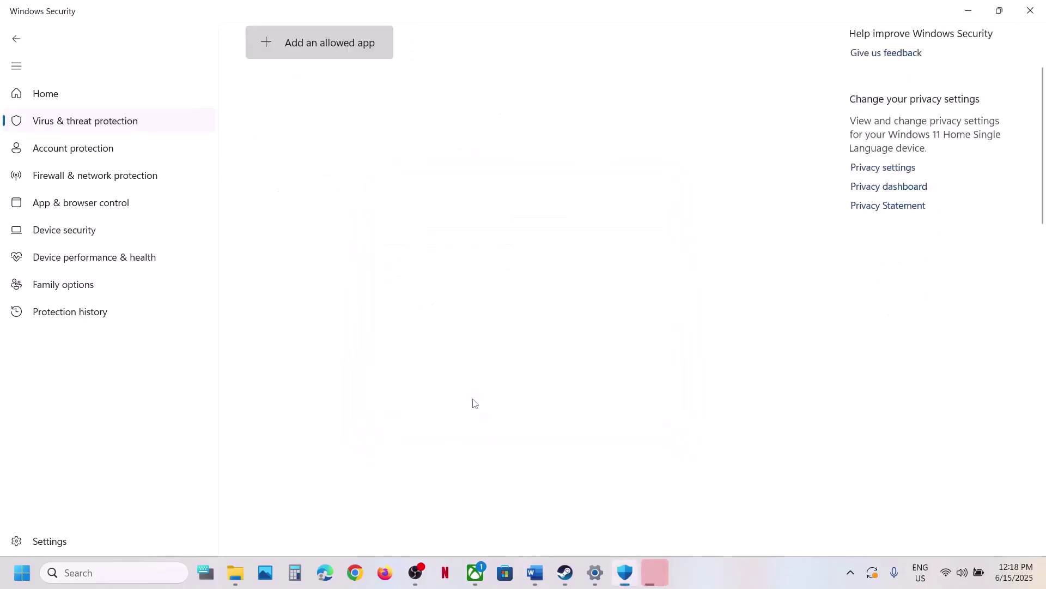
- Allow the TheAlters application from the steamapps\common\The Alters folder through Controlled folder access
click(334, 55)
click(359, 93)
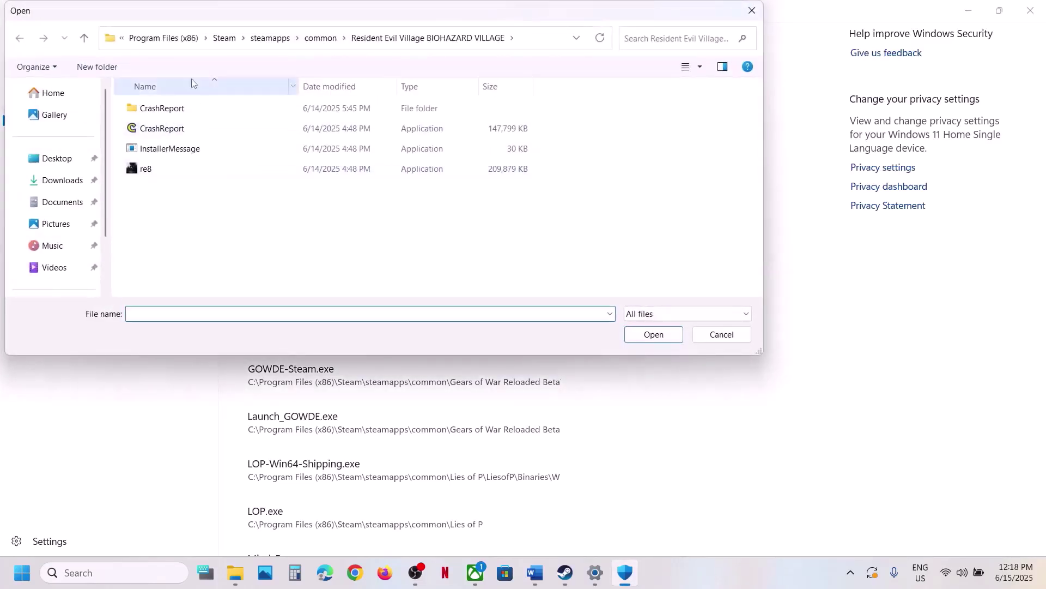
click(319, 38)
scroll(207, 250, down, 1)
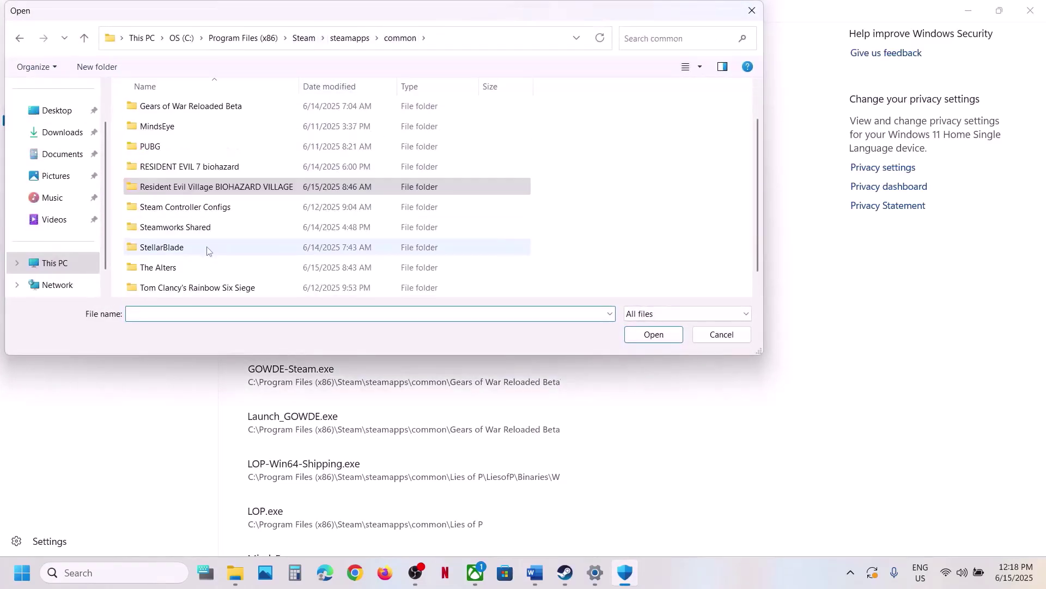
click(238, 190)
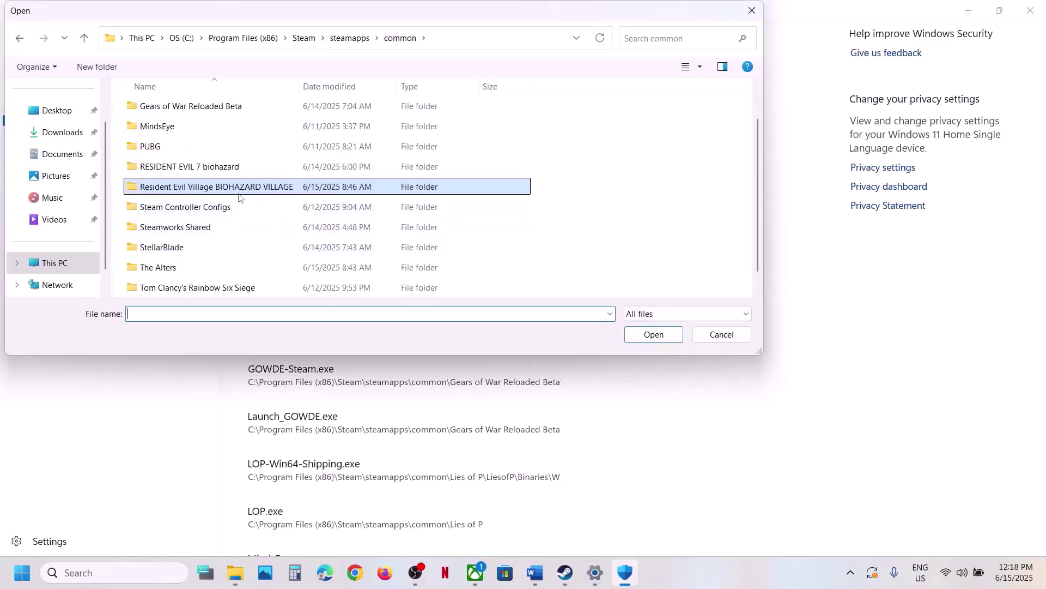
double_click(182, 270)
click(194, 154)
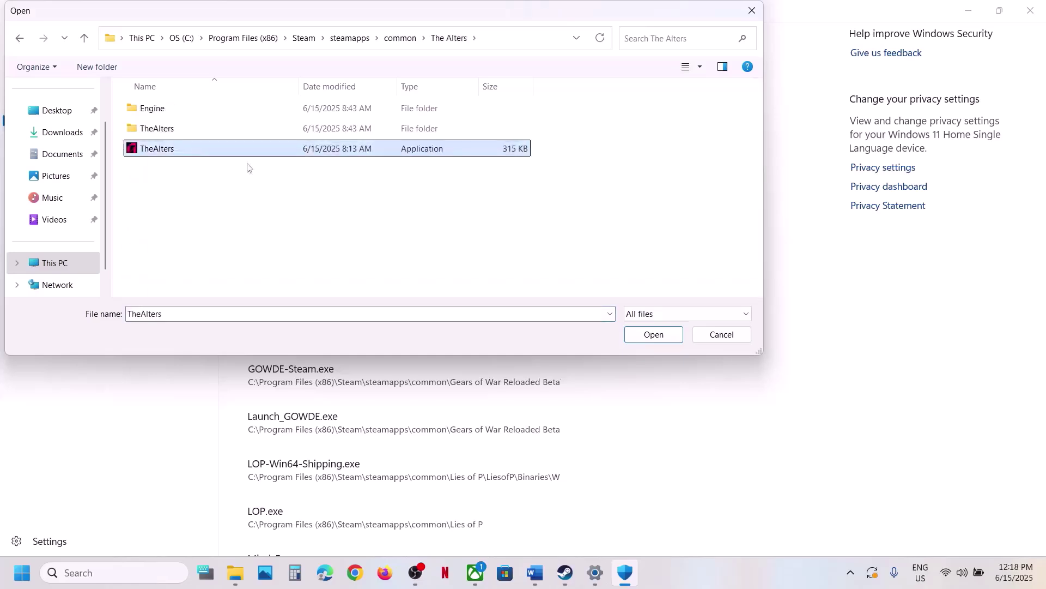
click(654, 335)
- Add TheAlters-Win64-Shipping from the TheAlters\Binaries\Win64 folder to the apps allowed through Controlled folder access
click(335, 44)
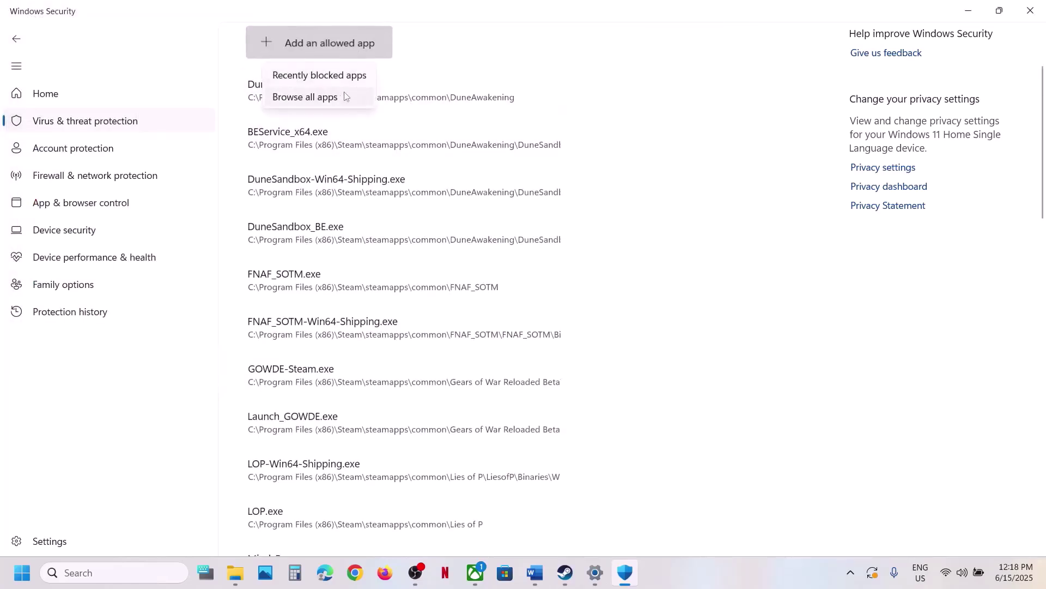
click(343, 97)
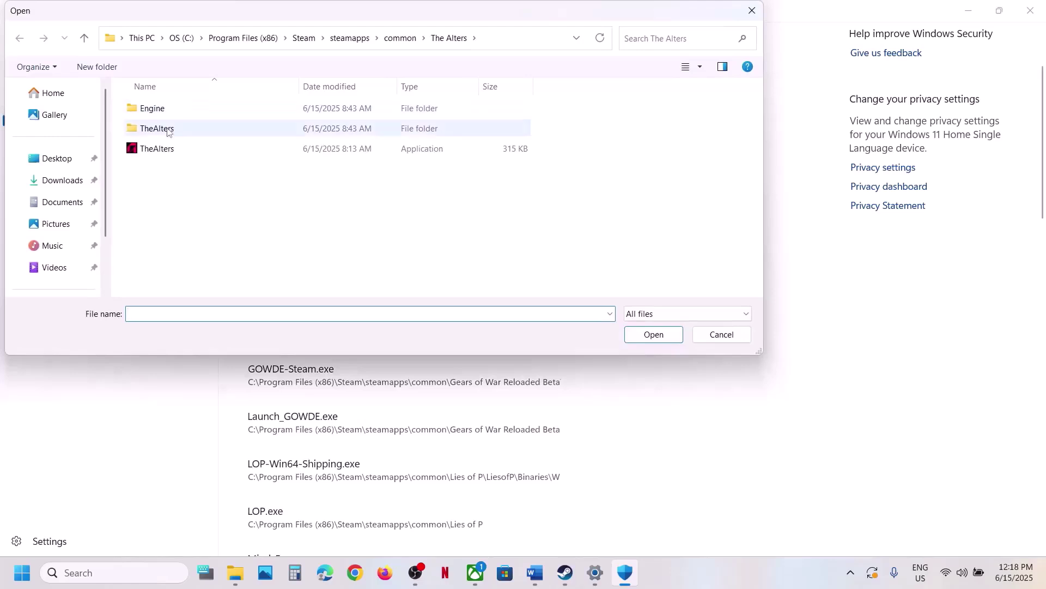
click(167, 132)
double_click(166, 132)
double_click(158, 108)
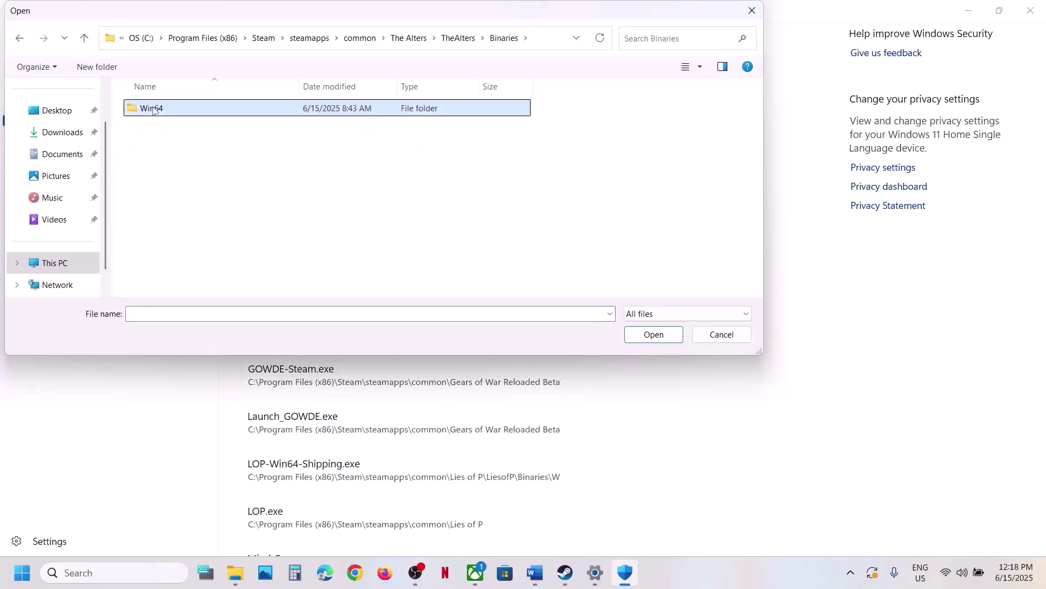
double_click(158, 108)
click(217, 131)
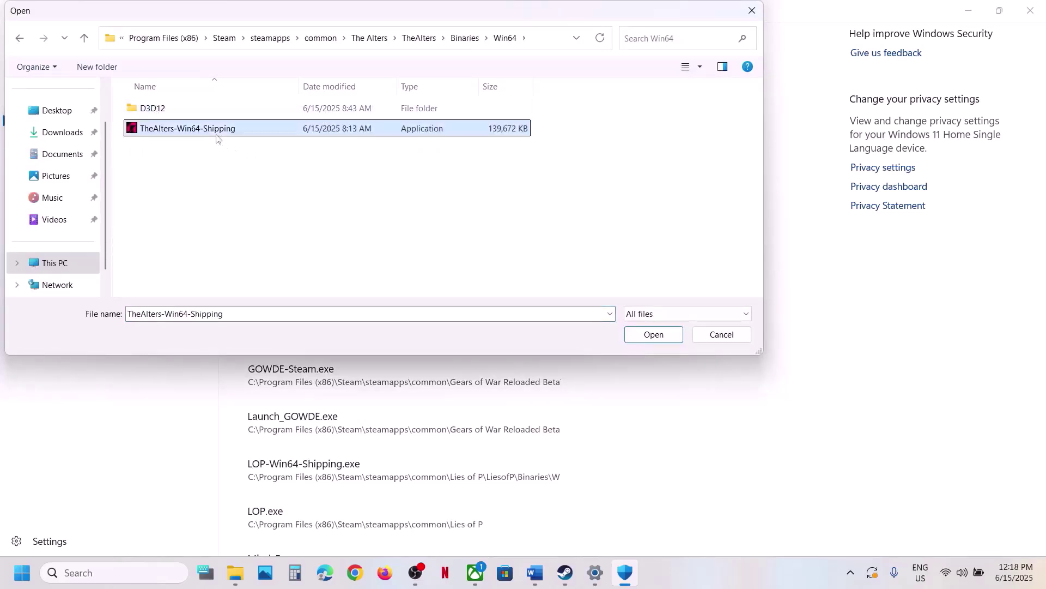
click(654, 334)
- Open the Windows Defender Firewall allowed apps list from Control Panel and unlock it for changes
click(123, 572)
text(control)
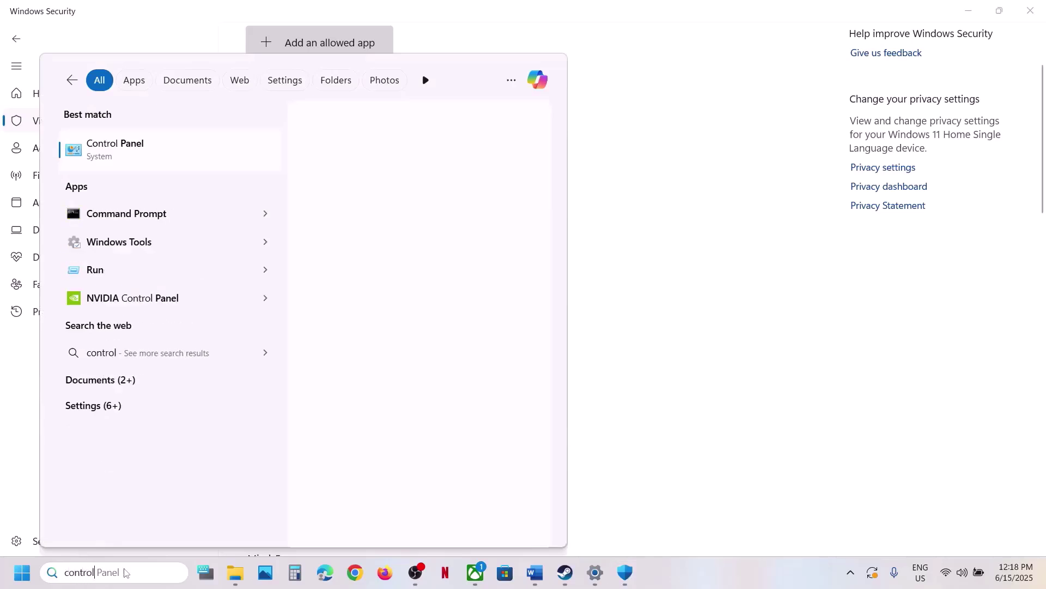
key(Return)
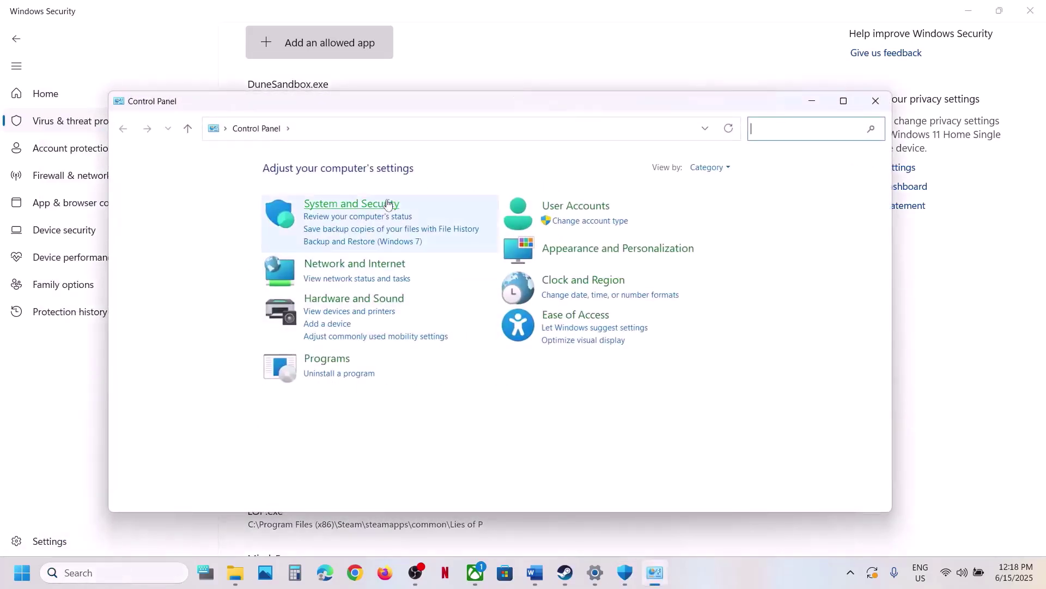
click(376, 205)
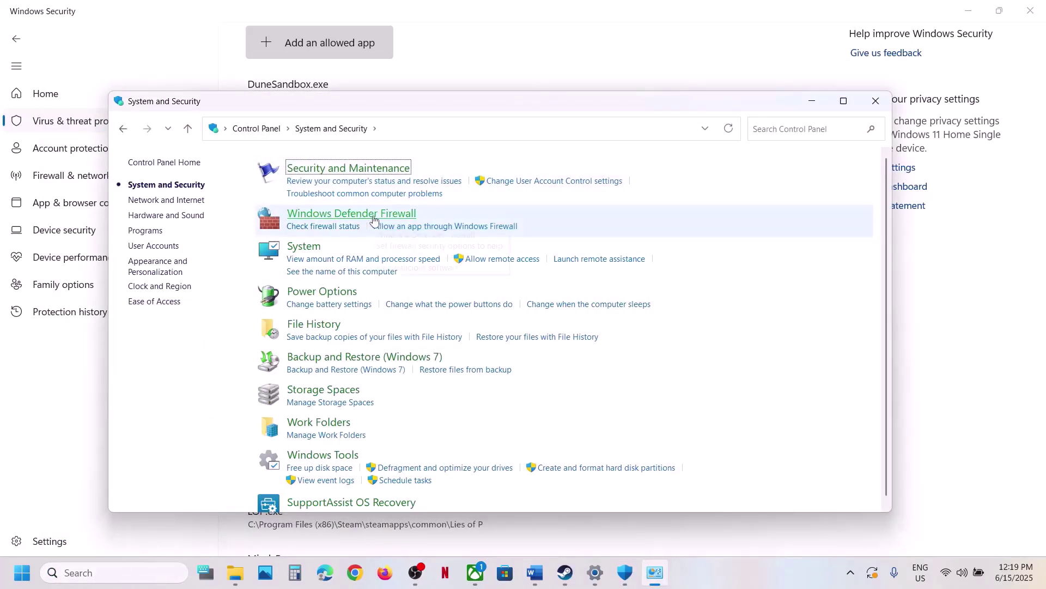
click(381, 216)
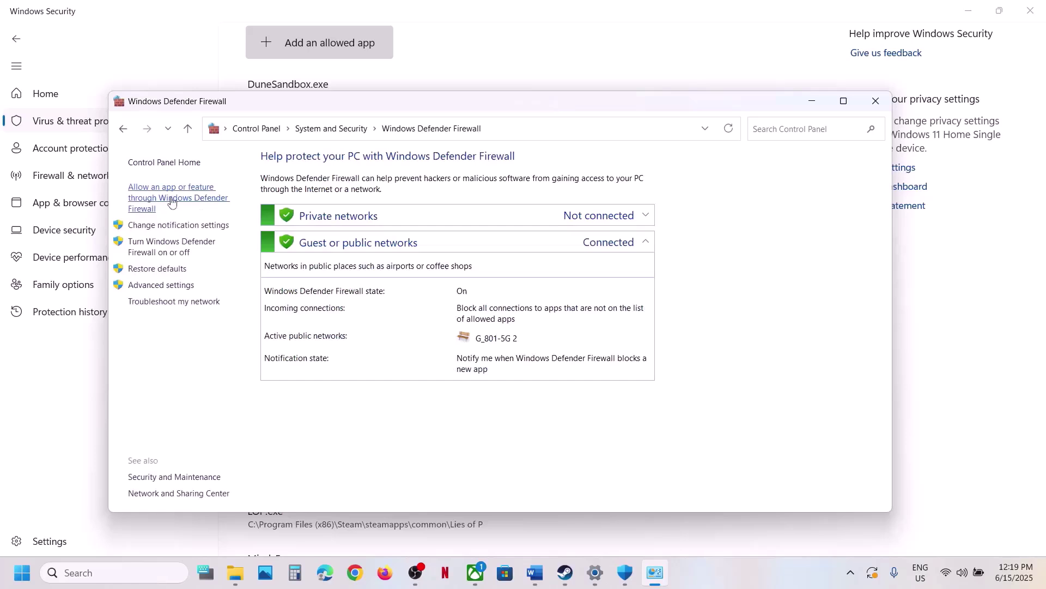
click(192, 203)
click(662, 201)
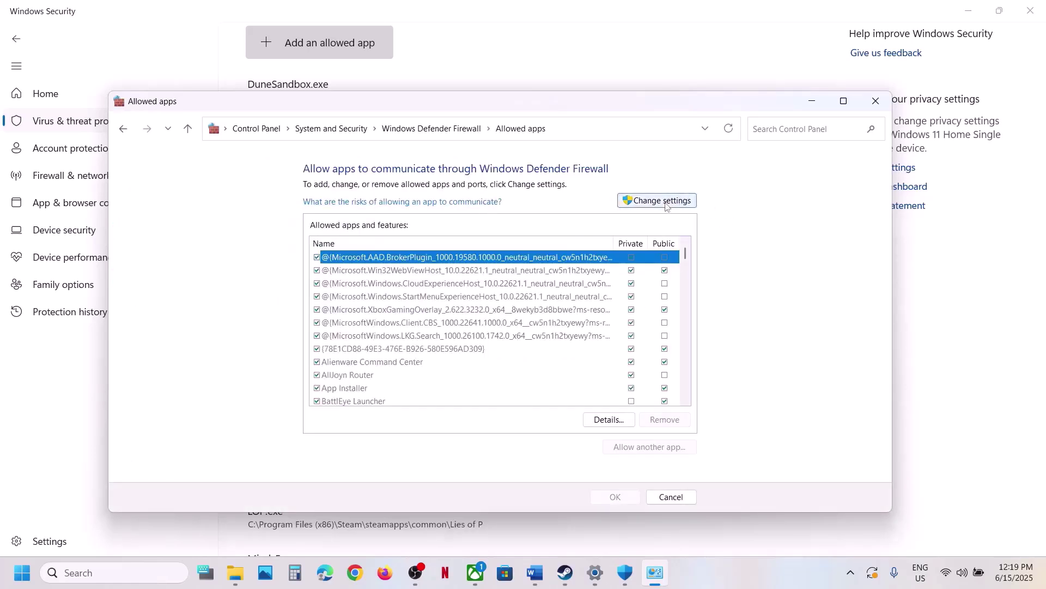
- Try to allow the TheAlters application from the steamapps\common\The Alters folder through Windows Defender Firewall
click(650, 447)
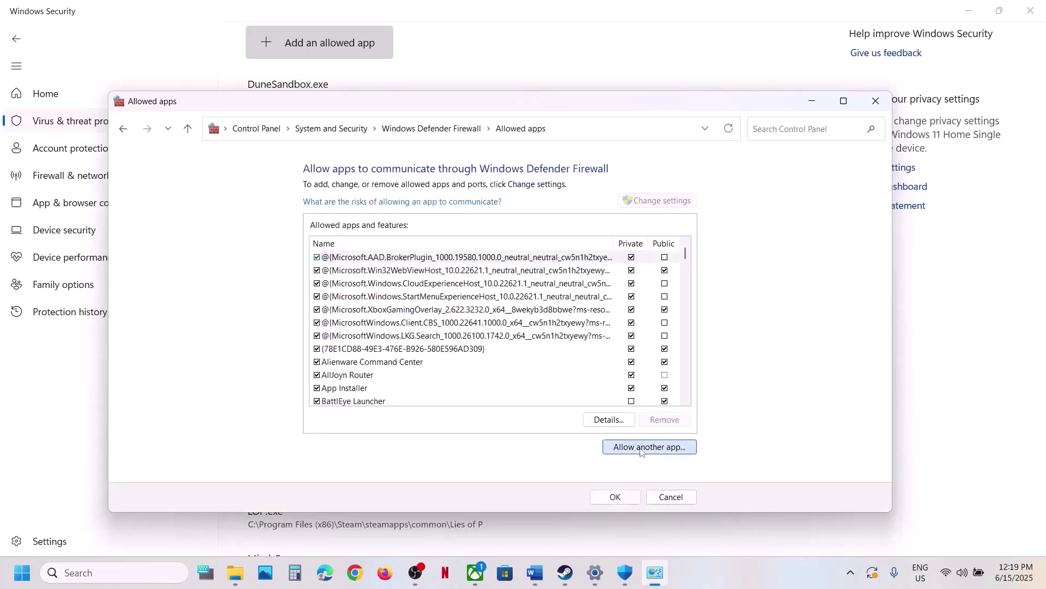
click(591, 375)
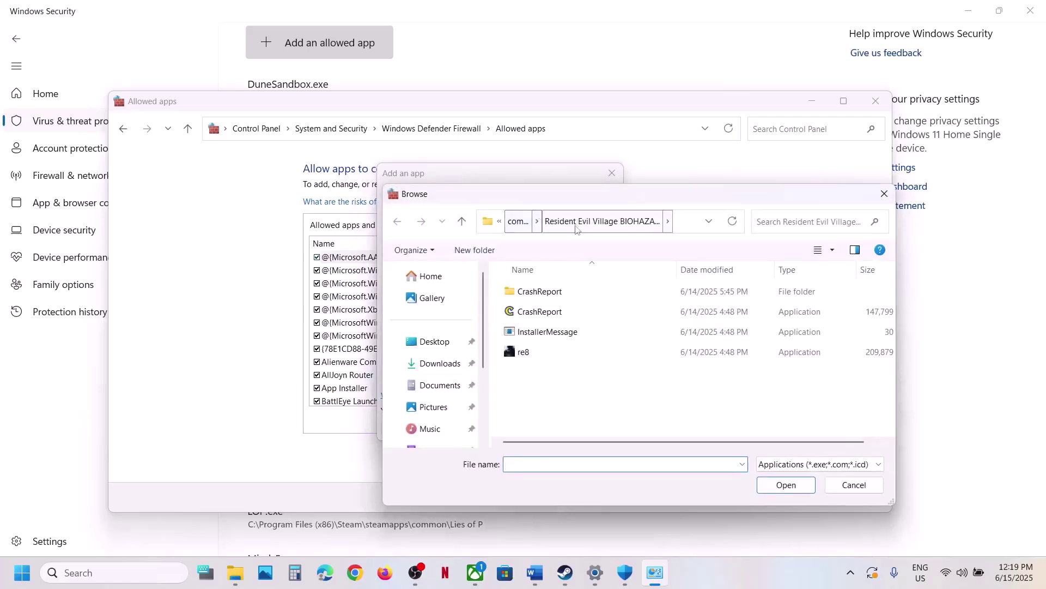
click(518, 223)
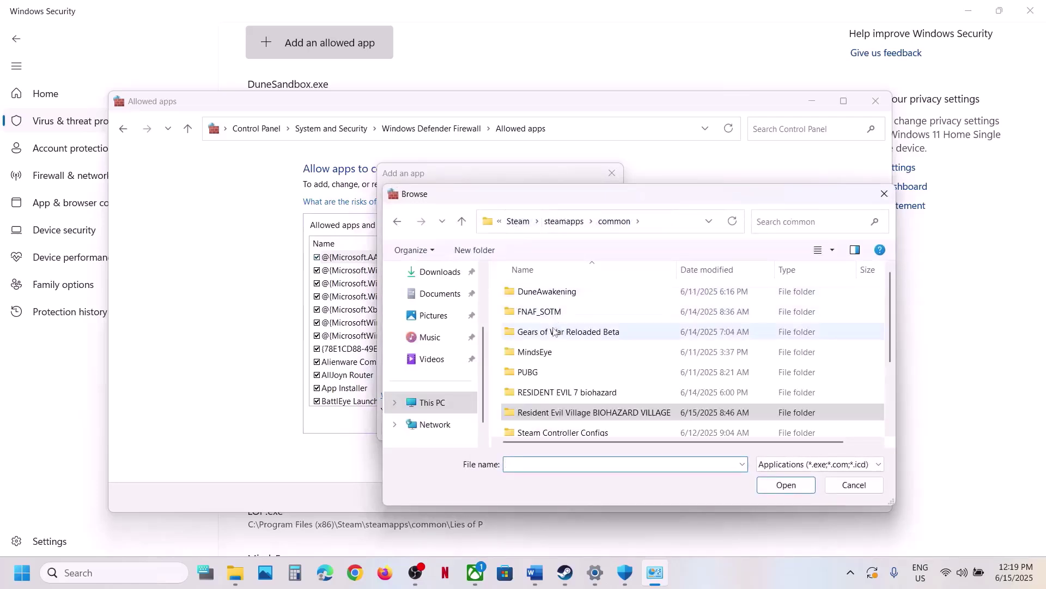
scroll(556, 364, down, 2)
double_click(551, 389)
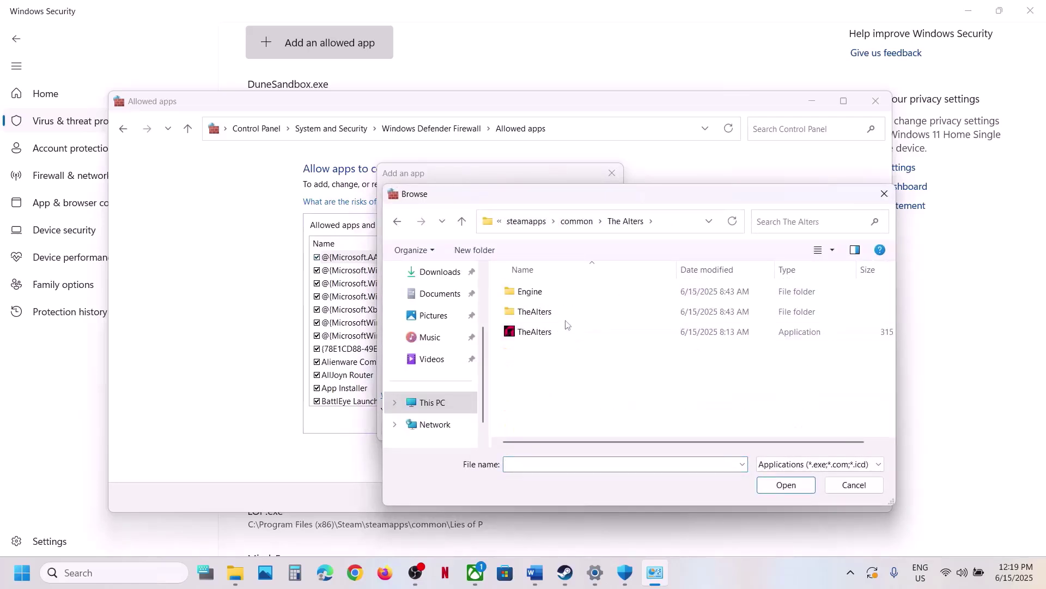
click(552, 330)
click(781, 485)
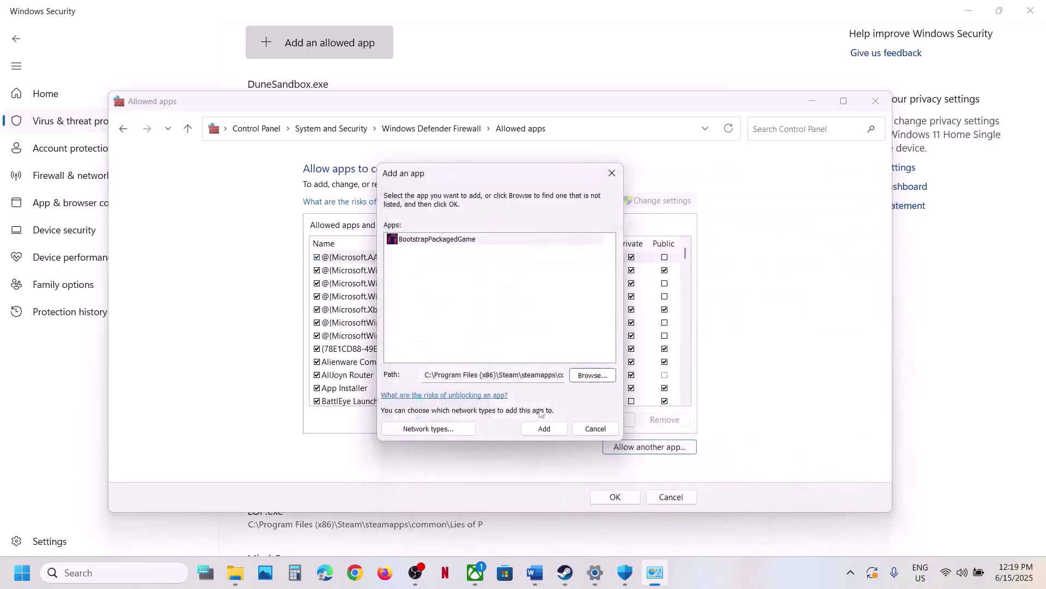
click(544, 428)
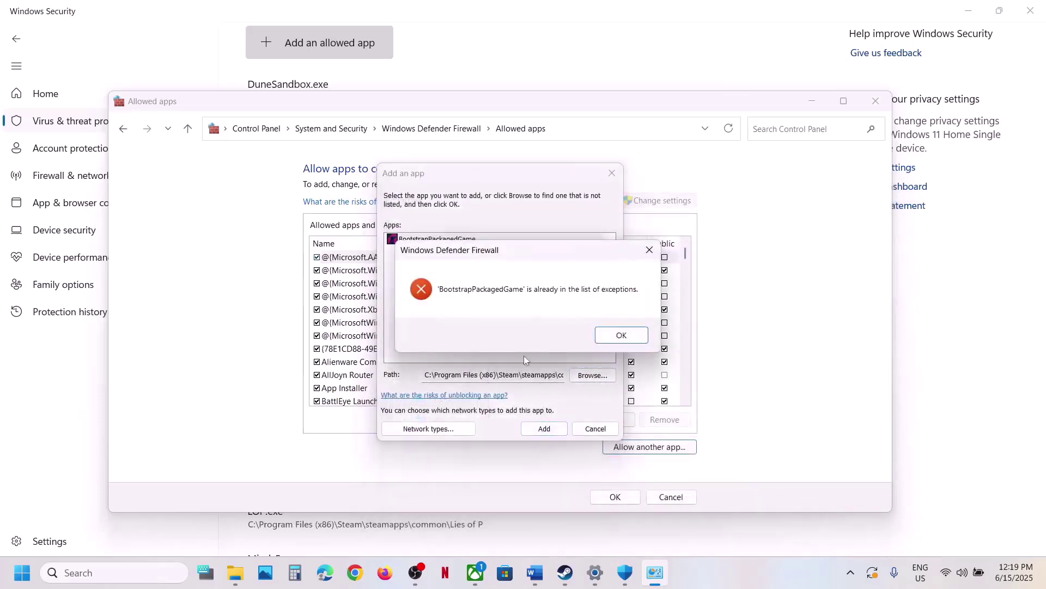
click(627, 336)
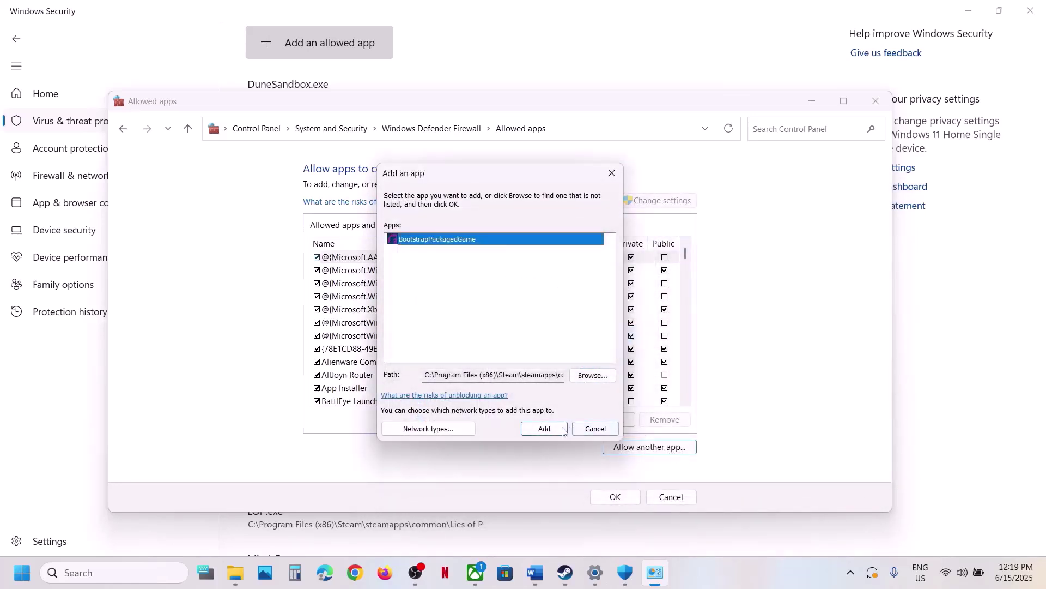
click(563, 431)
click(621, 330)
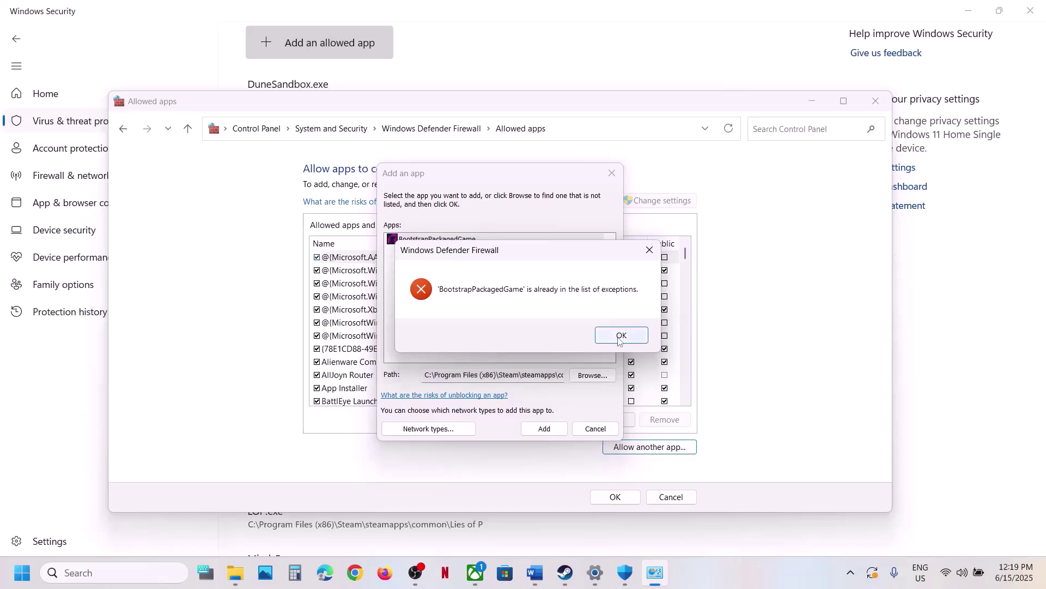
- Allow TheAlters-Win64-Shipping from the TheAlters\Binaries\Win64 folder through Windows Defender Firewall and save the allowed apps list
click(594, 375)
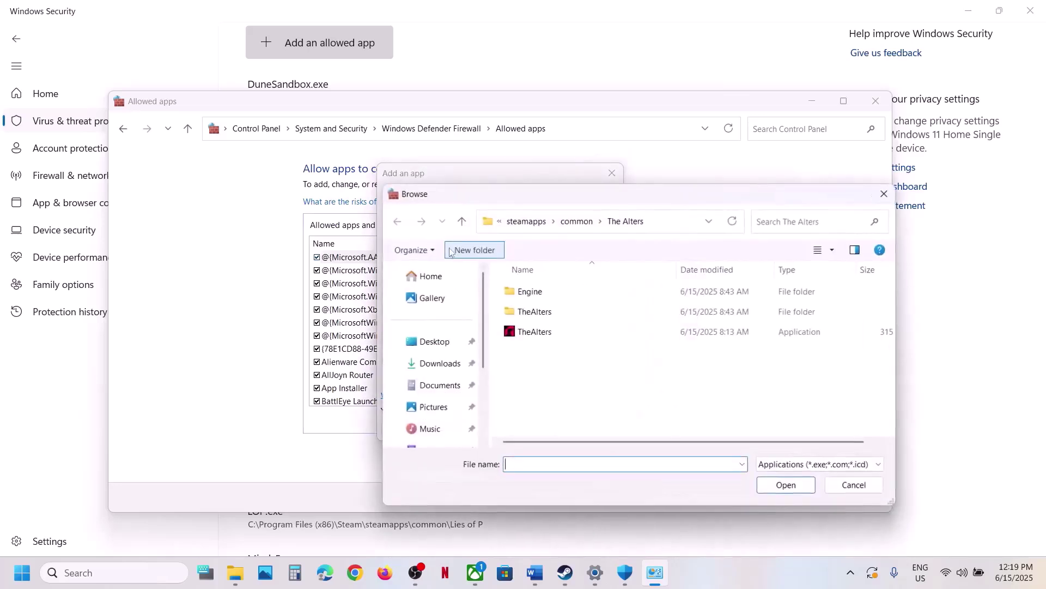
double_click(535, 308)
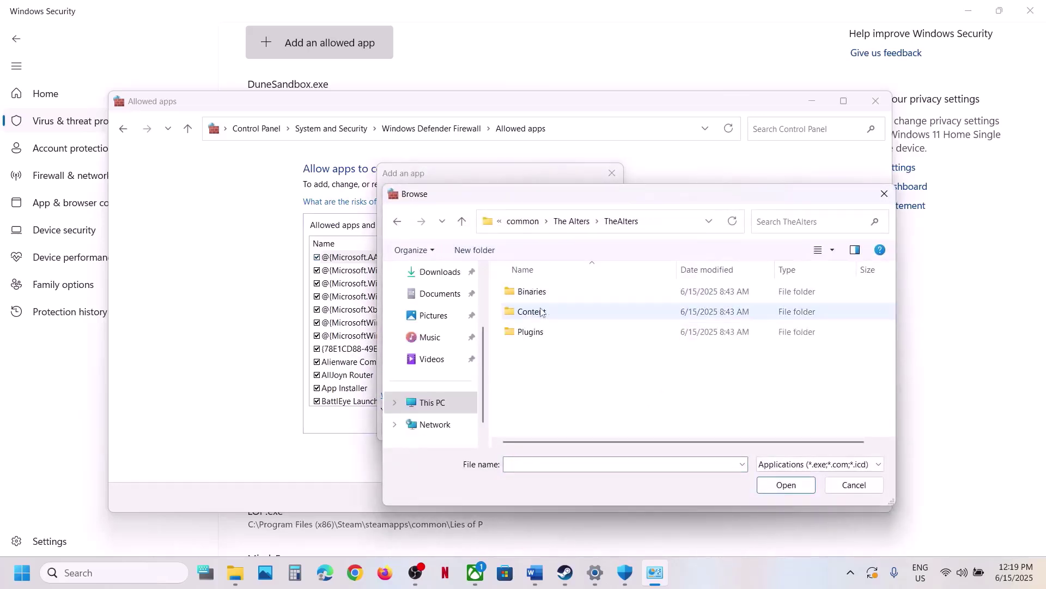
double_click(537, 294)
double_click(539, 297)
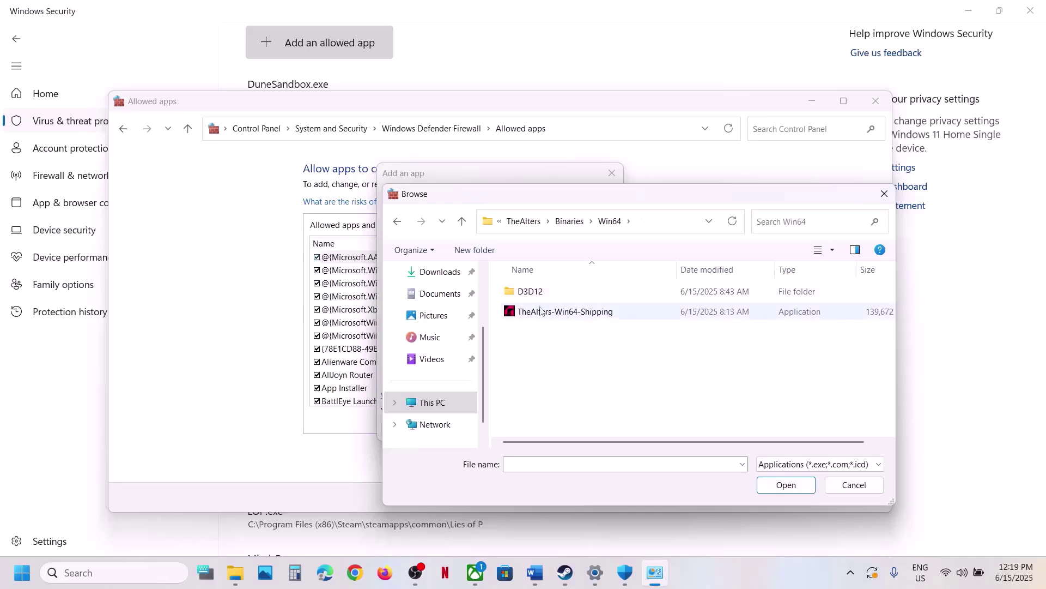
click(557, 312)
click(786, 485)
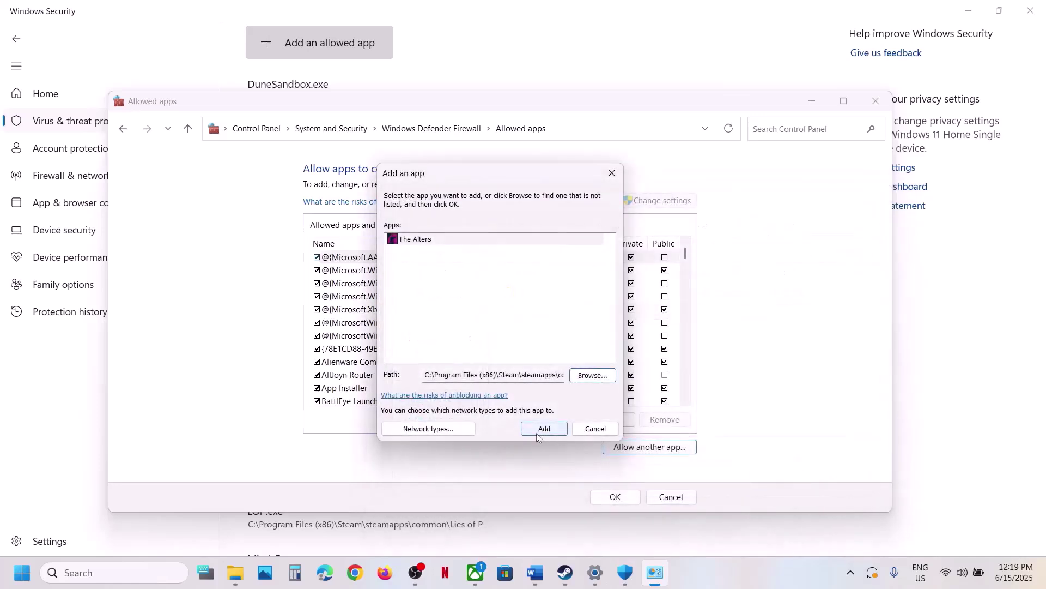
click(538, 429)
click(361, 389)
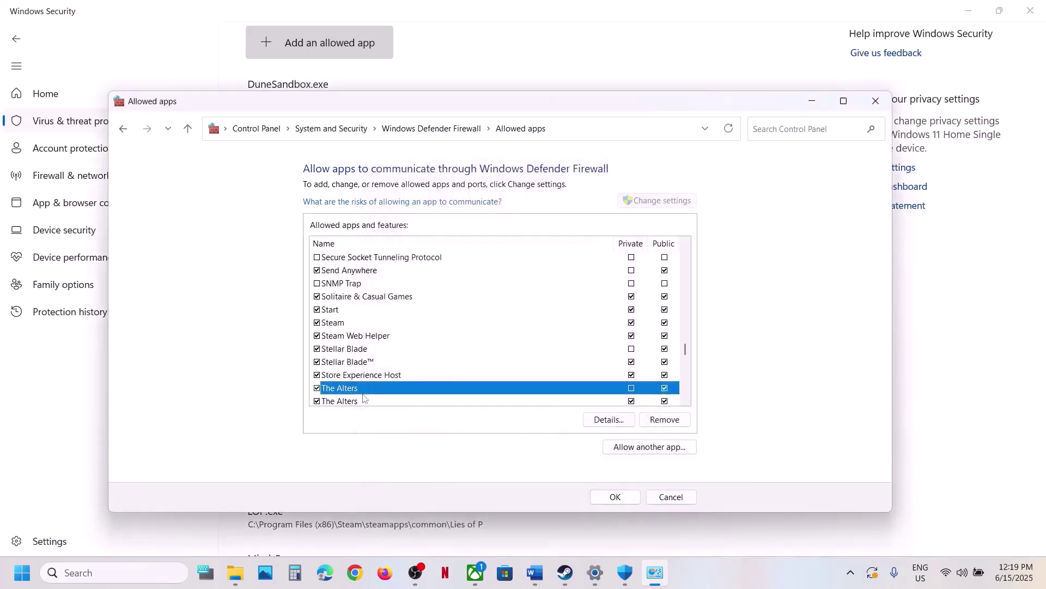
click(627, 494)
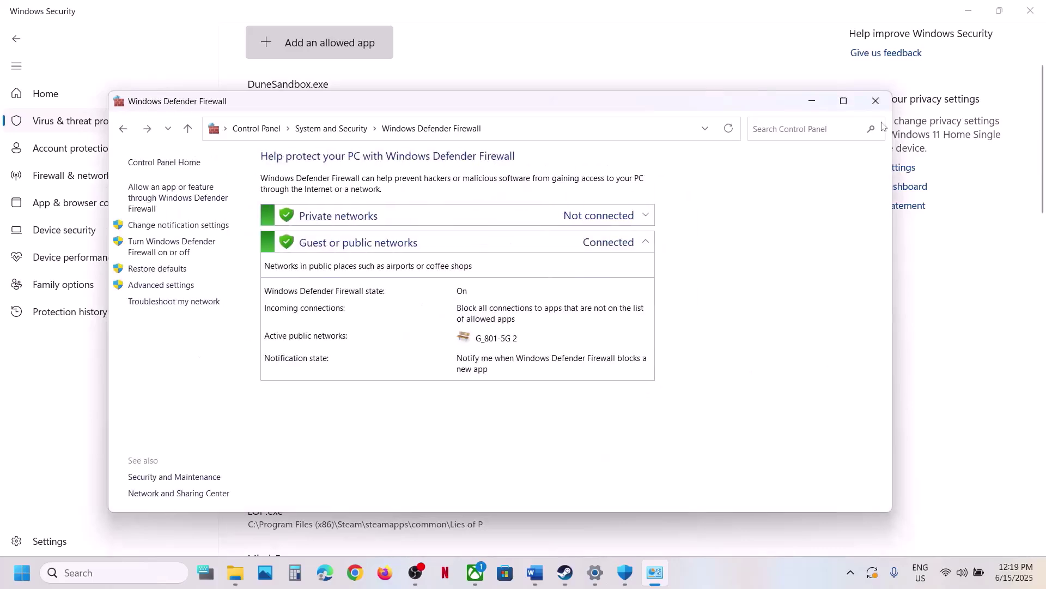
- Close the Windows Defender Firewall, Windows Security and Settings windows to return to Steam
click(876, 101)
click(1030, 16)
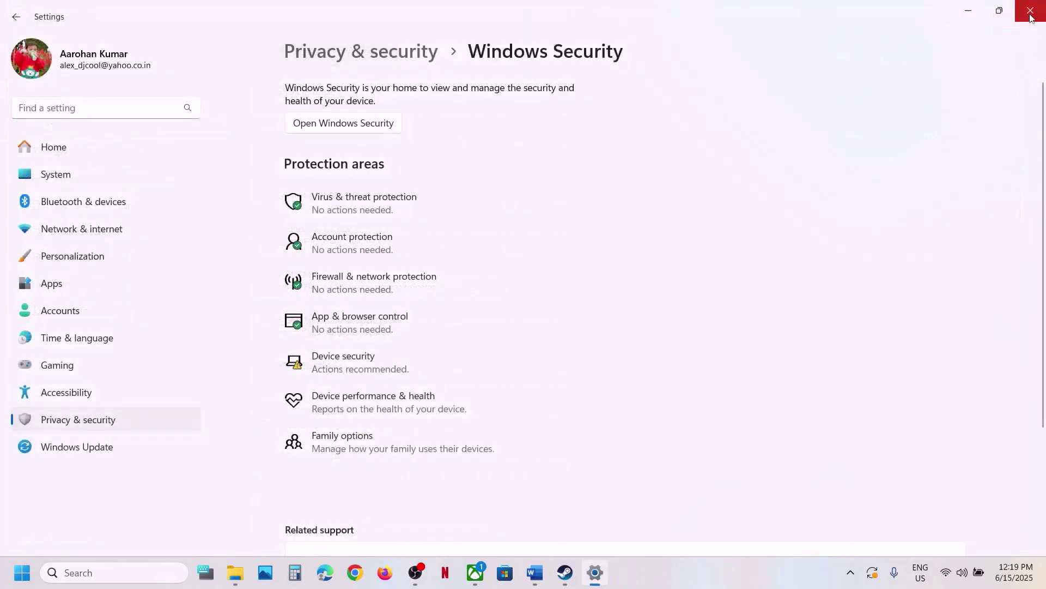
click(1031, 17)
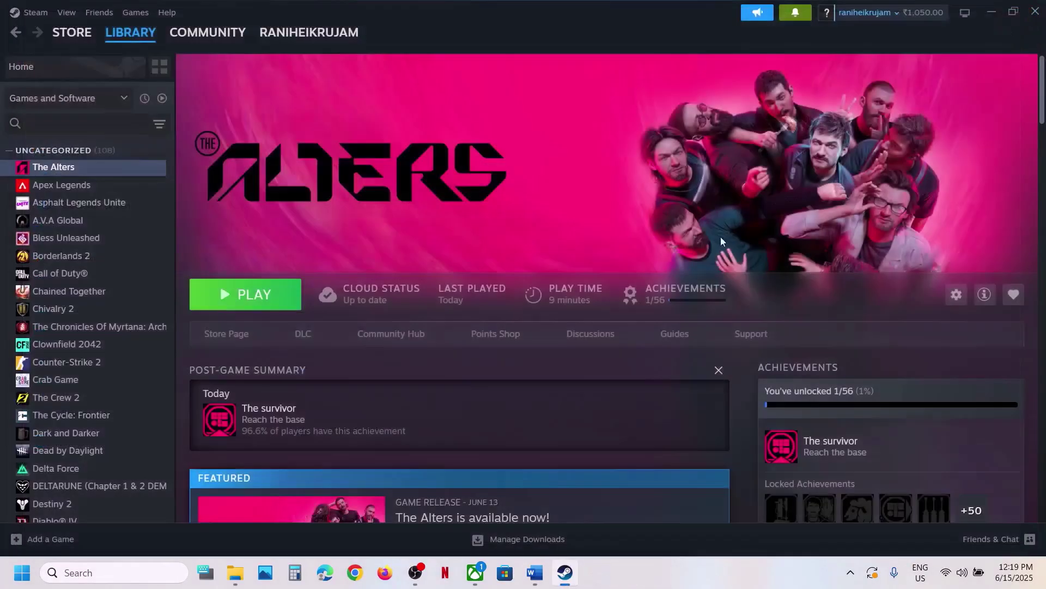
- Switch to the Word notes, read the Step 9 heading on verifying the game files, and return to Steam
click(535, 572)
scroll(468, 376, down, 3)
scroll(467, 376, up, 1)
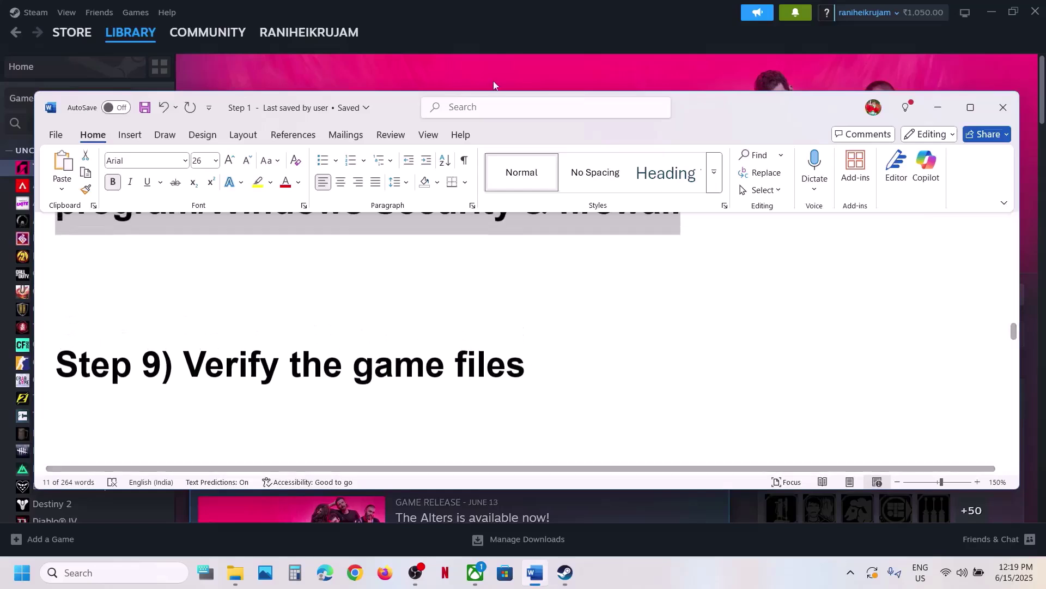
click(492, 80)
- View the file integrity verification option among The Alters' installed files properties in Steam, and close the properties
right_click(114, 163)
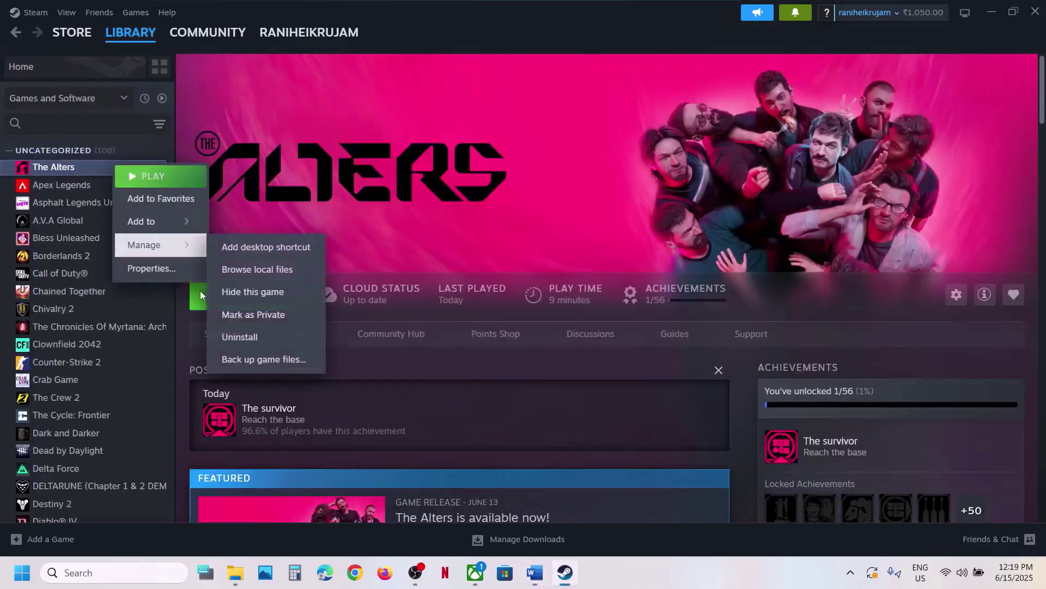
click(172, 269)
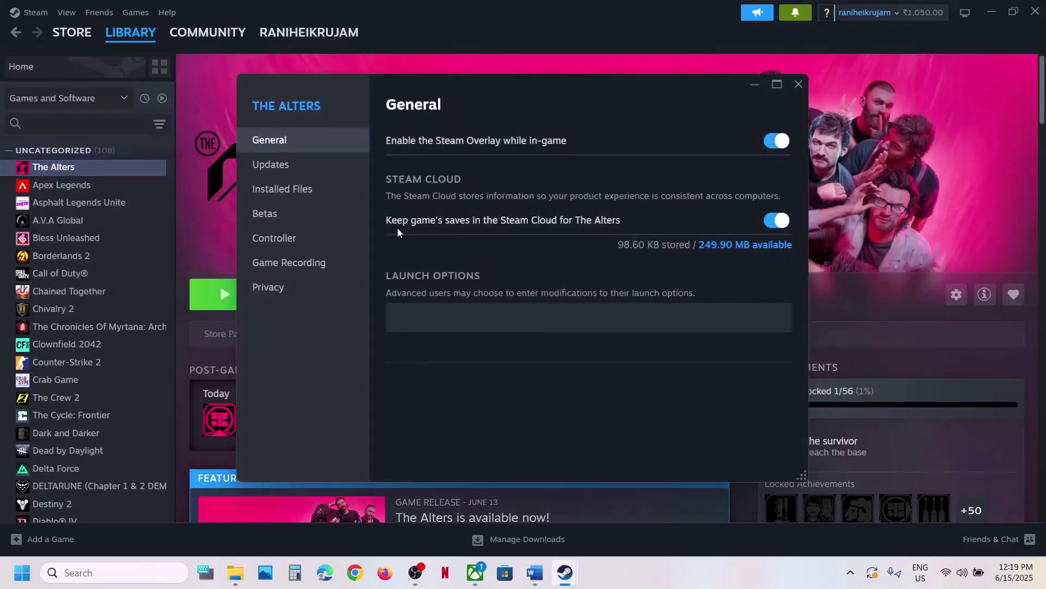
click(320, 199)
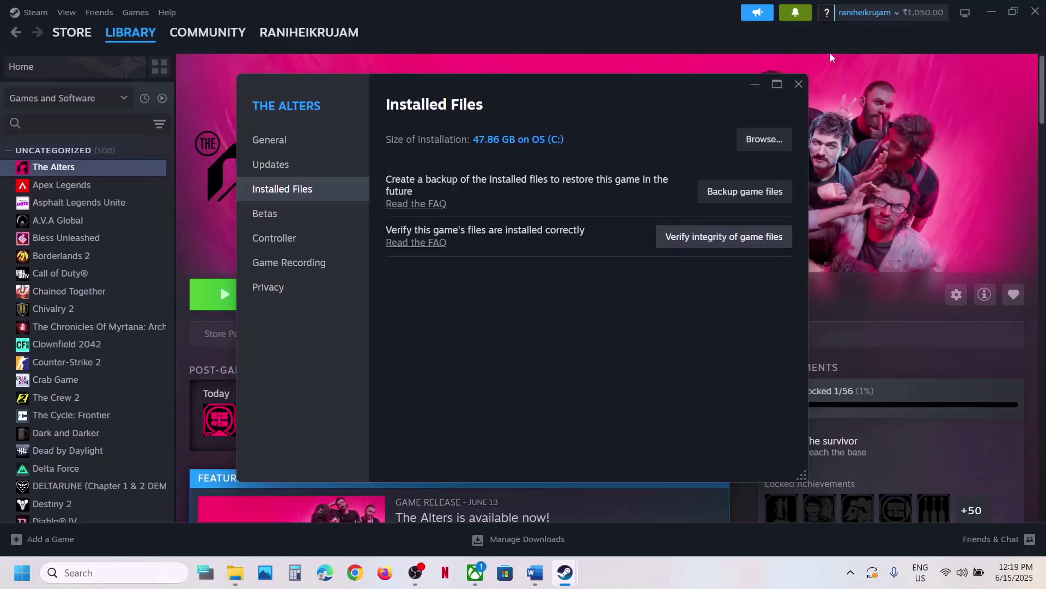
click(800, 82)
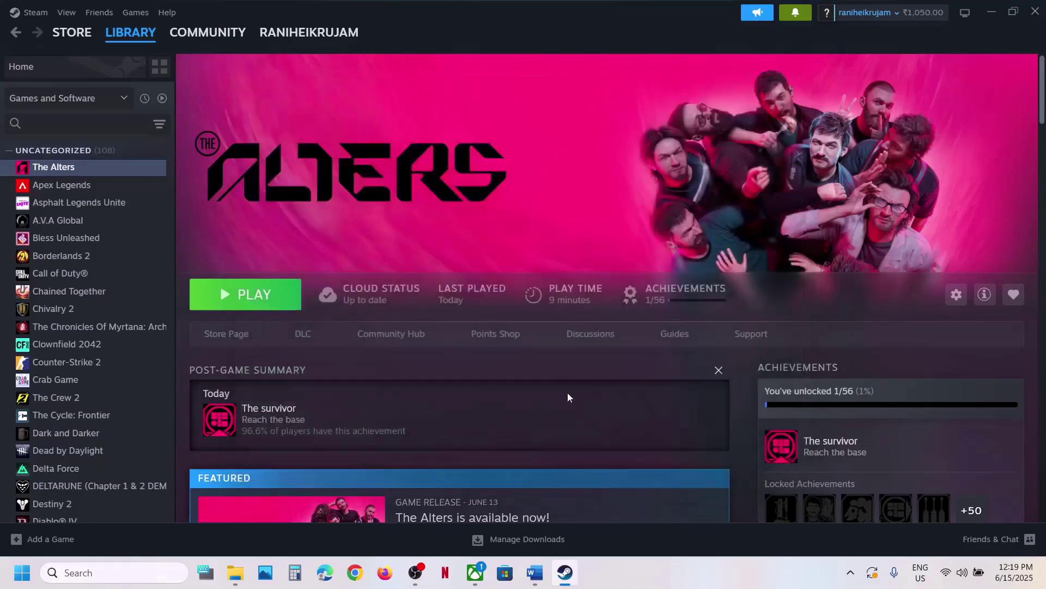
- Switch to the Xbox app, view the verify and repair option in The Alters' file management settings, and close them
click(475, 573)
right_click(124, 243)
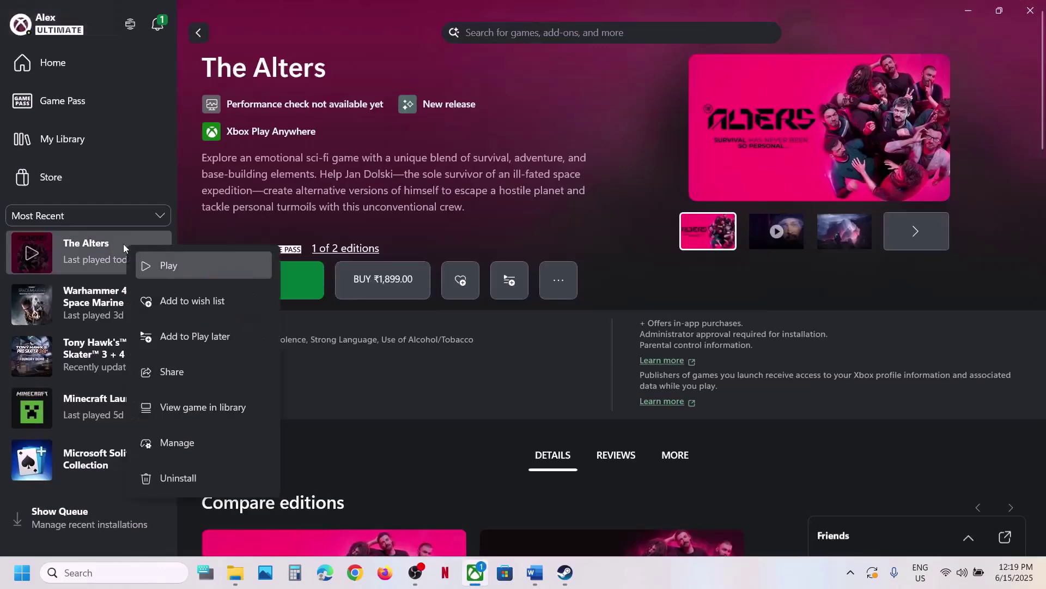
click(175, 442)
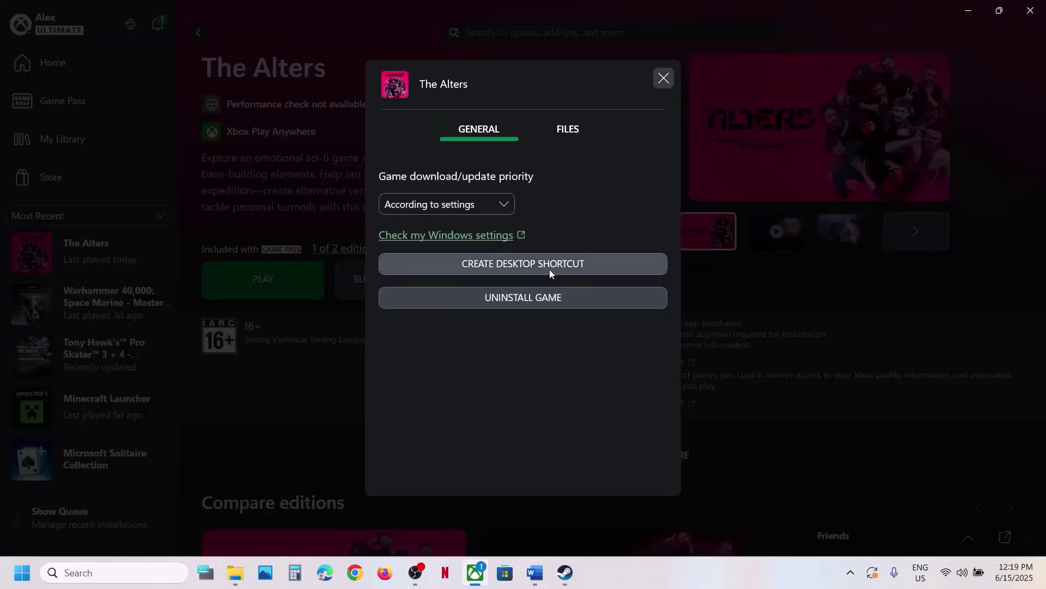
click(564, 137)
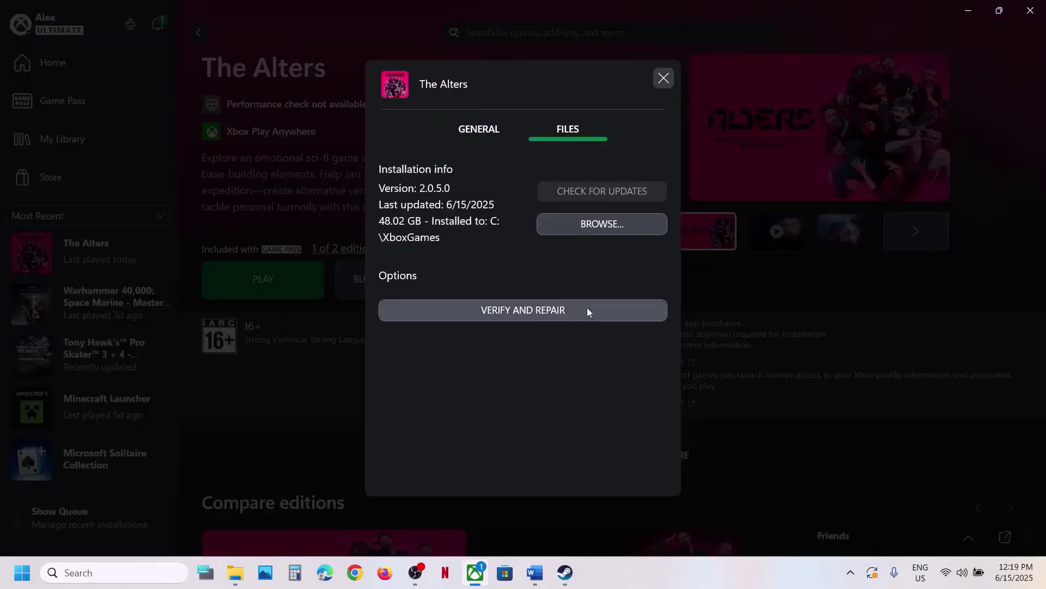
click(669, 78)
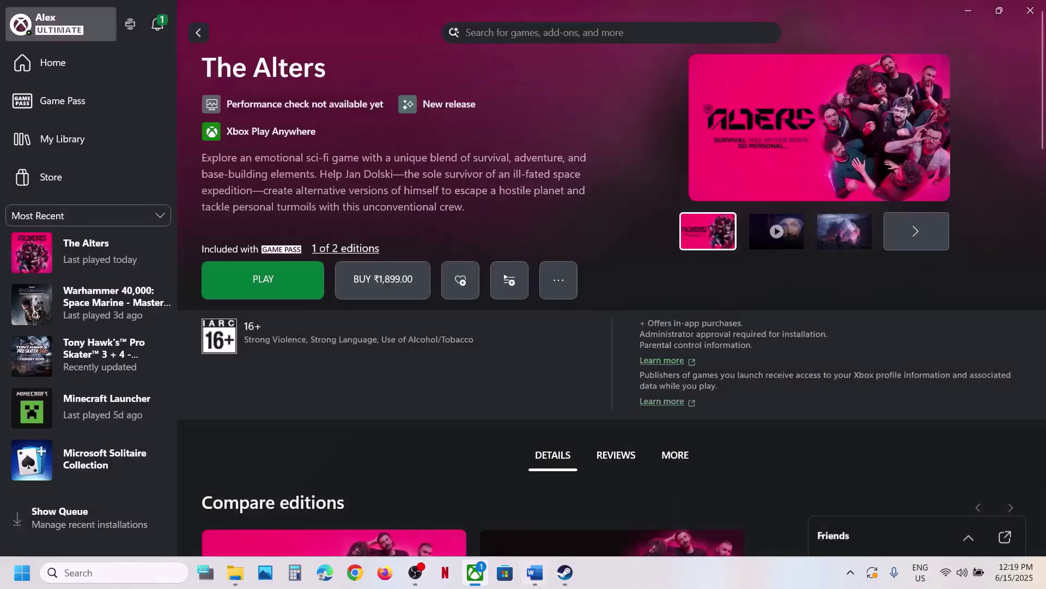
- Switch to the Word notes and read the Step 10 heading on trying Power Saver Mode
click(534, 572)
scroll(442, 351, down, 4)
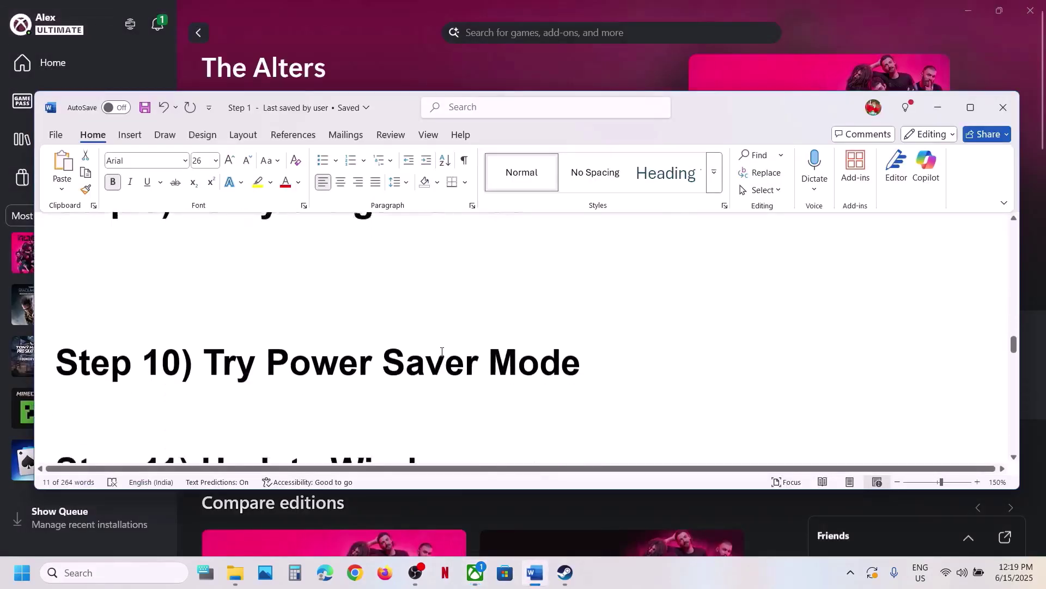
scroll(509, 386, up, 2)
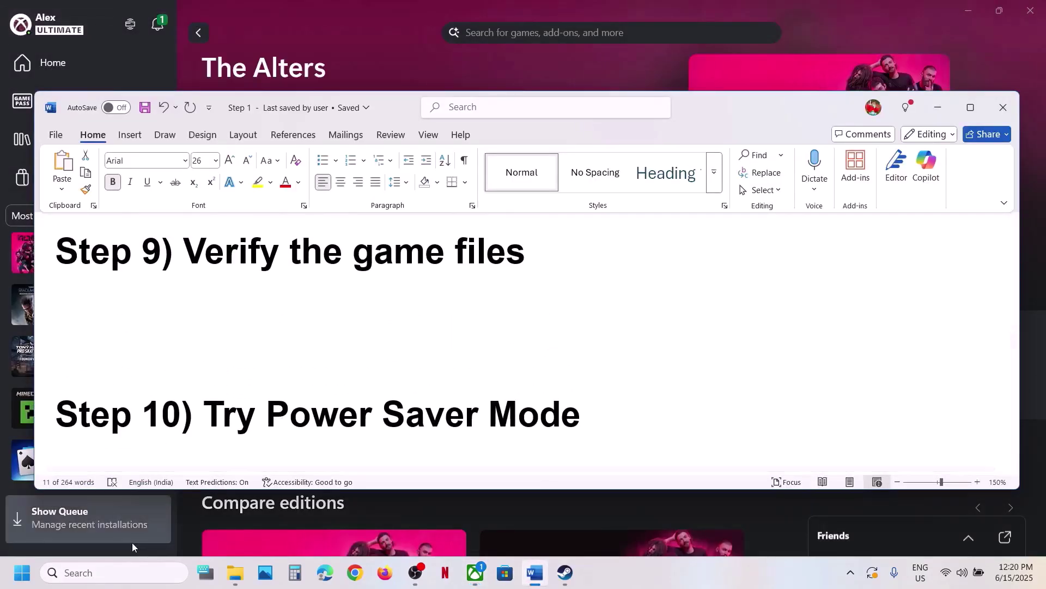
- Open Power Options from Control Panel's System and Security settings, view the available power plans, and close the window
click(109, 573)
text(control)
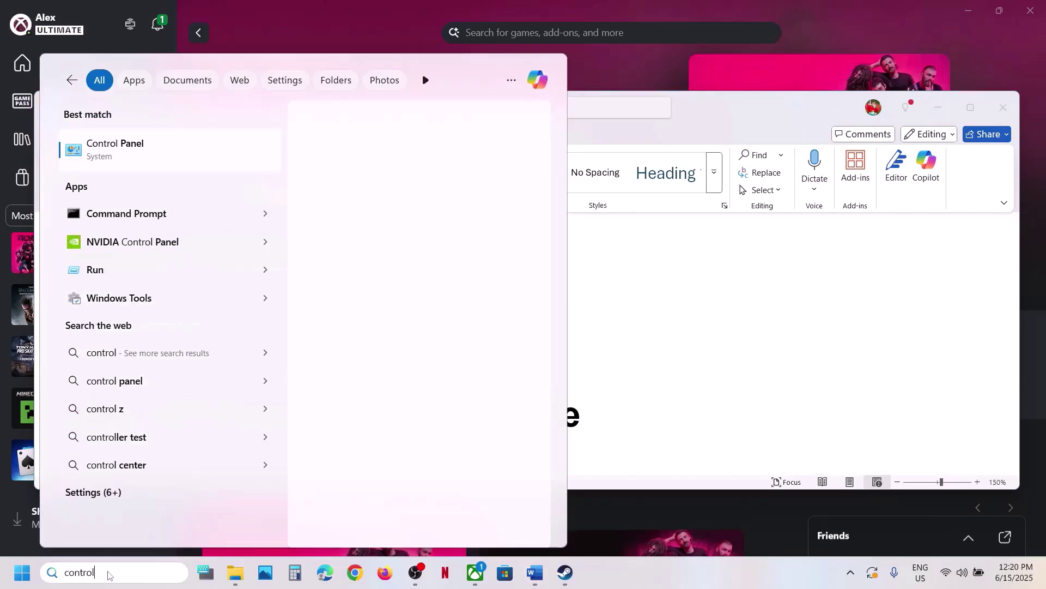
key(Return)
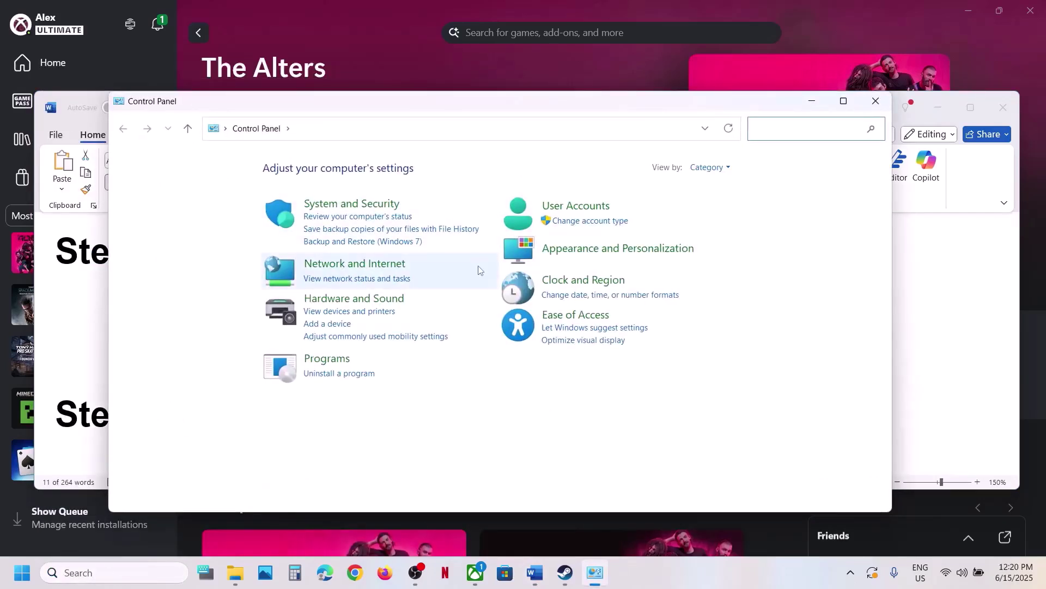
click(351, 204)
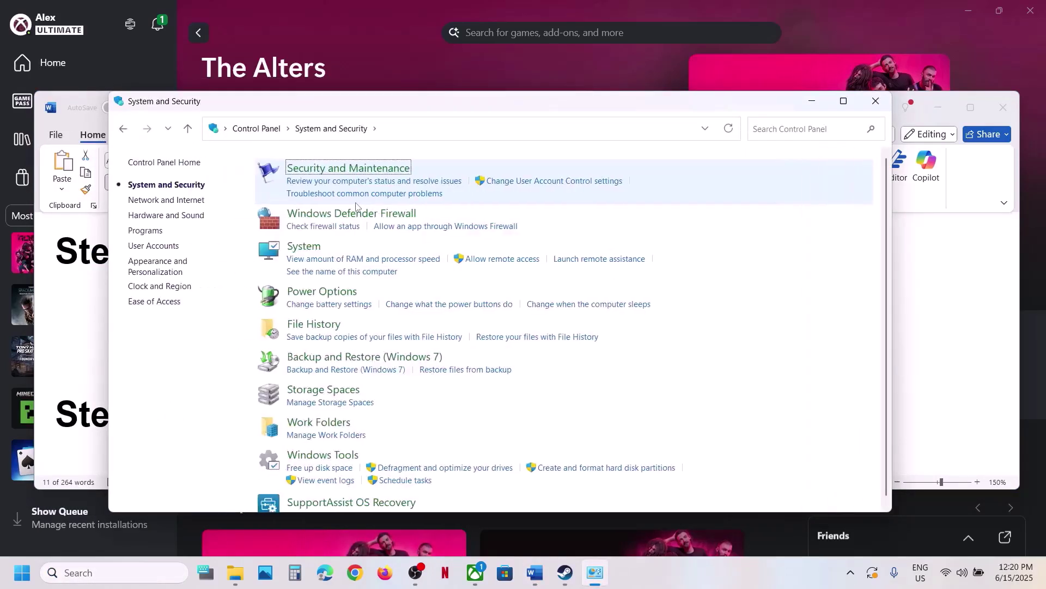
click(334, 292)
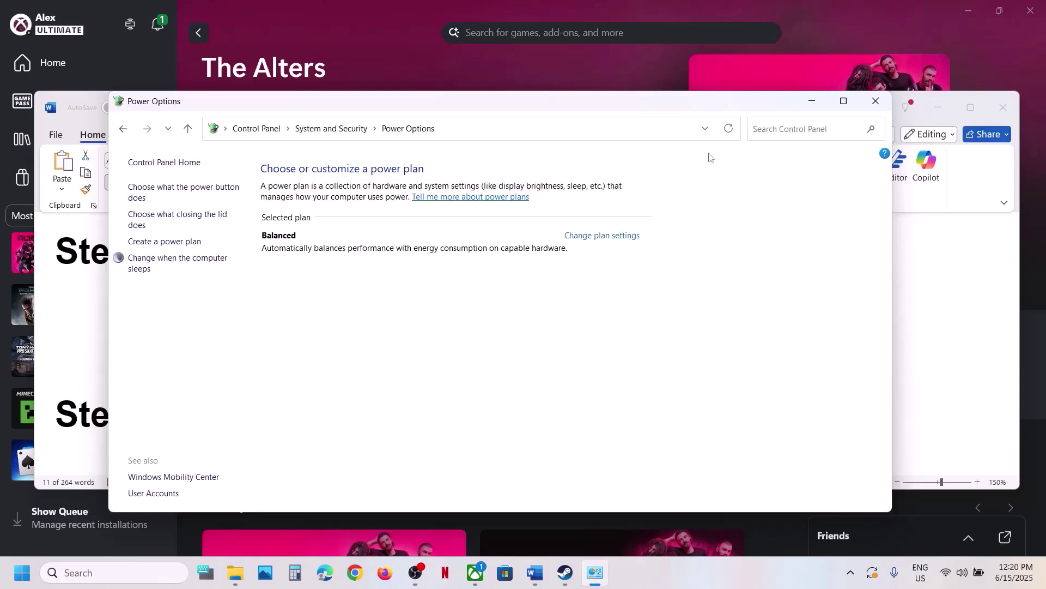
click(873, 101)
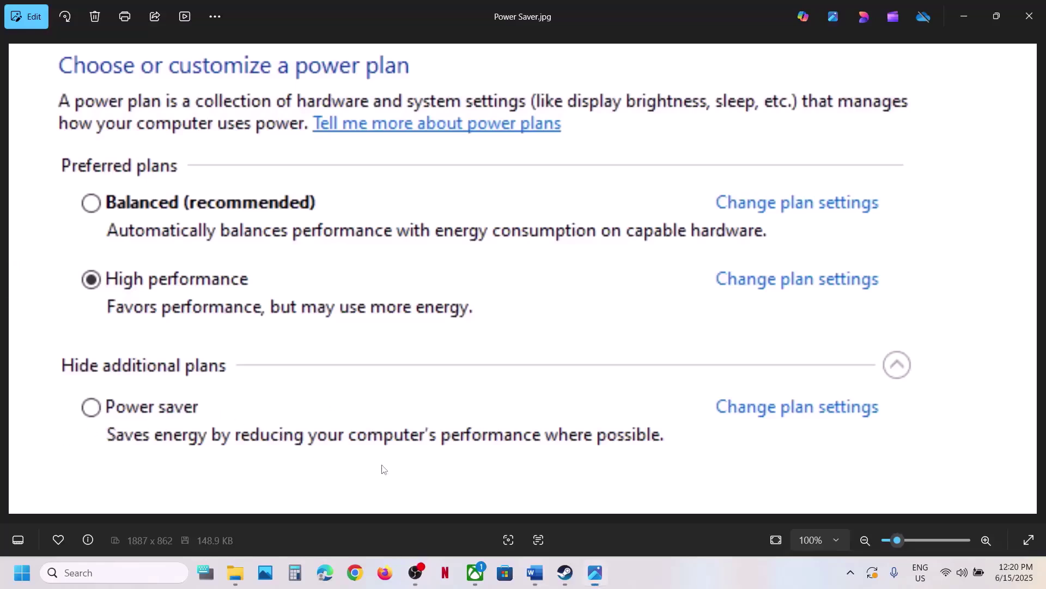
- Advance to the Intel Extreme Tuning Utility reference image, examine the 55x Performance Core Ratio setting, and close the image
key(Right)
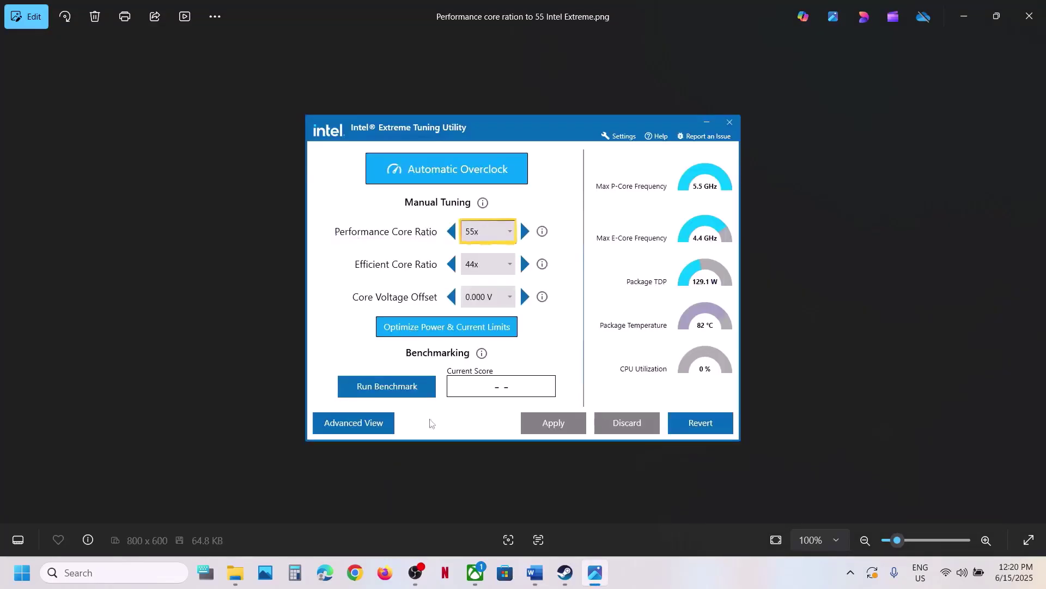
key(ctrl+plus)
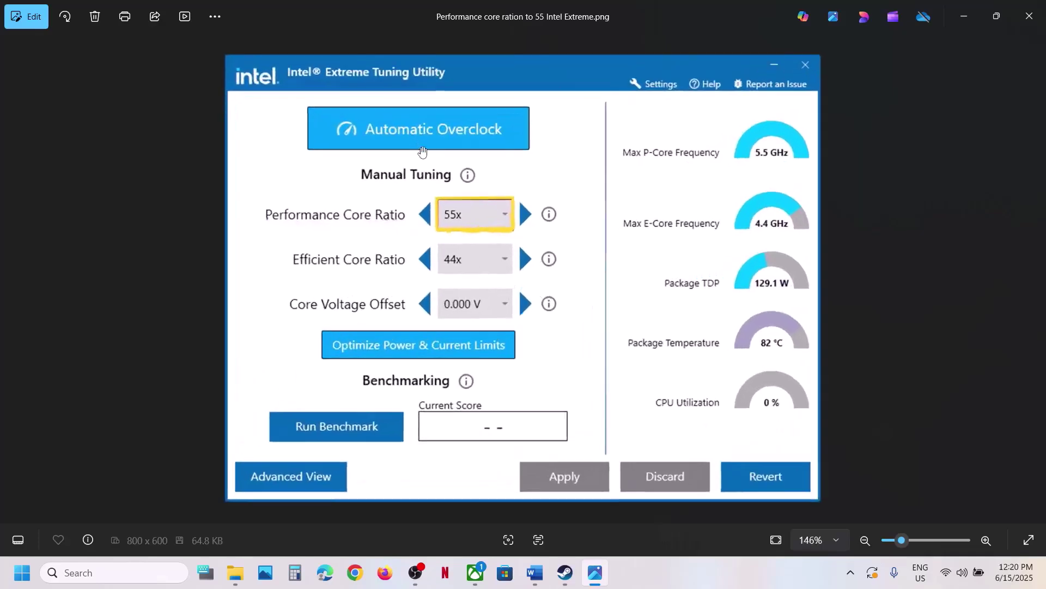
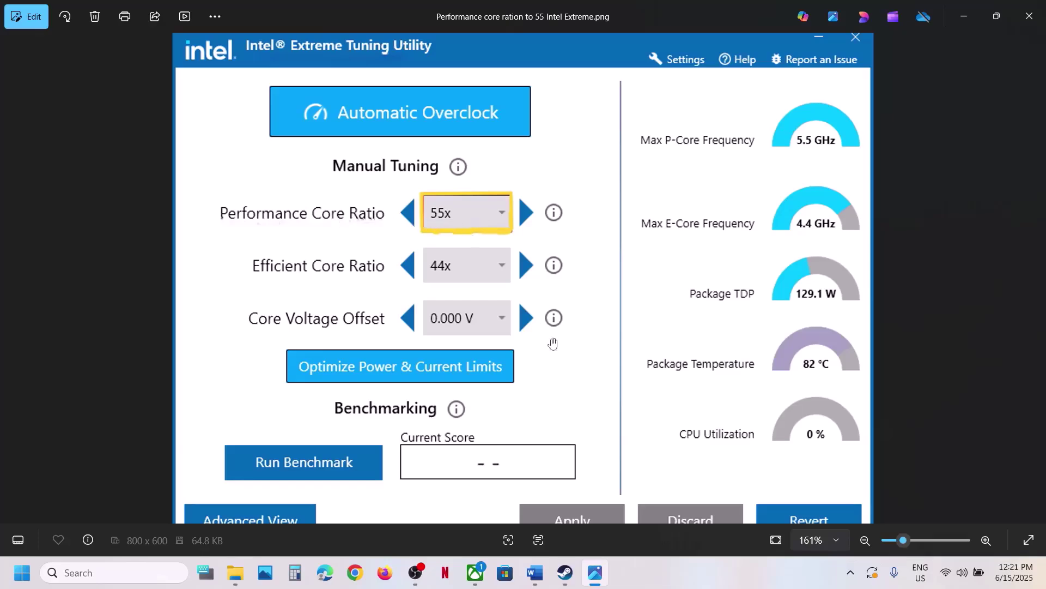
scroll(551, 357, down, 1)
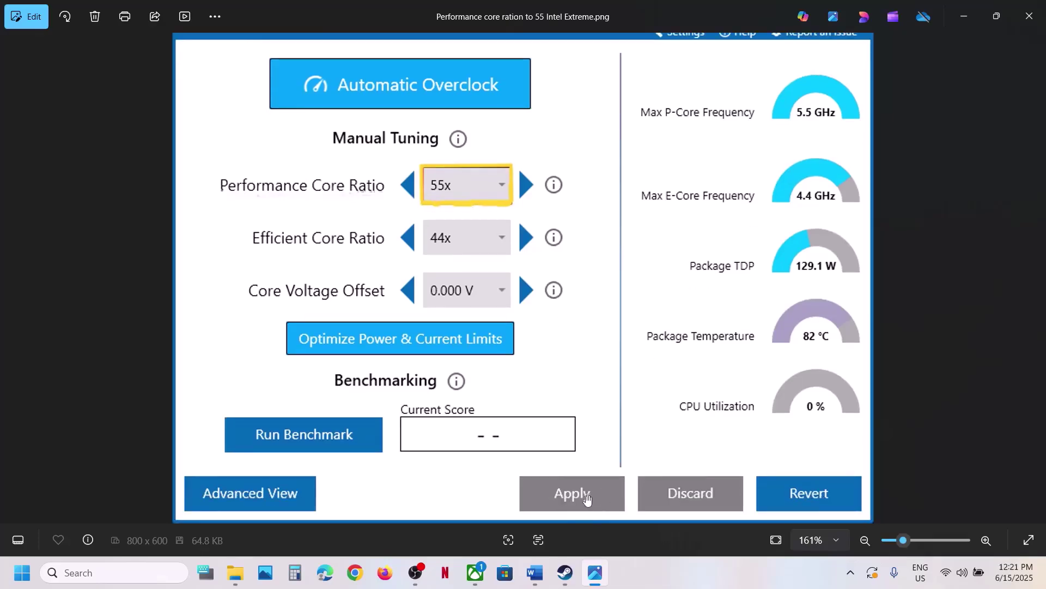
click(1029, 15)
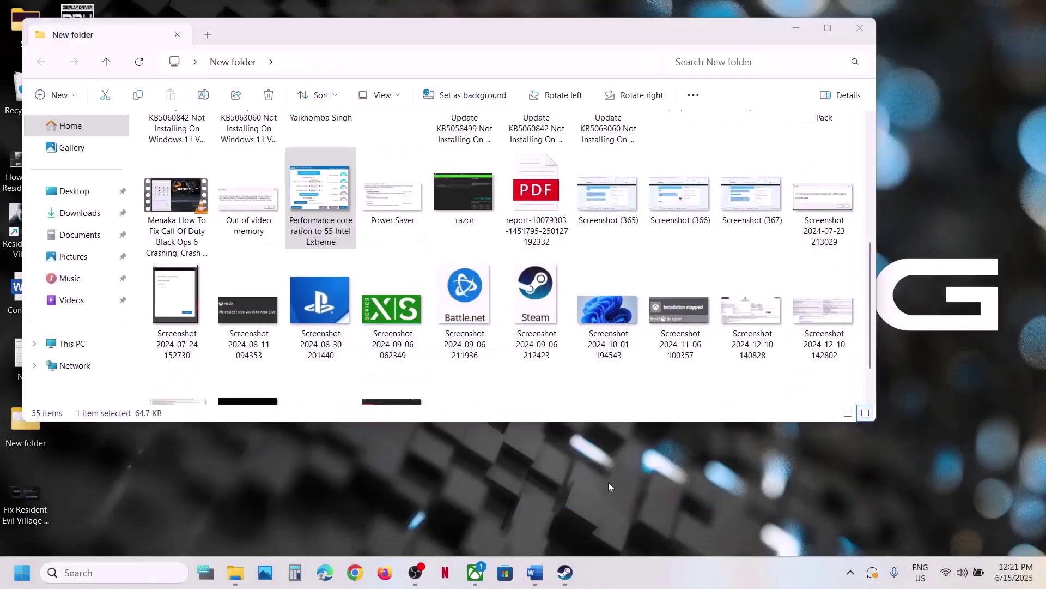
- Bring up Steam, switch to the Word notes, and highlight the Step 11 heading on updating Windows
click(565, 572)
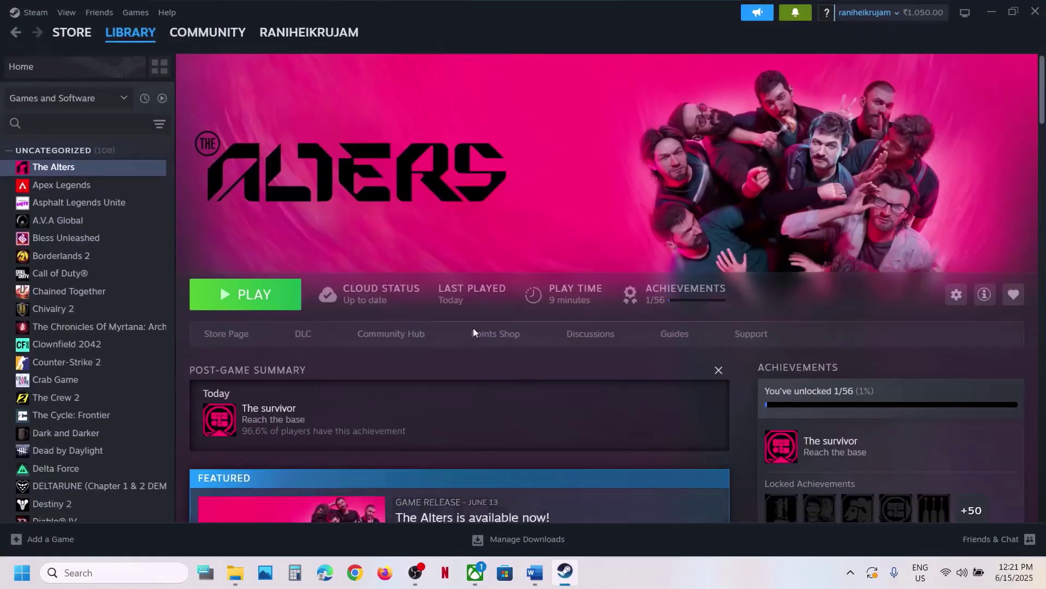
click(535, 572)
scroll(320, 350, down, 3)
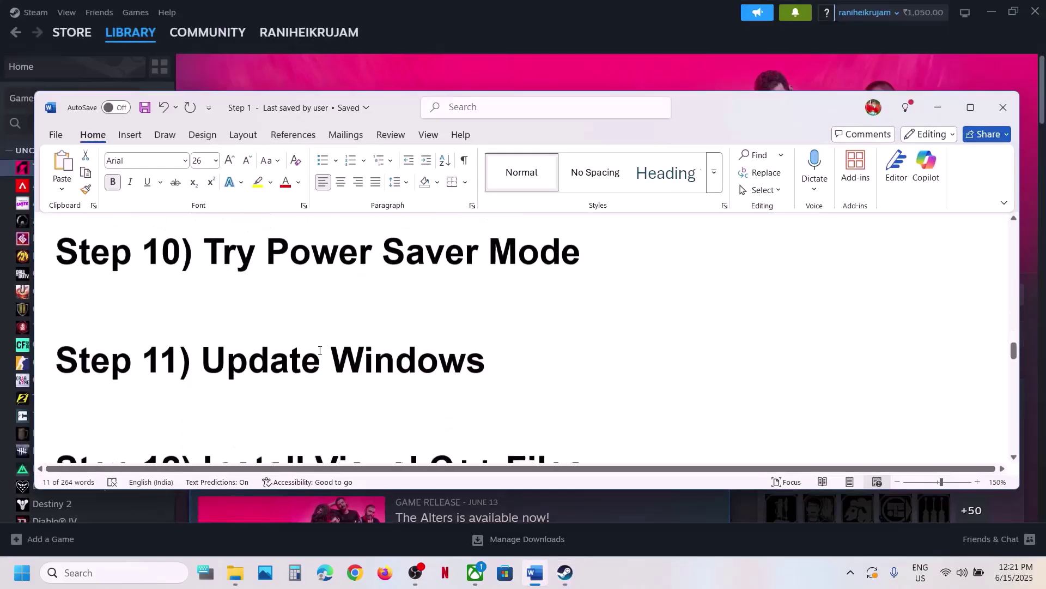
drag(505, 357, 203, 357)
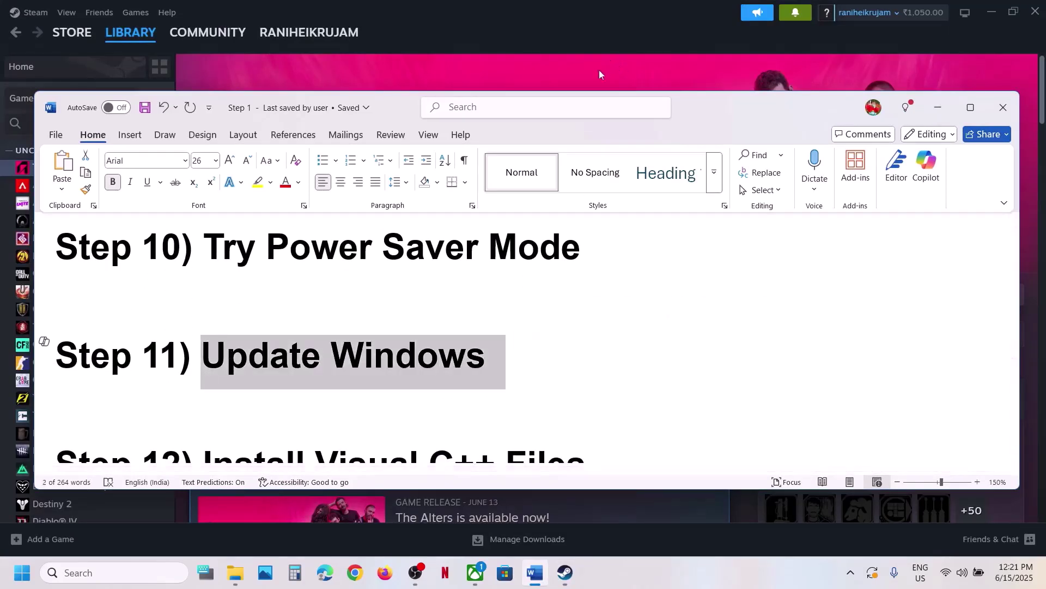
- View the update status on the Windows Update page in Settings, and close Settings
key(super+Down)
key(super+i)
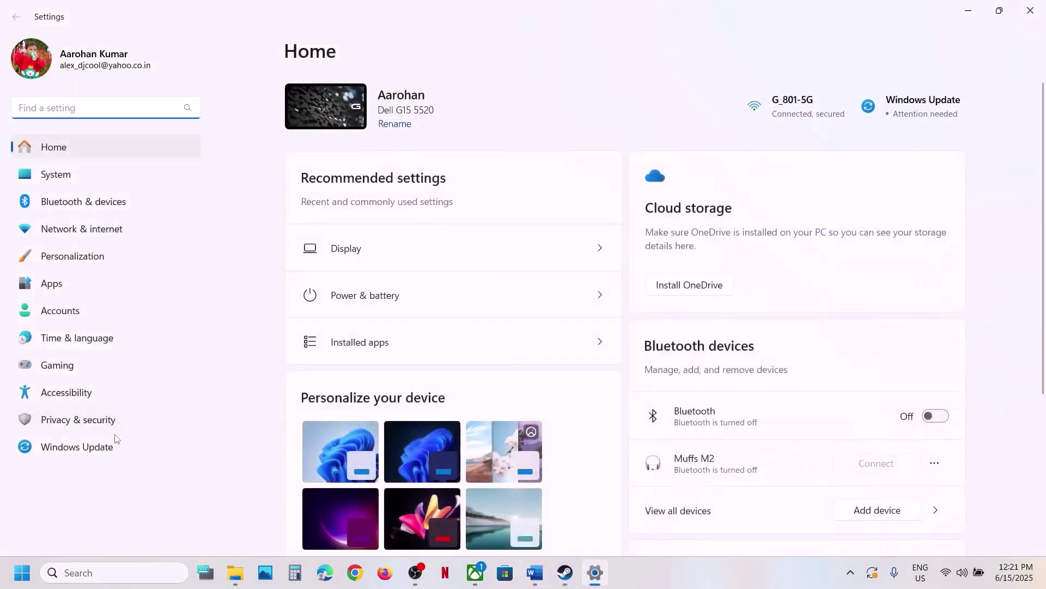
click(81, 450)
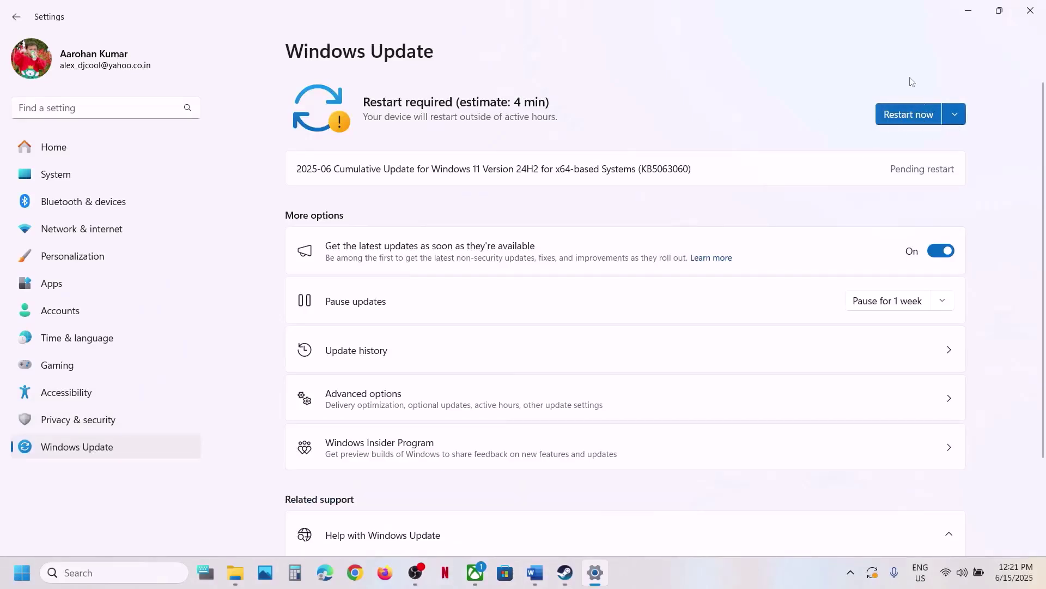
click(1030, 10)
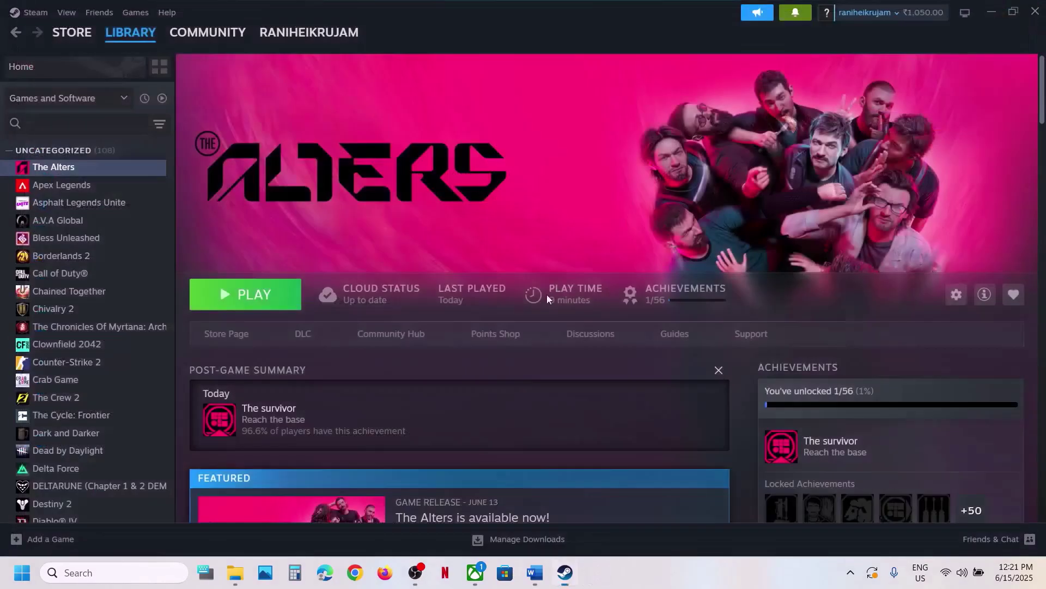
- Copy the Visual C++ download link under Step 12 in the Word notes and open it in Chrome
click(535, 572)
scroll(490, 333, down, 4)
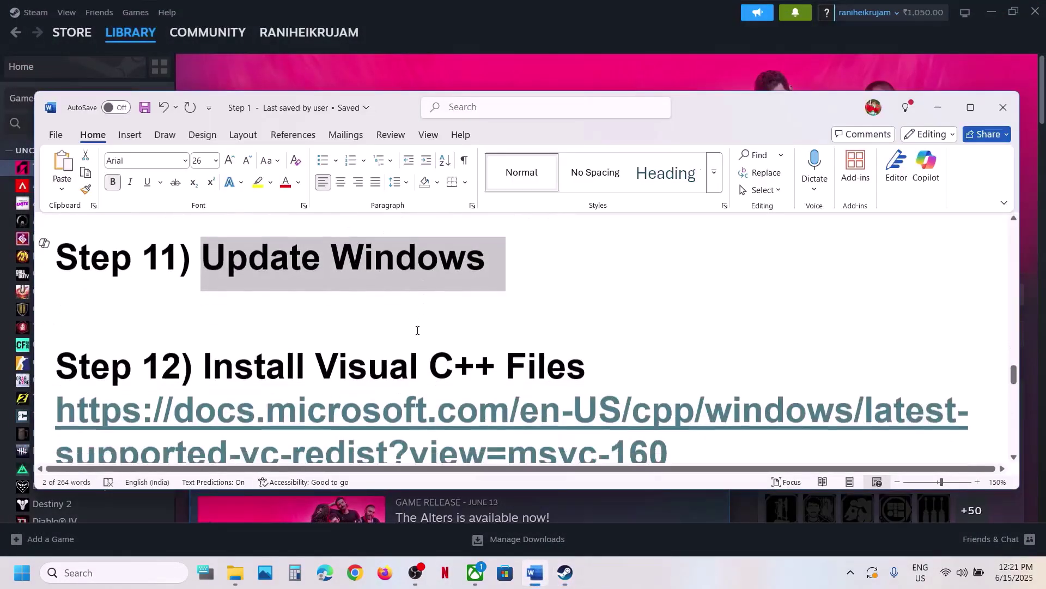
drag(674, 415, 46, 366)
key(ctrl+c)
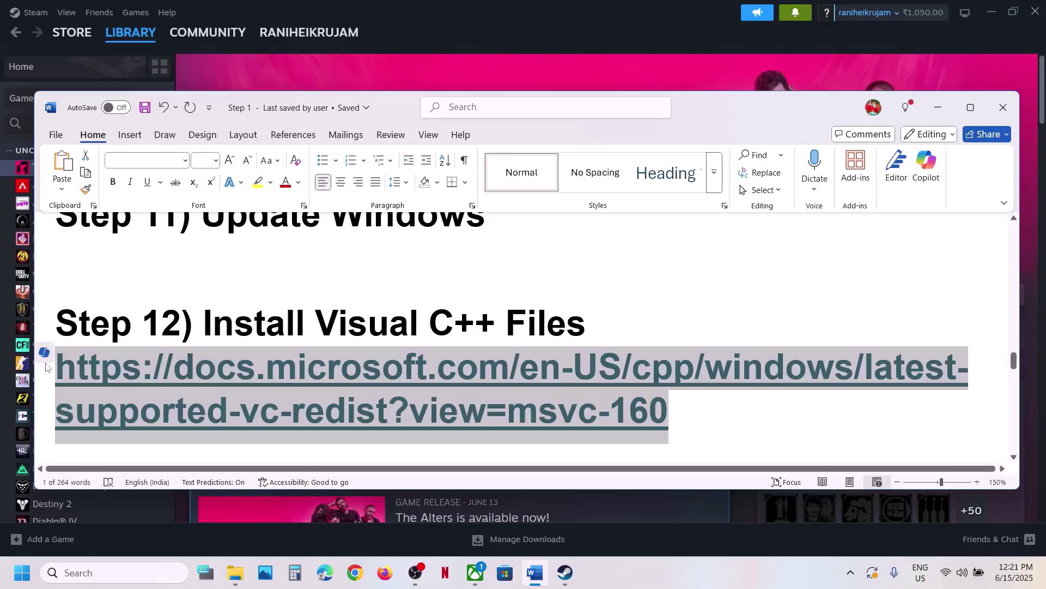
click(360, 573)
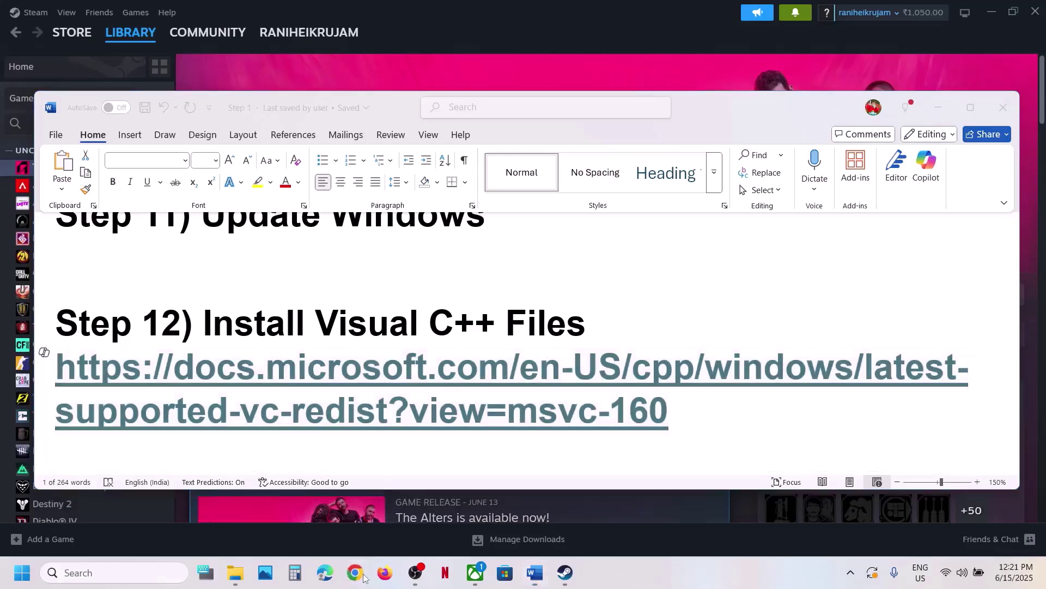
key(ctrl+v)
key(Return)
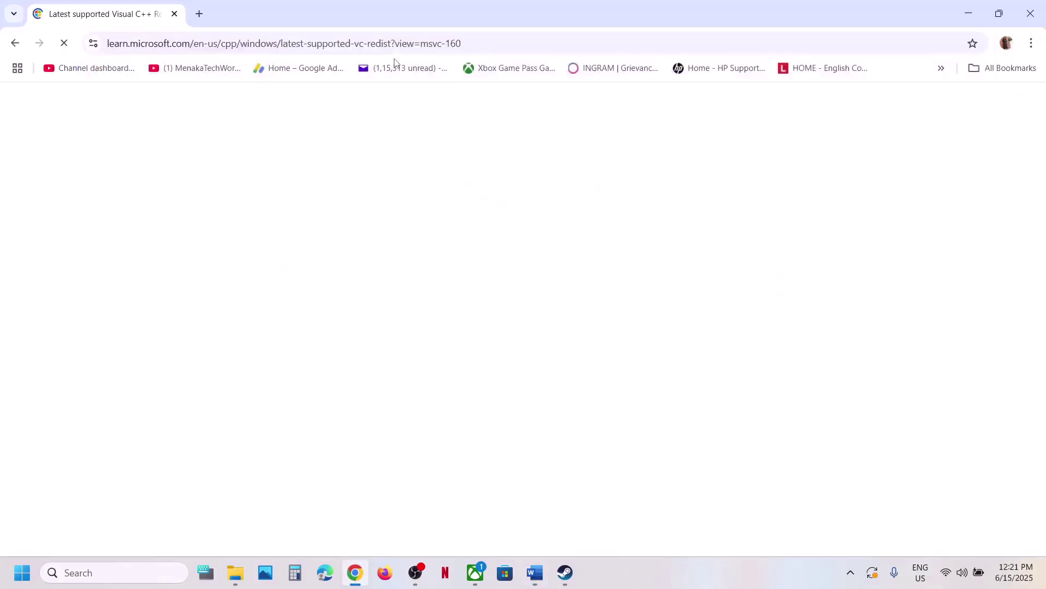
- Download the x86 and x64 installers from the latest Microsoft Visual C++ Redistributable version table
scroll(329, 291, down, 10)
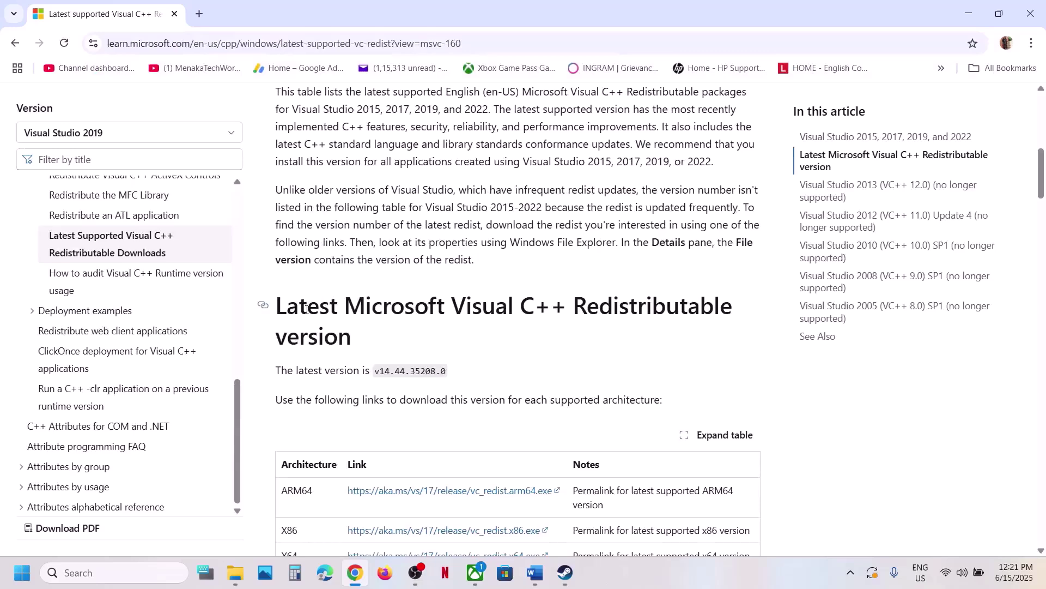
drag(307, 309, 560, 354)
scroll(561, 355, up, 2)
scroll(520, 351, down, 6)
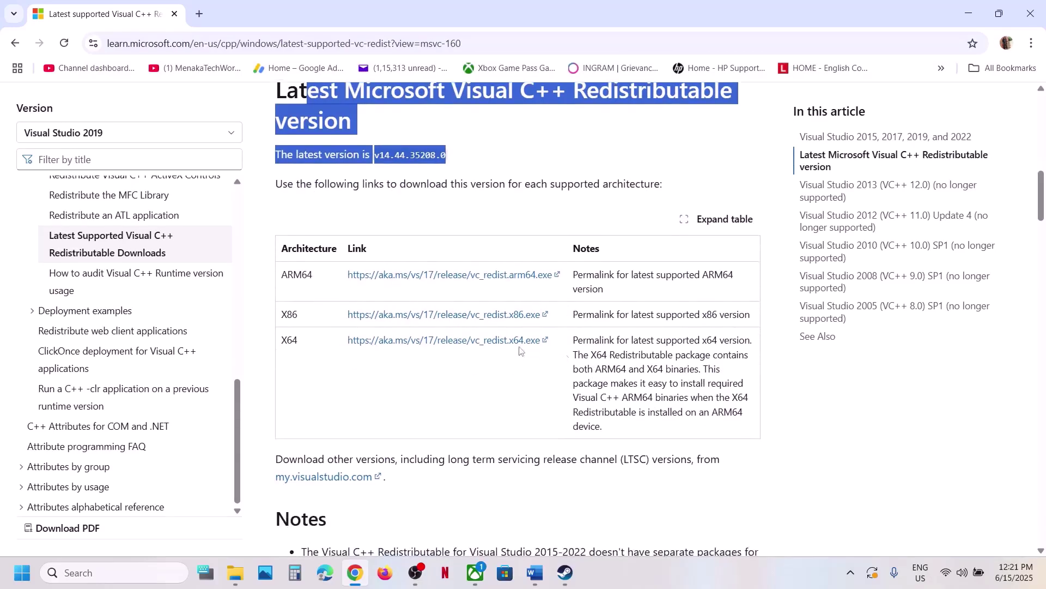
click(296, 314)
double_click(290, 316)
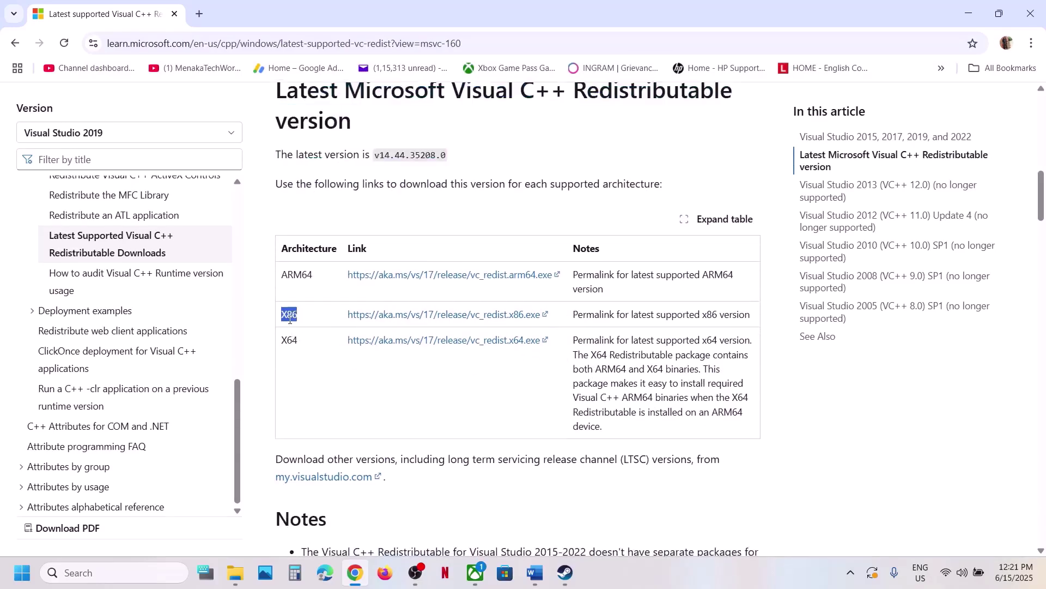
double_click(293, 339)
double_click(289, 313)
click(436, 315)
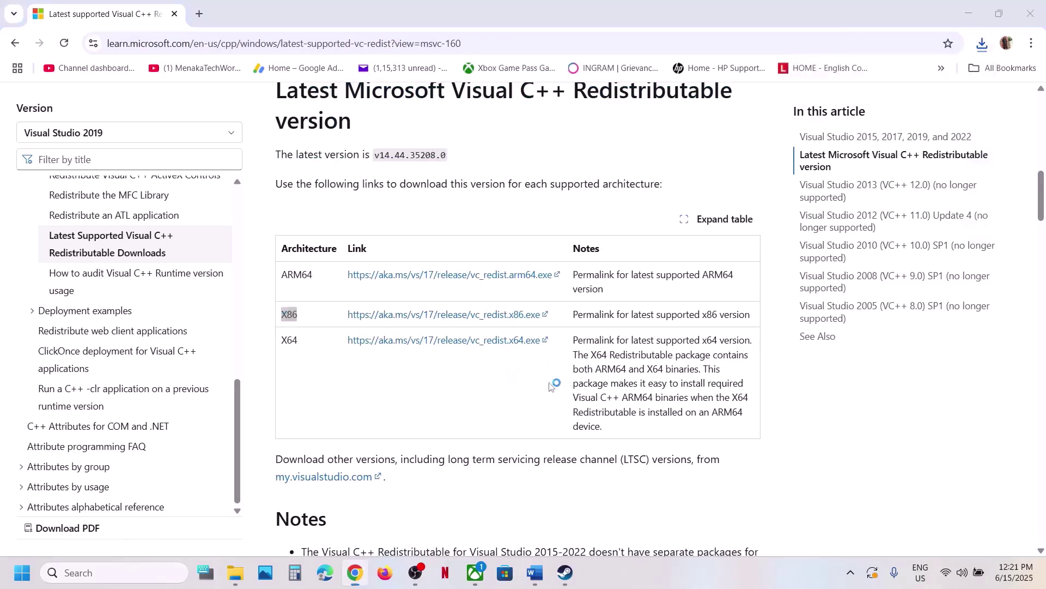
- Repair the Visual C++ 2015-2022 Redistributable (x86), allow its changes, and highlight the X64 entry on the download page
click(536, 361)
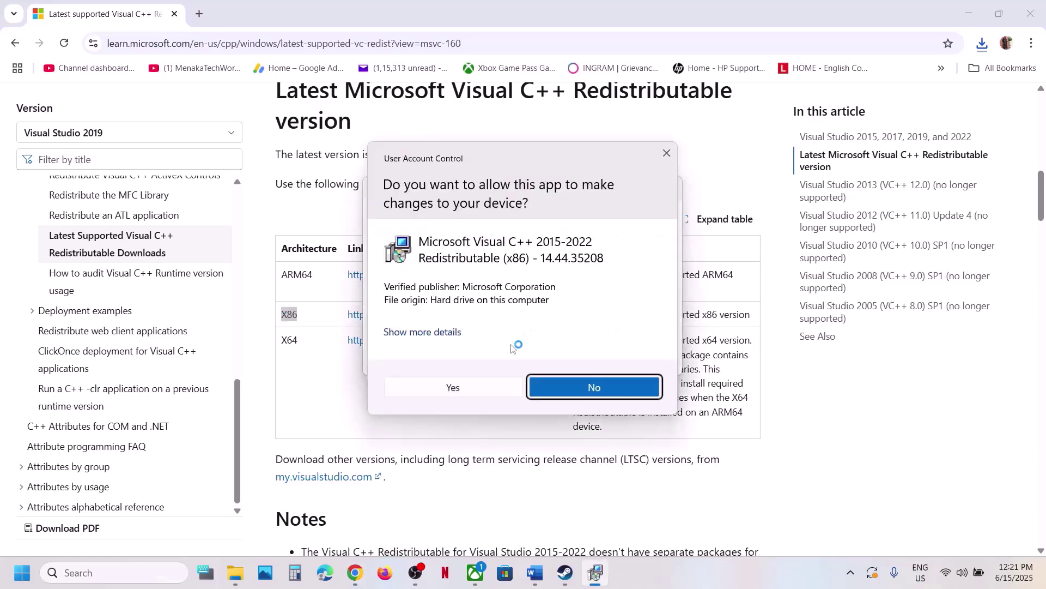
click(444, 387)
click(292, 345)
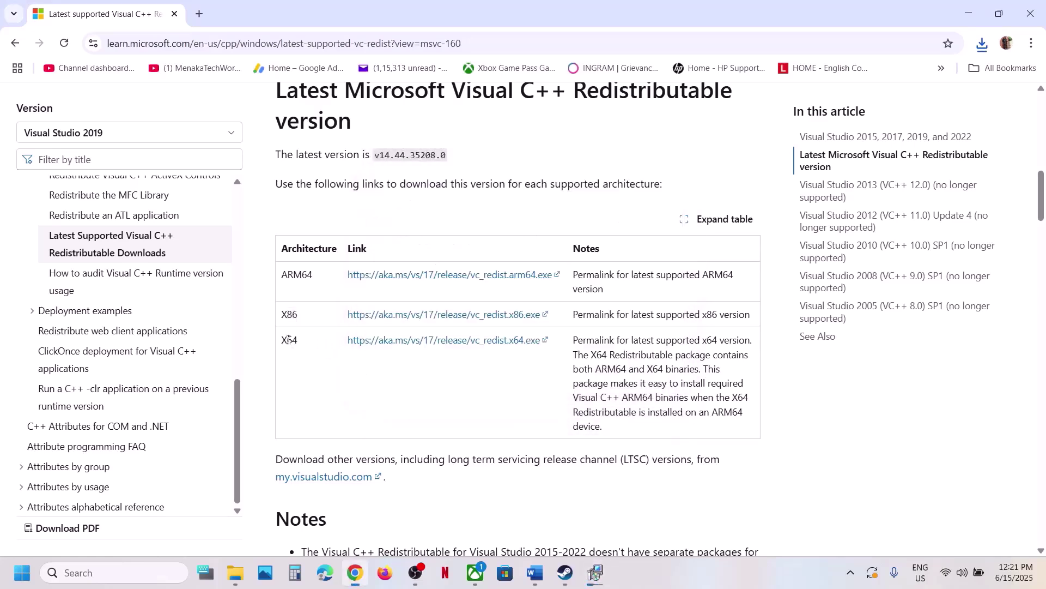
double_click(289, 340)
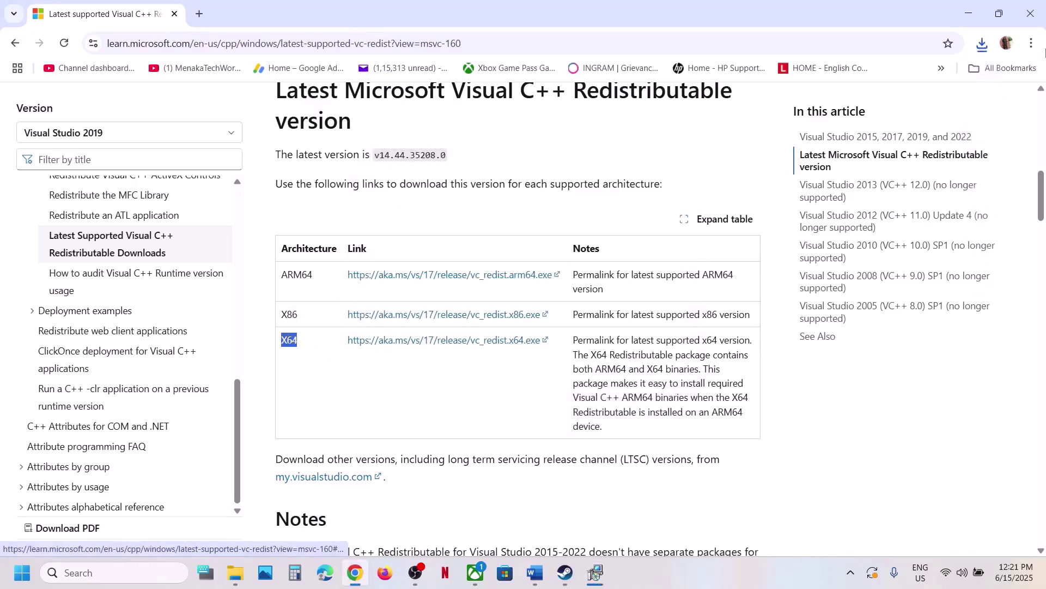
- Run the downloaded VC_redist.x64 installer, repair the x64 redistributable, and allow it to make changes
click(982, 44)
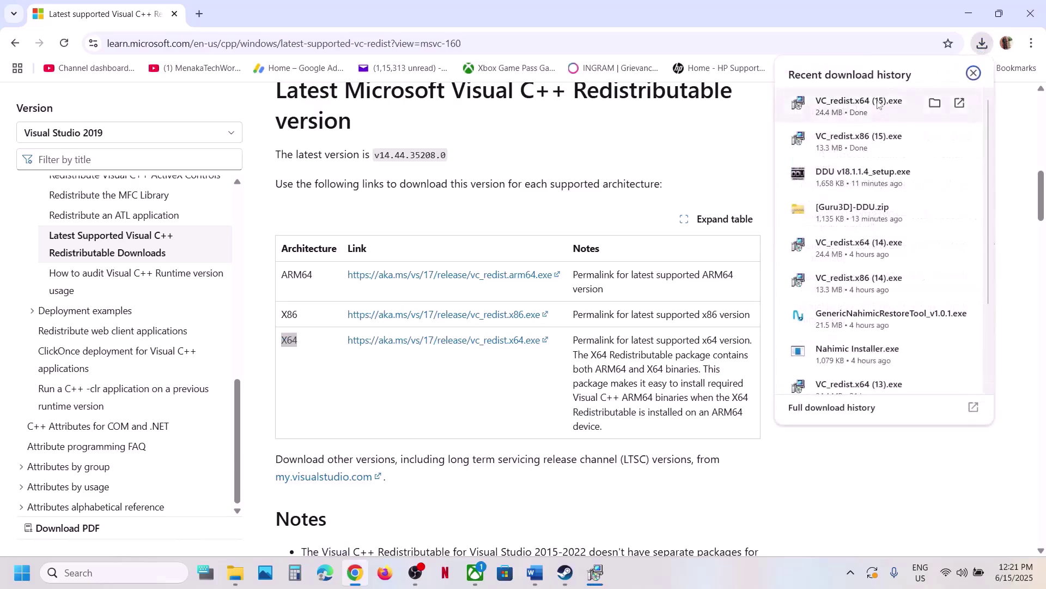
click(850, 103)
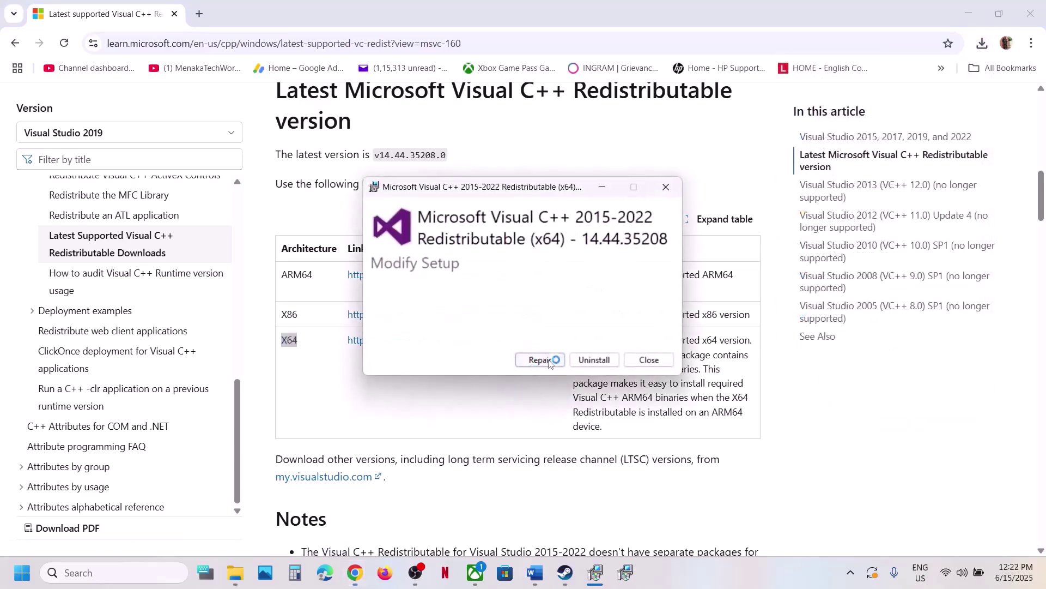
click(537, 358)
click(476, 389)
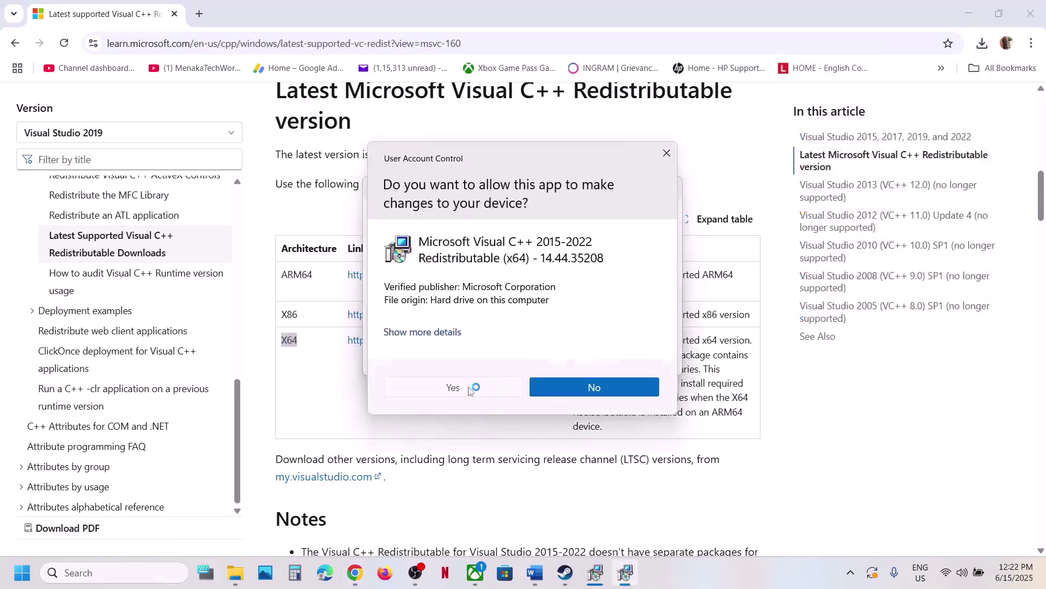
- Bring both Visual C++ setup windows into view and close the x64 and x86 installers
click(594, 583)
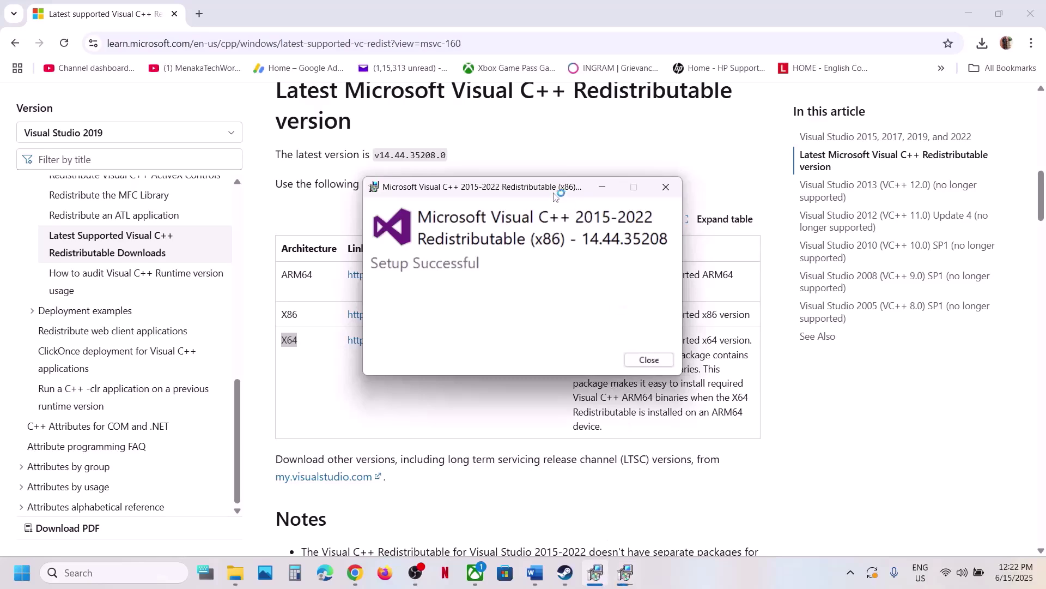
drag(554, 189, 618, 340)
click(560, 292)
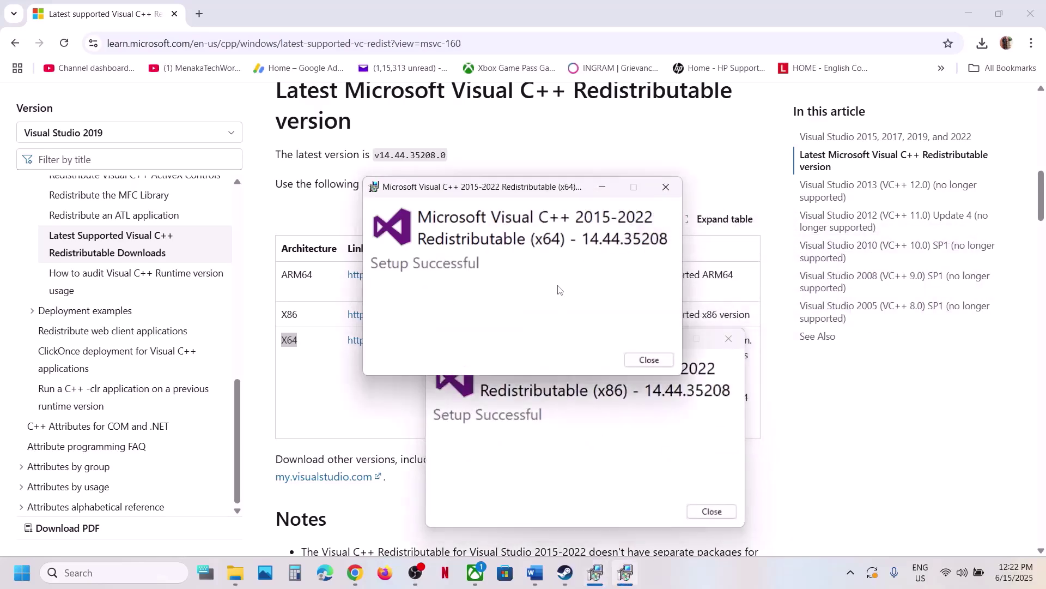
click(649, 357)
click(712, 511)
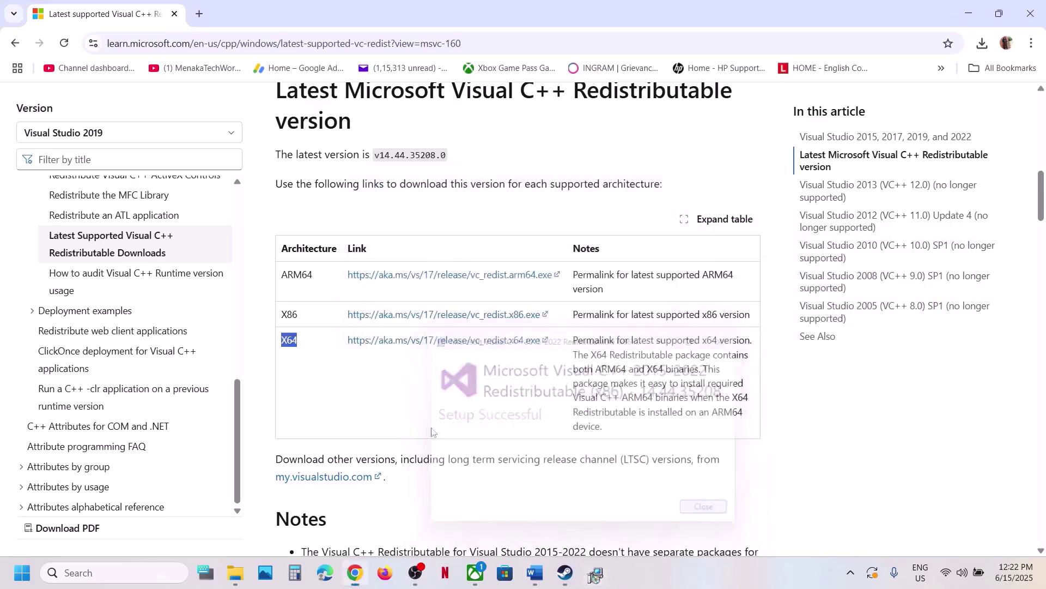
- View the computer's power options for a restart, and dismiss them
click(22, 572)
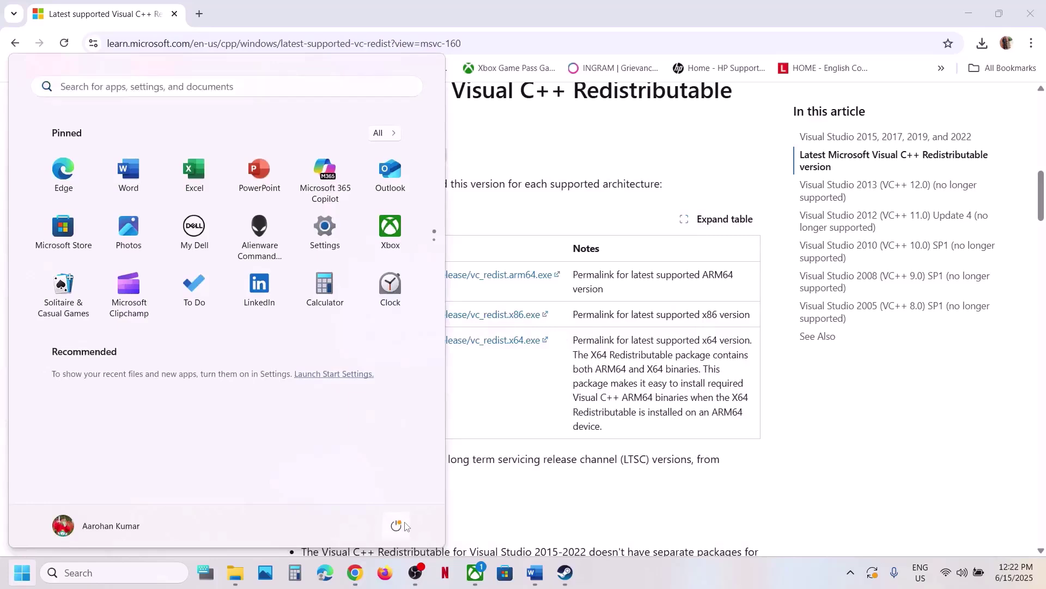
click(396, 525)
key(Escape)
click(575, 506)
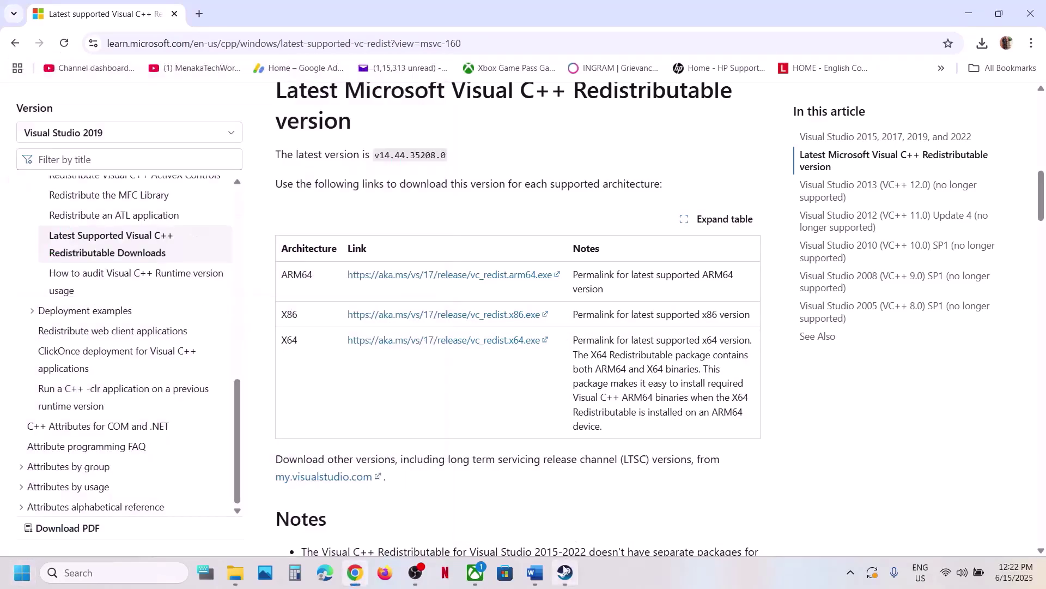
- Switch to the Word notes and bring up Step 13, Increase the Virtual Memory
click(565, 572)
click(535, 573)
scroll(416, 342, down, 3)
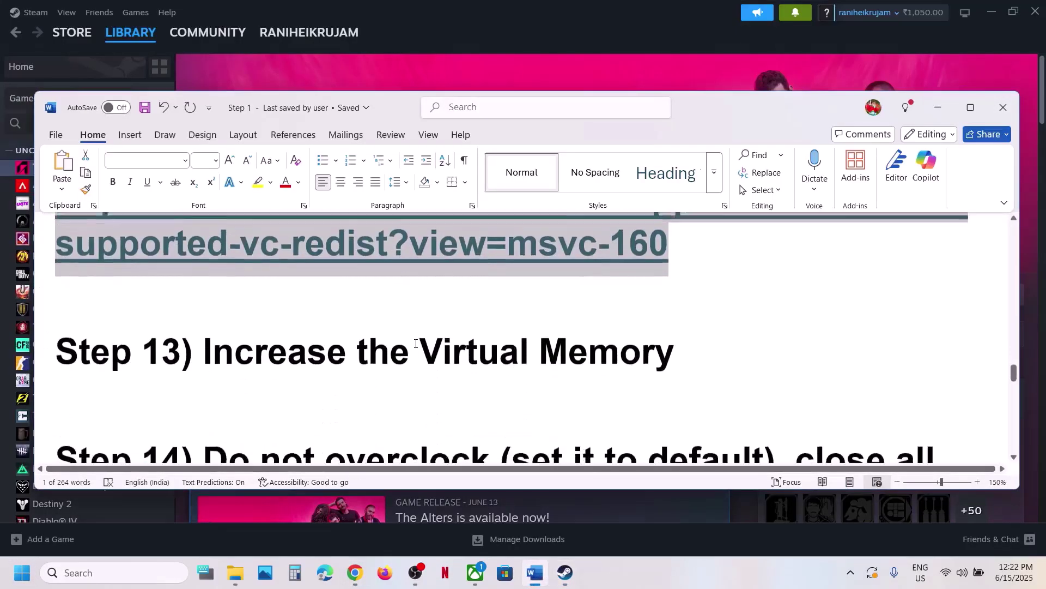
ctrl+scroll(416, 342, down, 1)
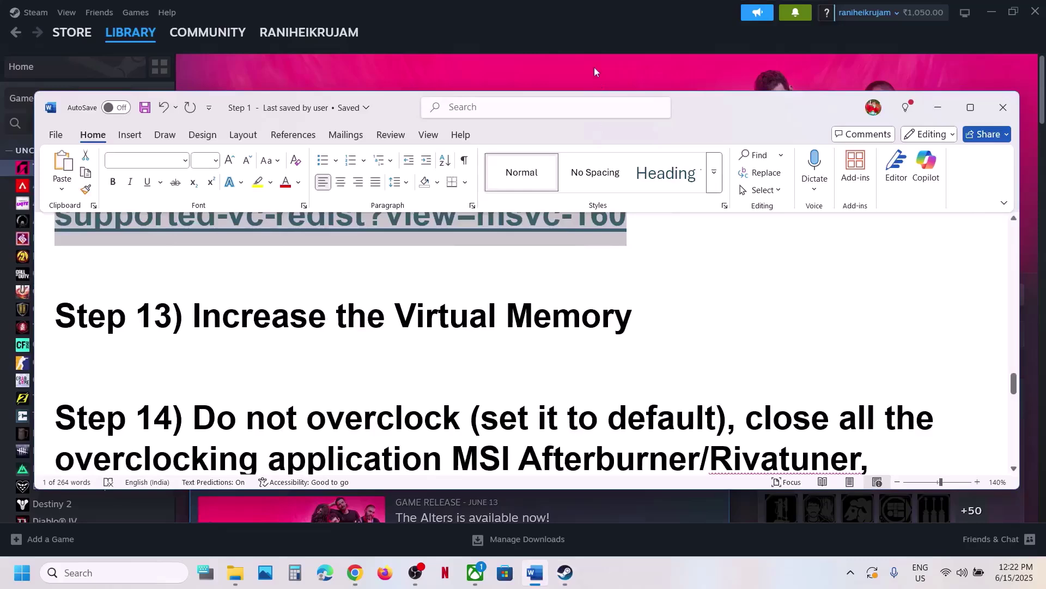
click(594, 67)
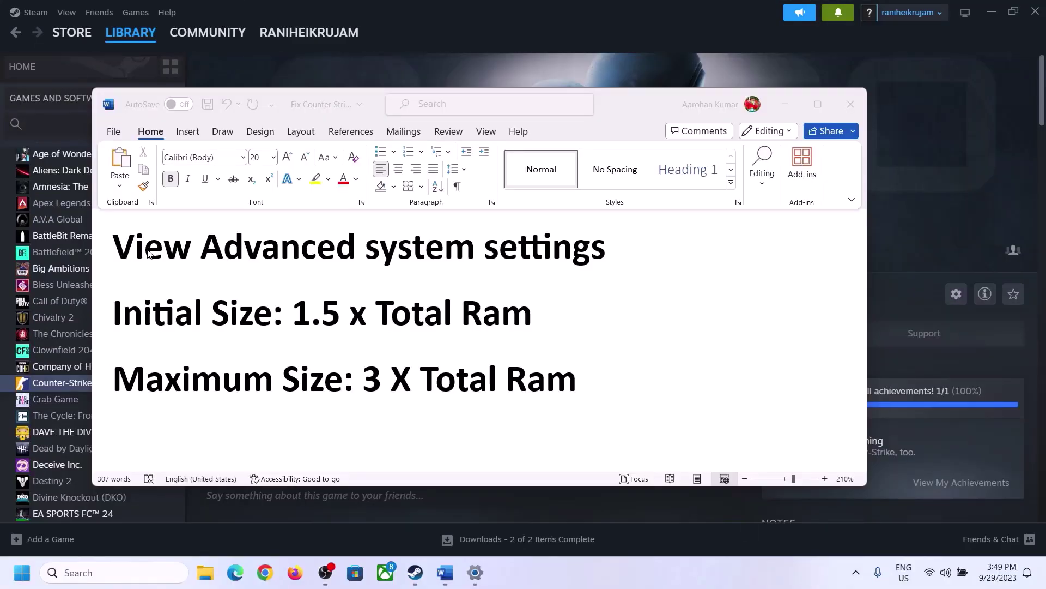
- Copy "View Advanced system settings" from the notes, search Windows for it, and open System Properties over the notes
drag(147, 252, 565, 272)
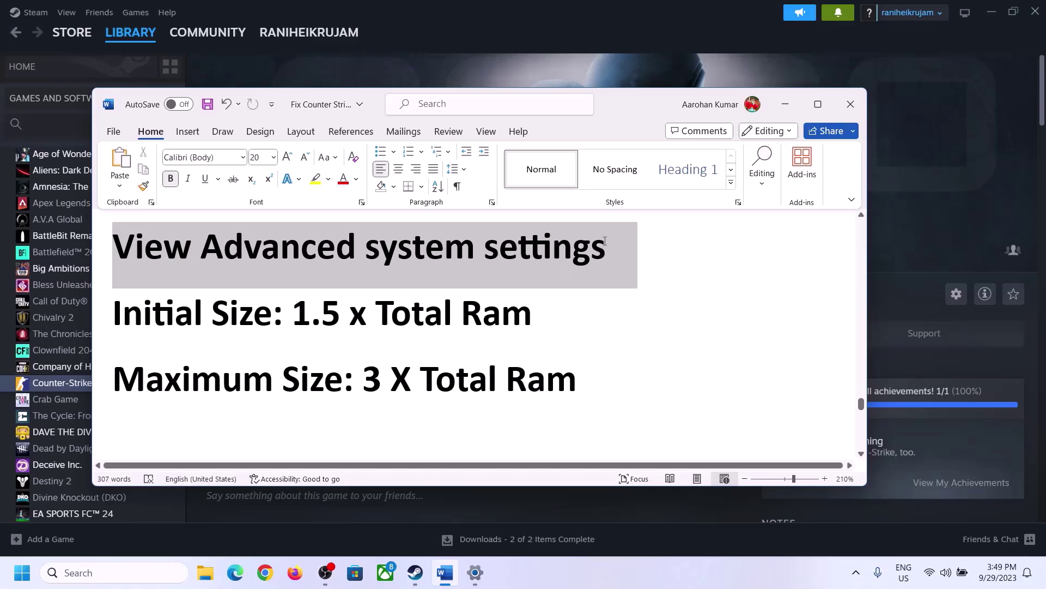
key(ctrl+c)
click(124, 571)
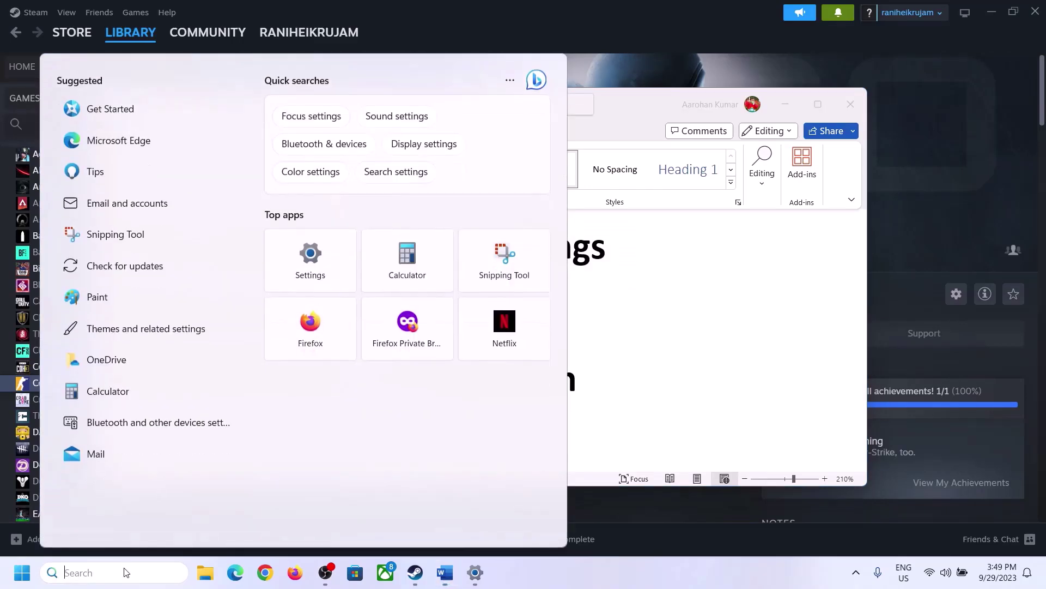
key(ctrl+v)
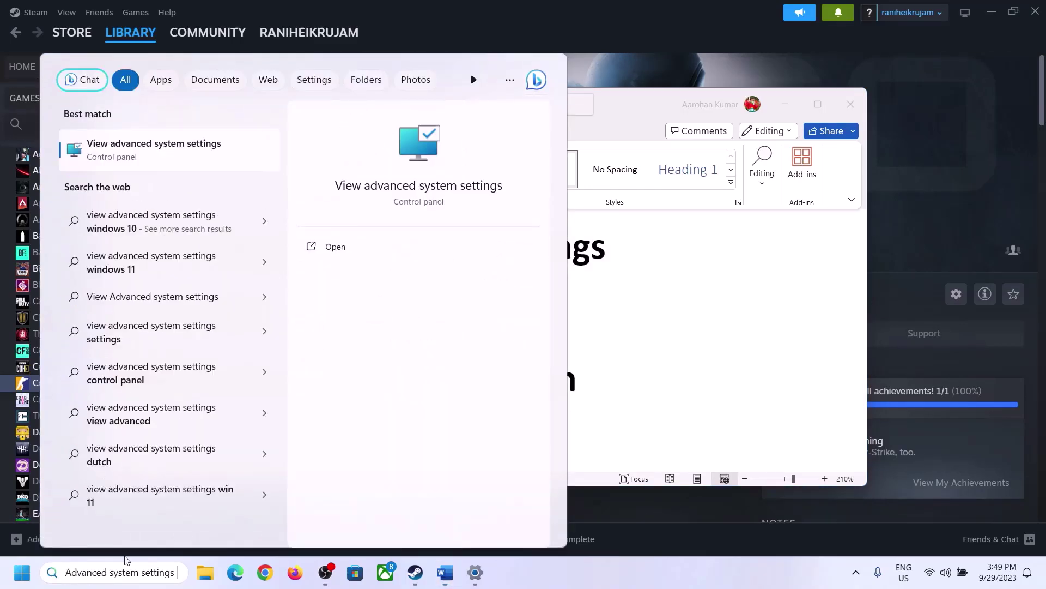
click(155, 155)
drag(218, 105, 468, 188)
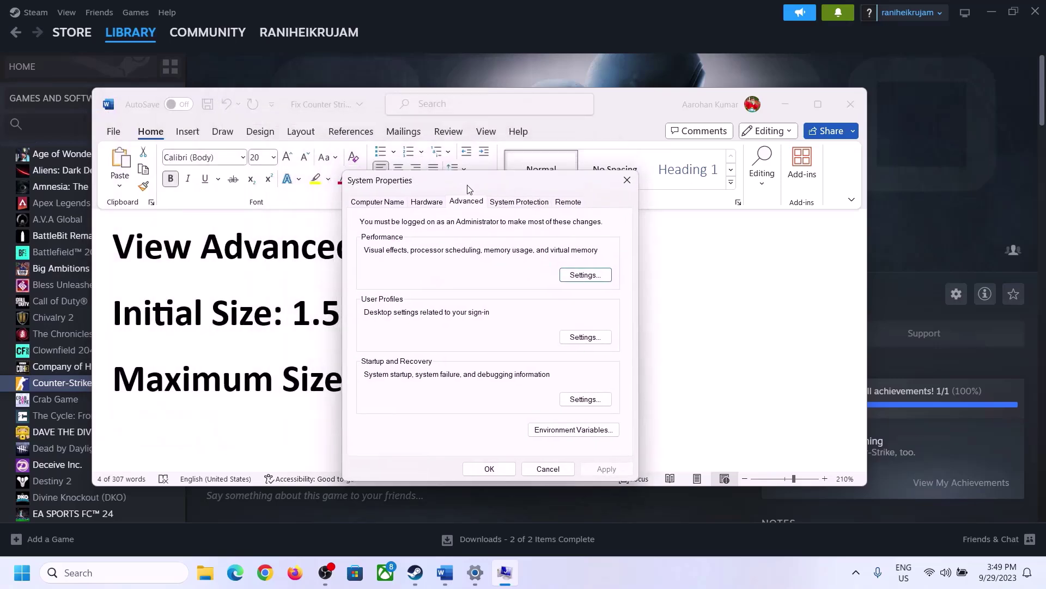
- In the advanced performance options' Virtual Memory settings, disable automatic paging file management and choose a custom size for drive C:
click(586, 275)
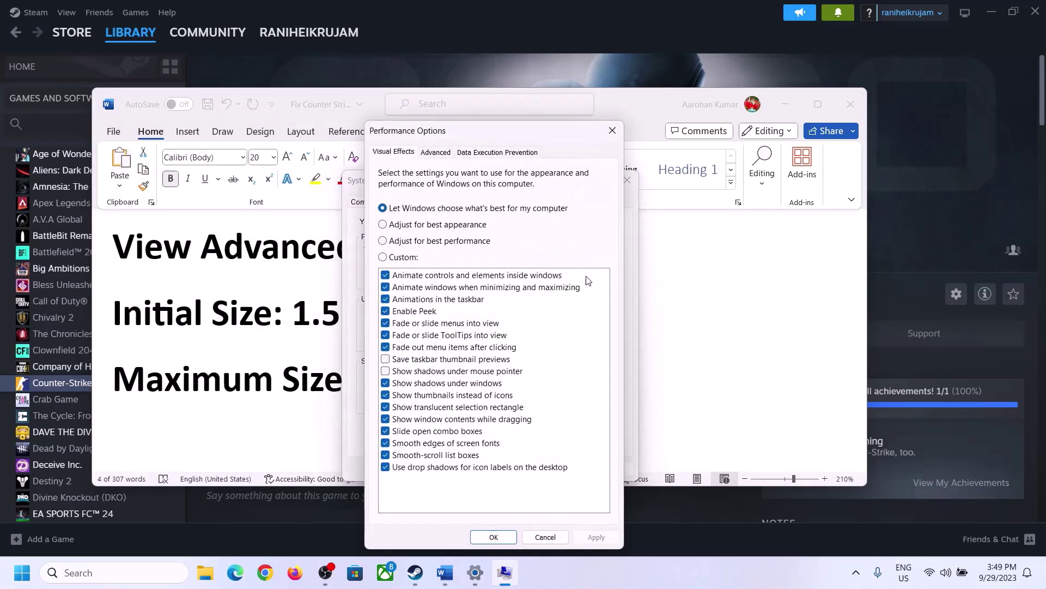
click(441, 155)
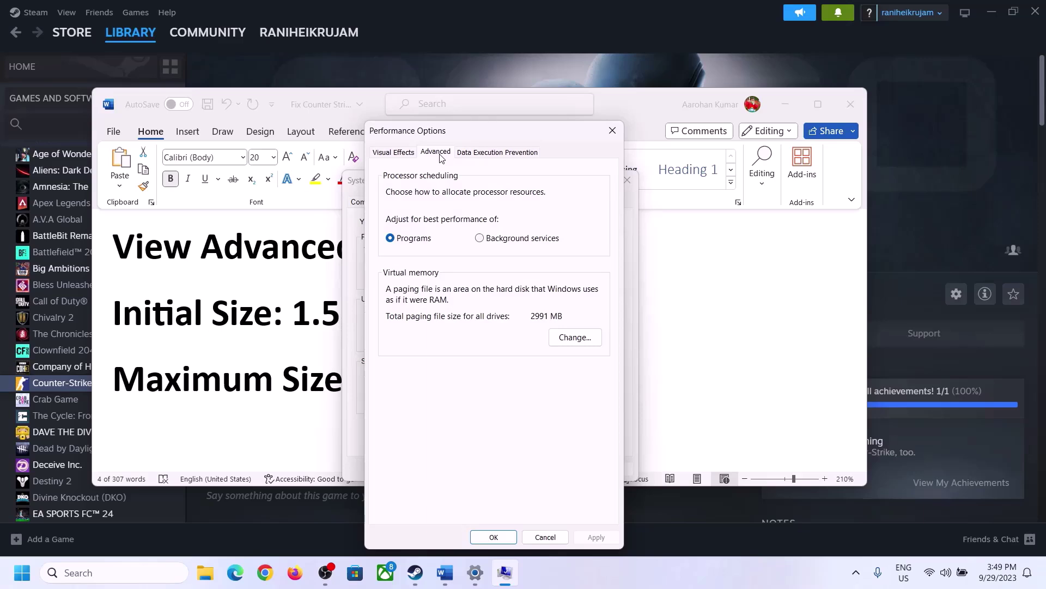
click(579, 338)
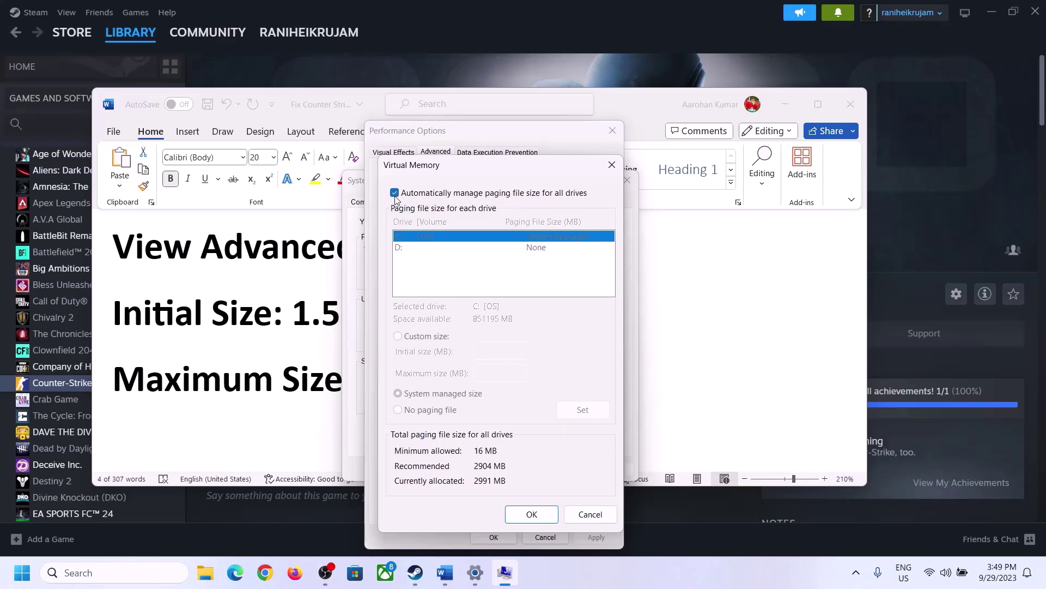
click(395, 195)
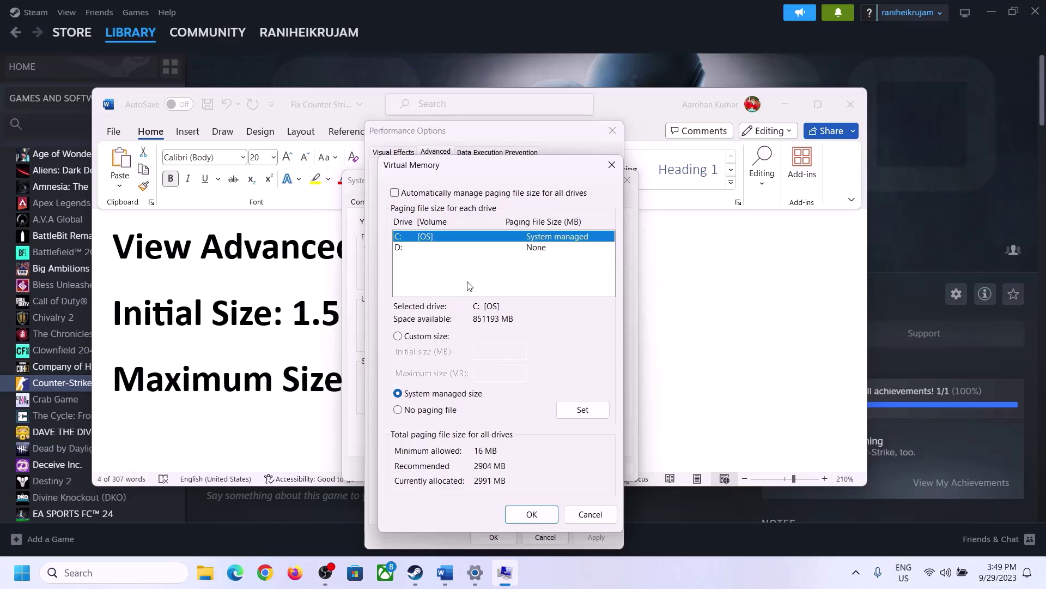
click(399, 337)
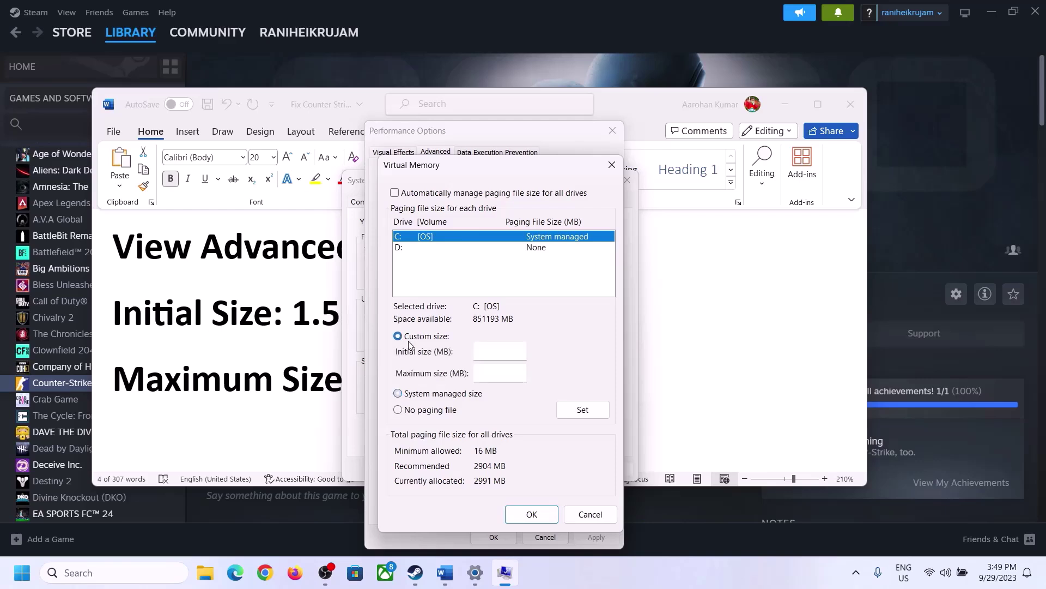
click(501, 351)
- Highlight the initial size rule "1.5 x Total Ram" in the notes and look up the installed RAM in the Settings system information
key(alt+Tab)
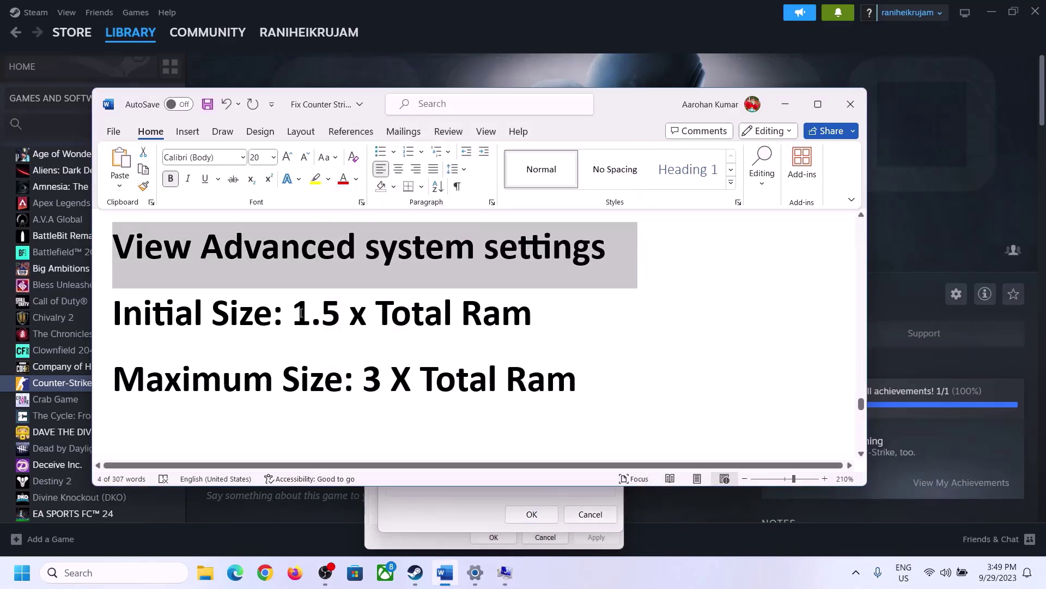
drag(301, 313, 485, 326)
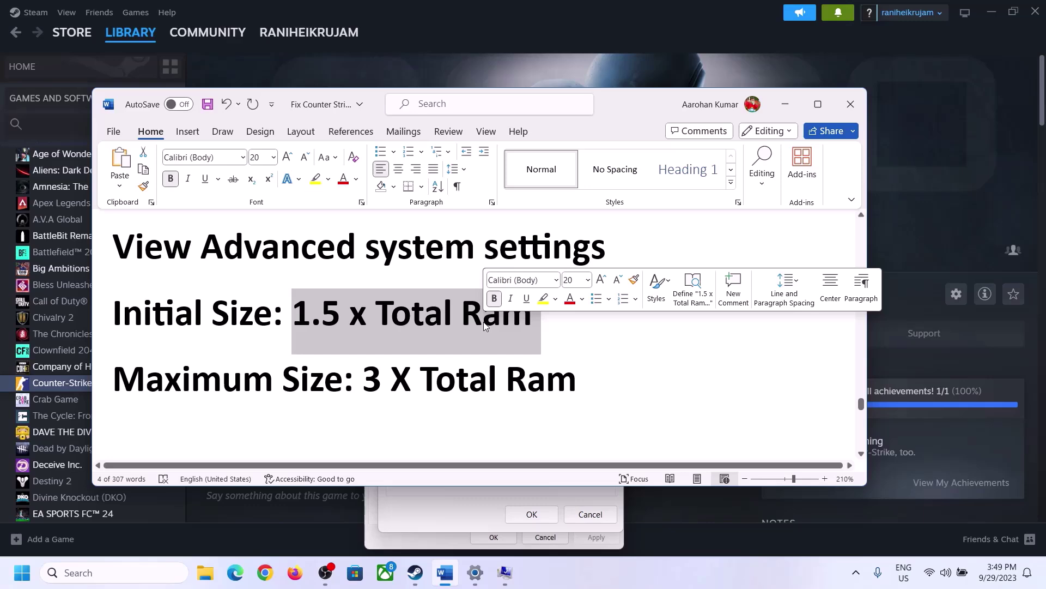
click(476, 573)
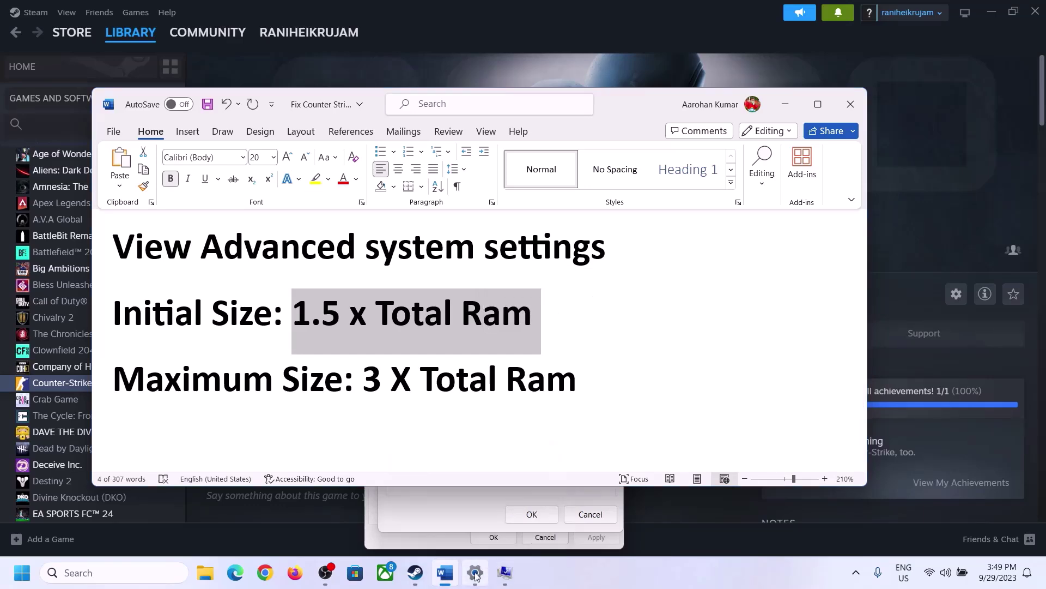
click(52, 175)
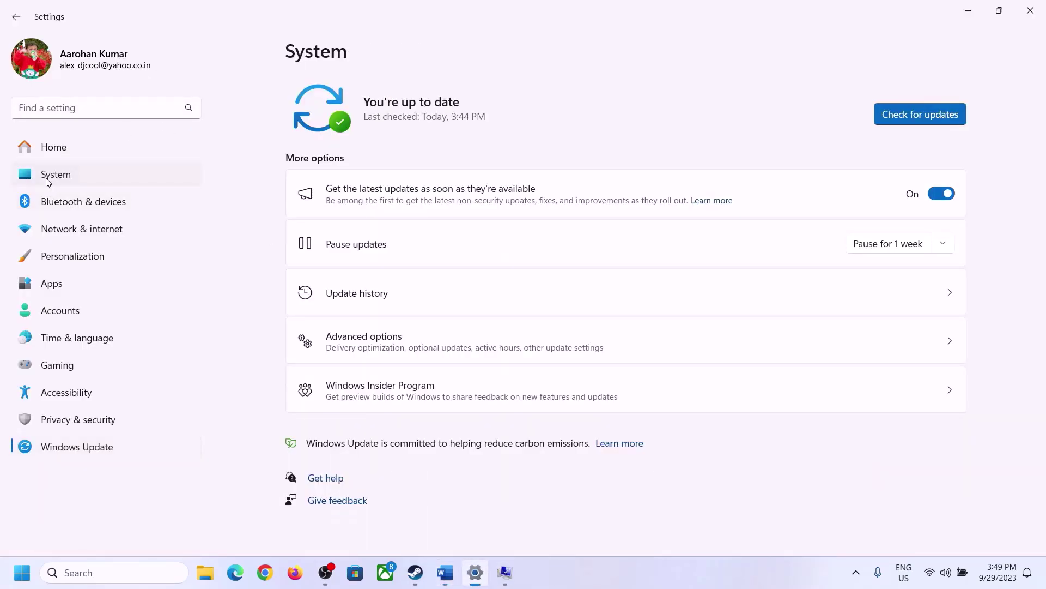
scroll(383, 432, down, 8)
click(343, 512)
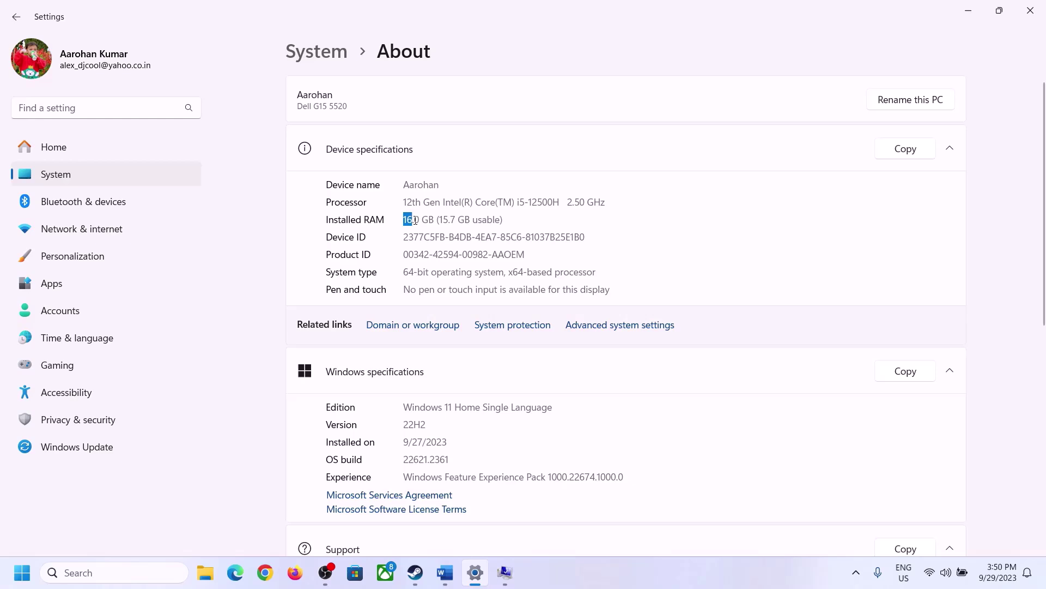
drag(414, 219, 404, 220)
click(421, 221)
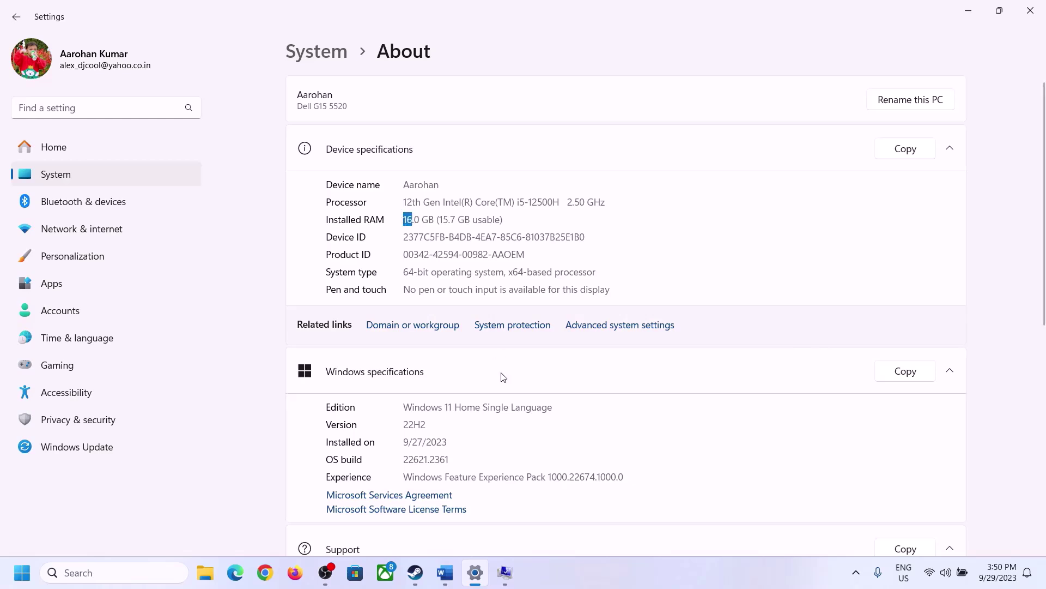
- Return to the Virtual Memory dialog, launch Calculator with the Run command calc, and place it beside the dialog
click(505, 573)
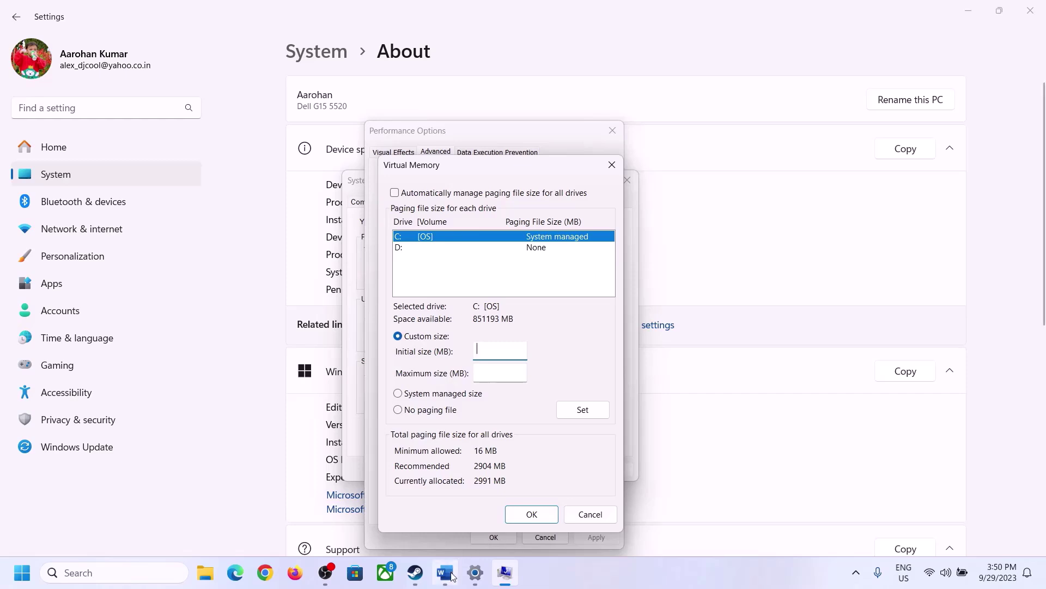
mouse_move(475, 573)
click(472, 504)
key(super+r)
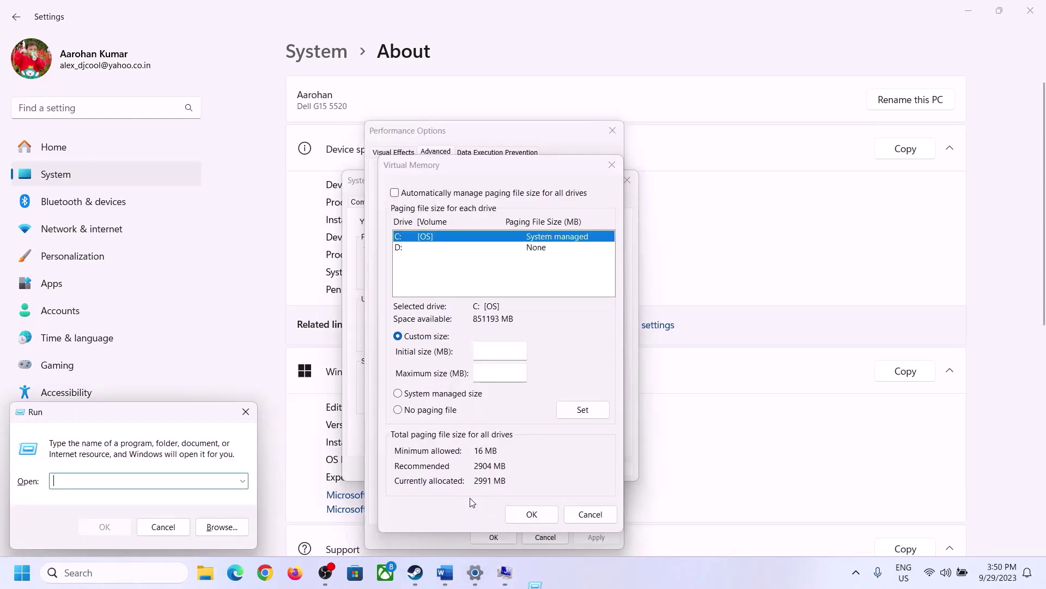
text(ca)
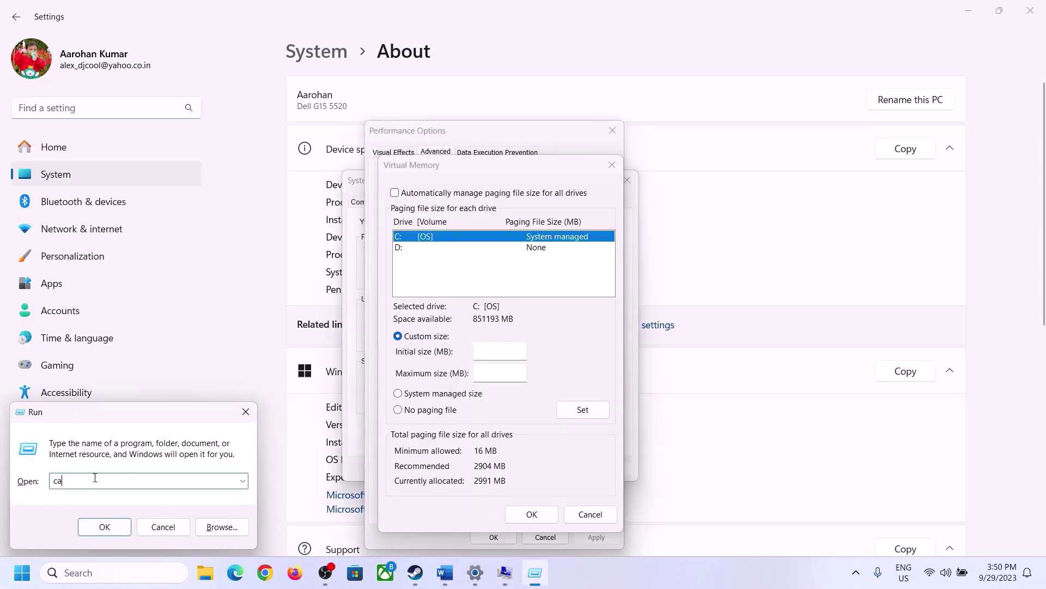
text(lc)
click(104, 527)
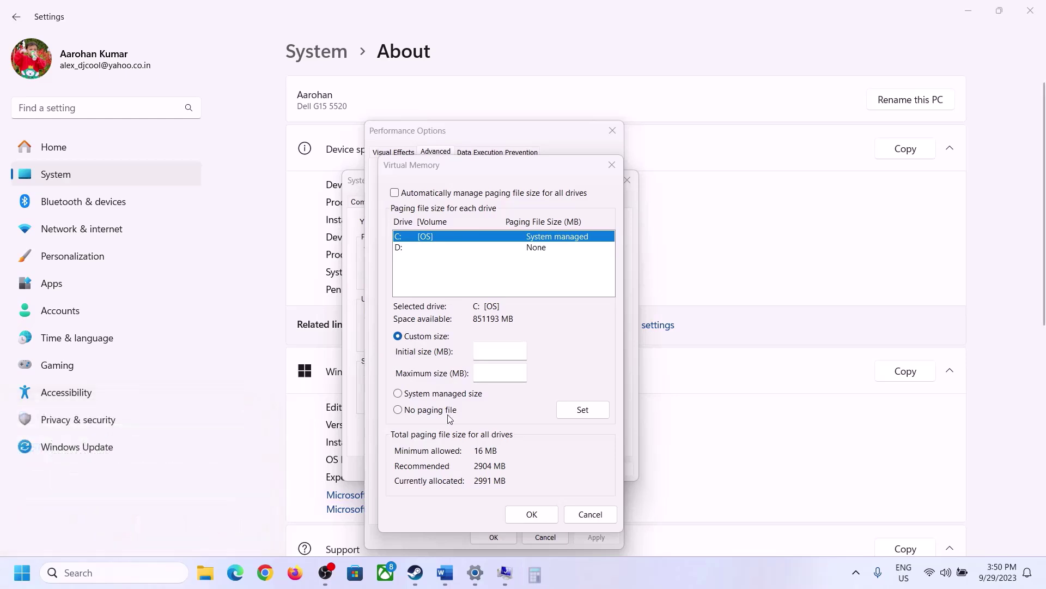
drag(129, 17, 764, 178)
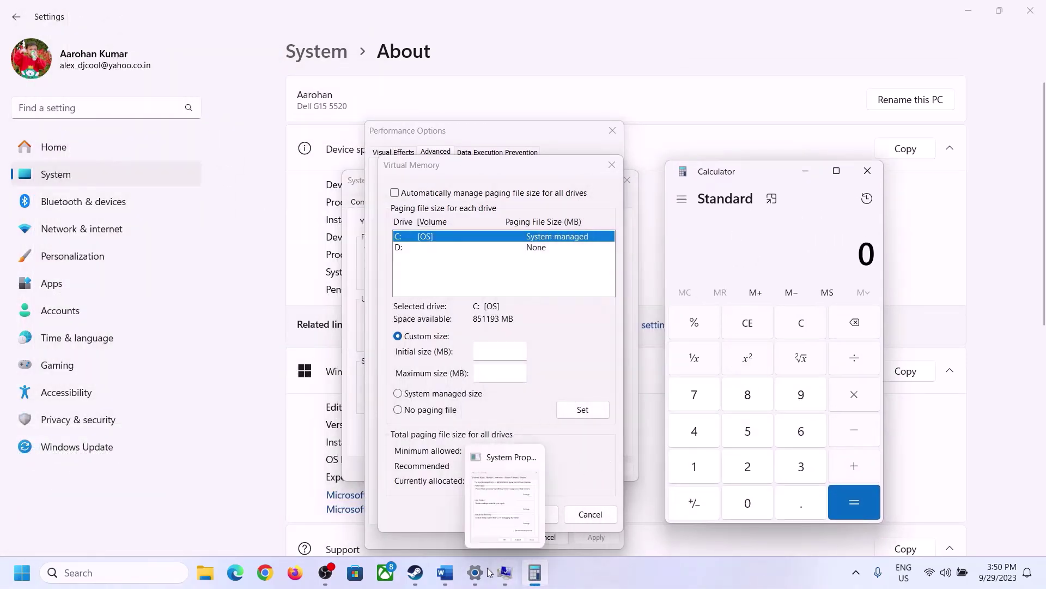
- Recheck the initial size rule in the notes and multiply 16 by 1024 in Calculator to convert the RAM to MB
click(445, 572)
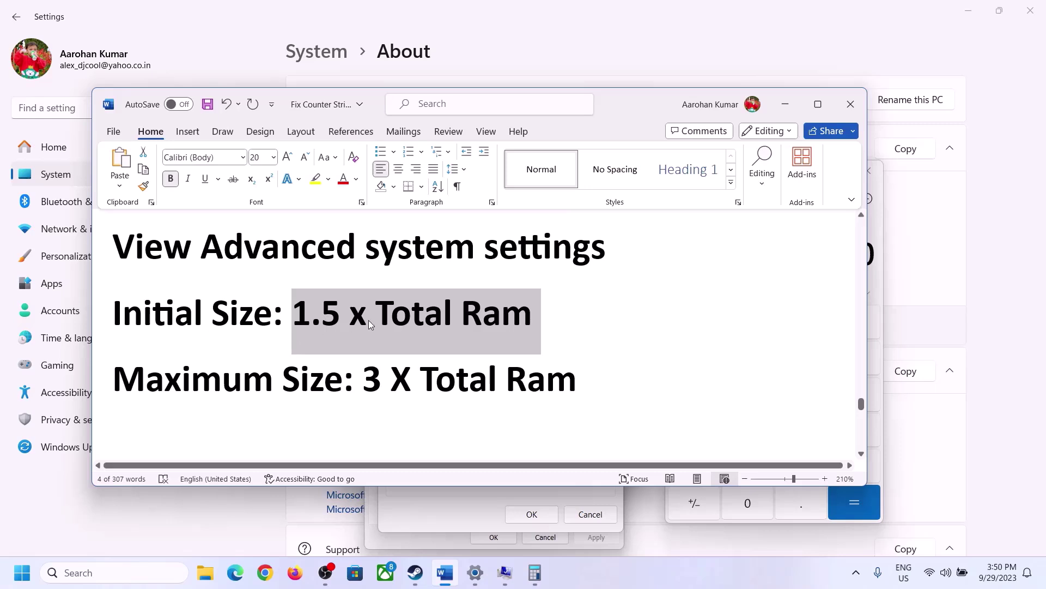
click(534, 572)
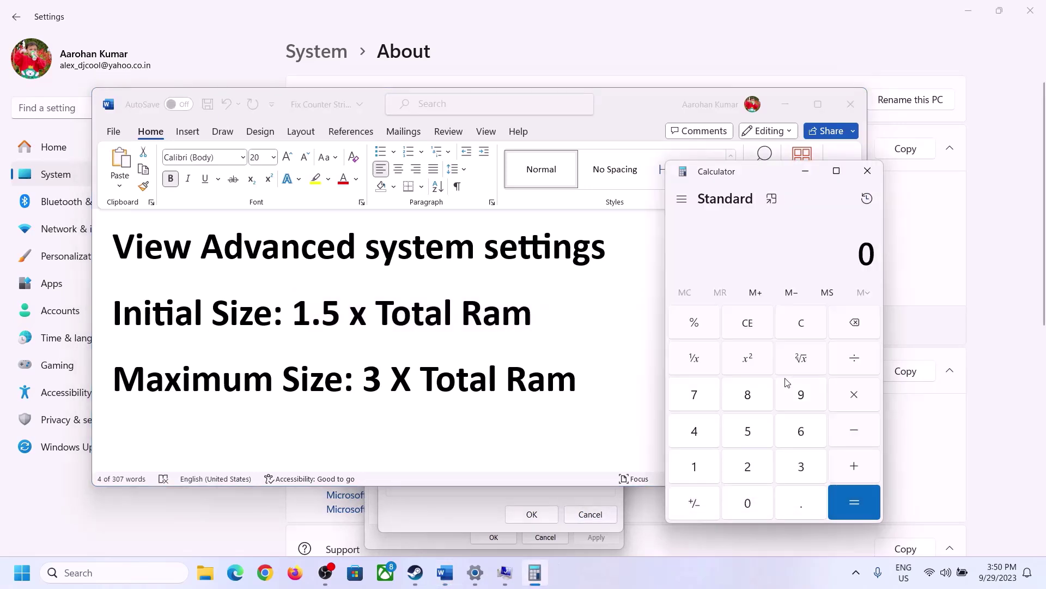
click(695, 467)
click(796, 440)
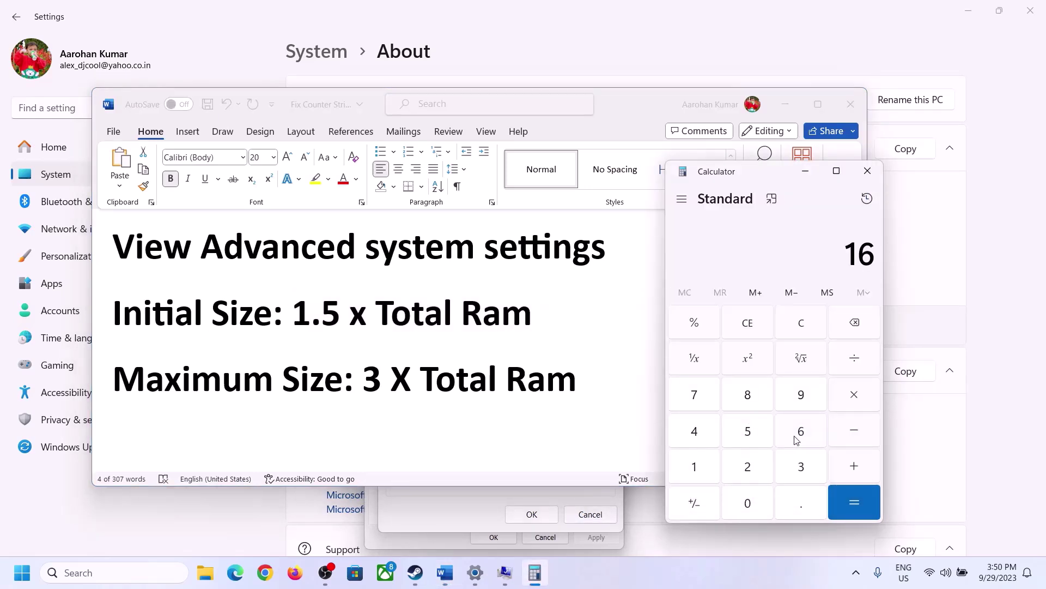
click(804, 336)
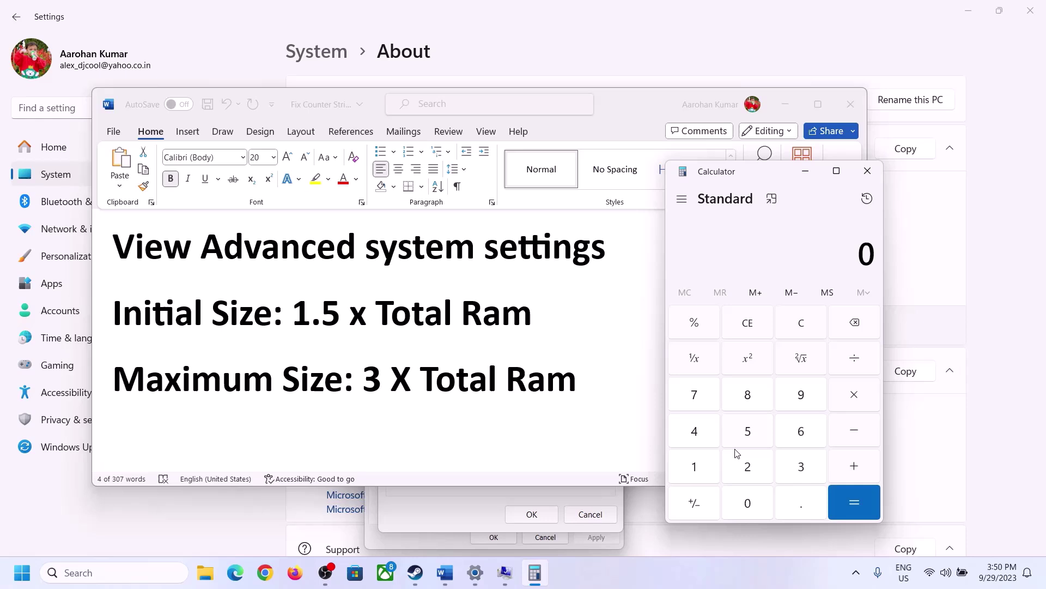
click(702, 468)
click(786, 437)
click(698, 474)
click(747, 505)
click(749, 469)
click(703, 440)
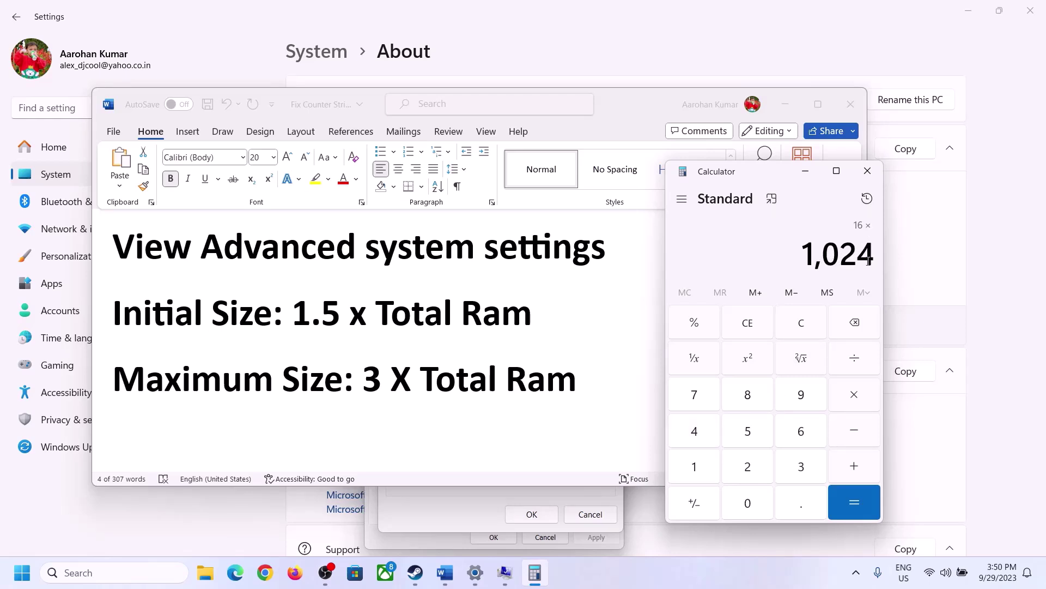
click(854, 502)
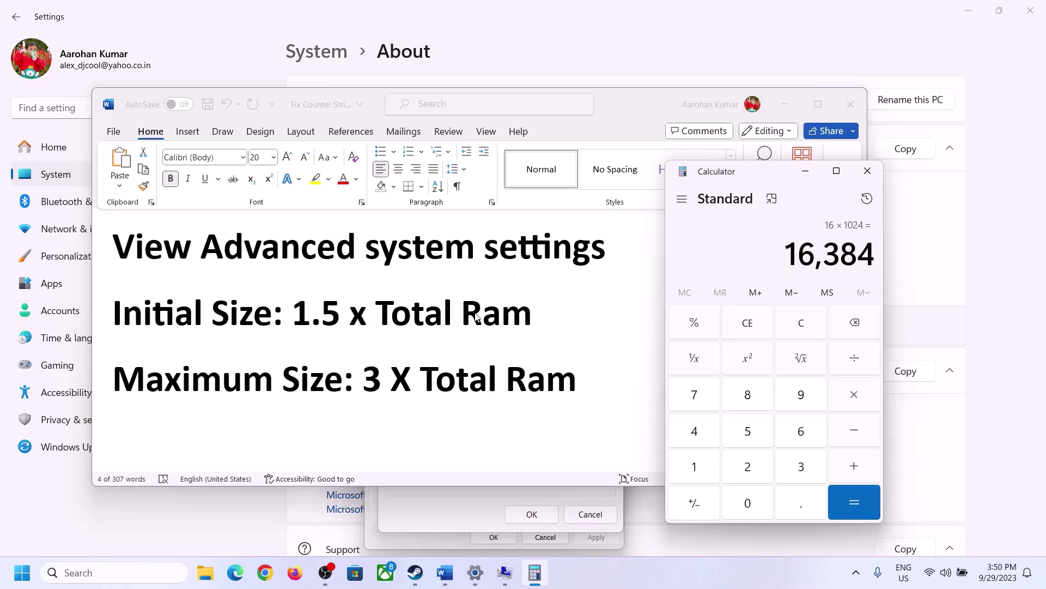
- Multiply the converted RAM value by 1.5 in Calculator
click(855, 398)
click(709, 470)
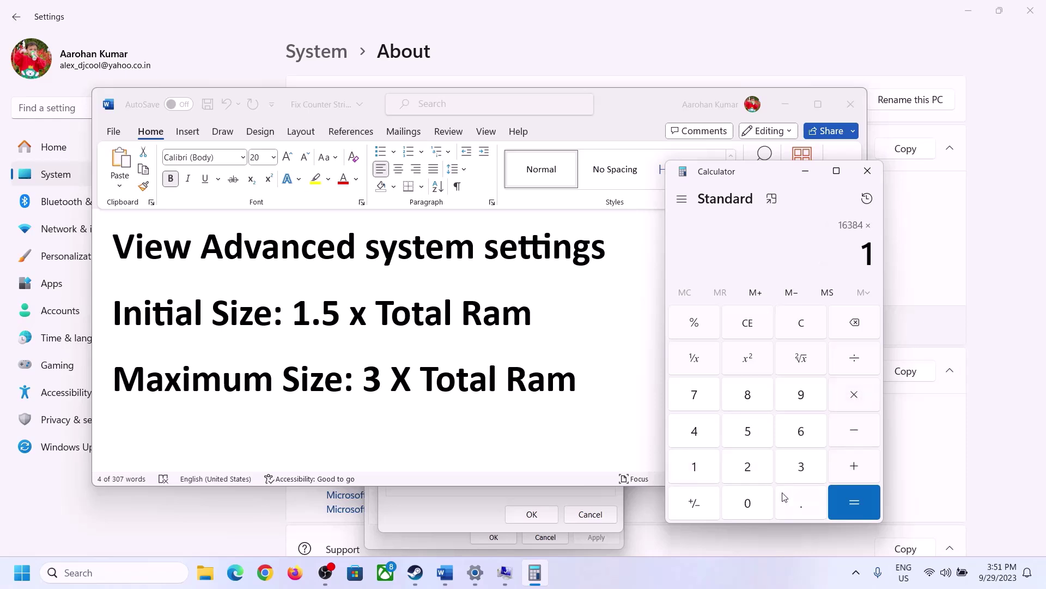
click(796, 510)
click(748, 432)
click(852, 492)
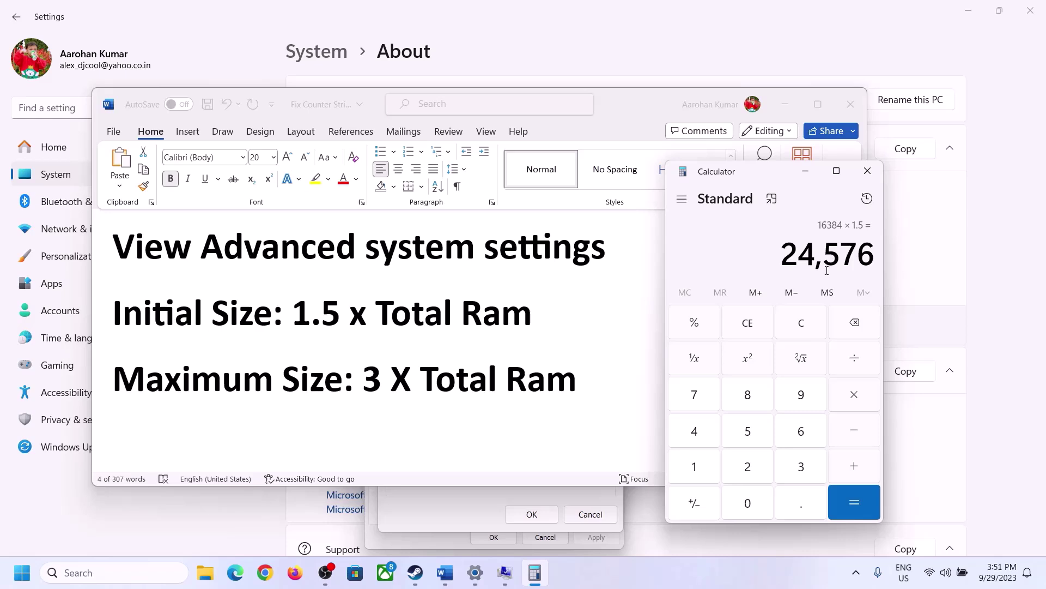
- Set the custom initial paging file size for drive C: to 24576 MB
click(485, 490)
click(494, 353)
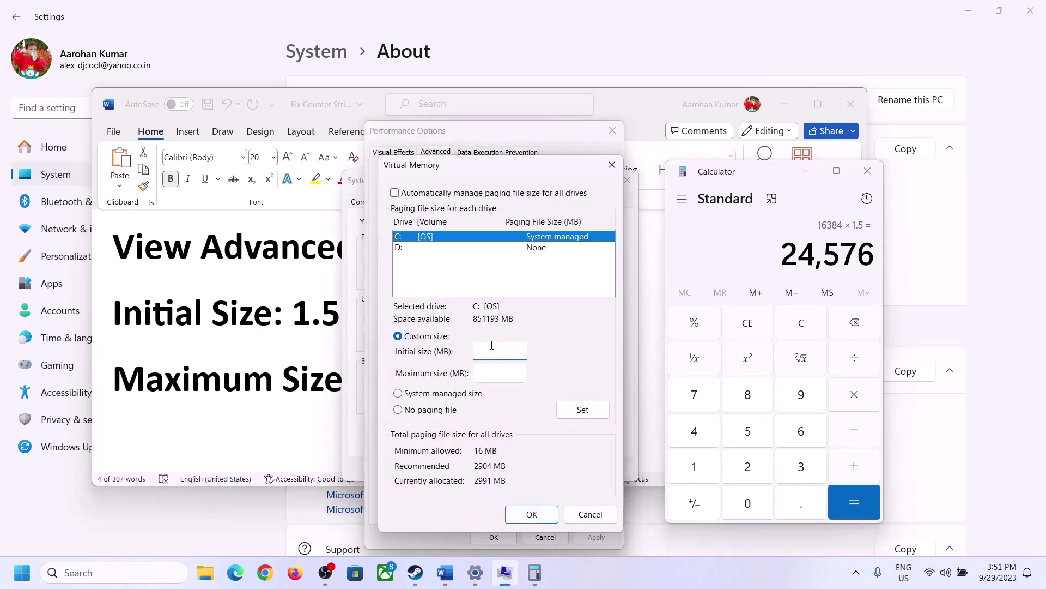
text(24576)
- Check the maximum size rule in the notes and the installed RAM on the About page, clearing Calculator for a new calculation
click(524, 372)
click(303, 384)
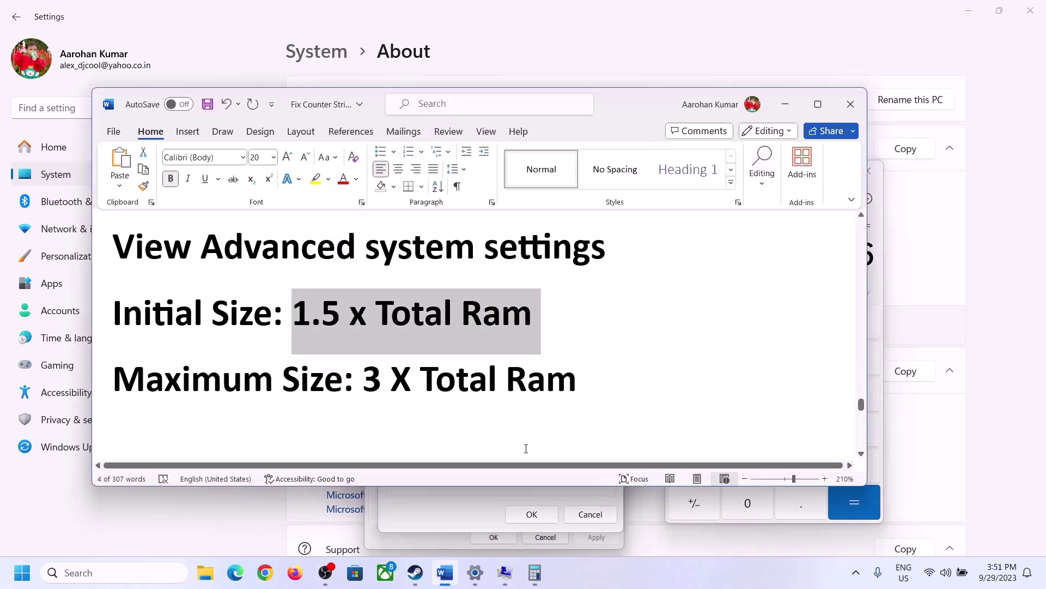
click(879, 282)
click(811, 325)
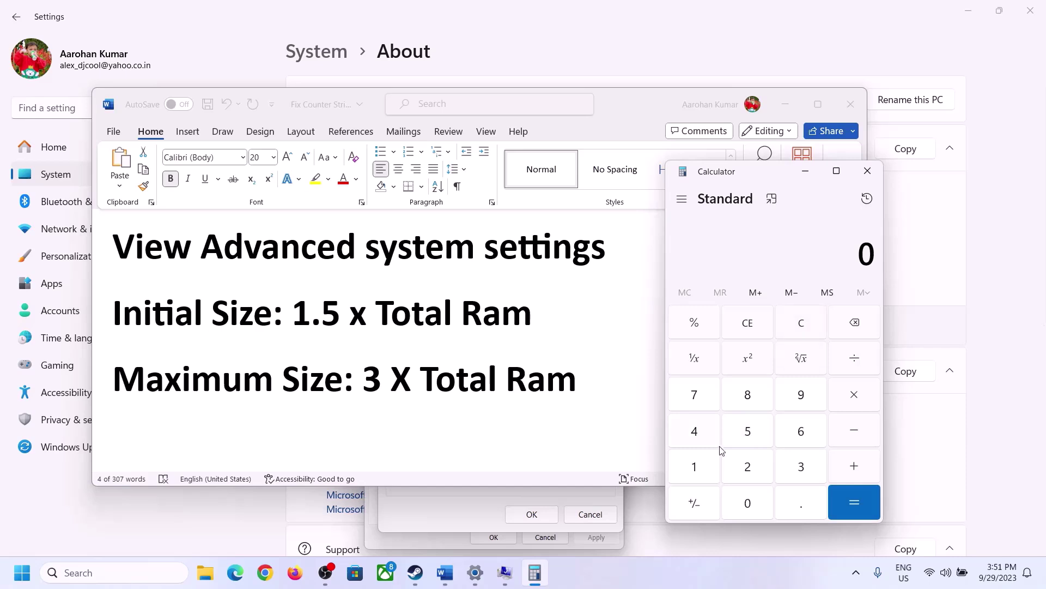
click(484, 579)
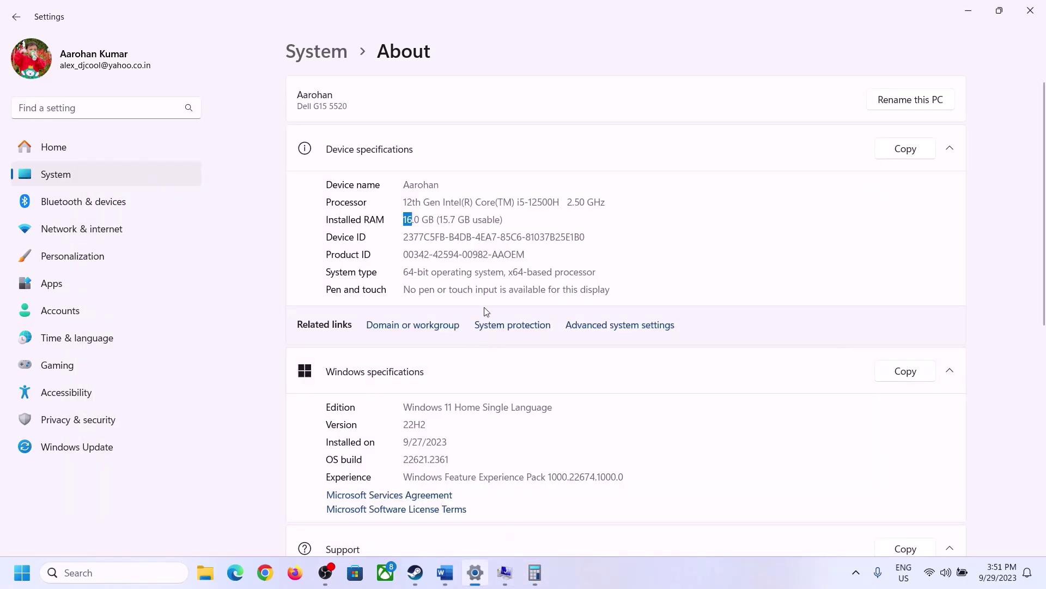
click(535, 572)
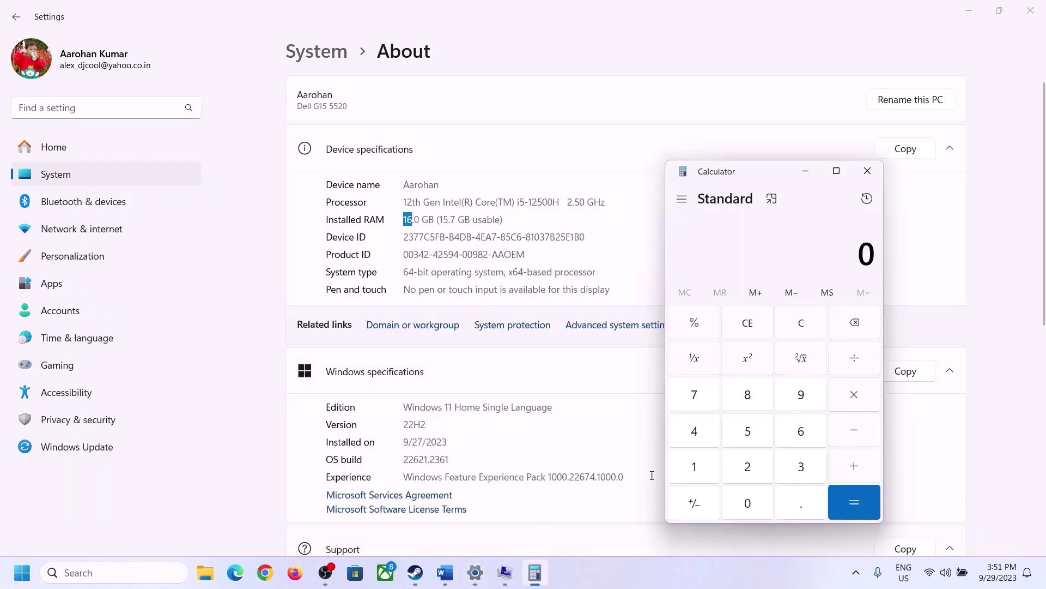
- Multiply 16 by 1024 in Calculator to convert the installed RAM to MB
click(704, 464)
click(798, 432)
click(852, 396)
click(701, 463)
click(740, 491)
click(748, 466)
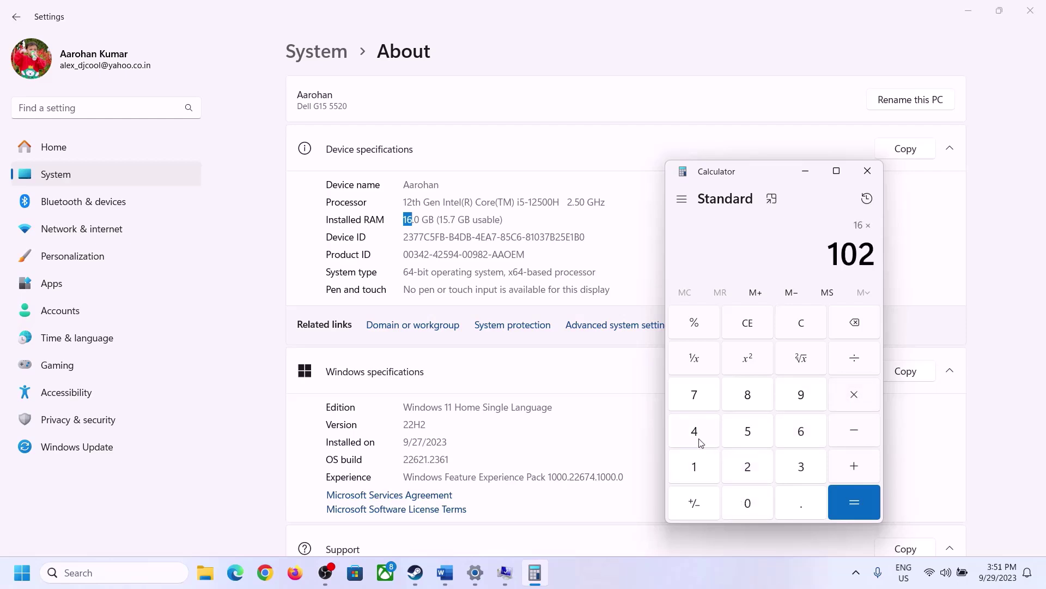
click(694, 431)
click(846, 508)
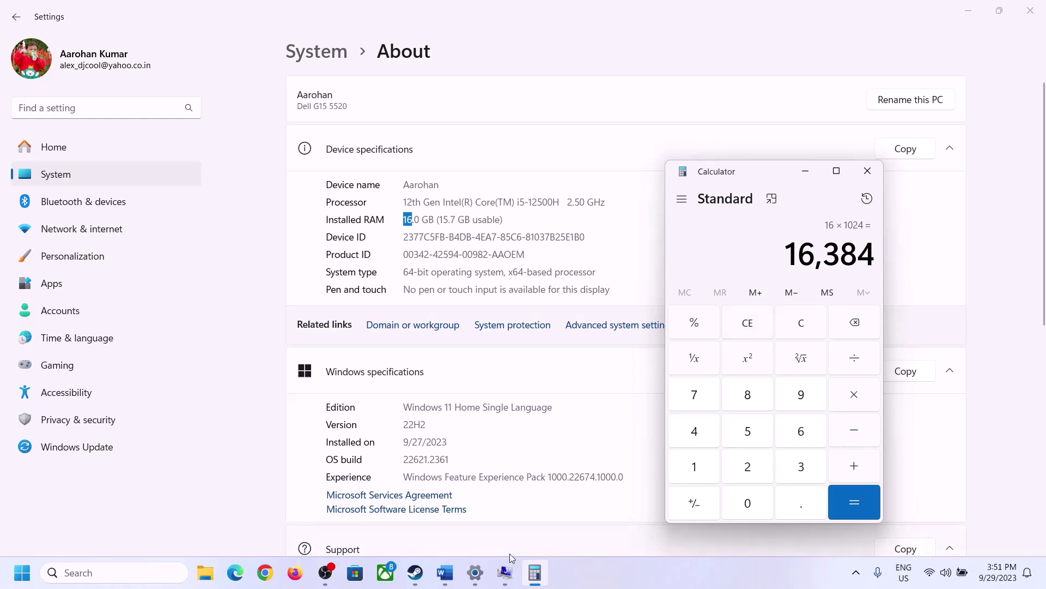
- Recheck the maximum size rule in the Word notes and multiply the converted RAM value by 3 in Calculator
click(445, 572)
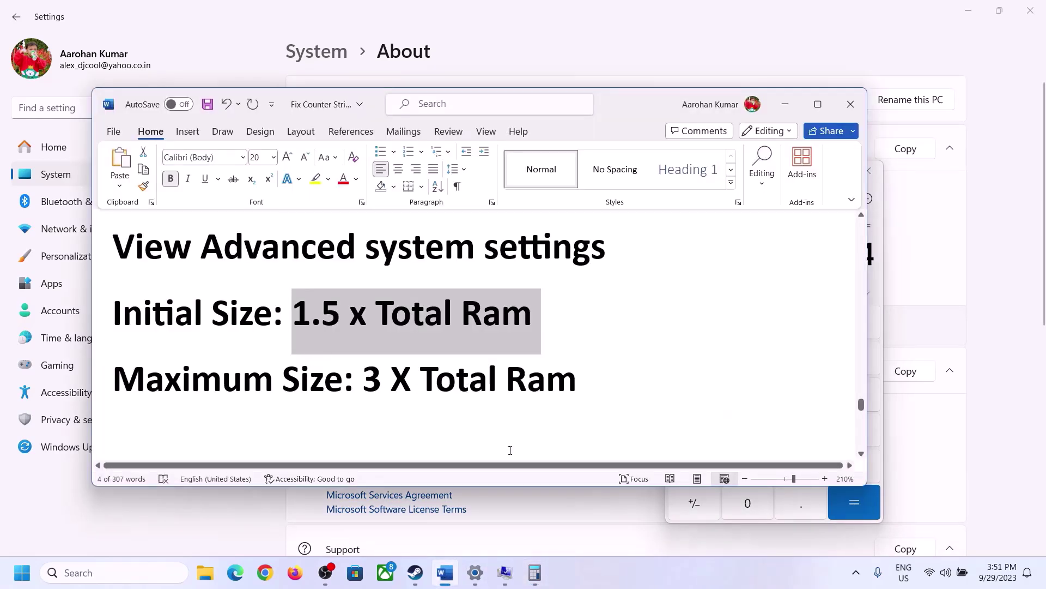
click(534, 573)
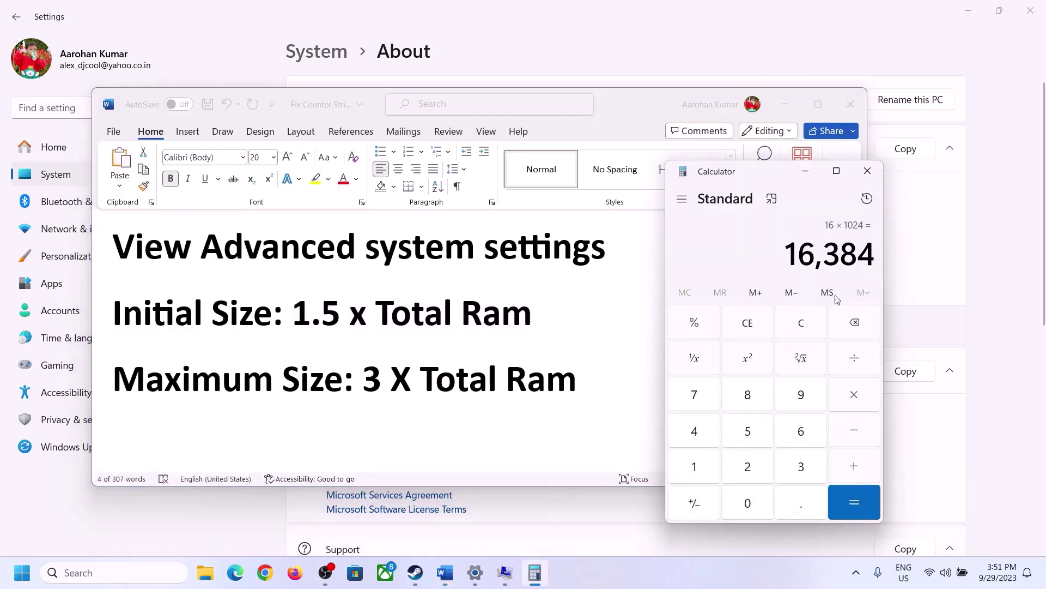
click(854, 394)
click(797, 468)
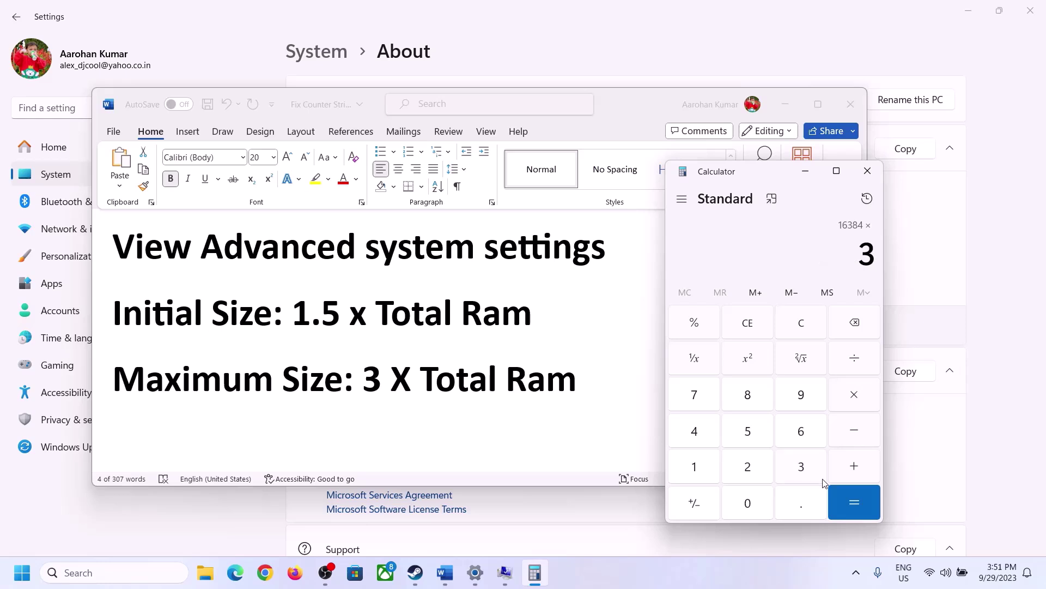
click(862, 500)
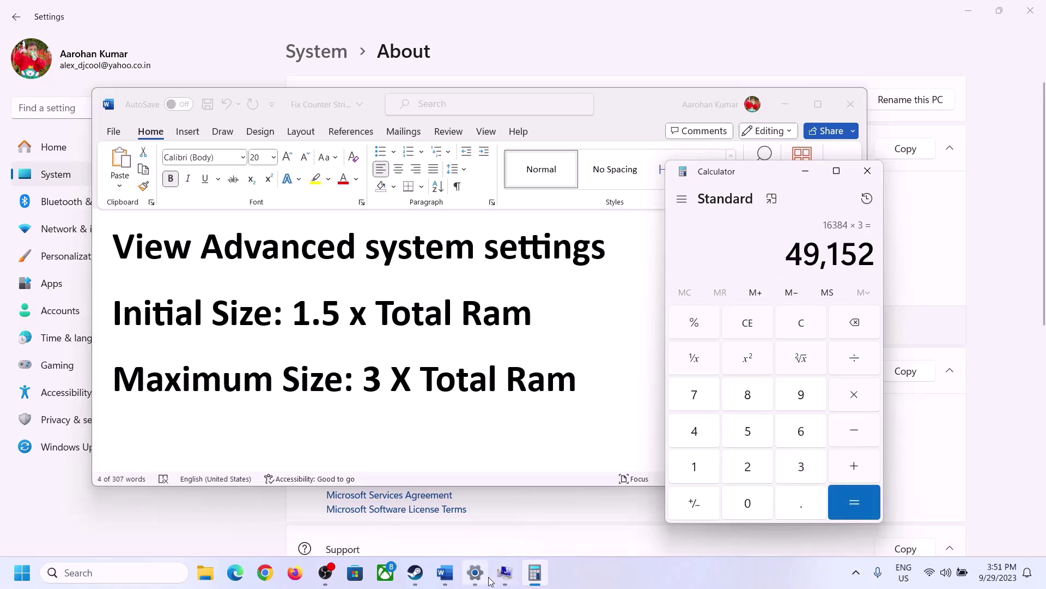
- Set the custom maximum paging file size for drive C: to 49152 MB and accept the Virtual Memory settings
click(504, 572)
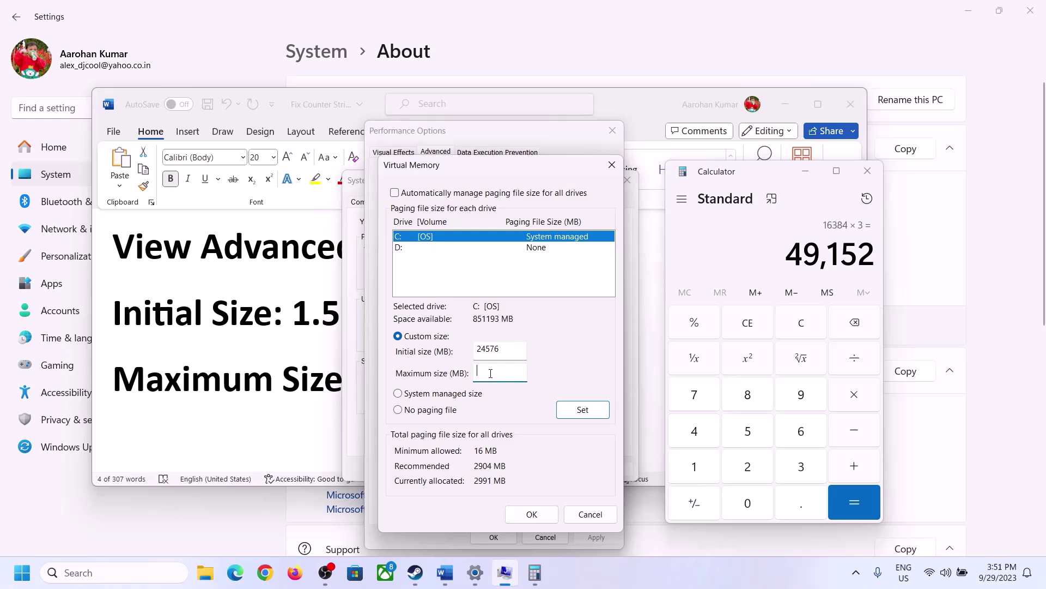
text(49152)
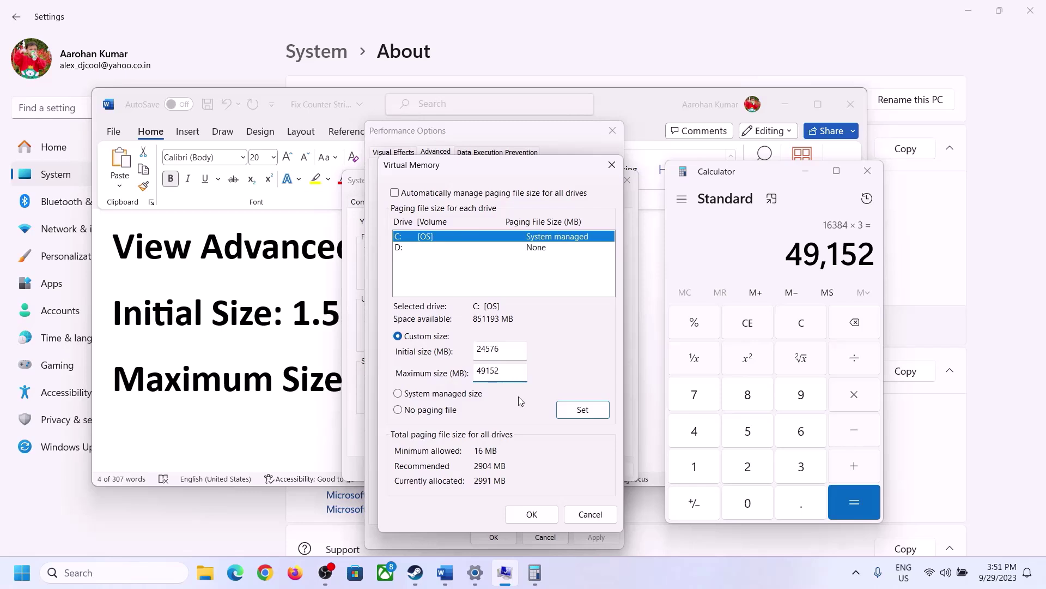
click(582, 413)
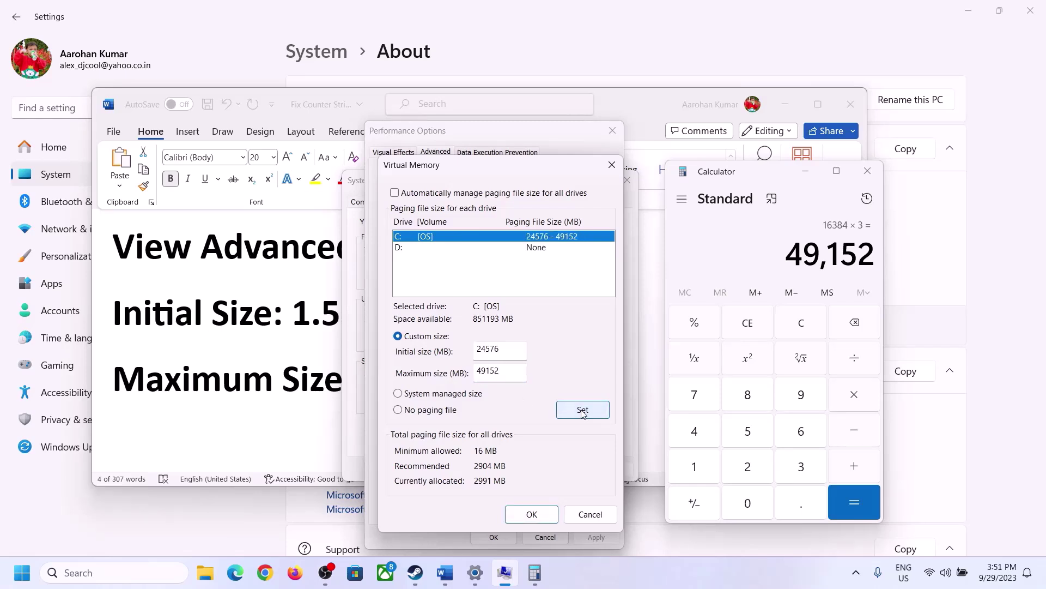
click(533, 514)
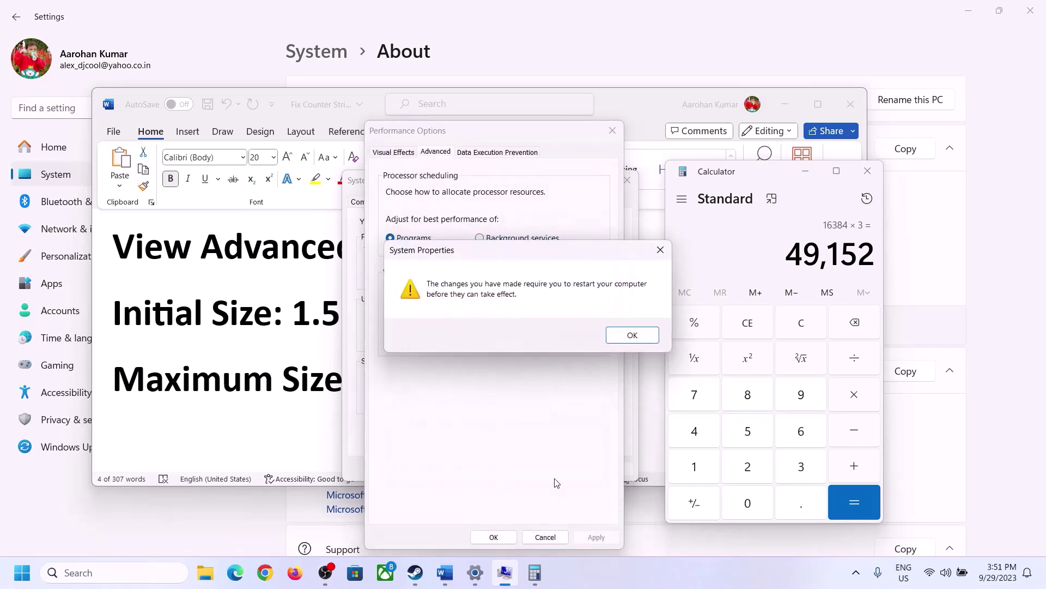
- Acknowledge the restart notice, accept Performance Options and System Properties, and dismiss the restart prompt without restarting
click(647, 334)
click(595, 538)
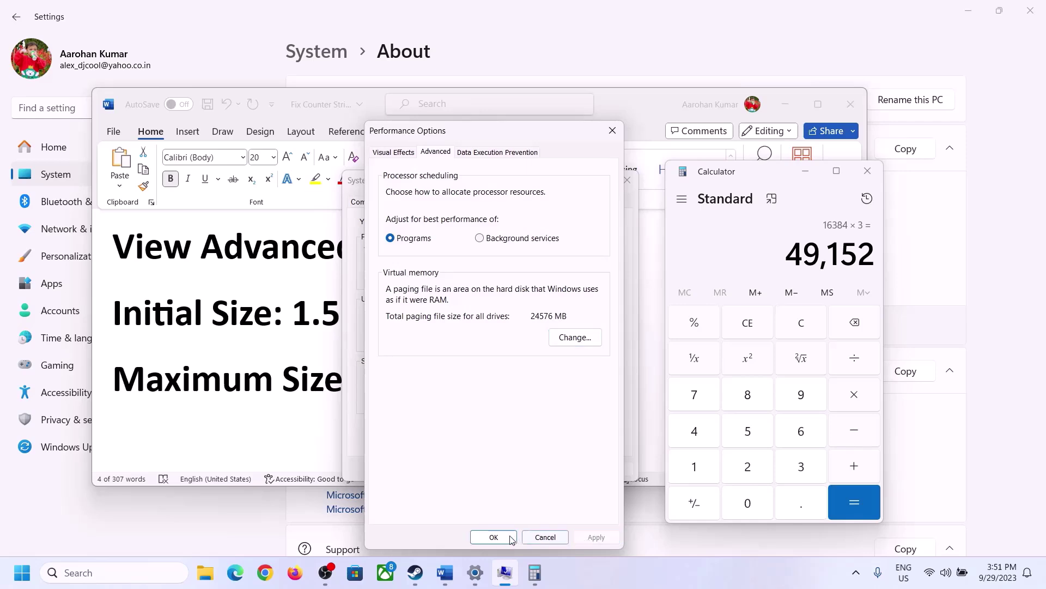
click(494, 537)
click(495, 467)
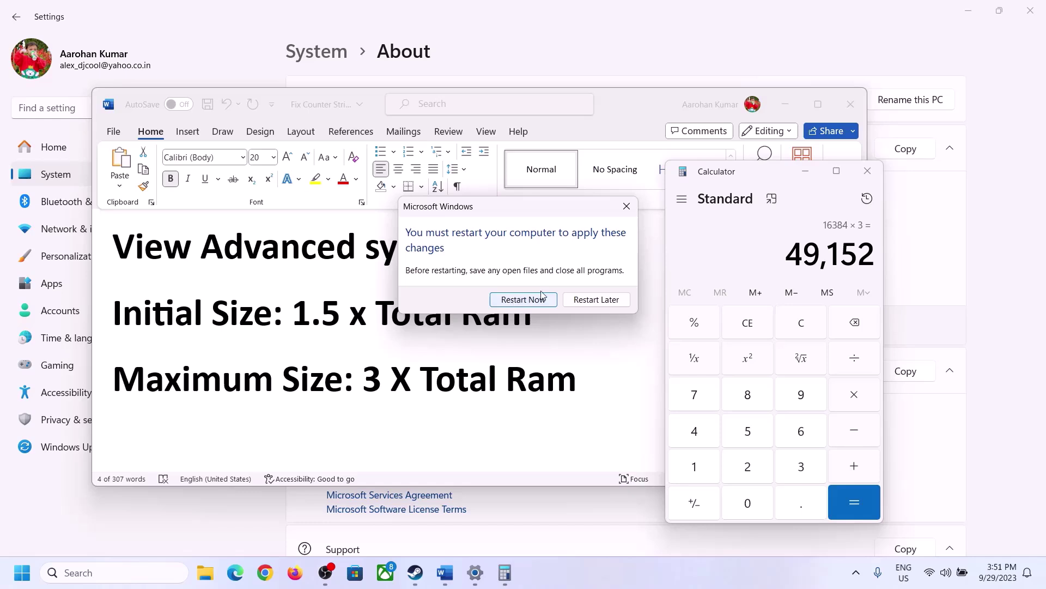
click(626, 208)
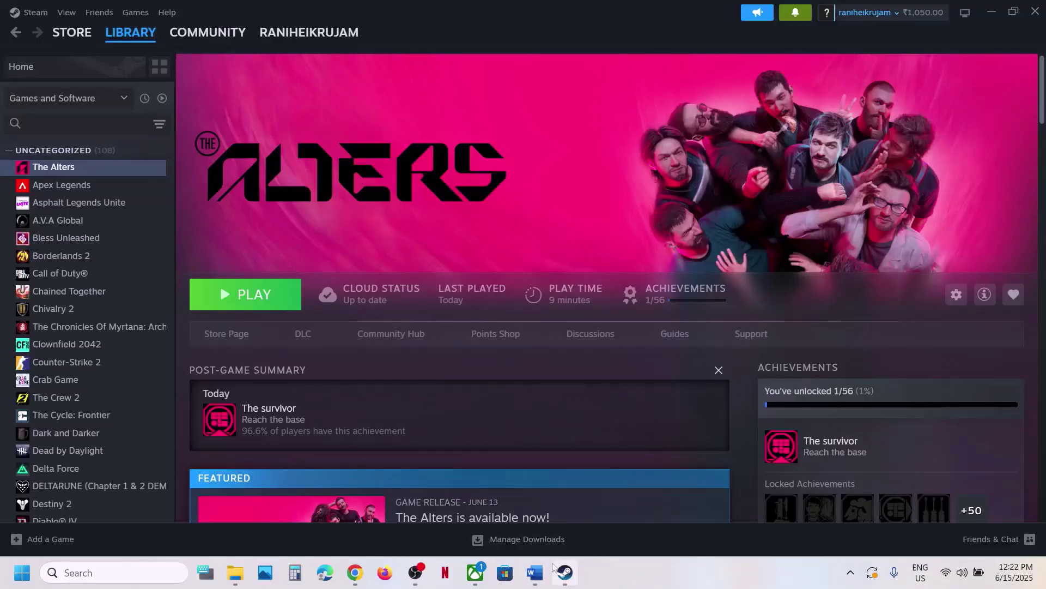
- Go to Step 14 in the Word notes and highlight the advice on overclocking, MSI Afterburner/Rivatuner and the Steam Overlay
click(535, 572)
scroll(412, 366, down, 3)
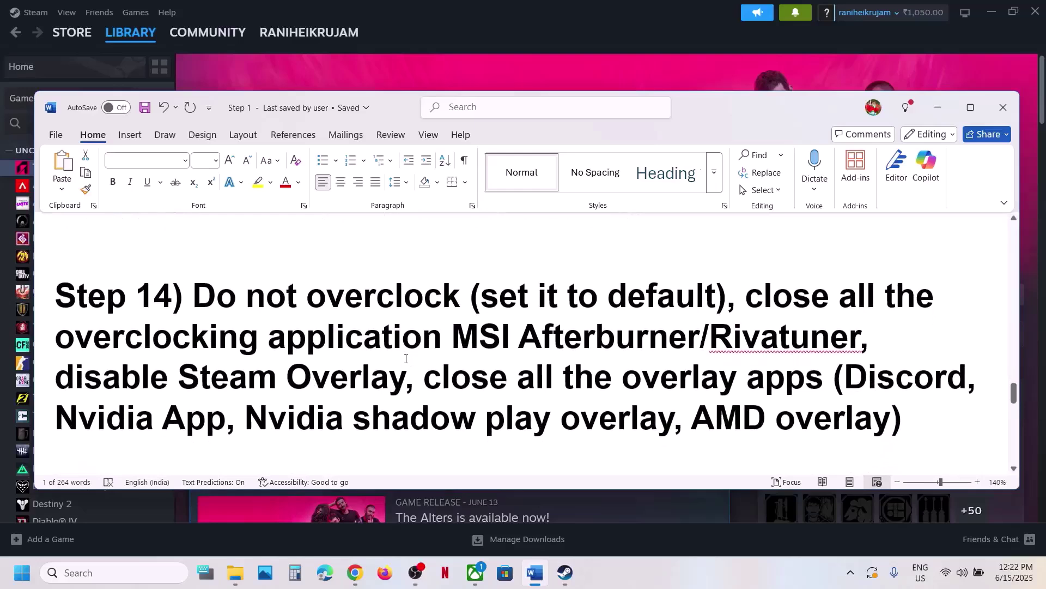
drag(194, 294, 619, 333)
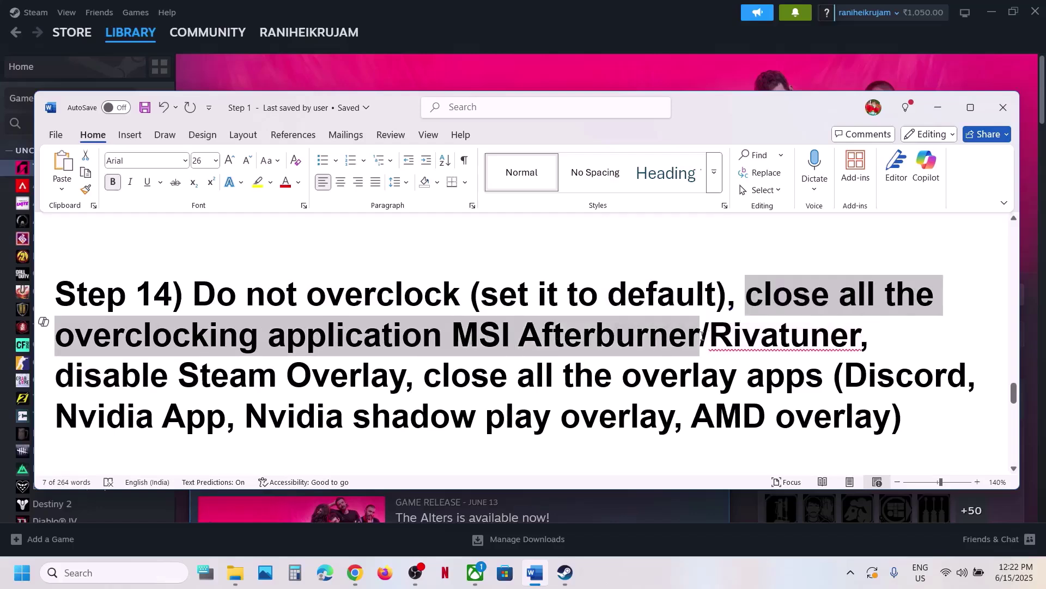
drag(703, 335, 780, 337)
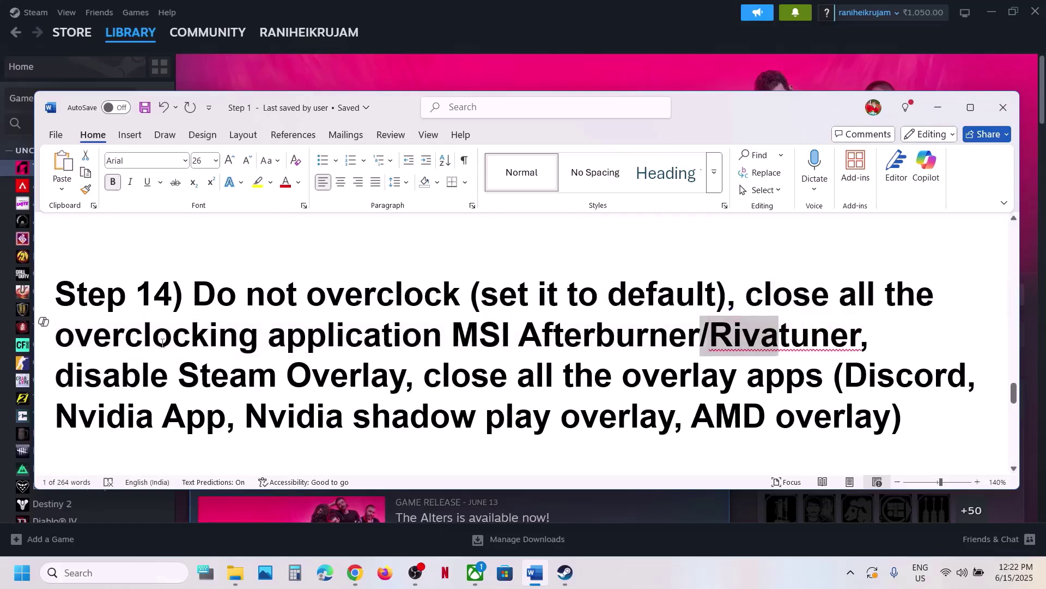
drag(162, 342, 450, 339)
drag(774, 298, 873, 300)
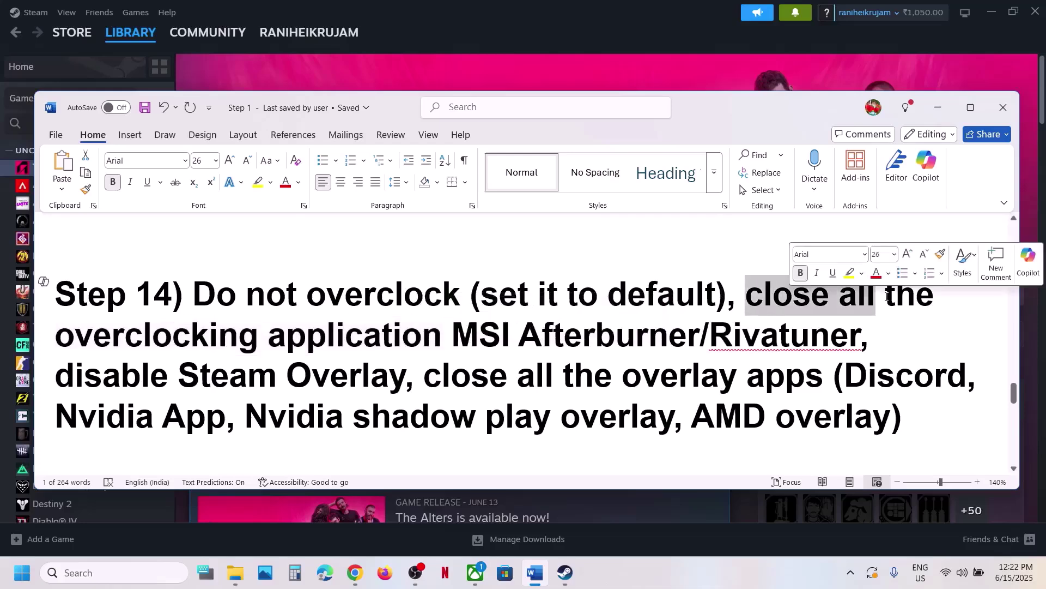
drag(180, 376, 420, 376)
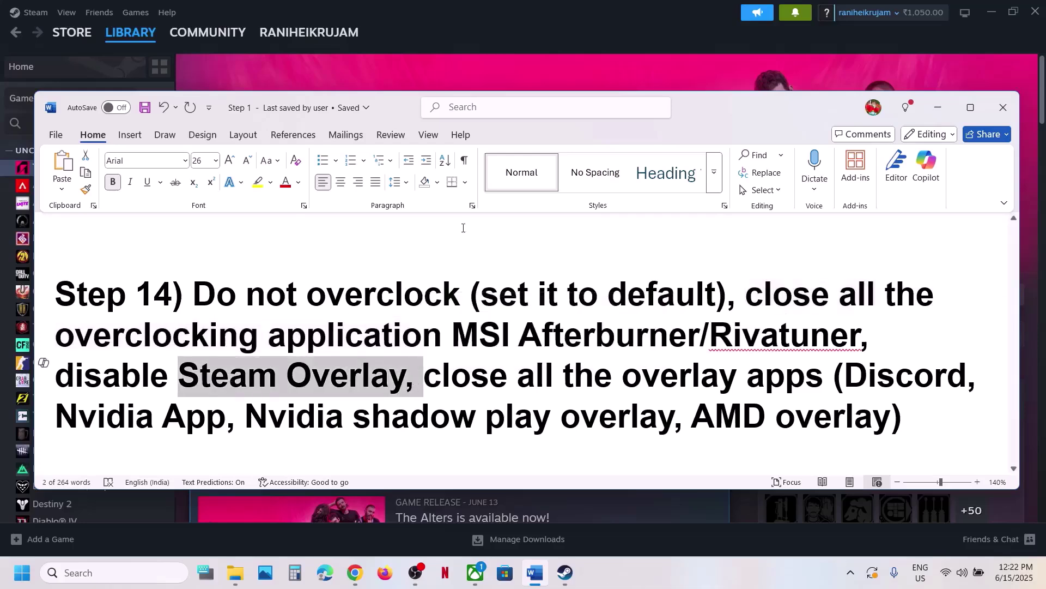
- Turn off the in-game Steam Overlay in The Alters' properties in Steam and close the properties window
click(481, 41)
right_click(78, 176)
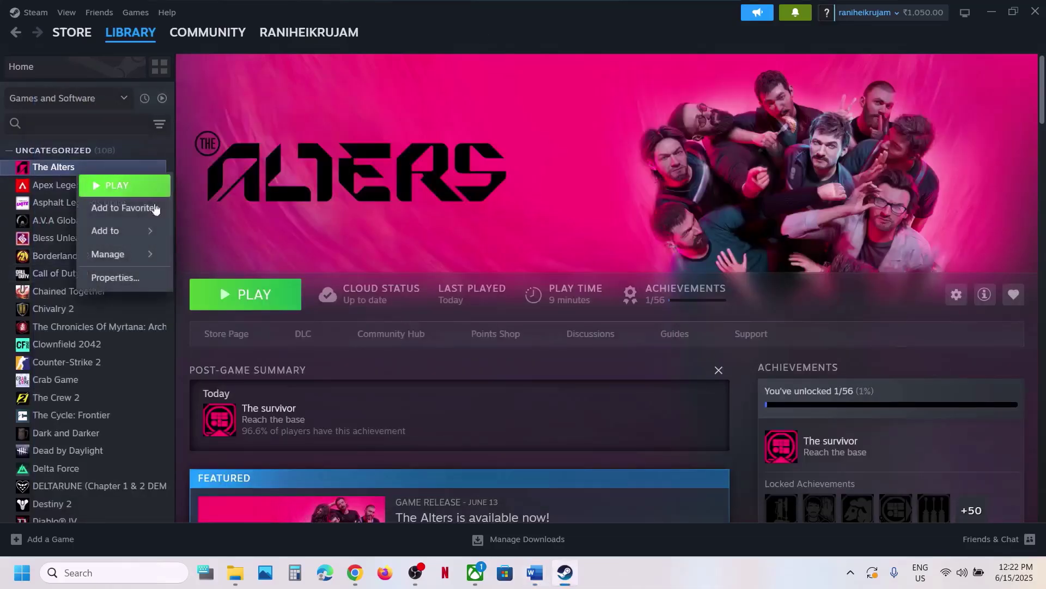
click(150, 279)
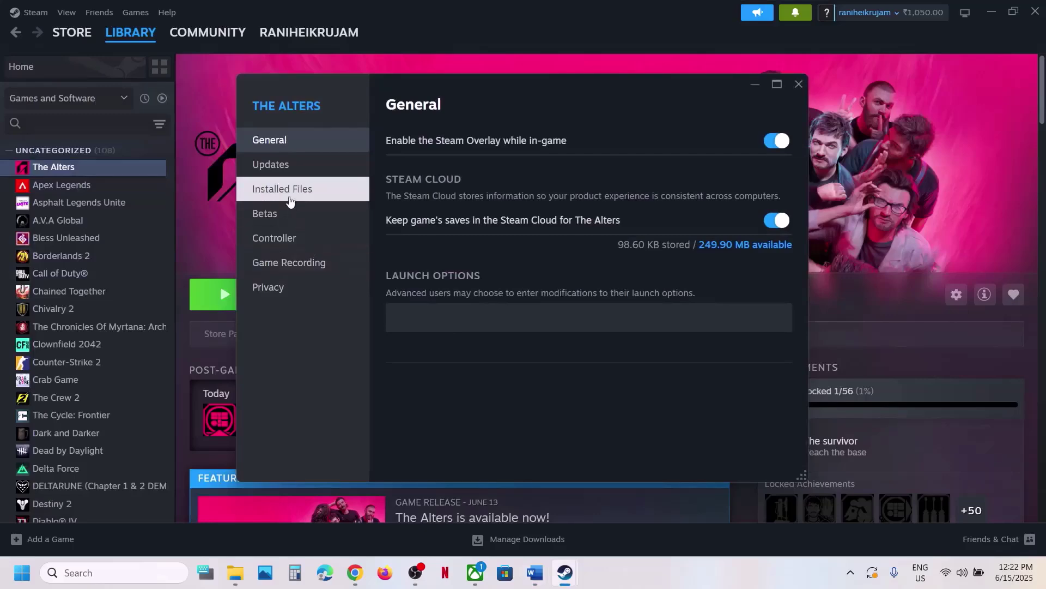
click(777, 141)
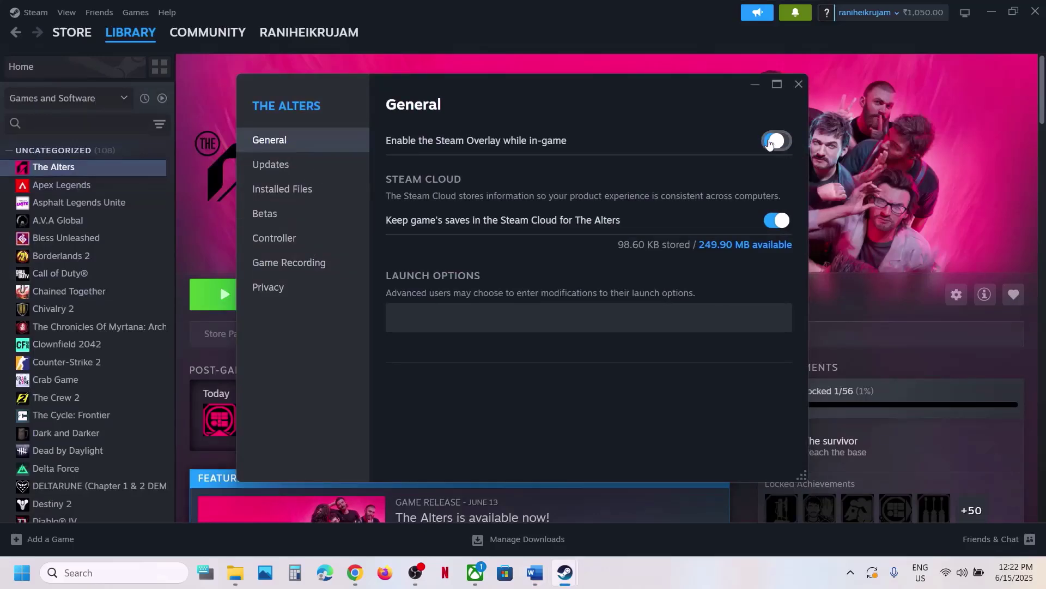
click(799, 85)
- Return to Step 14 in the Word notes and highlight the advice to close overlay apps such as Discord, Nvidia and AMD
click(535, 572)
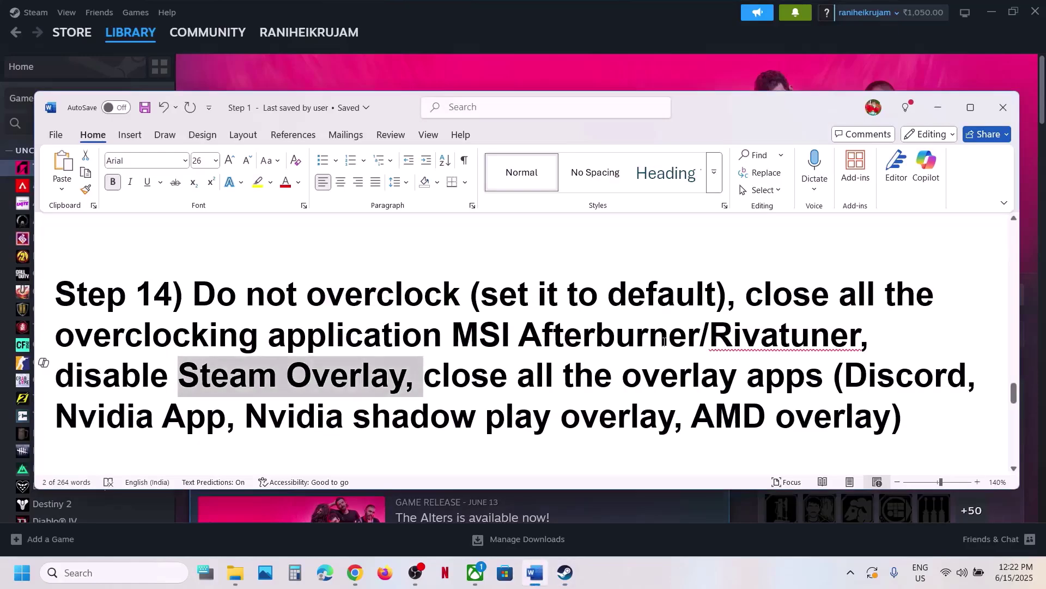
double_click(879, 381)
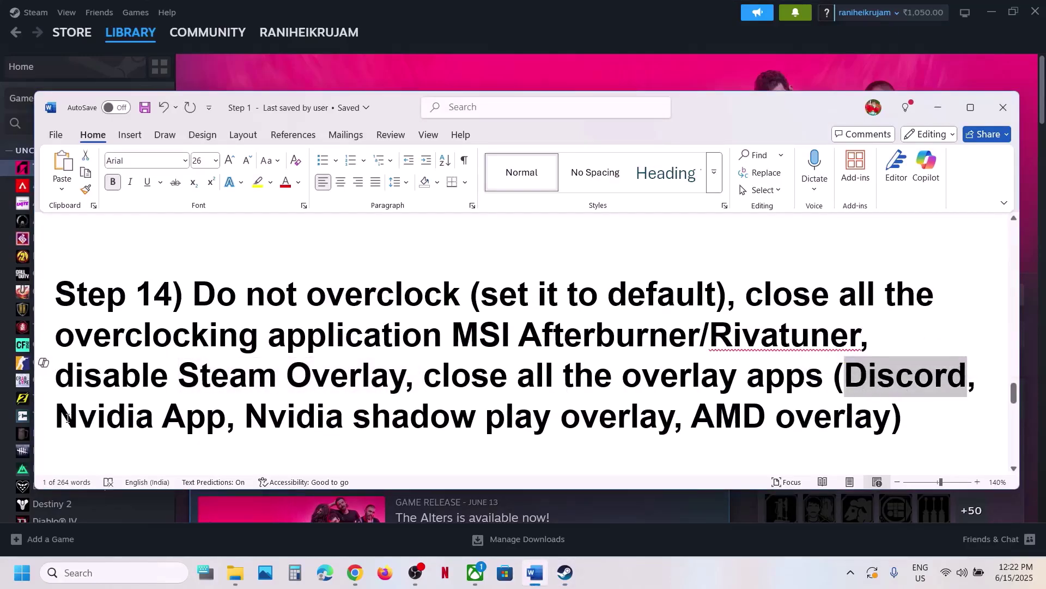
drag(67, 417, 201, 419)
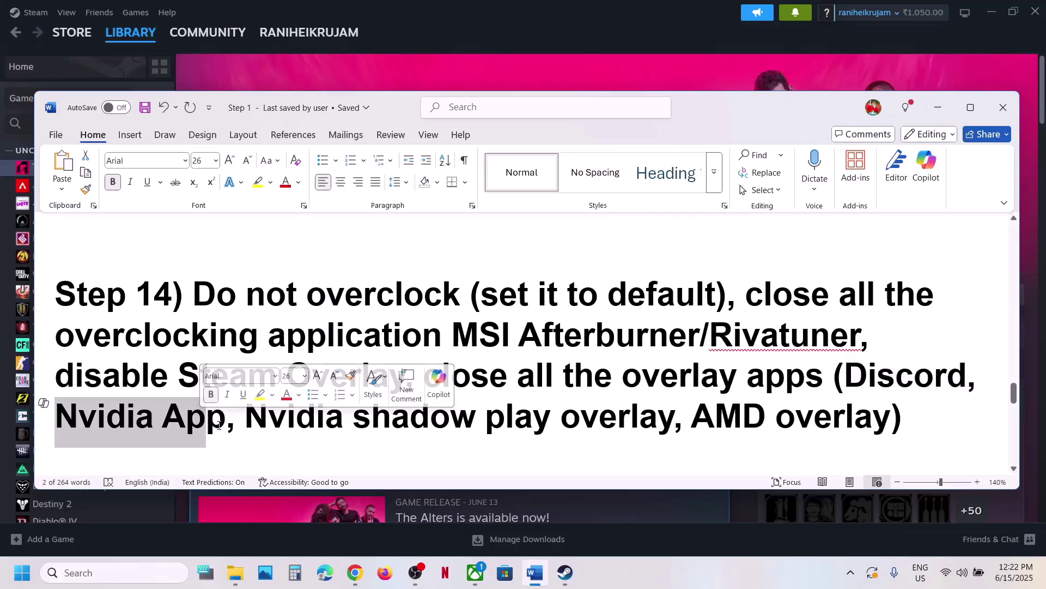
click(587, 374)
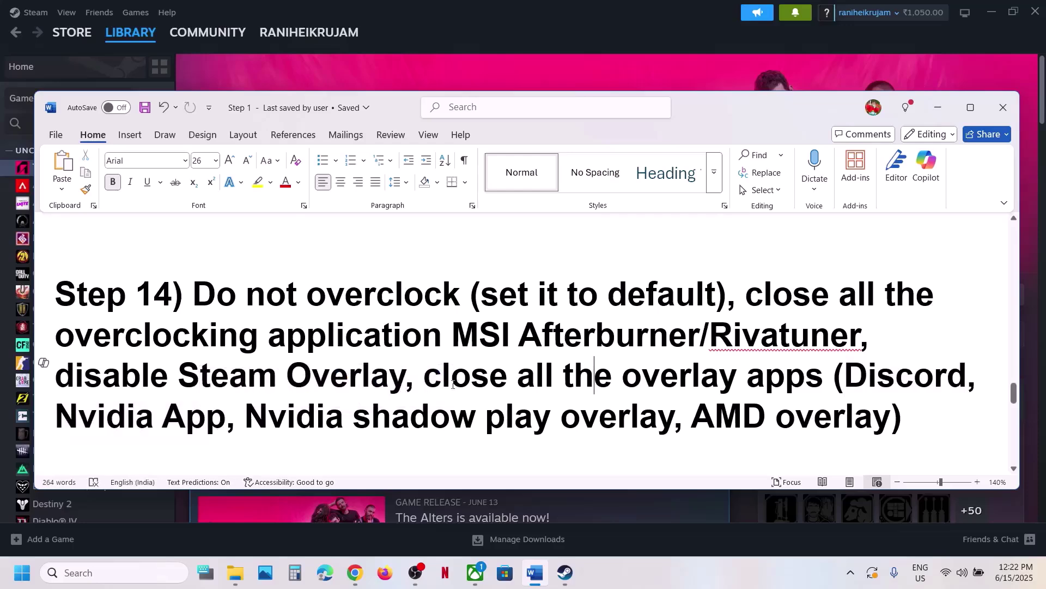
drag(443, 383, 890, 418)
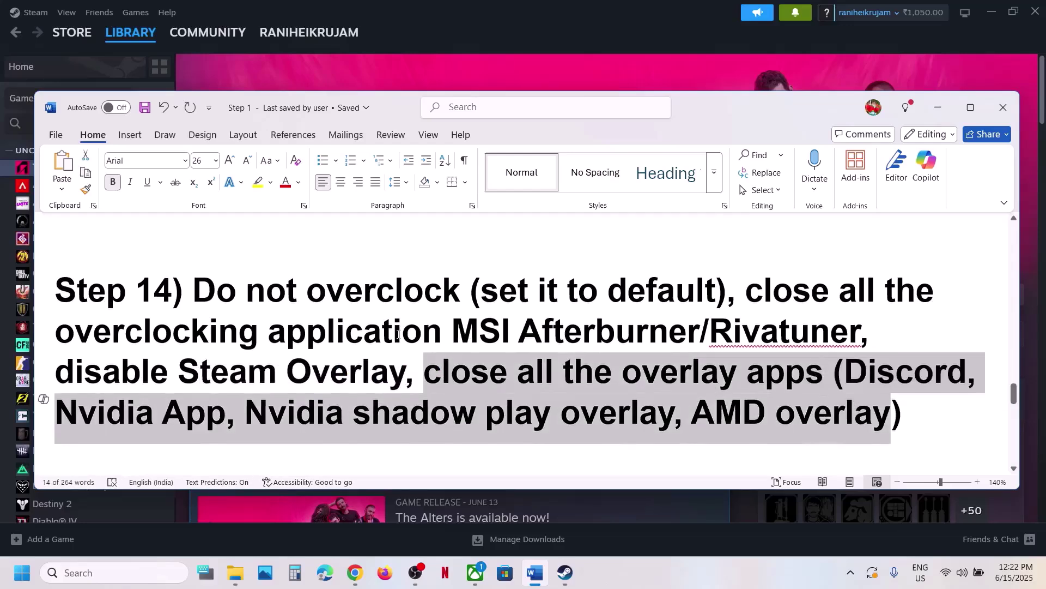
- Show Step 15 in a maximized Word window and highlight the advice on disconnecting external devices, USB adapters, additional controllers and multiple monitors
scroll(399, 334, down, 3)
scroll(398, 334, down, 3)
click(971, 108)
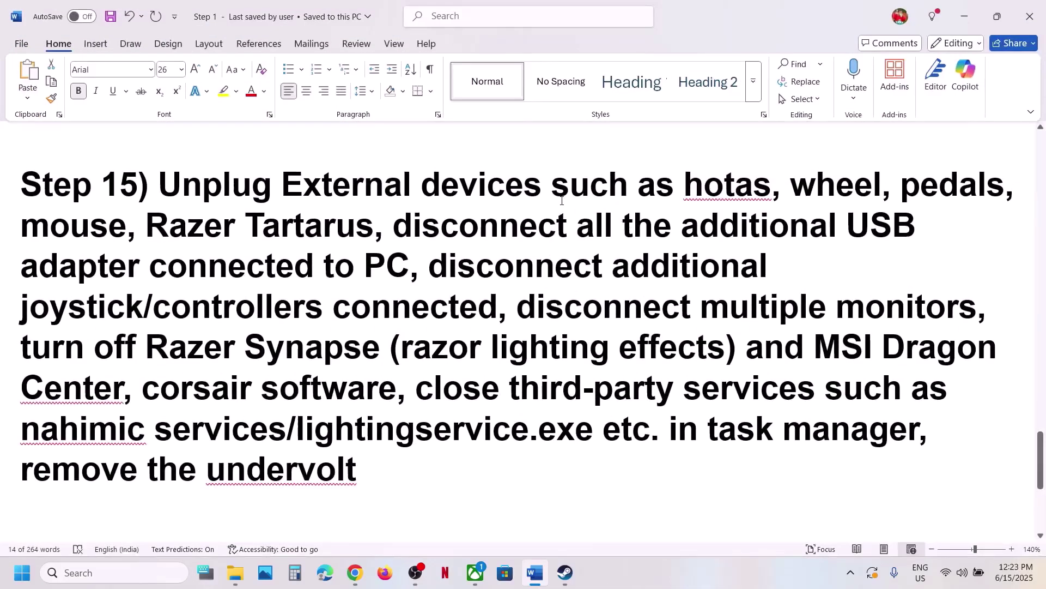
drag(553, 186, 364, 268)
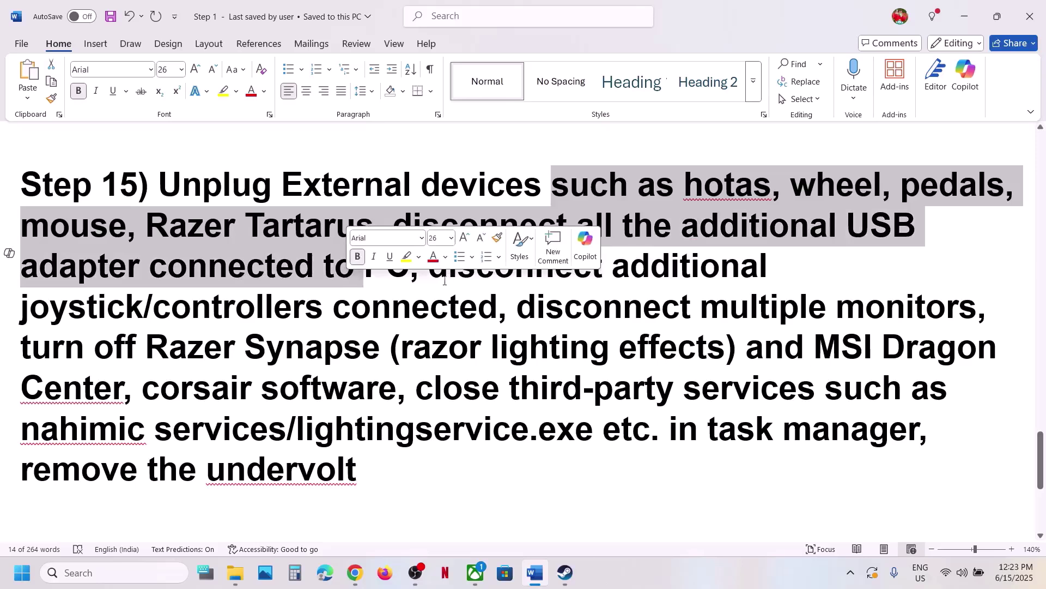
drag(432, 280, 502, 308)
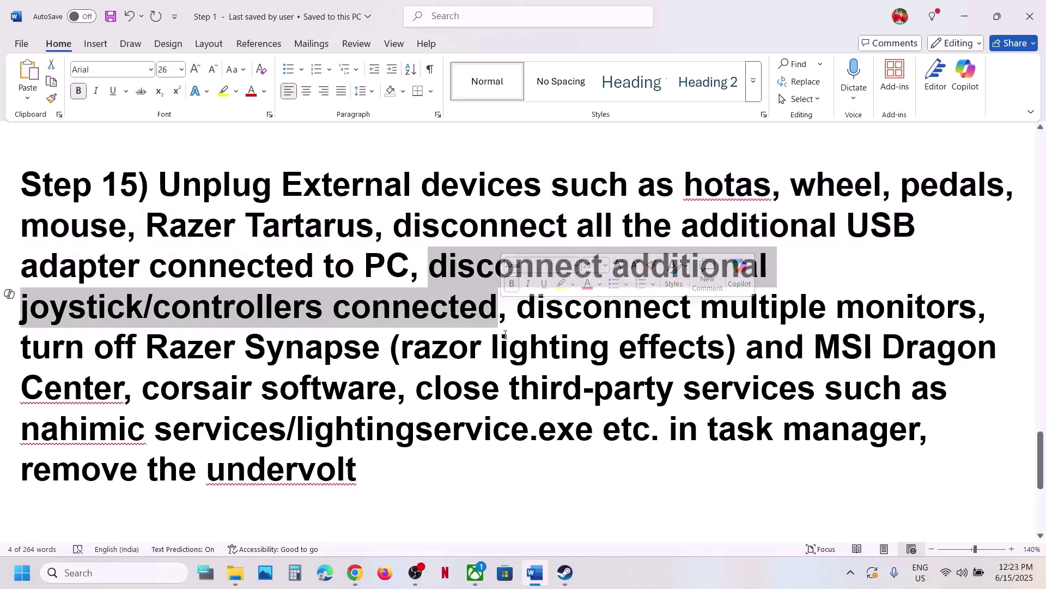
drag(517, 308, 938, 299)
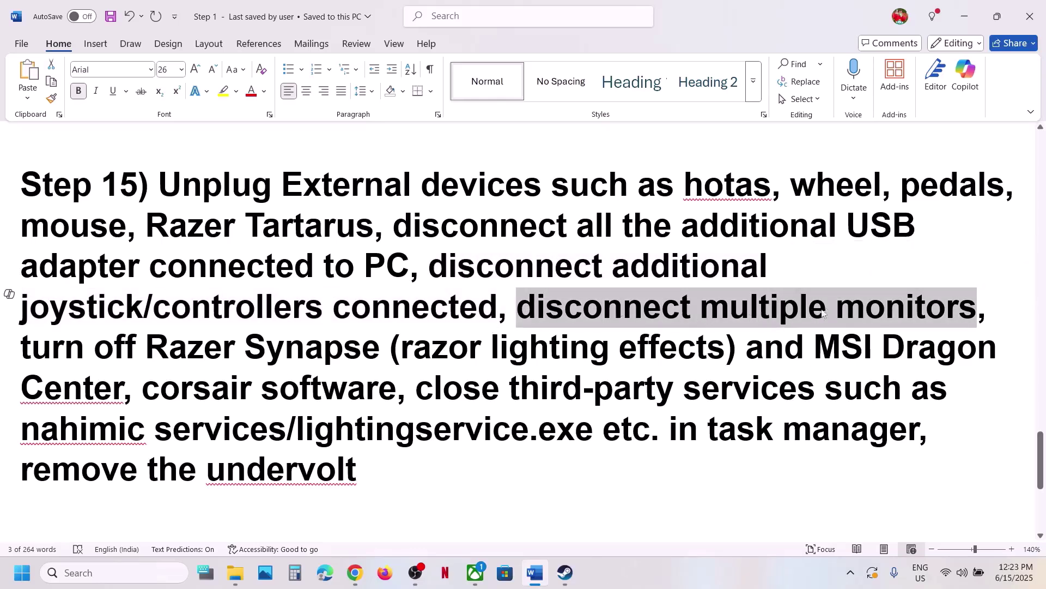